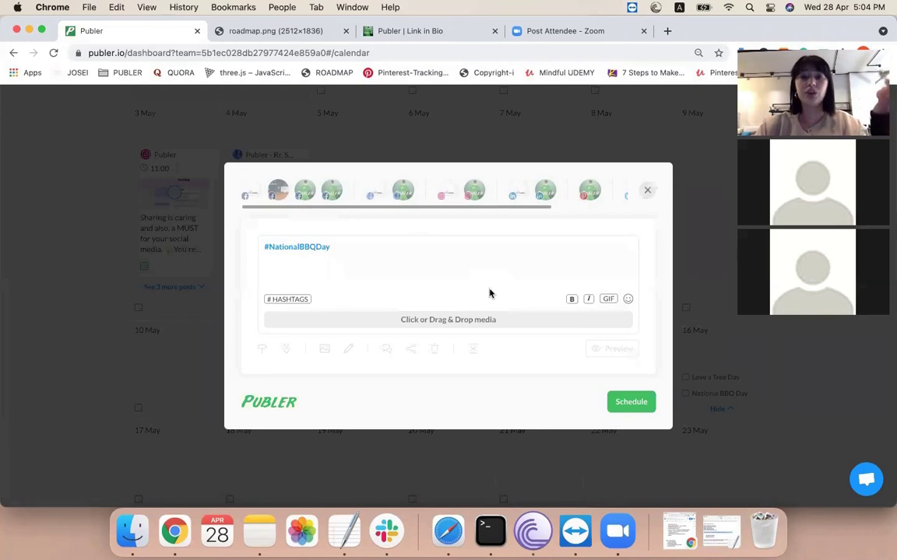
- Discard the unsaved #NationalBBQDay post and bring up the 2021 roadmap image
click(647, 190)
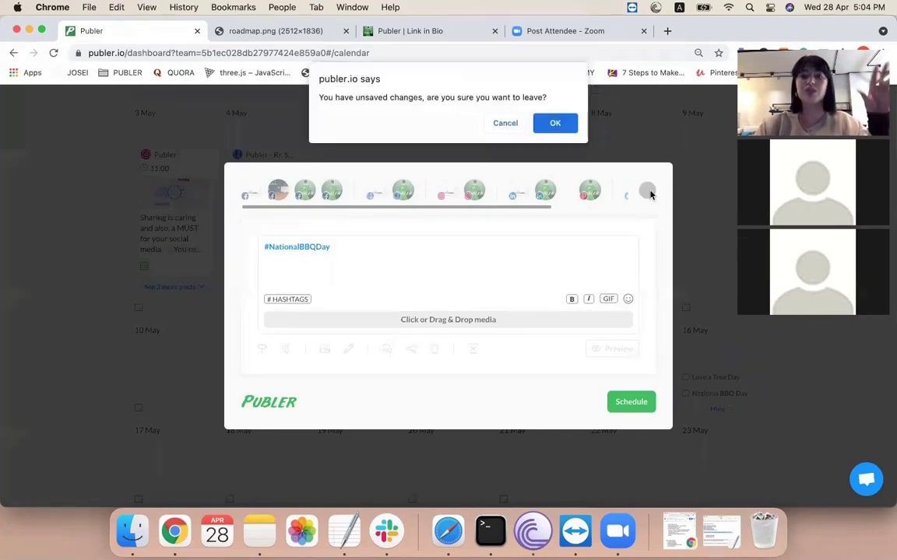
click(574, 123)
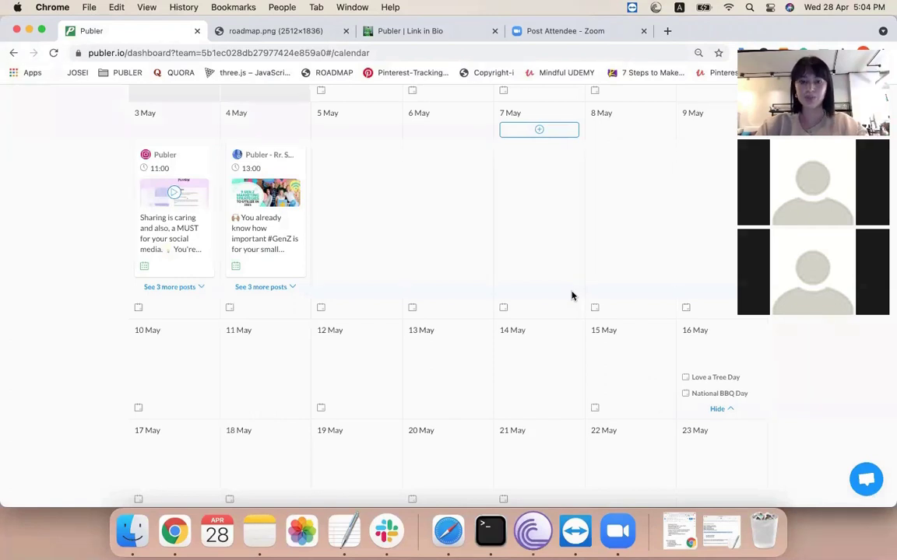
scroll(571, 295, up, 5)
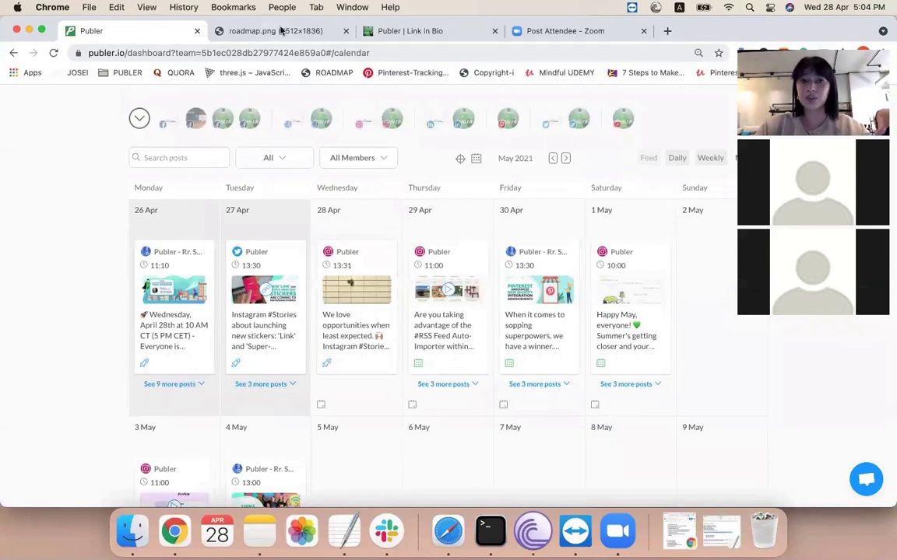
click(281, 31)
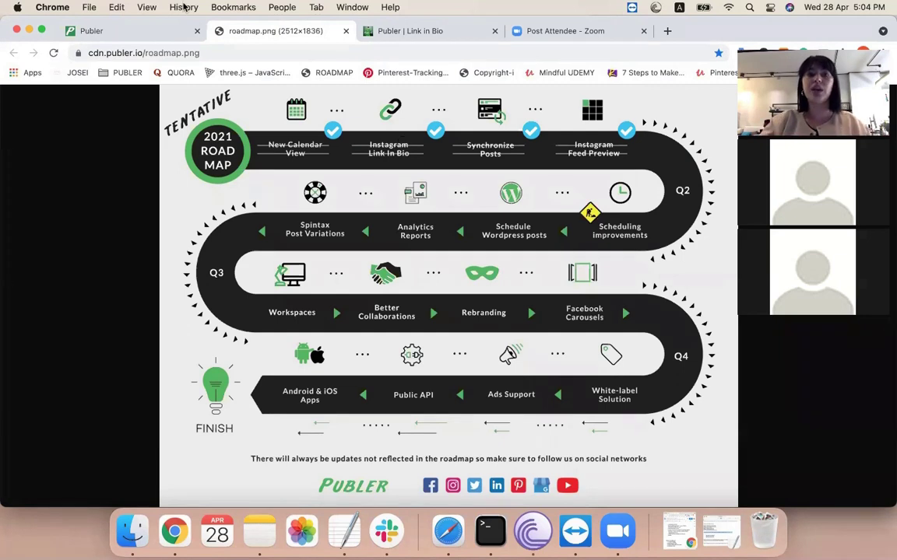
- Return to the Publer dashboard and switch from the Publer workspace to the DEMO workspace
click(147, 33)
scroll(501, 197, up, 3)
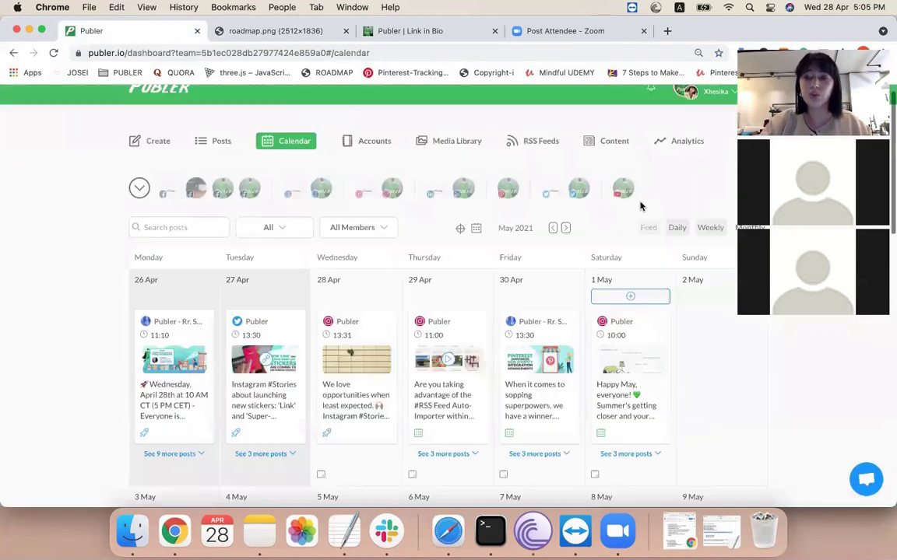
click(685, 103)
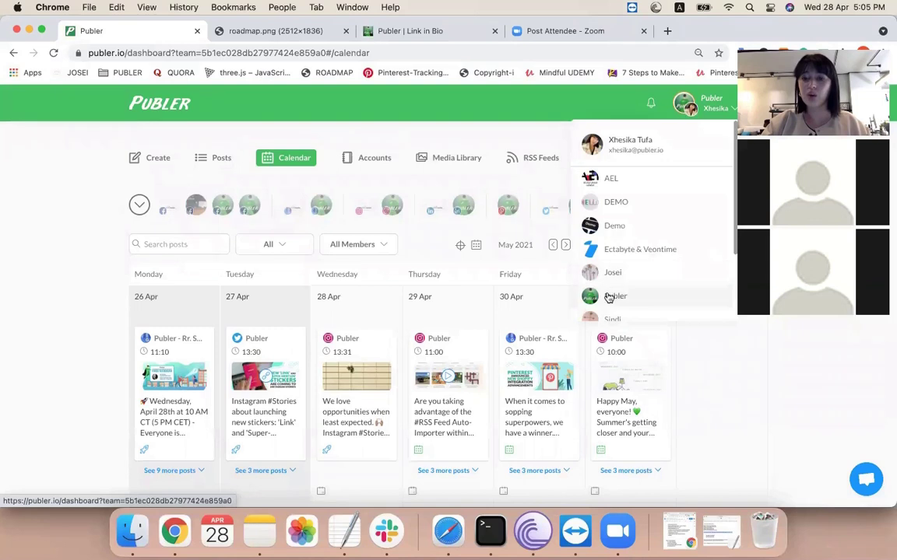
click(630, 210)
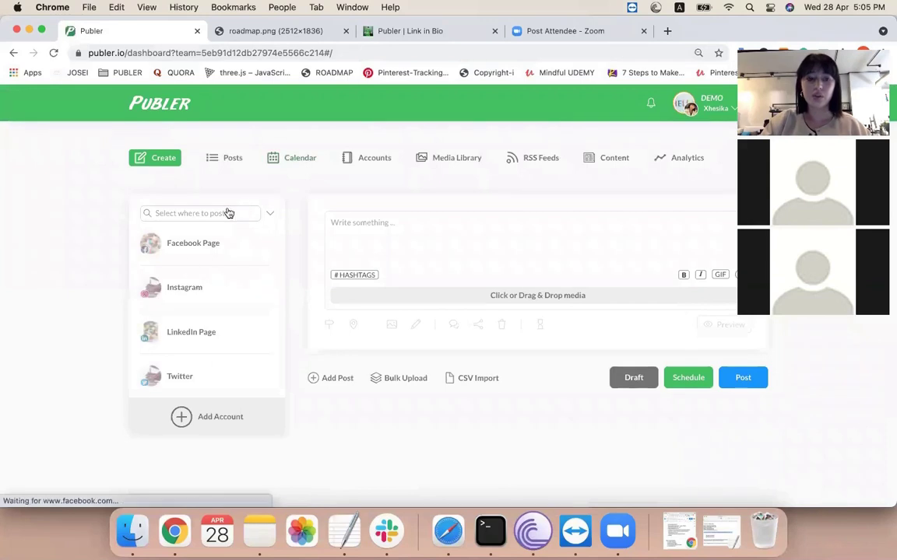
- Open the Link in Bio settings of the Instagram account and enter testaccount as the landing page username
click(385, 160)
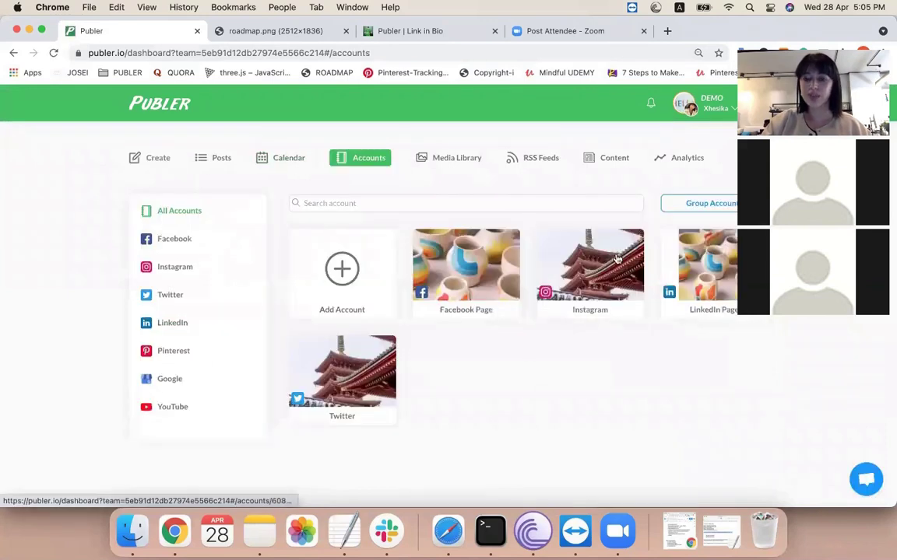
click(579, 261)
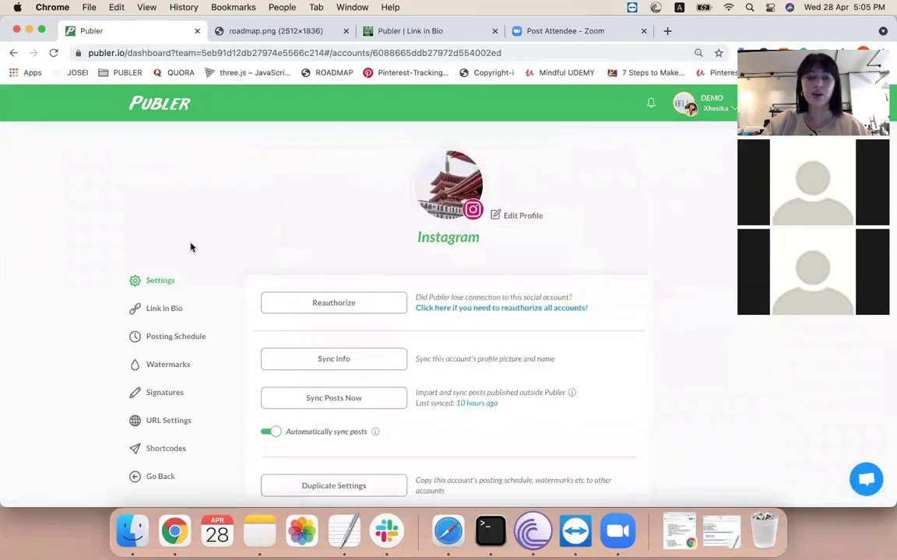
click(167, 311)
scroll(451, 311, down, 2)
click(464, 276)
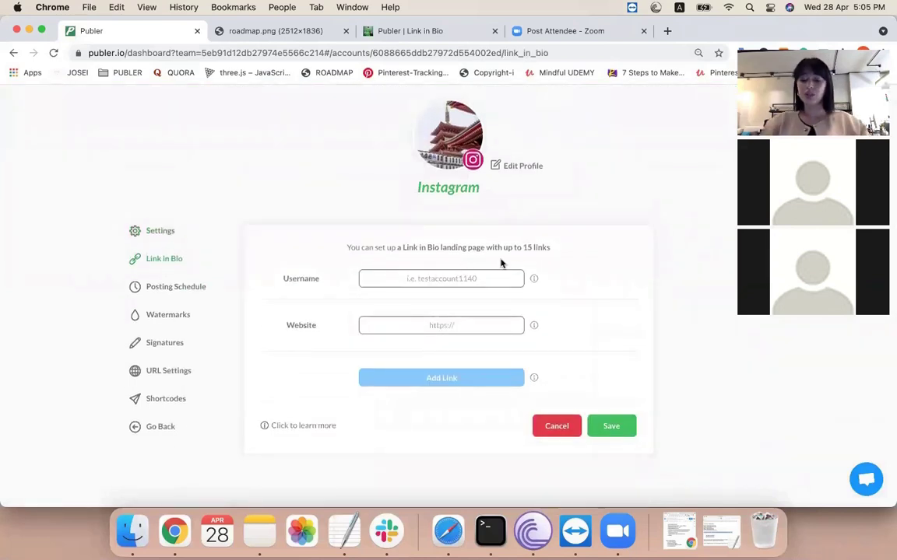
text(testaccount)
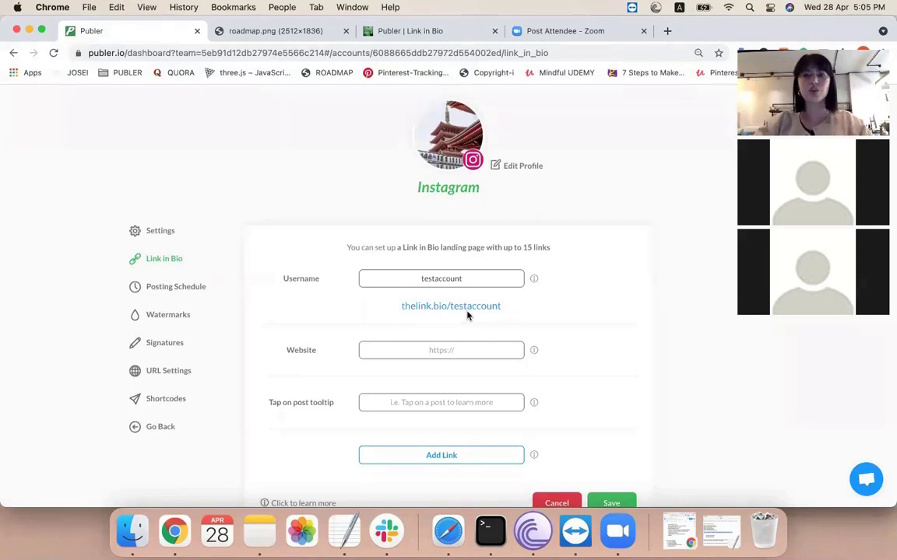
- Open instagram.com in a new browser tab, go to the publer.io profile and follow its thelink.bio/publer link
click(666, 28)
text(instagram.com)
key(Return)
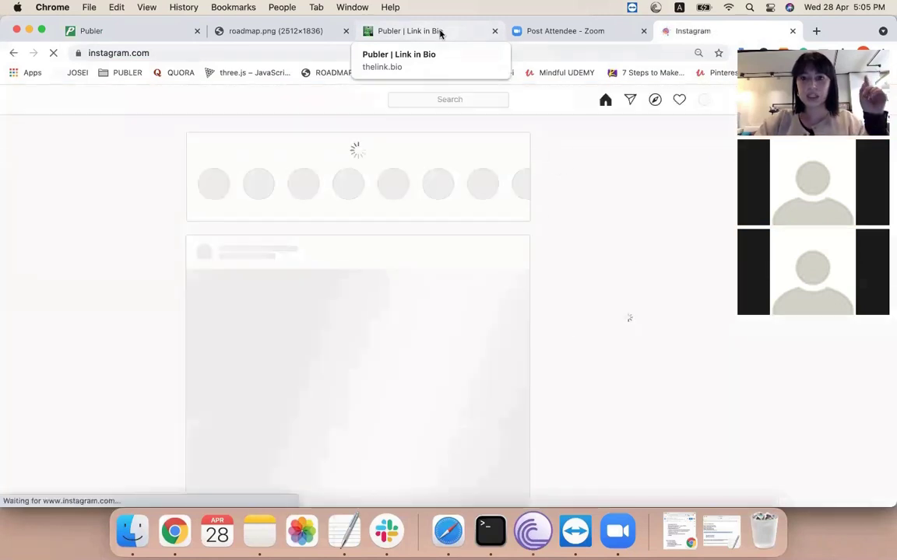
click(704, 100)
click(644, 125)
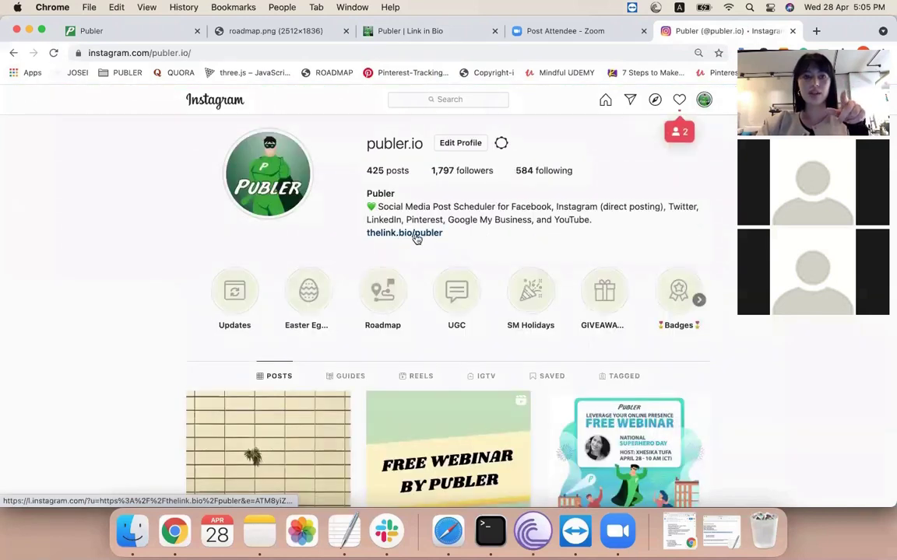
click(415, 235)
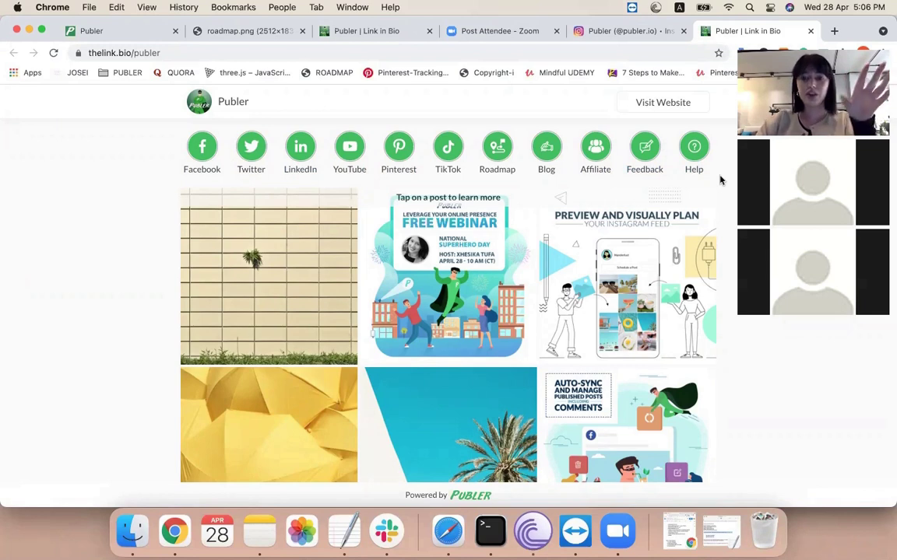
scroll(144, 301, up, 2)
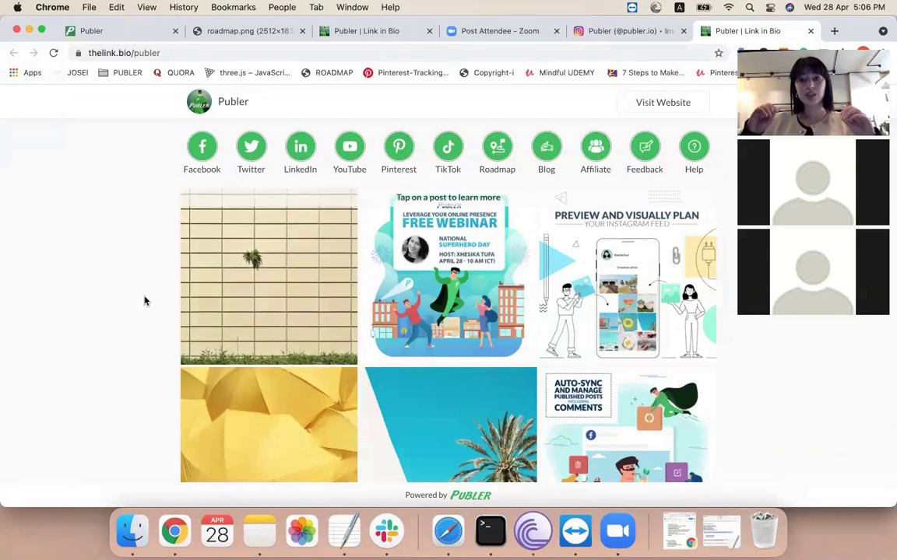
- Go back to the publer.io Instagram profile and look over its post grid
click(602, 32)
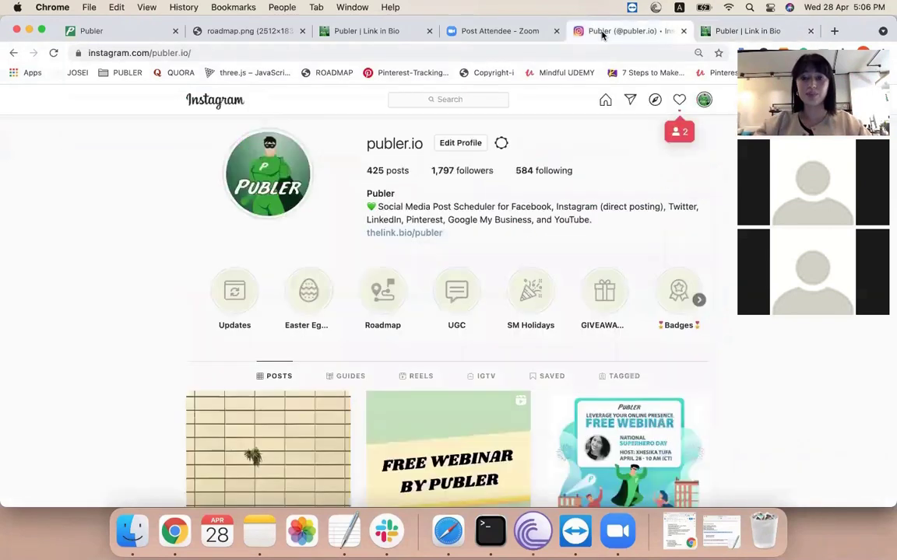
scroll(597, 321, down, 5)
scroll(457, 396, up, 5)
scroll(496, 355, down, 1)
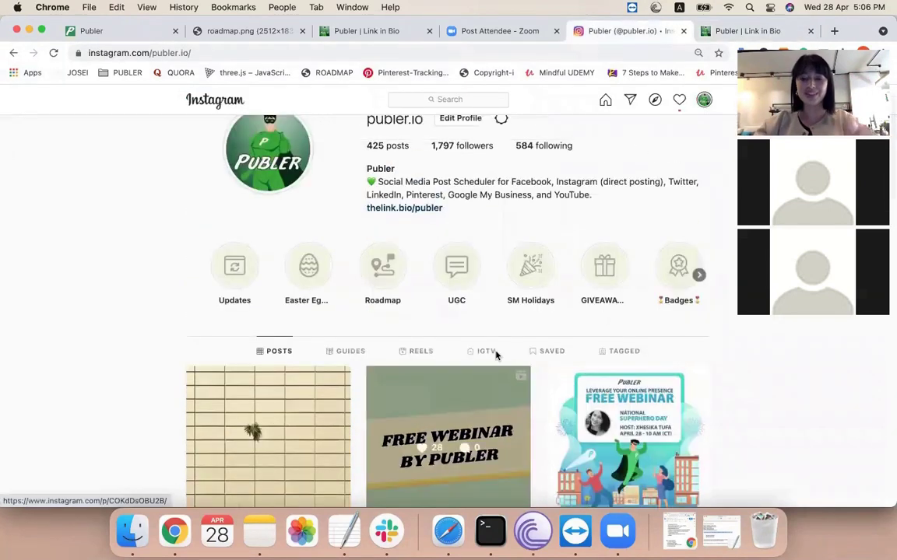
- Open the article linked from the plant-on-wall post on the Link in Bio page, and return to the roadmap image
click(736, 33)
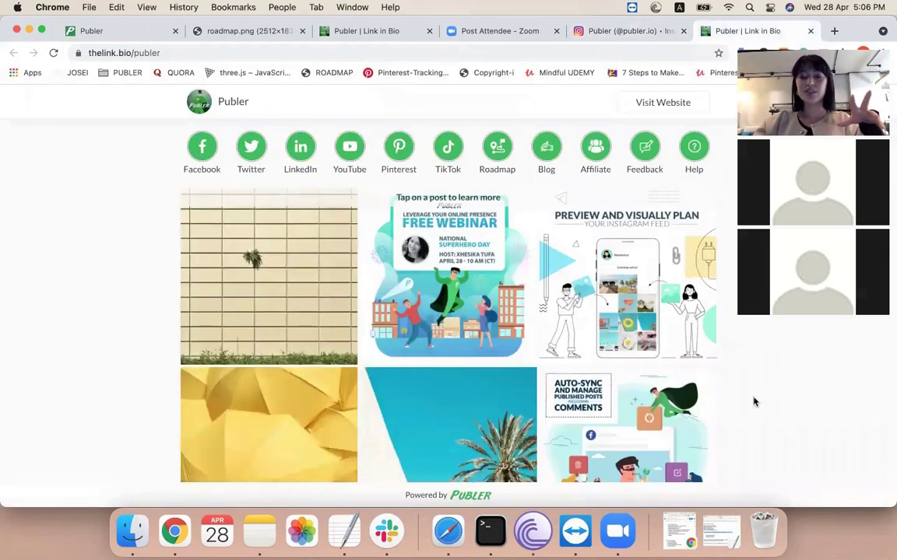
scroll(754, 402, down, 1)
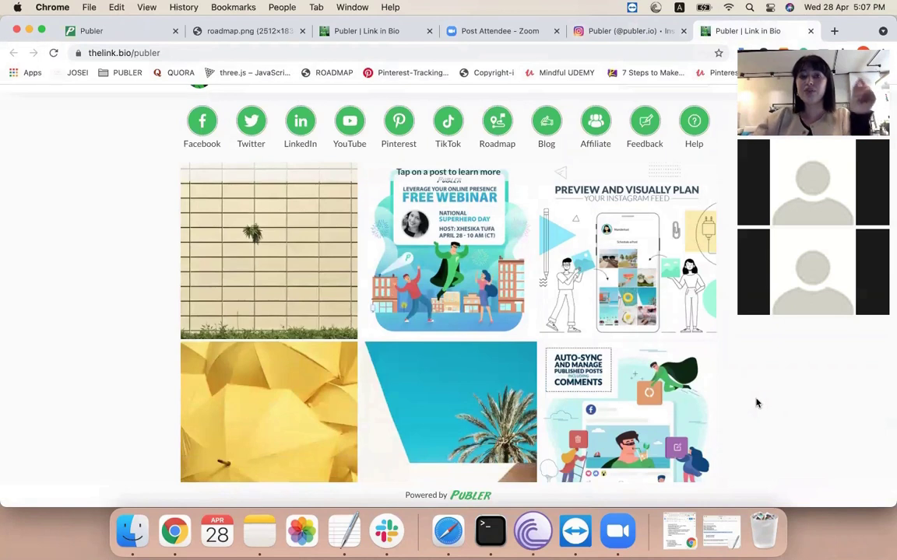
click(262, 224)
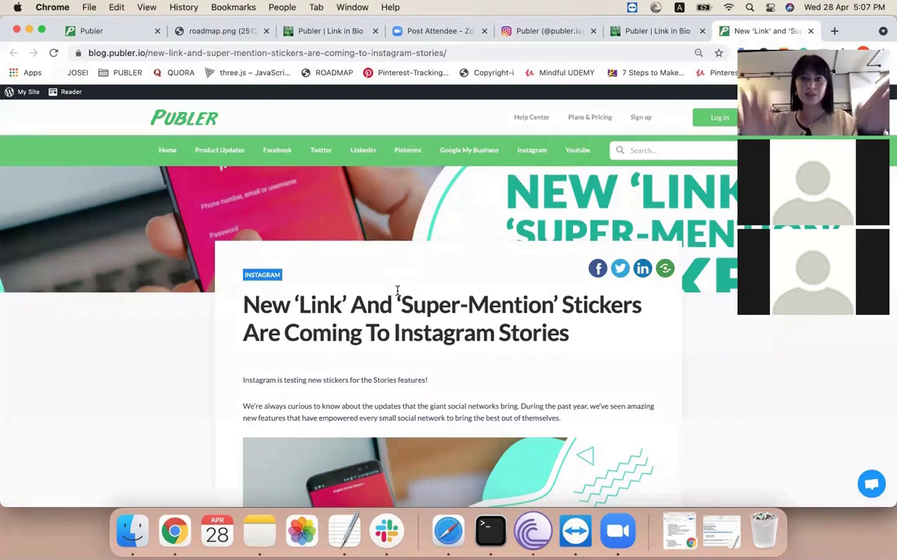
click(220, 33)
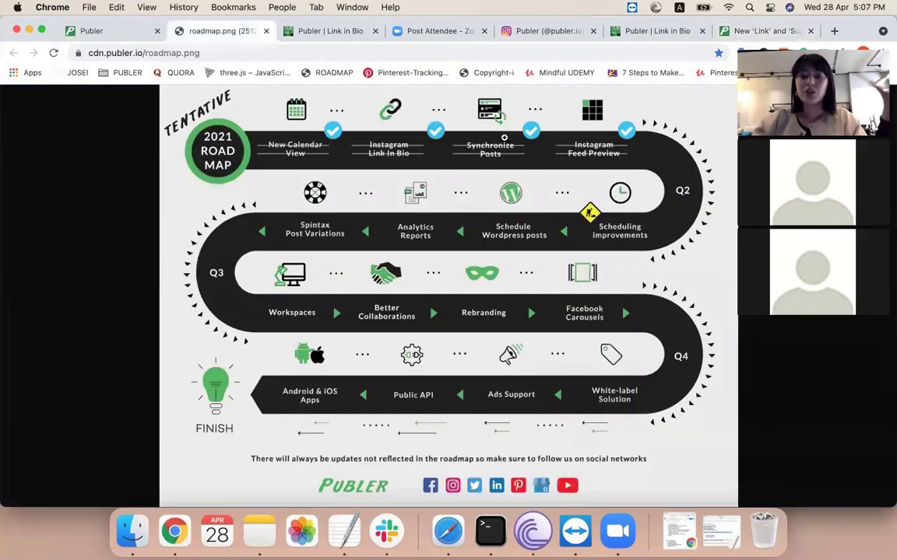
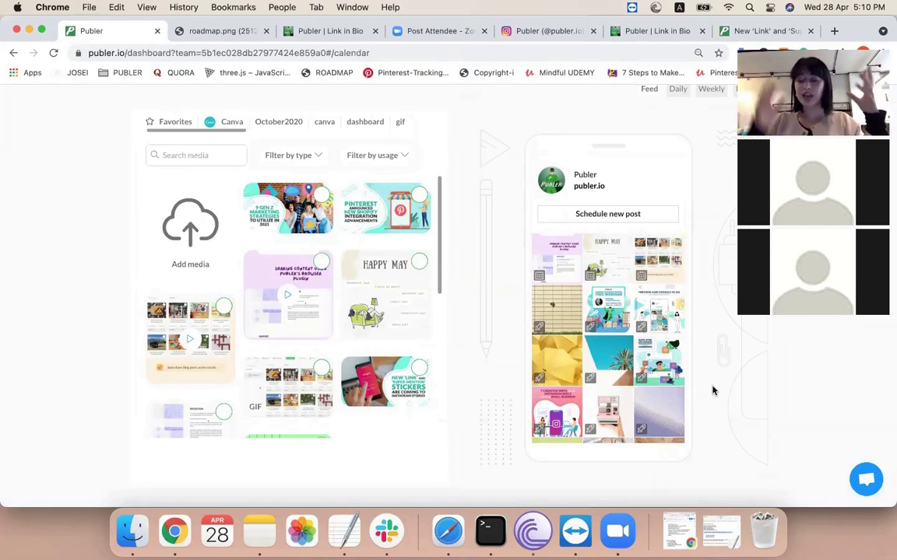
- Select the Gen Z strategies, Pinterest Shopify and Happy May images for the feed, and check the sources for adding media
scroll(713, 390, up, 3)
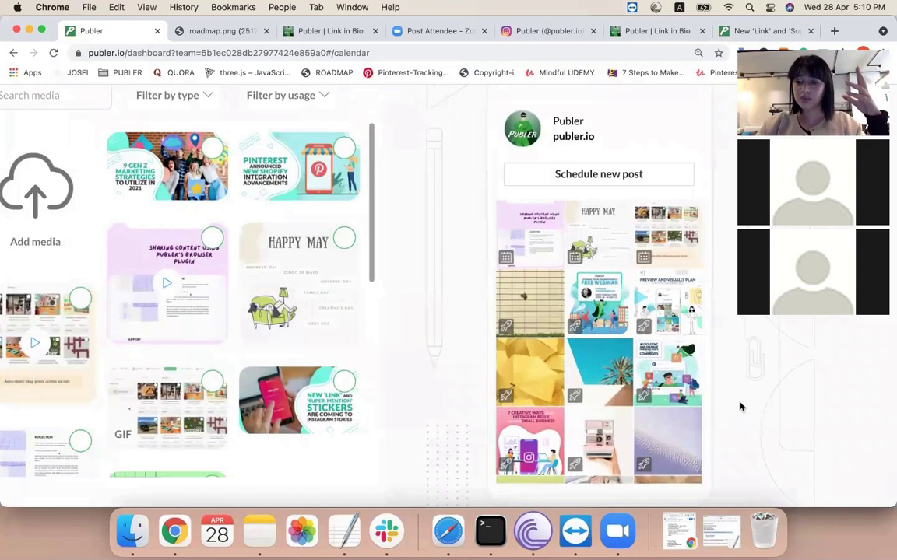
scroll(740, 407, down, 2)
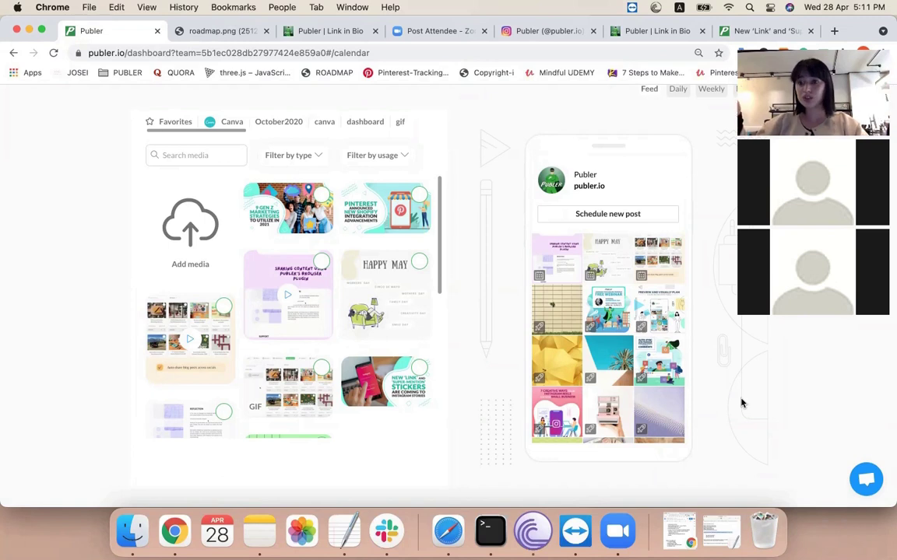
click(274, 195)
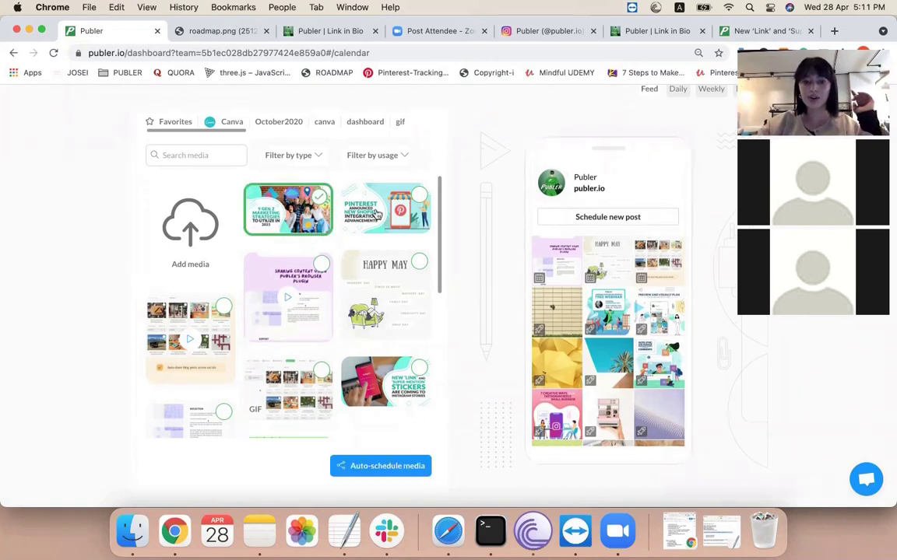
click(342, 195)
click(395, 283)
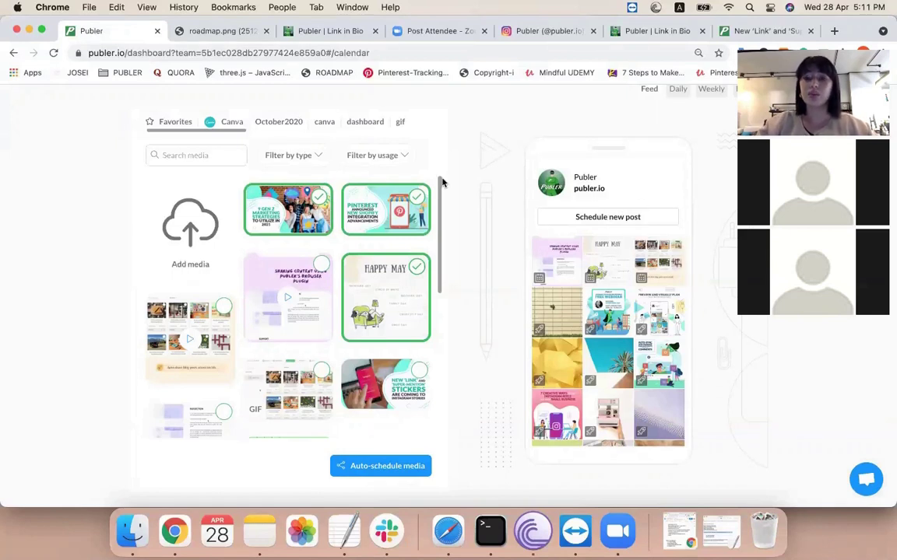
click(194, 231)
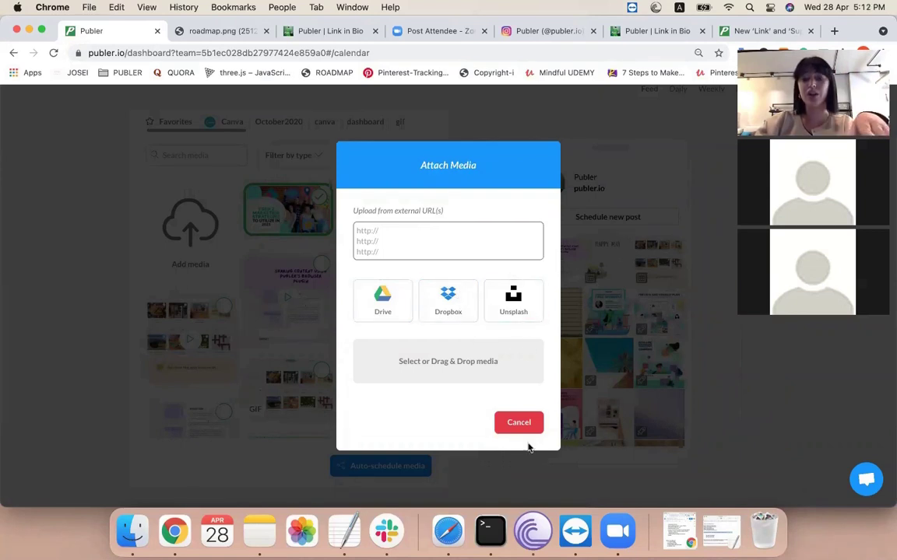
click(519, 423)
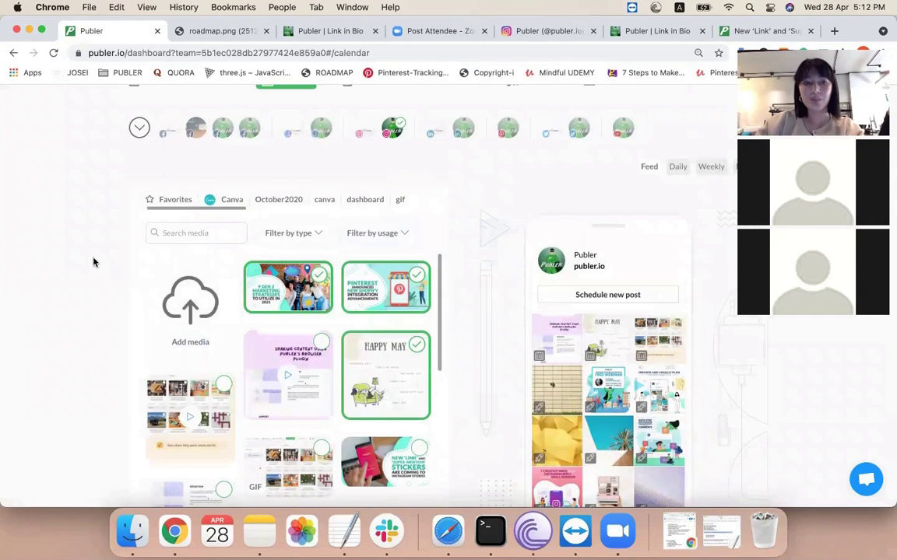
- Close the roadmap image tab and switch the Publer dashboard to the DEMO workspace
click(176, 35)
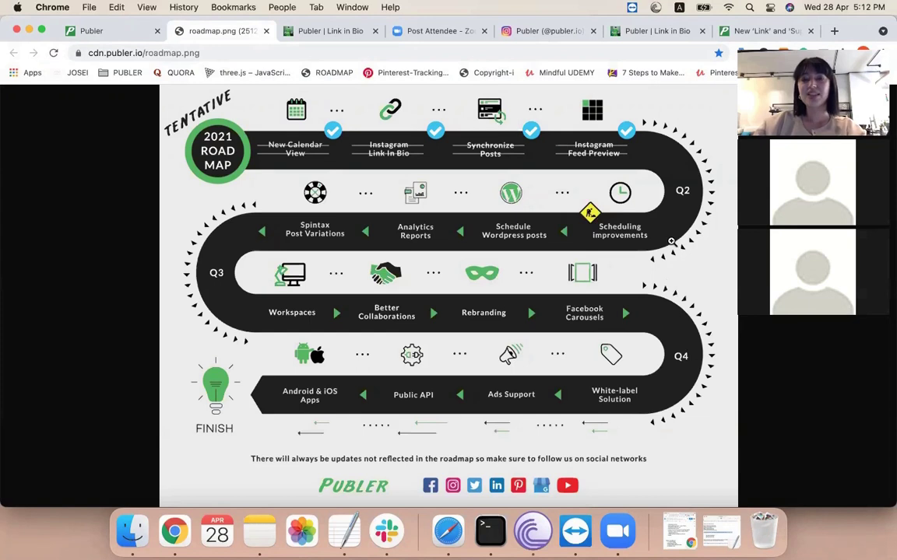
click(265, 31)
click(94, 31)
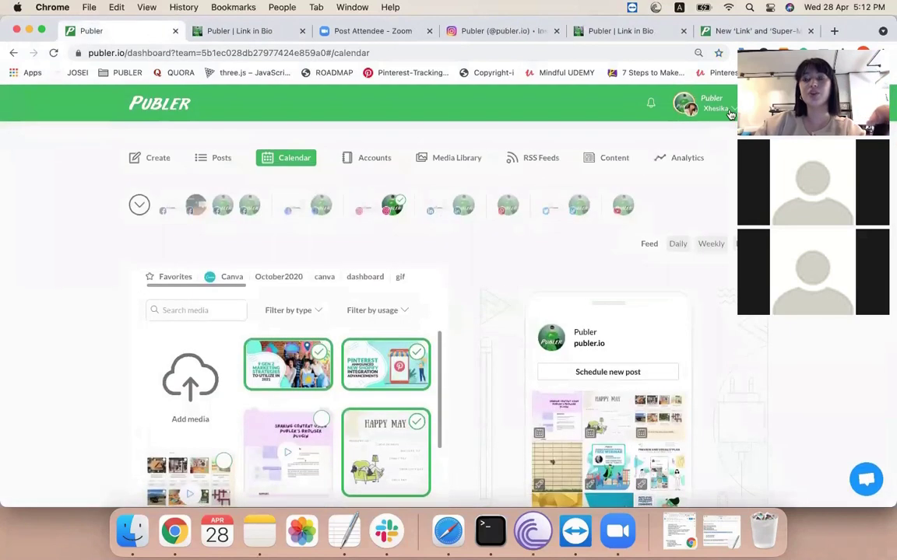
click(685, 104)
click(628, 203)
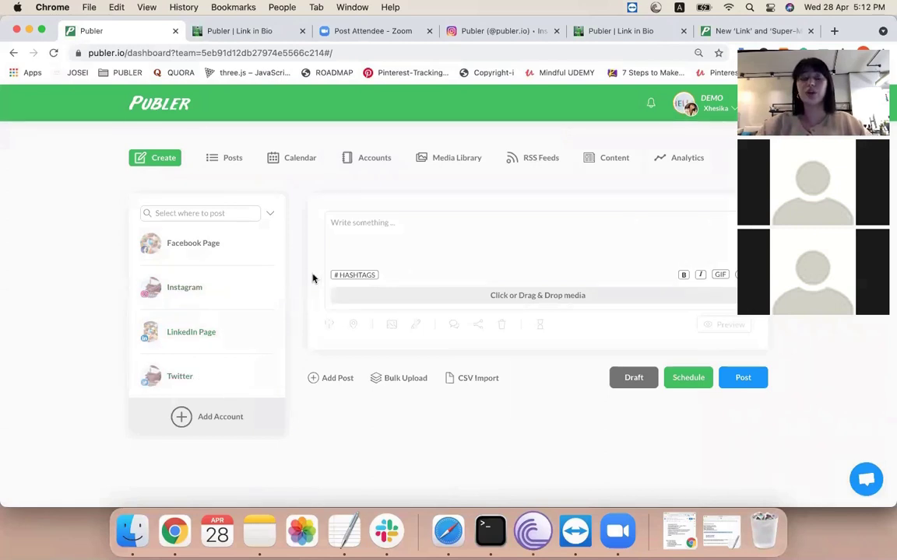
- Start a post for the Facebook Page with the content "Text" and make that word bold
click(223, 244)
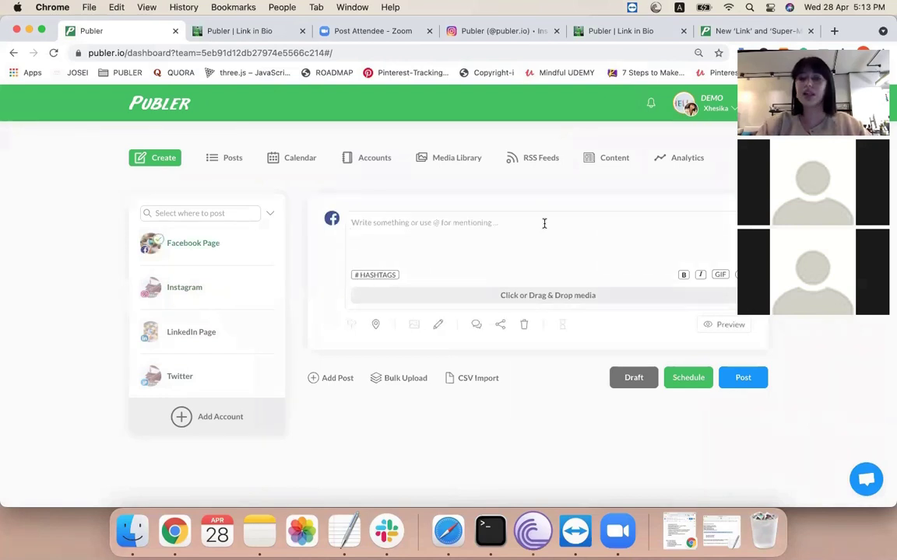
text(text)
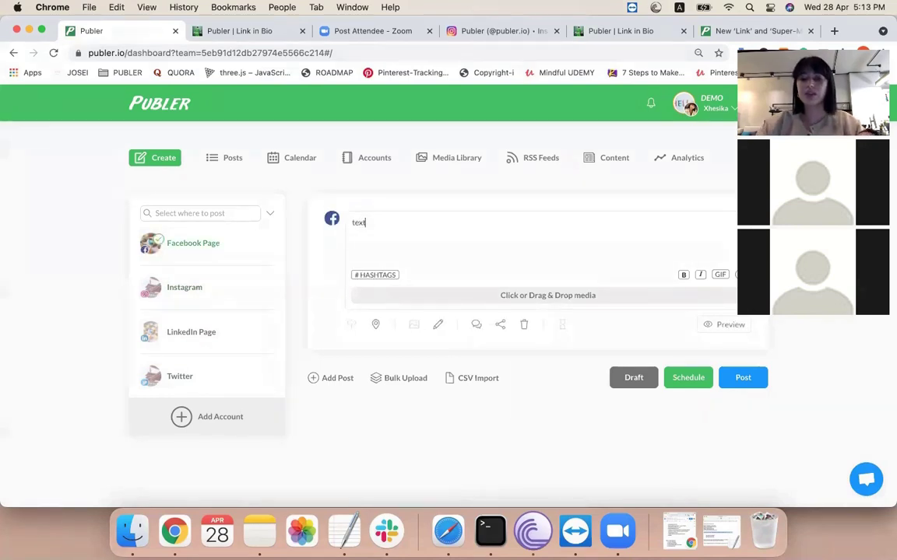
key(super+a)
text(Text)
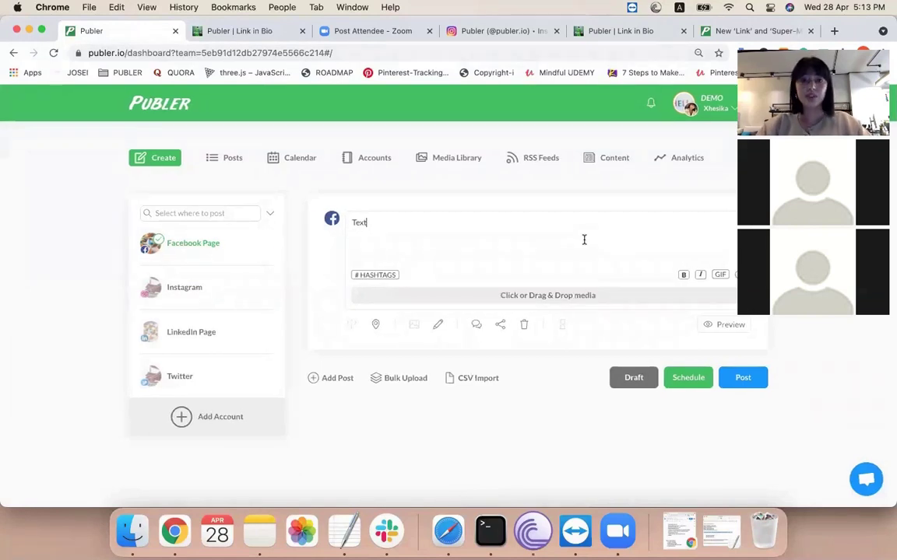
double_click(481, 219)
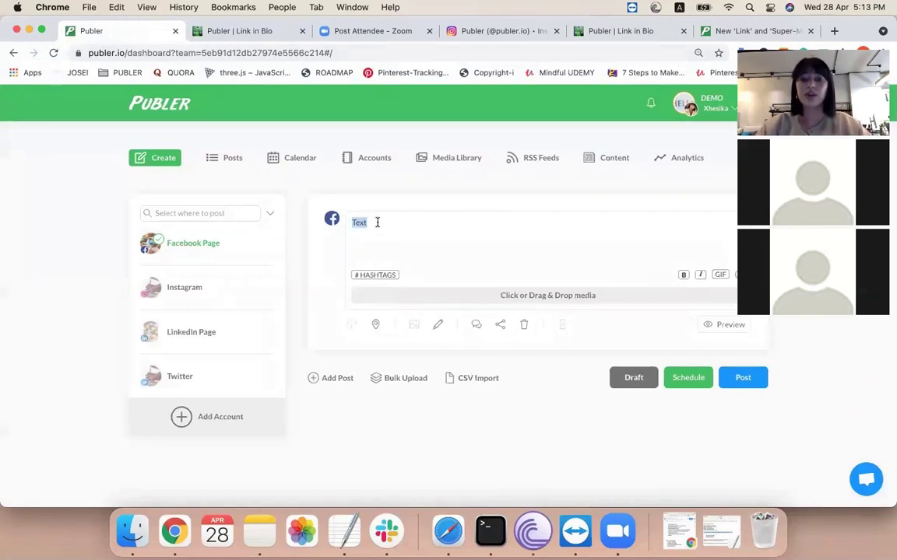
click(682, 276)
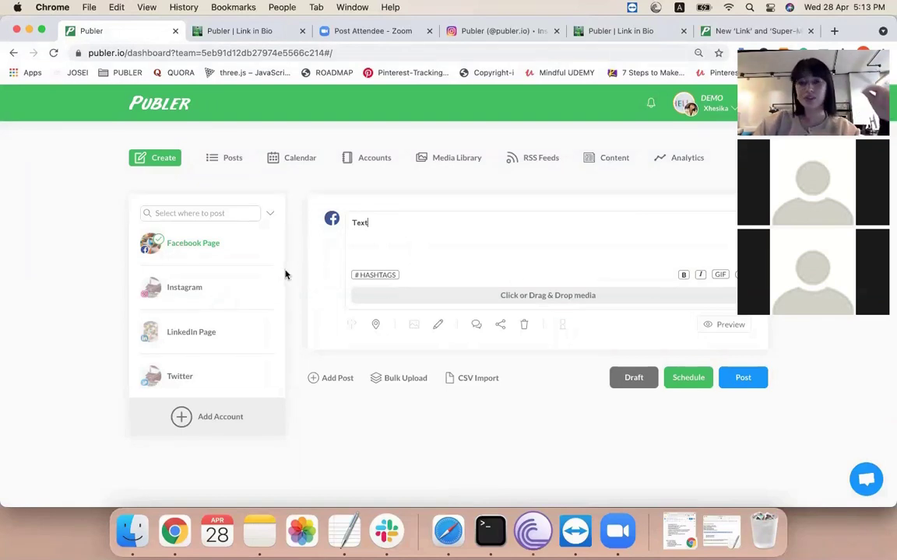
- Add Instagram, LinkedIn Page and Twitter to the post, split it into separate versions per network, and open the Twitter version
click(215, 294)
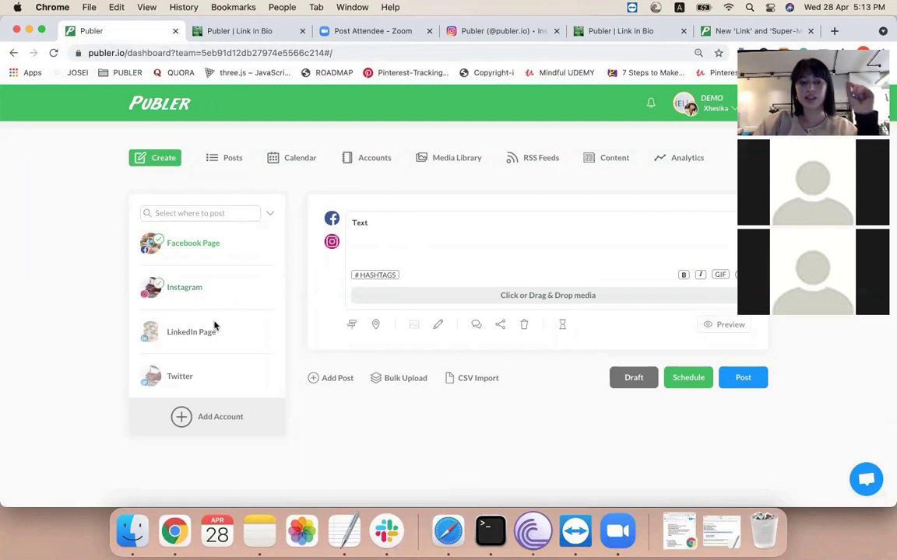
click(216, 333)
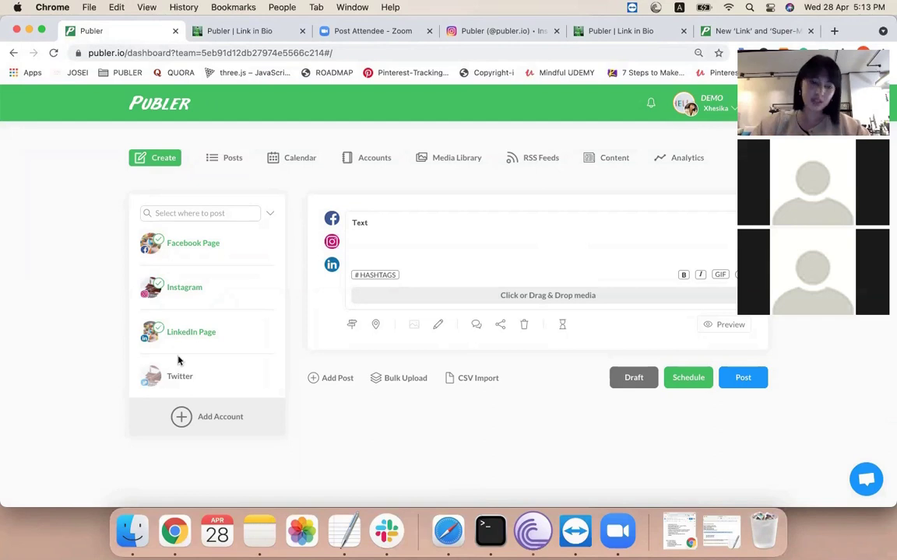
click(209, 382)
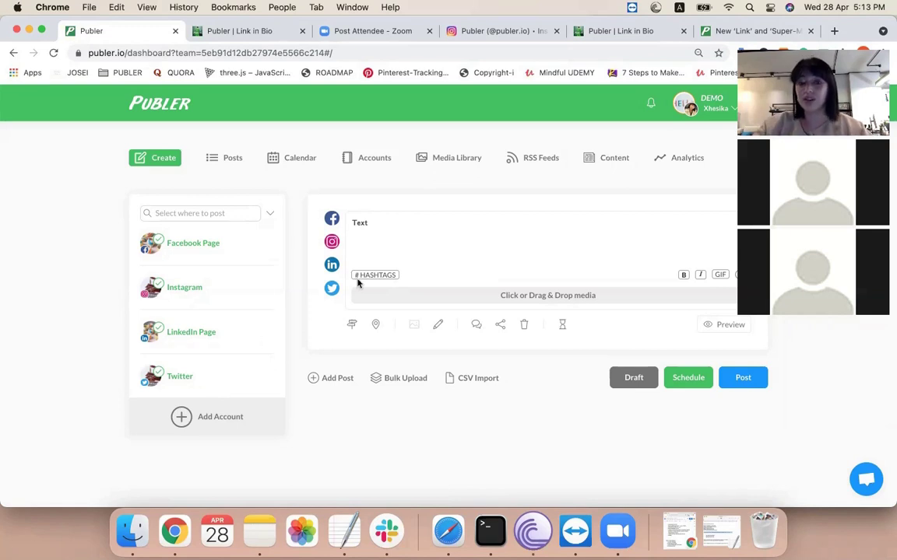
click(447, 243)
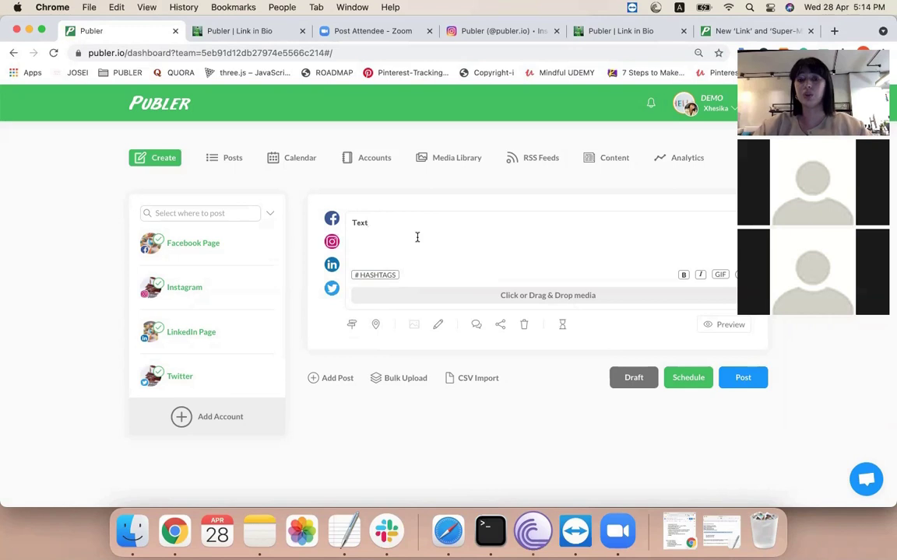
click(350, 327)
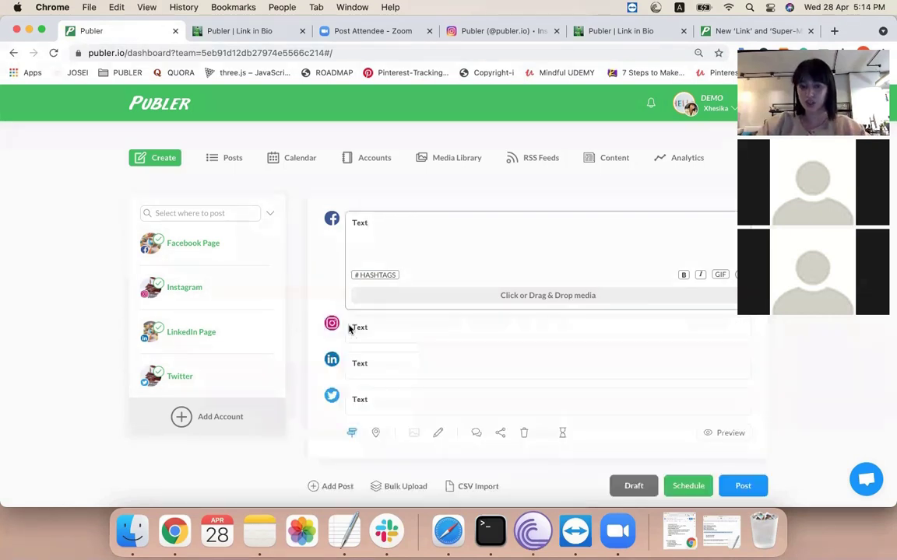
click(414, 397)
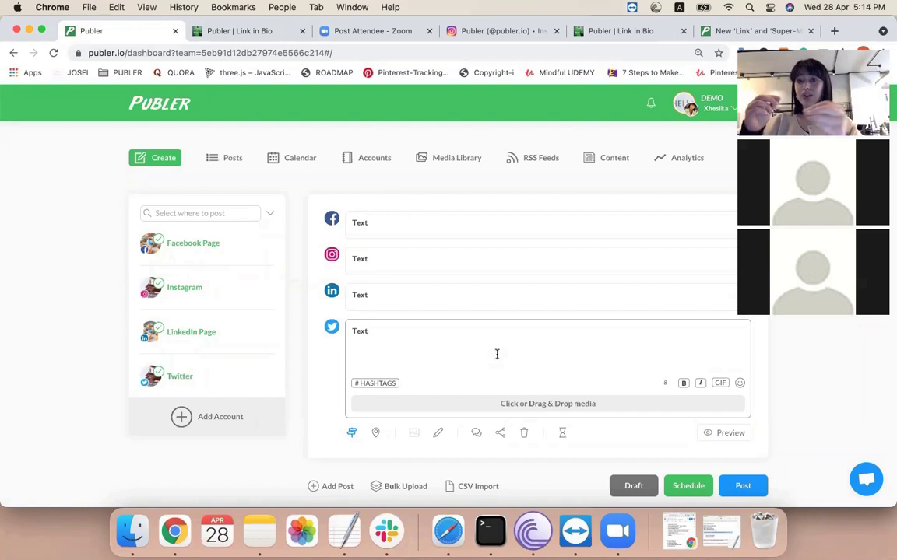
- Check the follow-up comment options for the Twitter version and close them without saving
click(476, 433)
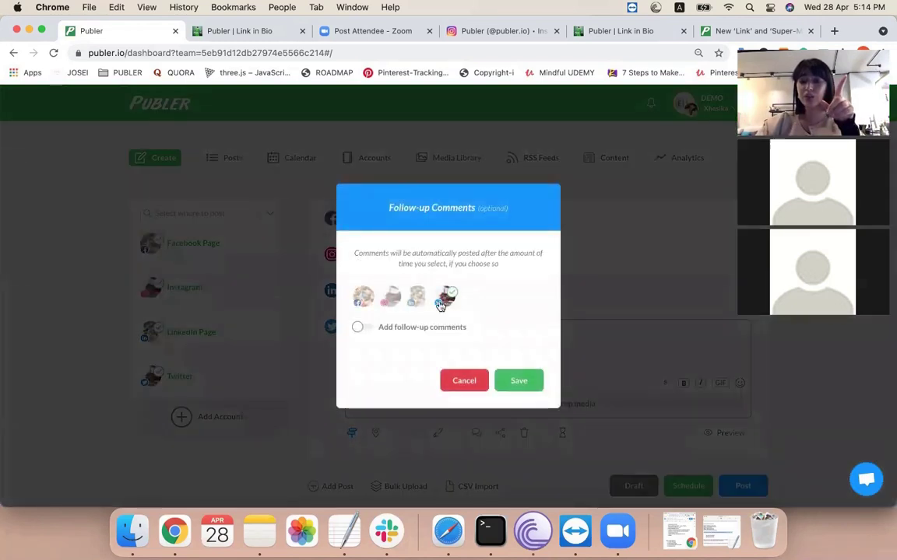
click(372, 329)
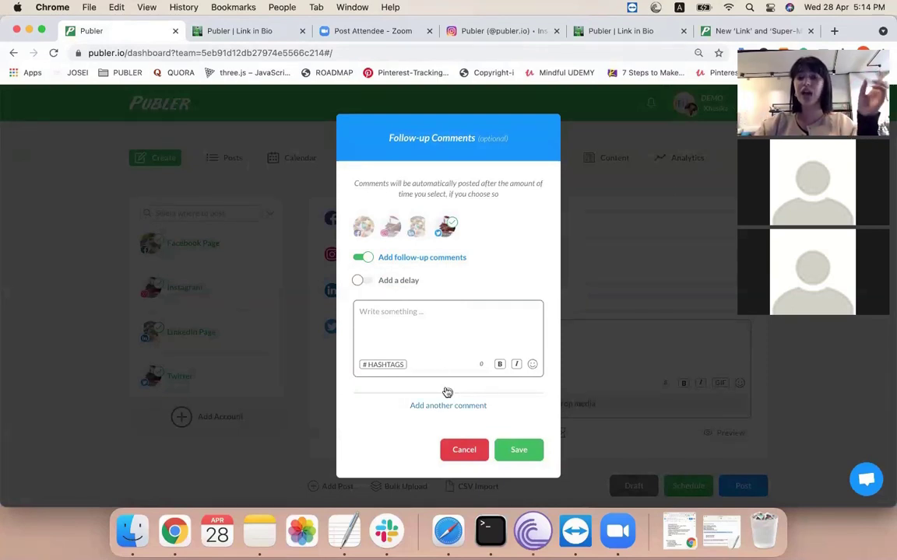
click(458, 451)
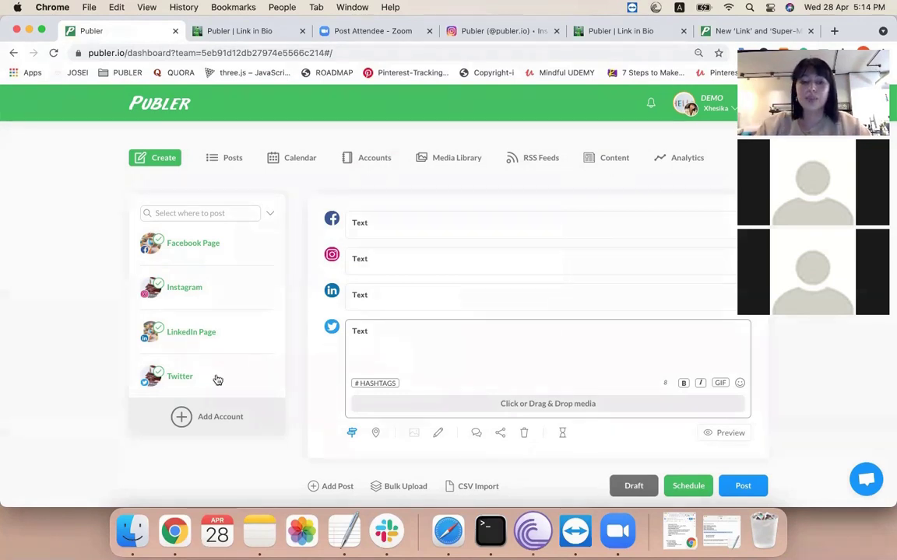
- Remove Twitter, LinkedIn Page and Instagram from the post's selected accounts, keeping only the Facebook Page
click(217, 379)
click(210, 334)
click(206, 278)
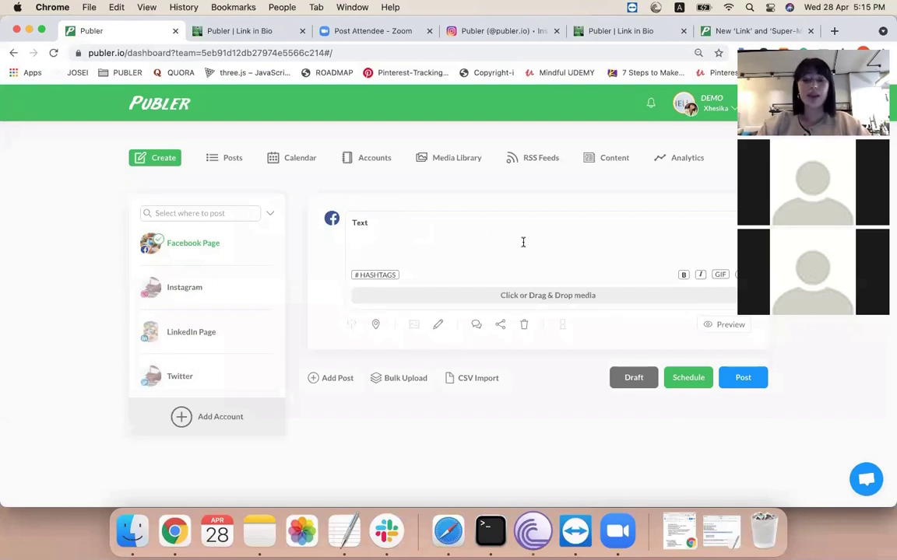
- Attach the photo of a hand holding a pink instant camera to the Facebook post from the media library
click(515, 296)
click(520, 294)
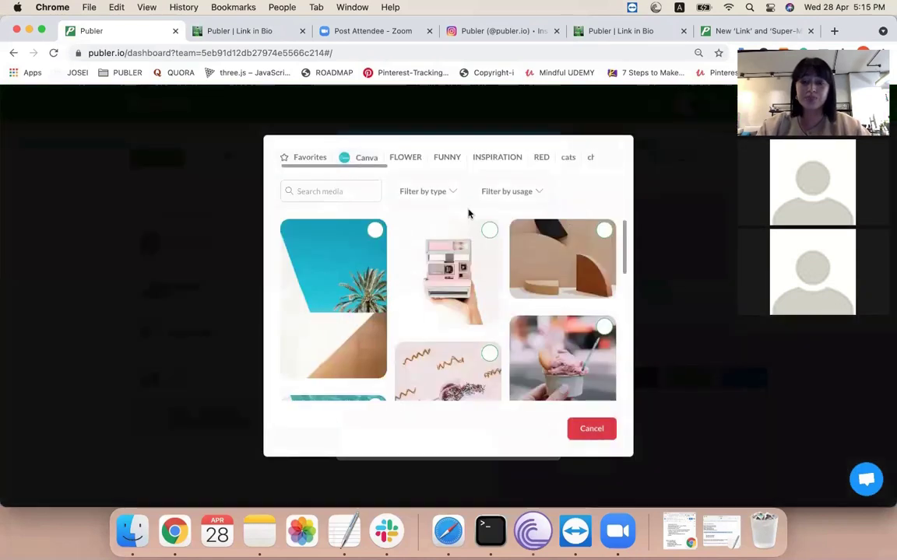
click(447, 272)
click(582, 428)
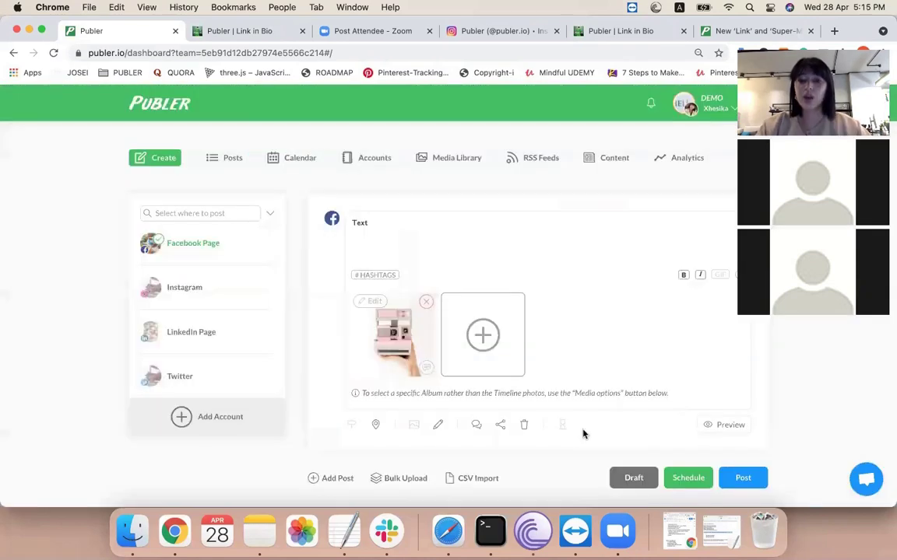
- Insert the suggested hashtags #cameragram, #interesting, #artshare and #visualartist below the post text, separated from it by an extra blank line
click(563, 238)
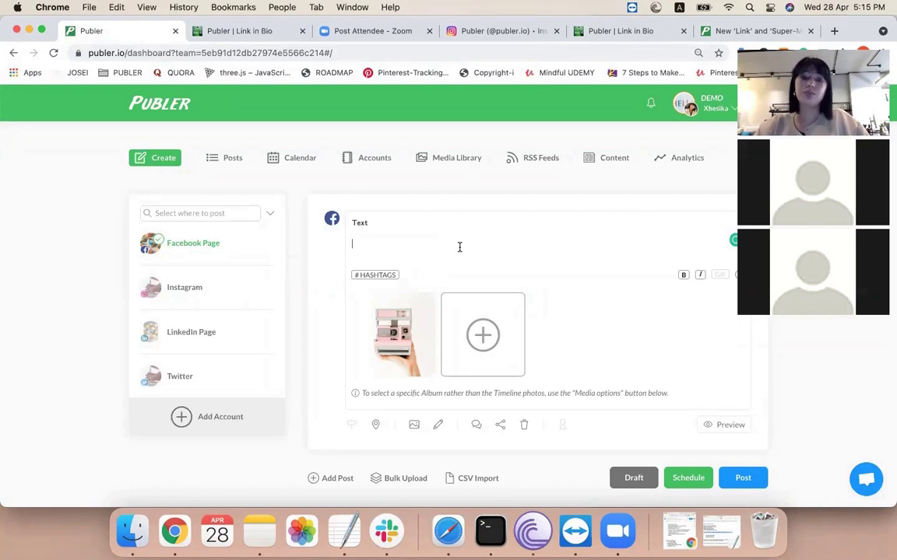
click(559, 253)
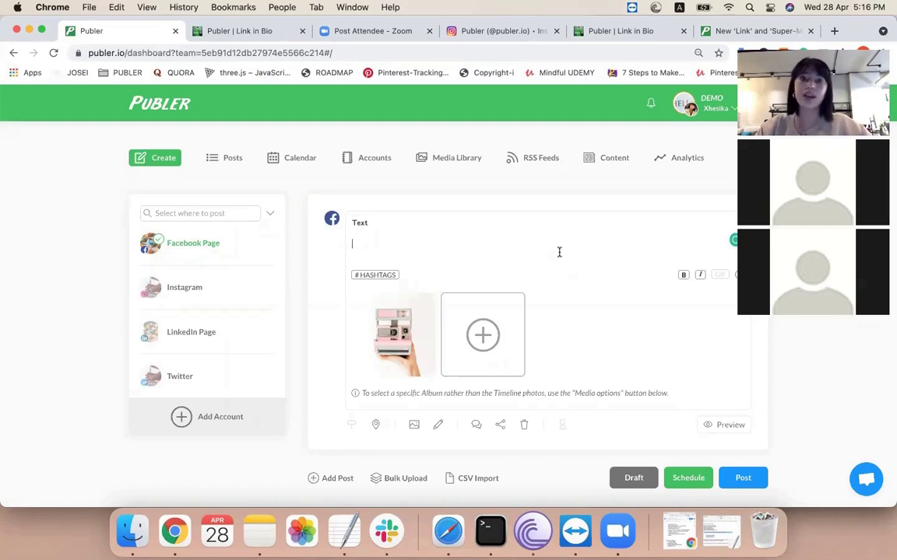
click(559, 253)
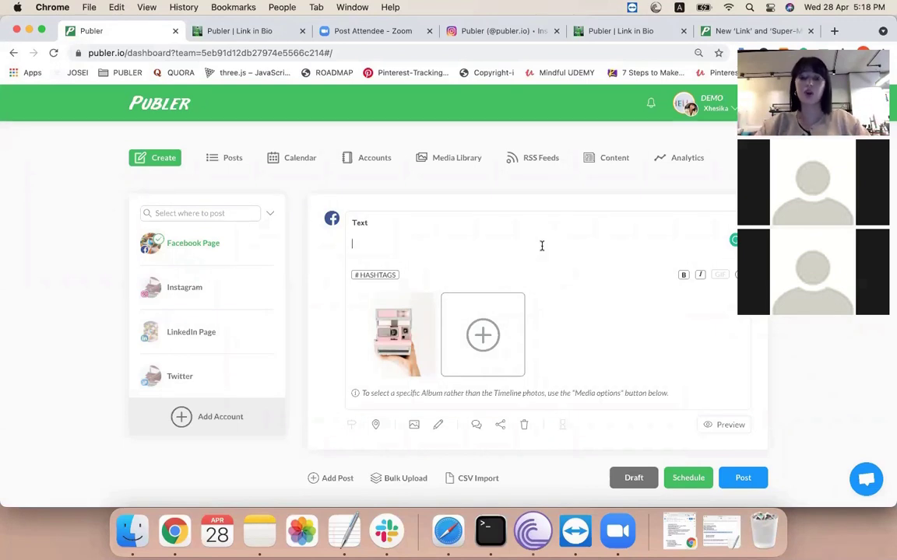
click(374, 275)
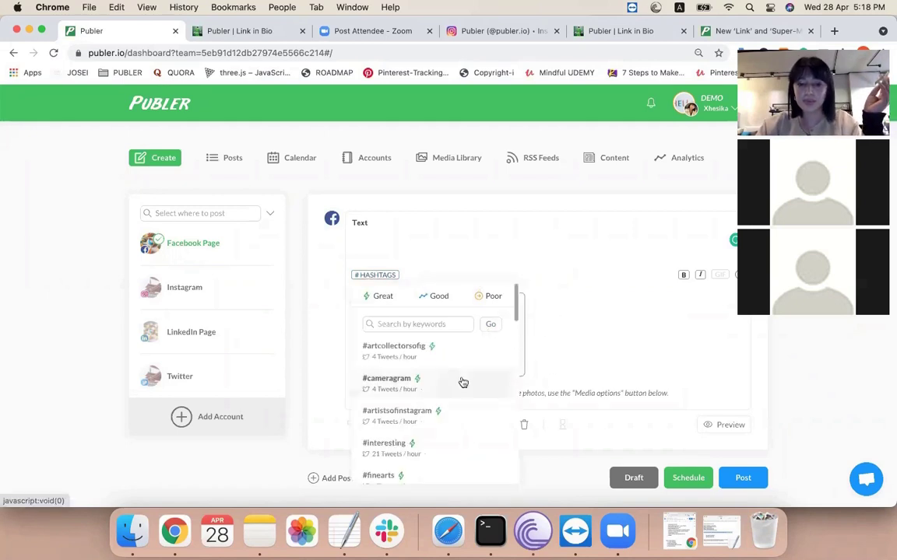
click(443, 379)
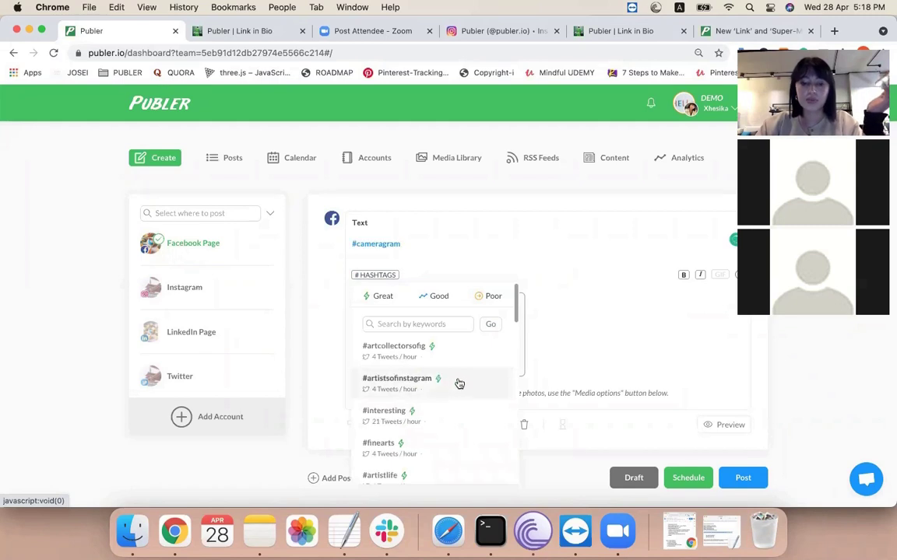
click(432, 416)
scroll(437, 394, down, 2)
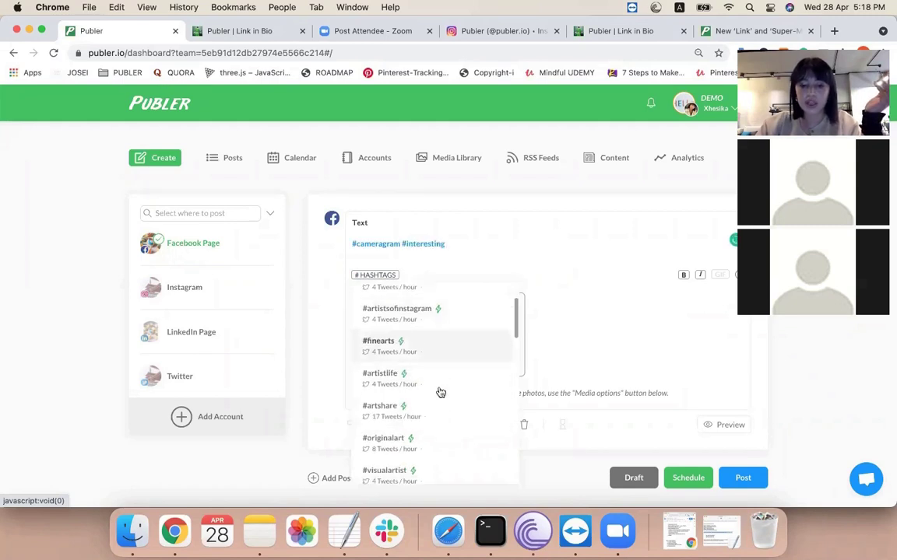
click(437, 414)
scroll(439, 397, down, 2)
click(436, 376)
click(353, 243)
key(Return)
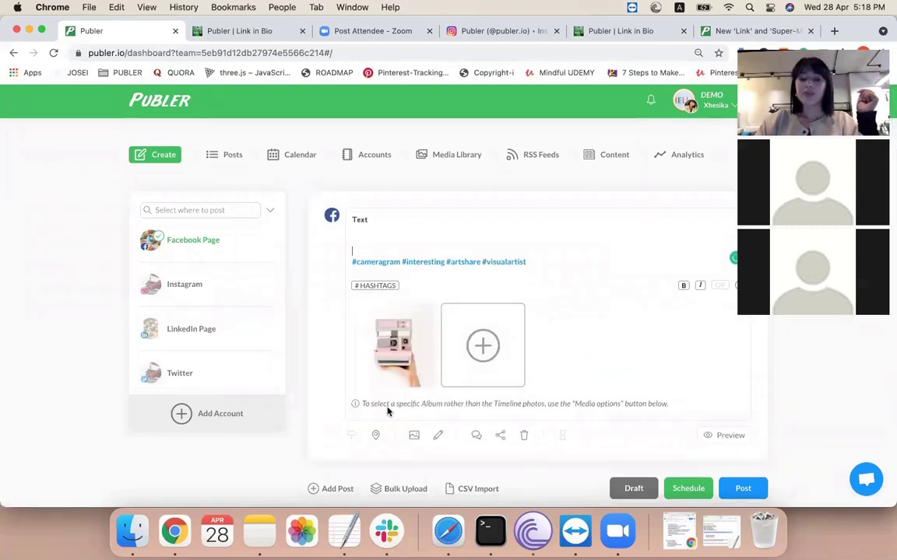
- Tag the Facebook post with the location "Paris, France" and save it
scroll(420, 428, down, 1)
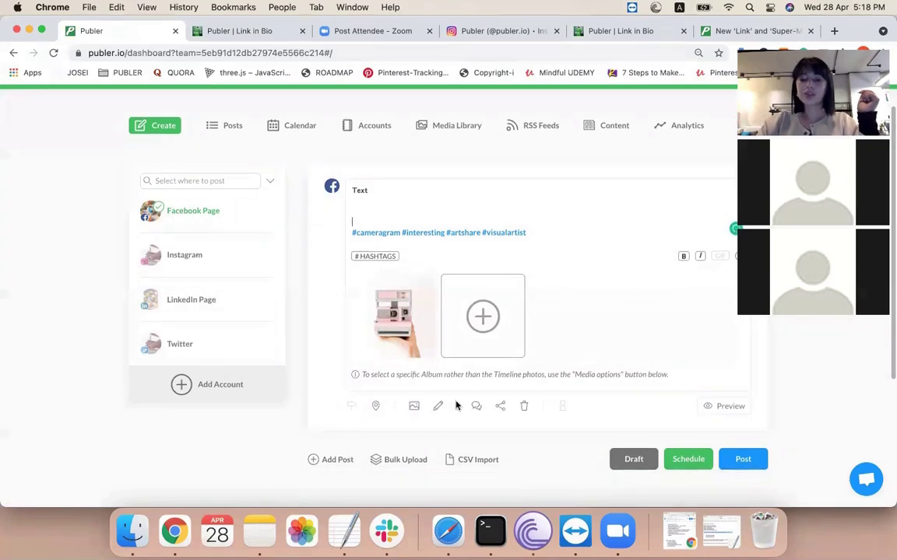
click(376, 406)
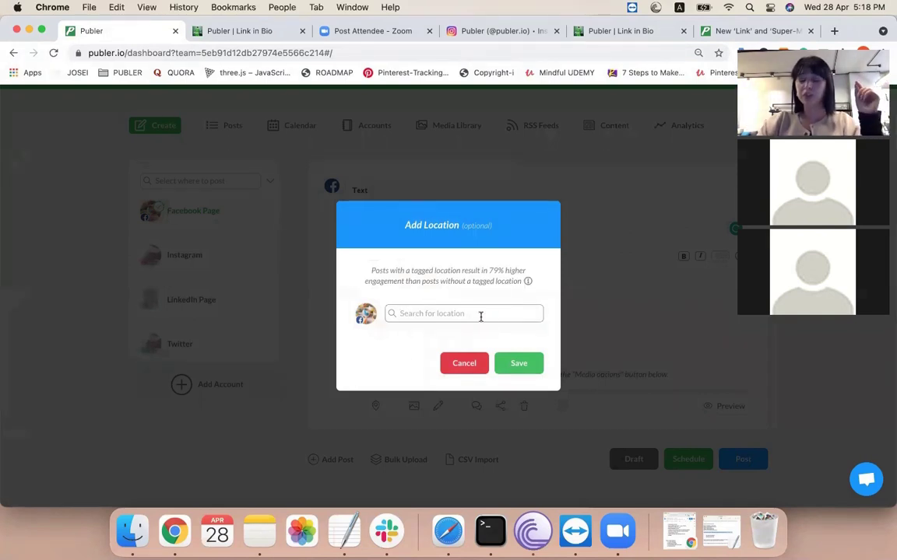
text(paris)
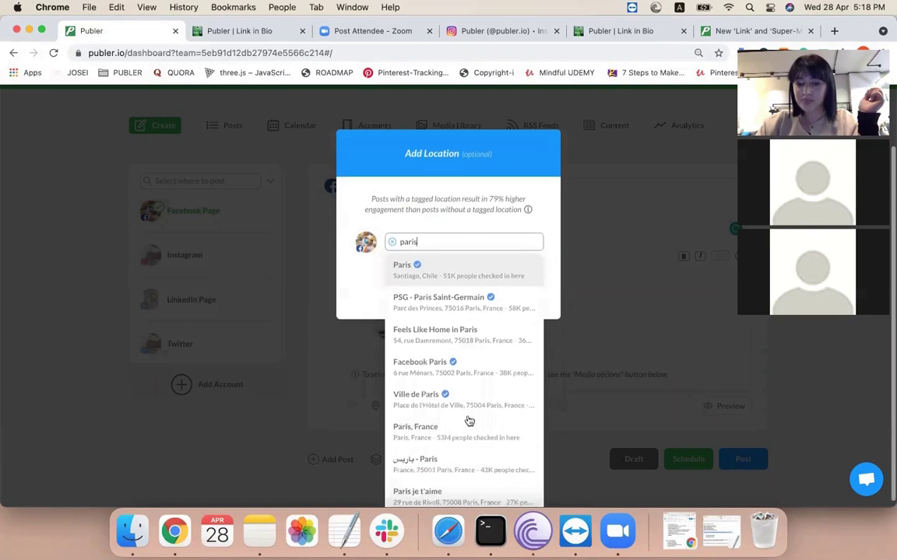
click(467, 433)
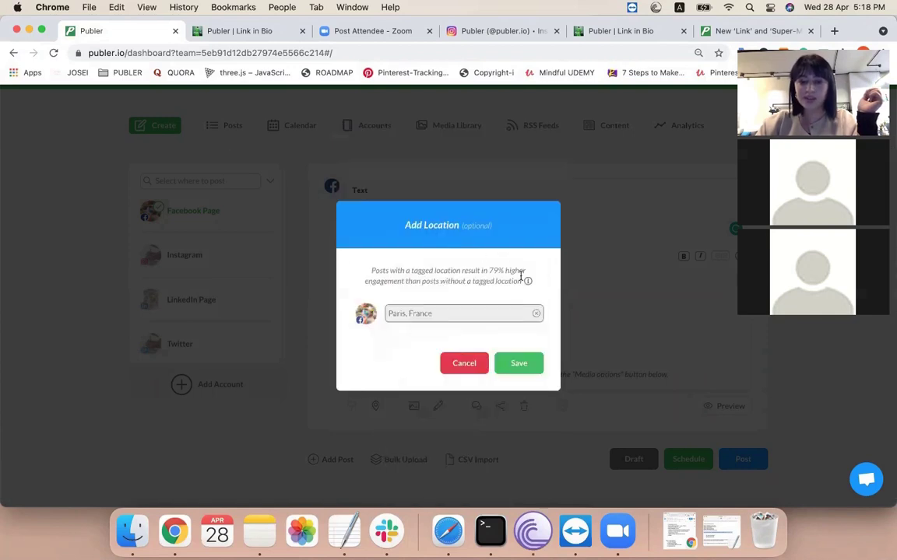
click(500, 364)
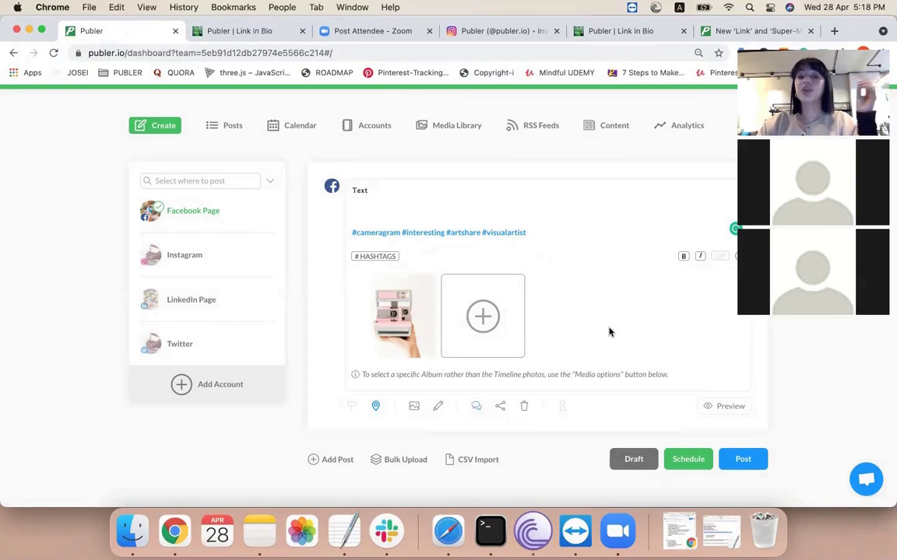
- Copy the hashtag line from the Facebook post text and remove it from the post
click(550, 226)
key(super+a)
key(super+c)
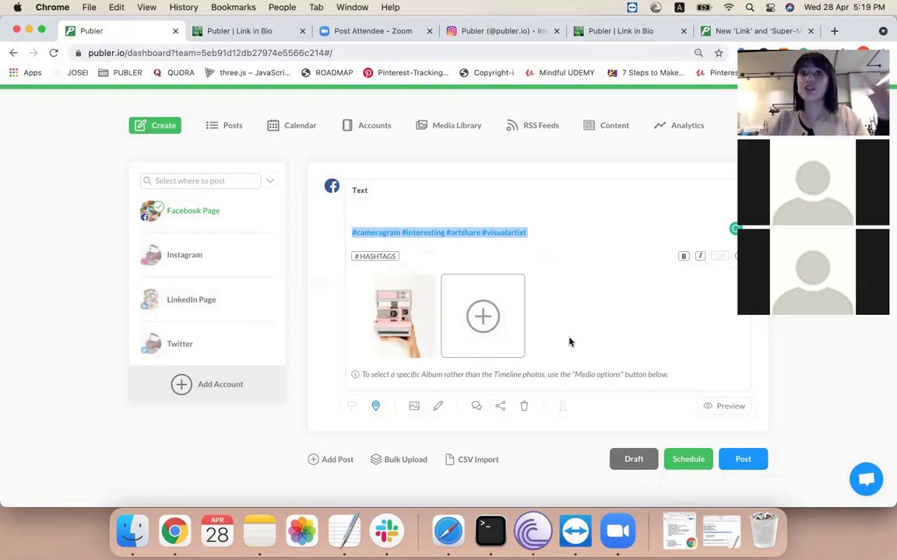
key(BackSpace)
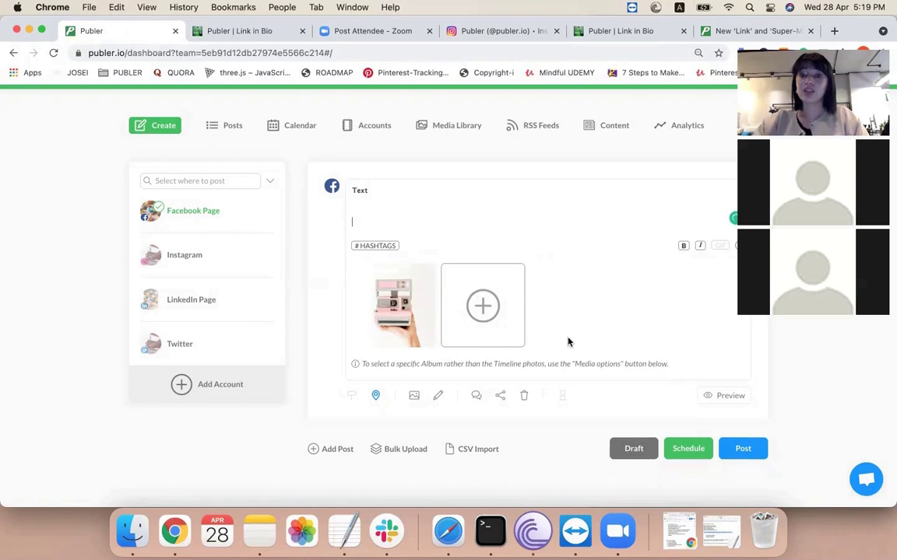
- Turn on follow-up comments for the Facebook Page and paste the copied hashtags as the comment
click(477, 398)
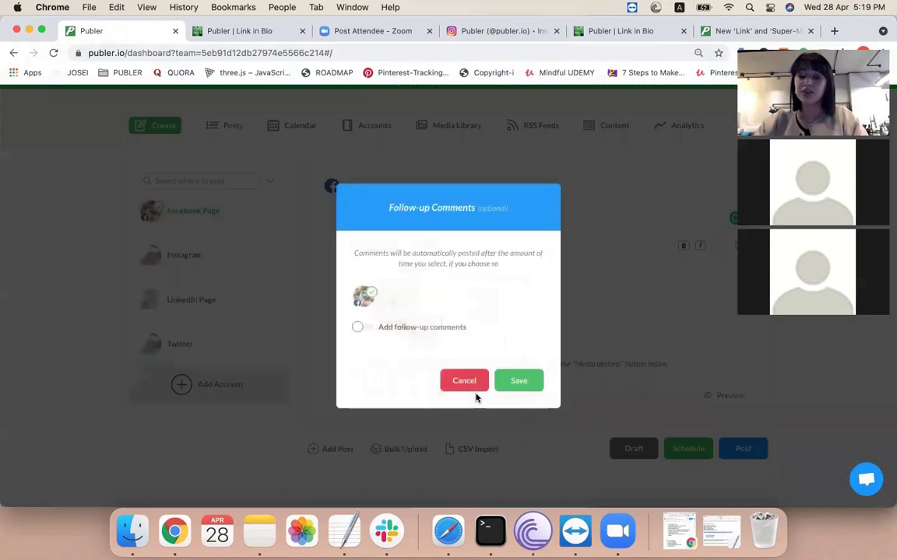
click(392, 330)
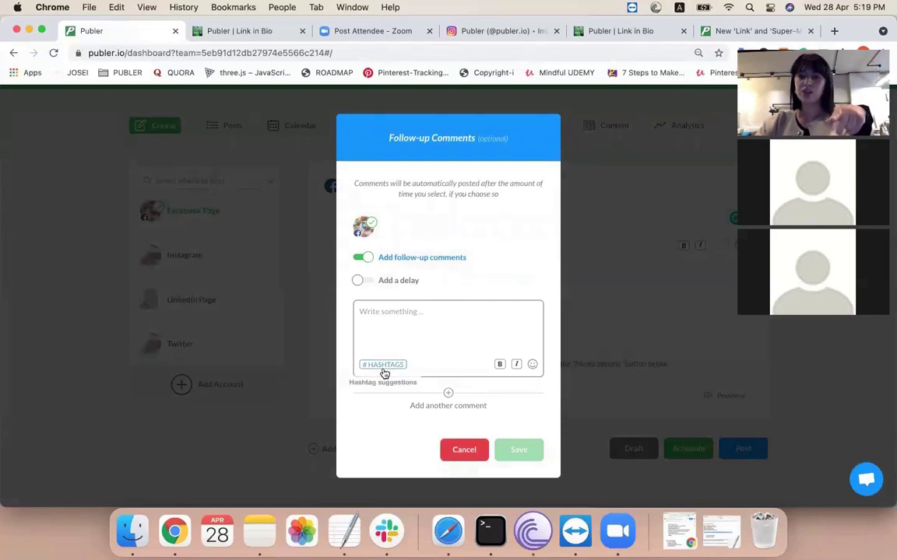
click(431, 319)
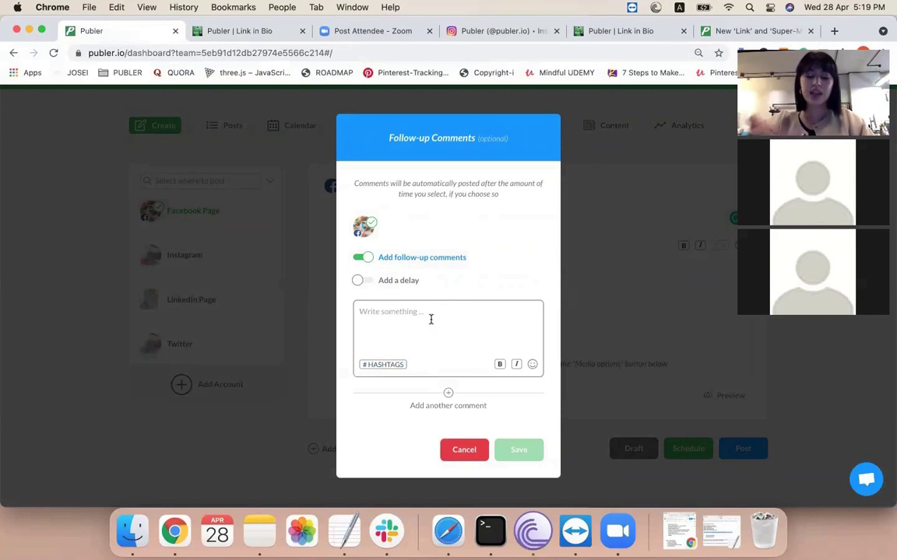
key(super+v)
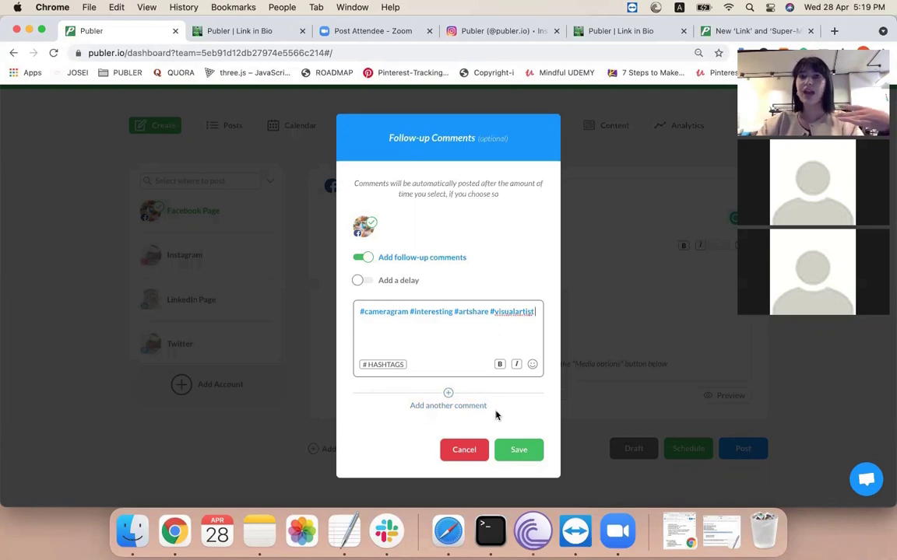
- Save the follow-up comment and set AutoShare to share the Facebook post to the LinkedIn Page
click(515, 449)
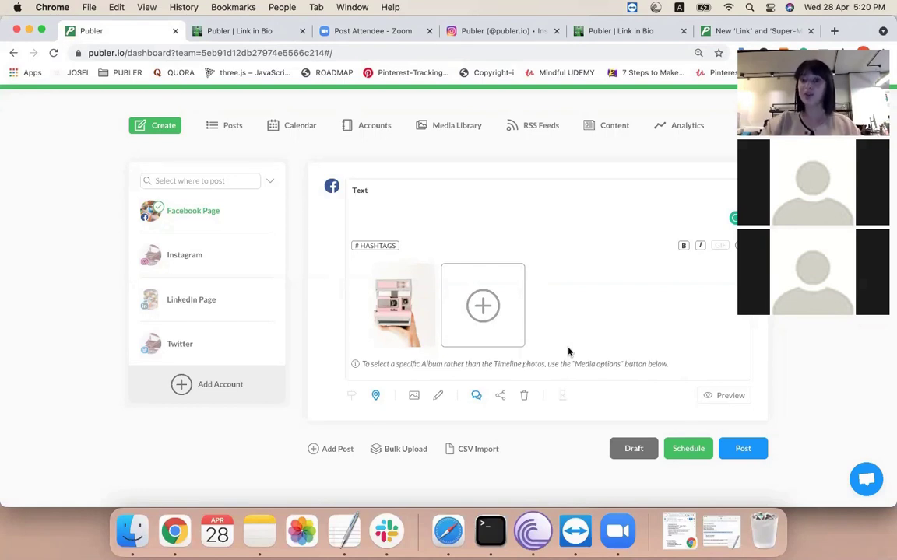
click(501, 397)
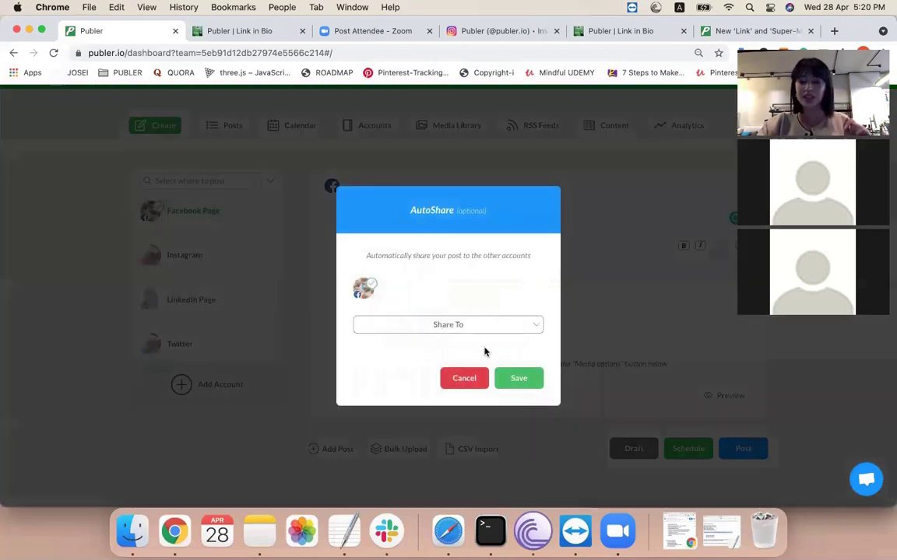
click(471, 327)
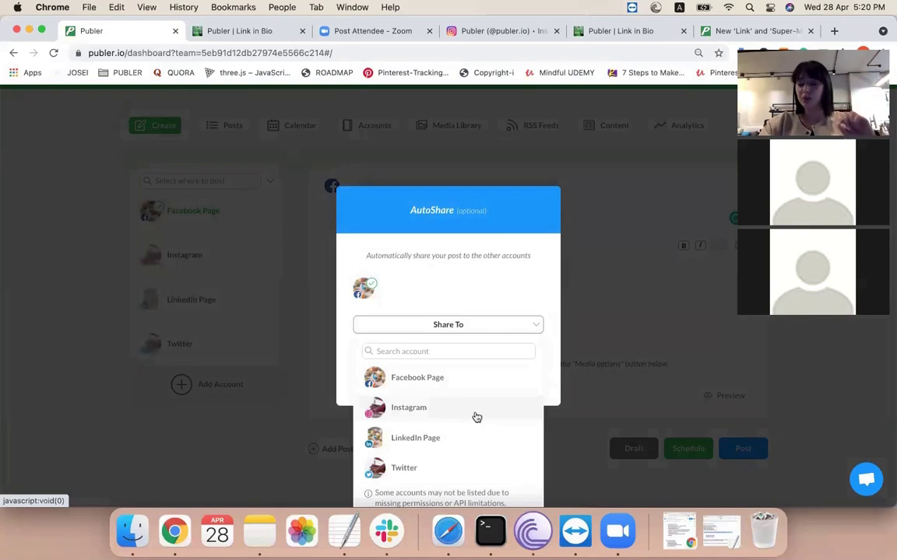
click(385, 434)
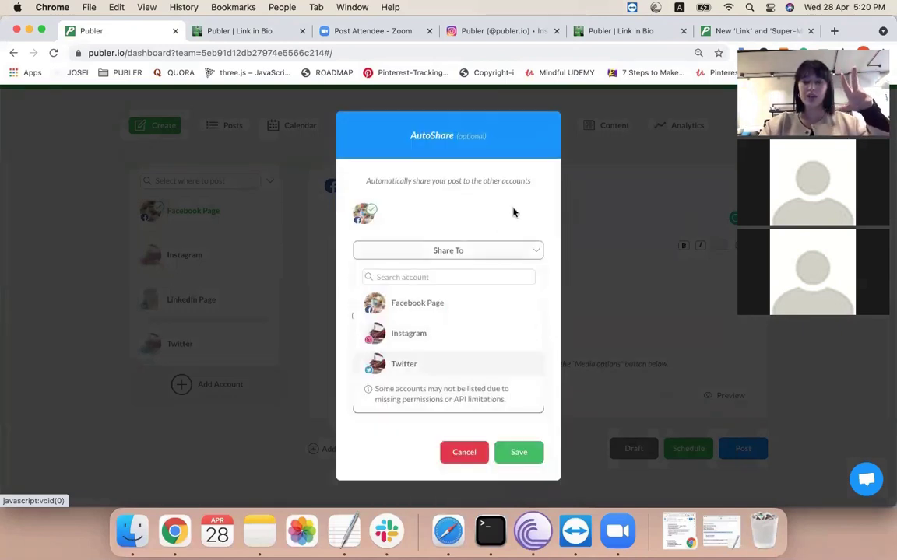
click(451, 250)
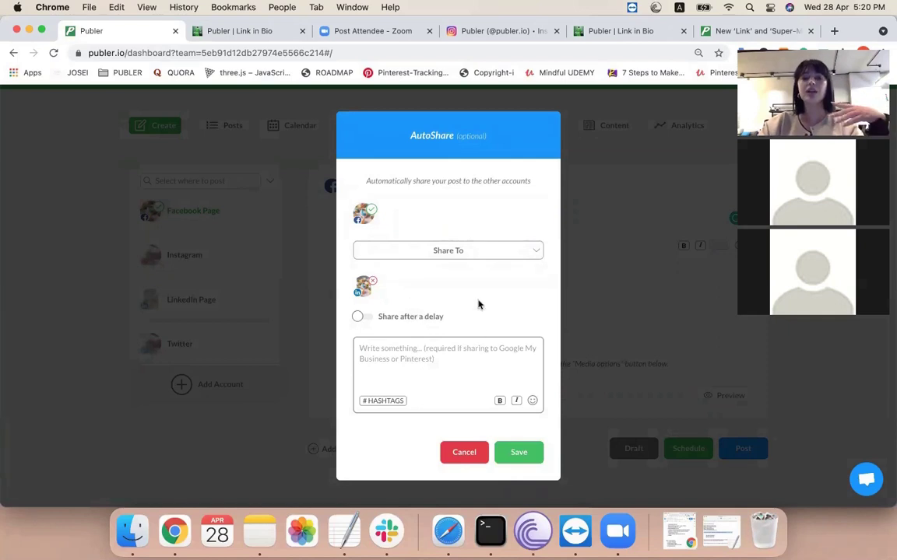
- Turn on delayed sharing for the LinkedIn share and write "Check this FB post out!!" as its message
click(408, 315)
text(he)
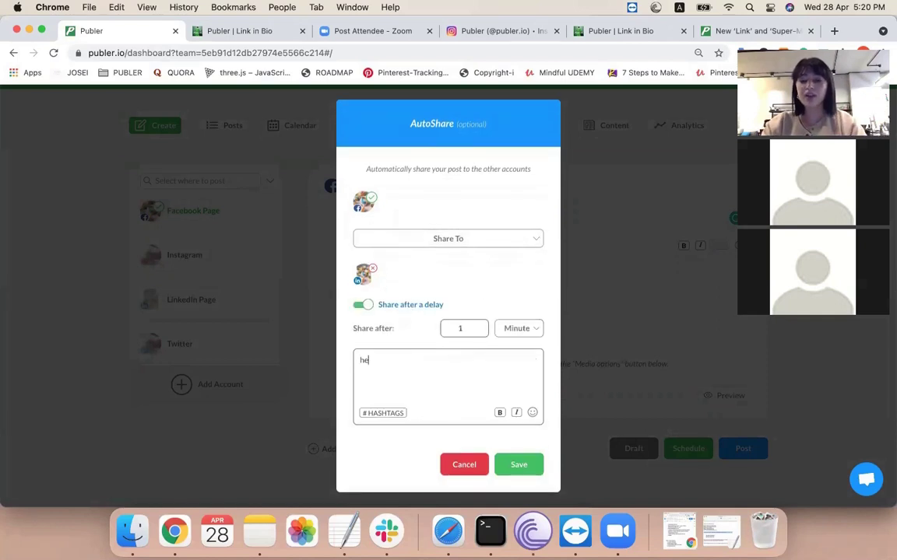
key(BackSpace)
key(BackSpace)
text(Check i)
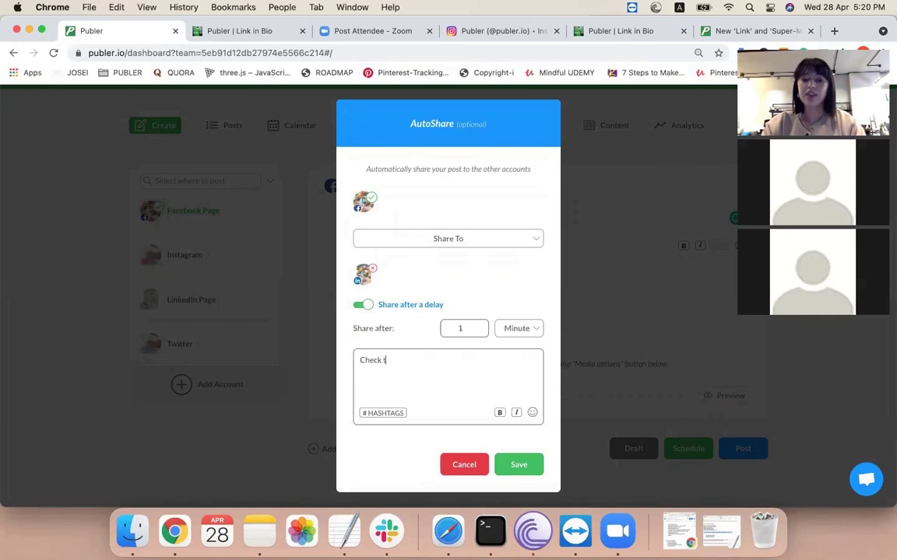
text(k tis F)
key(BackSpace)
key(BackSpace)
key(BackSpace)
key(BackSpace)
key(BackSpace)
text(this)
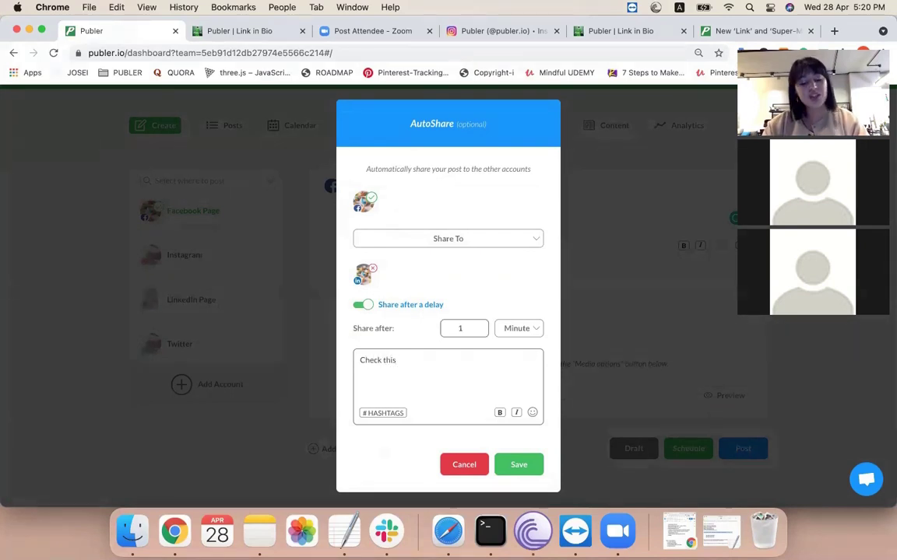
text( FB post out!!)
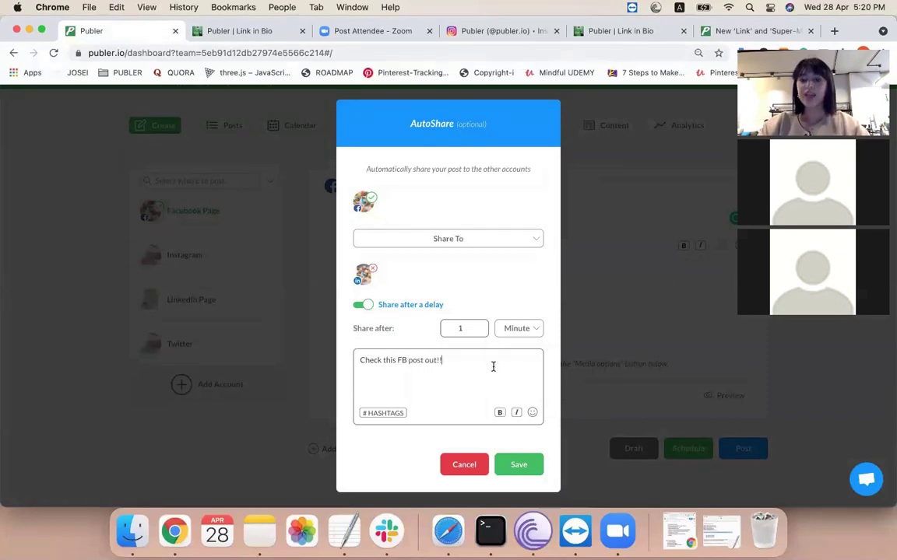
- Set the AutoShare delay to 1 hour and save the sharing settings
click(516, 328)
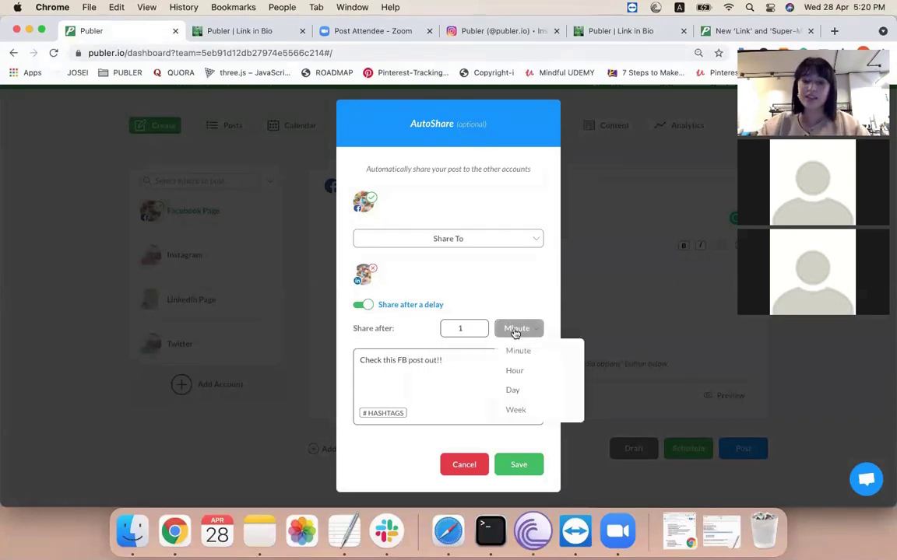
click(515, 370)
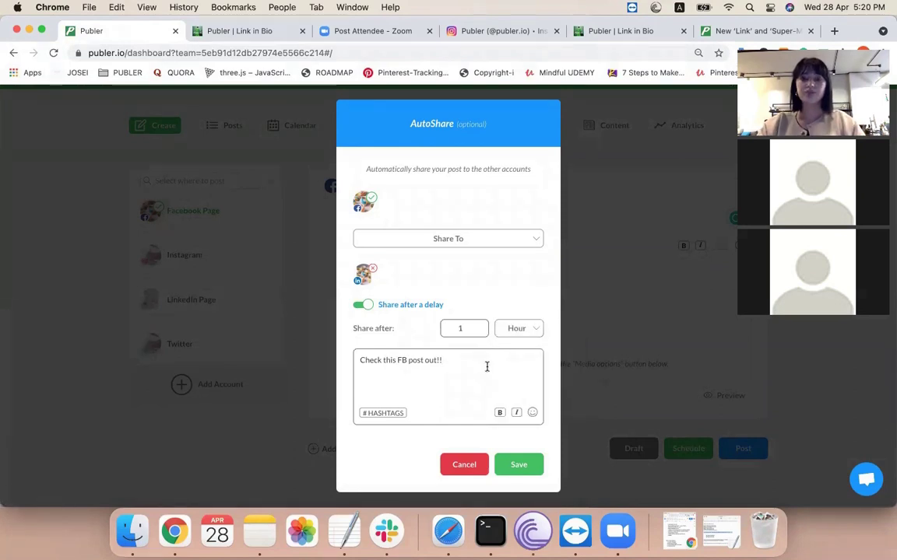
click(518, 466)
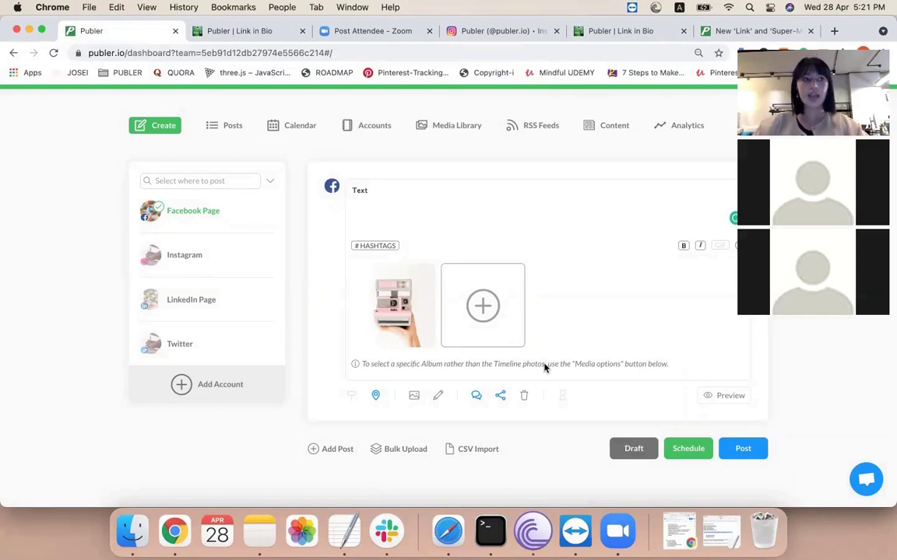
- Turn on Auto Delete for the Facebook post with deletion after 1 day and save it
click(521, 399)
click(400, 334)
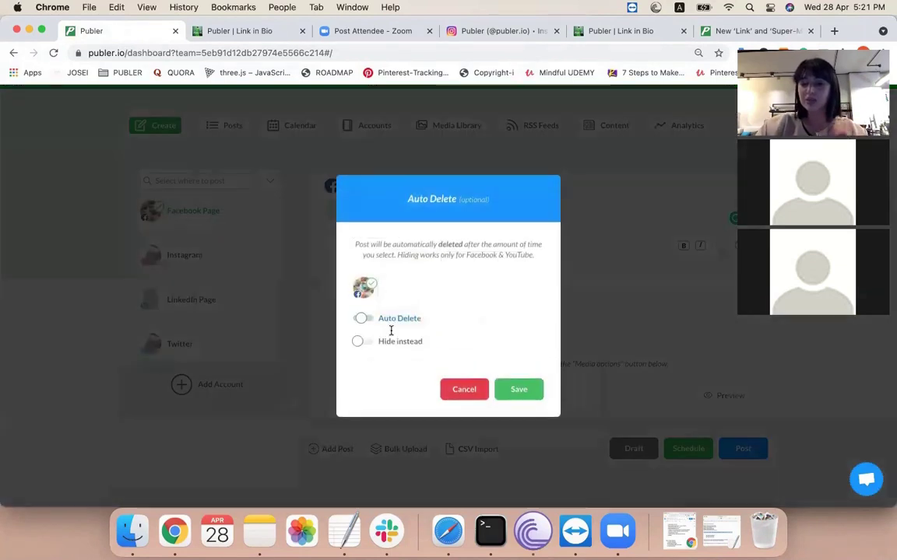
click(510, 330)
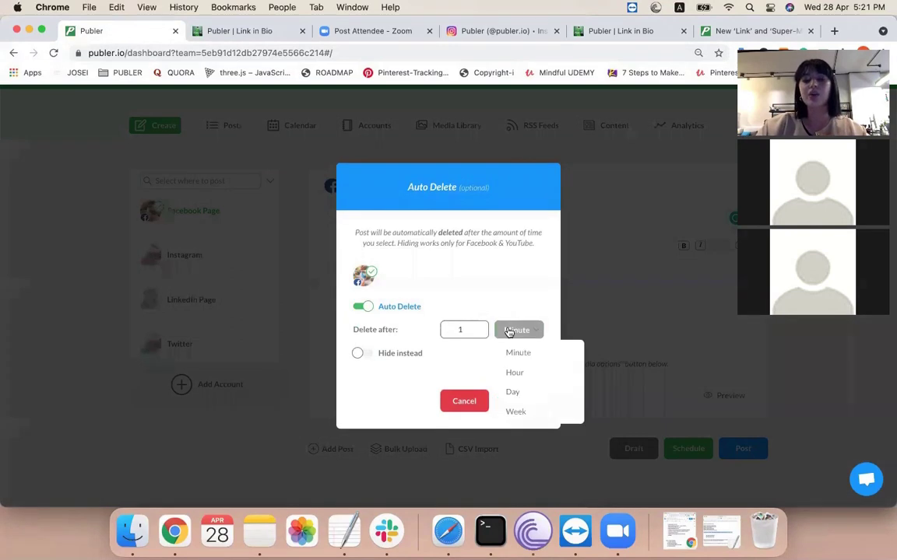
click(512, 393)
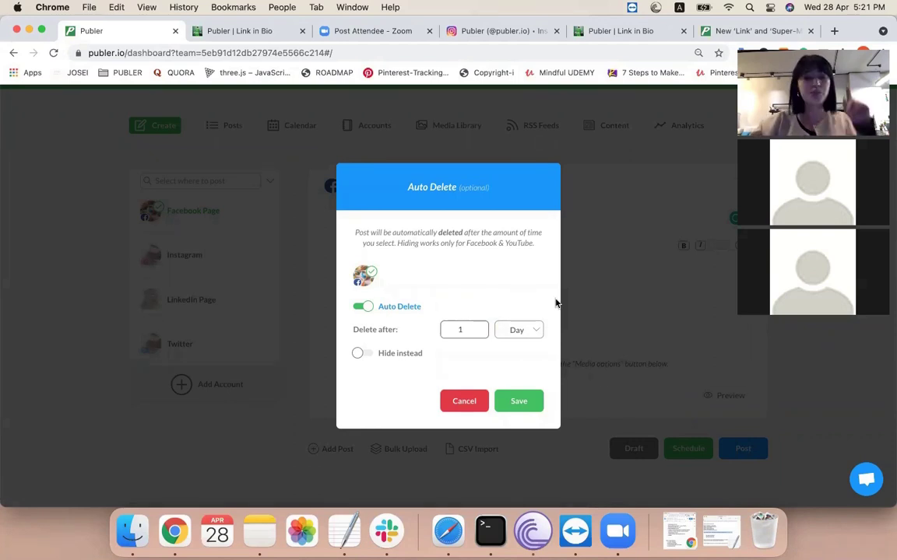
click(499, 335)
click(500, 352)
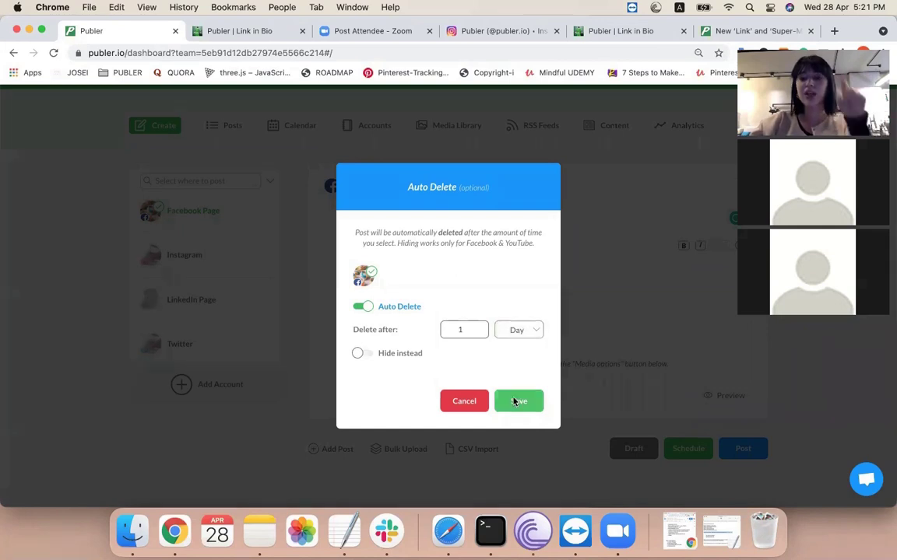
click(516, 402)
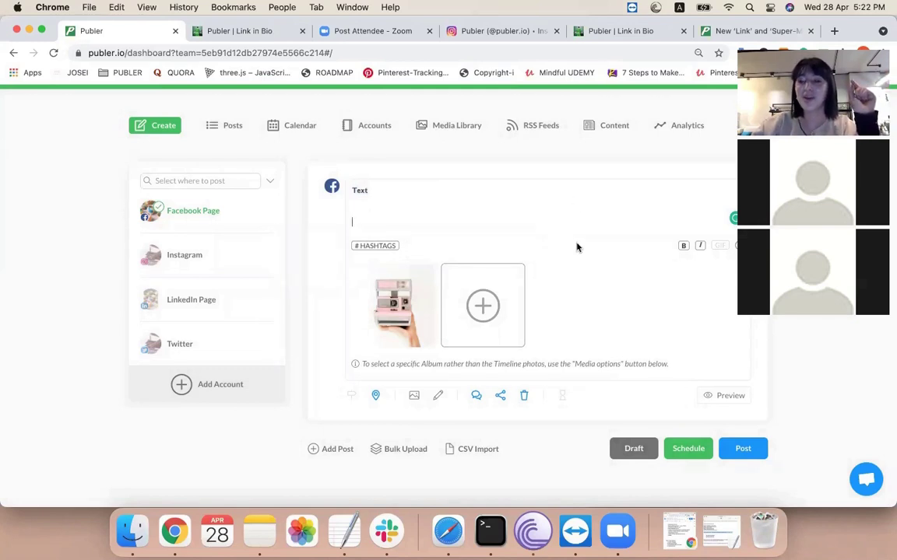
- Add a green heart emoji on the post's last line and the first emoji suggested for ":gree" on the blank line above it
click(735, 248)
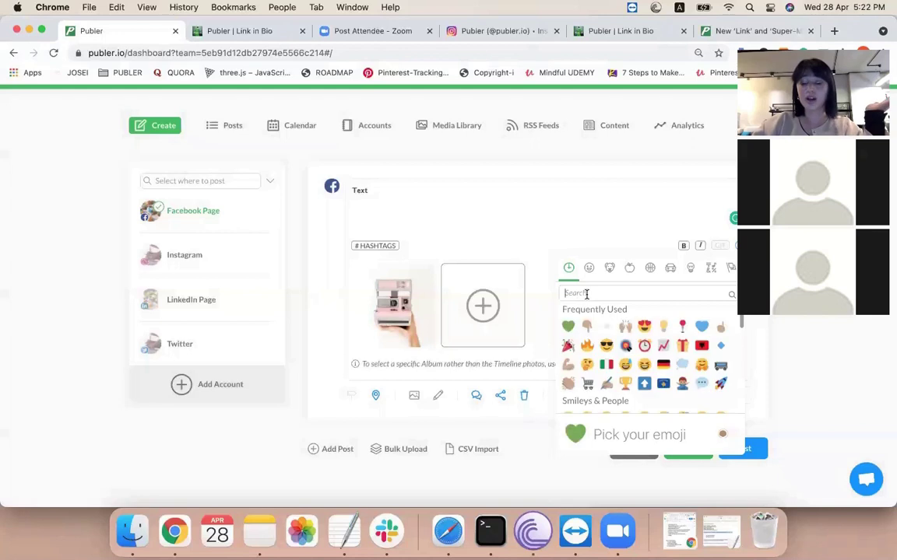
click(568, 326)
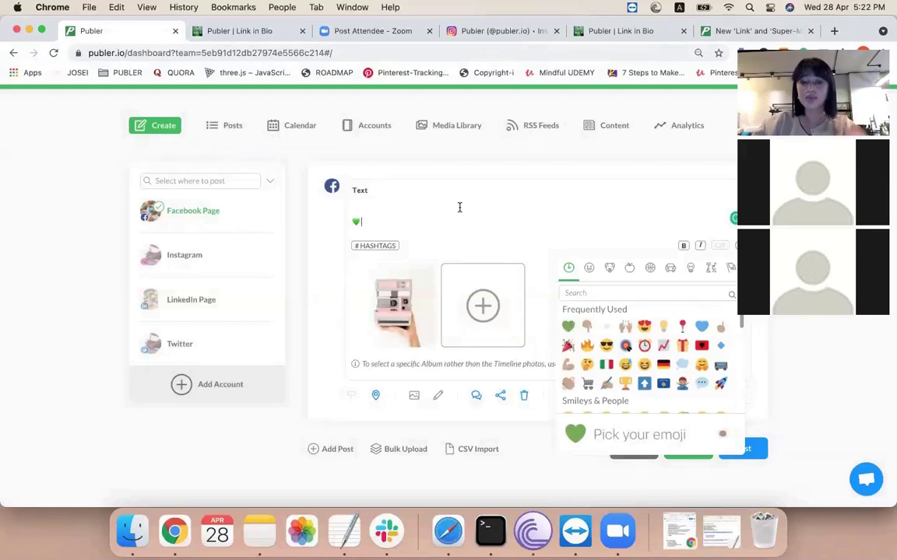
click(459, 207)
scroll(455, 205, up, 5)
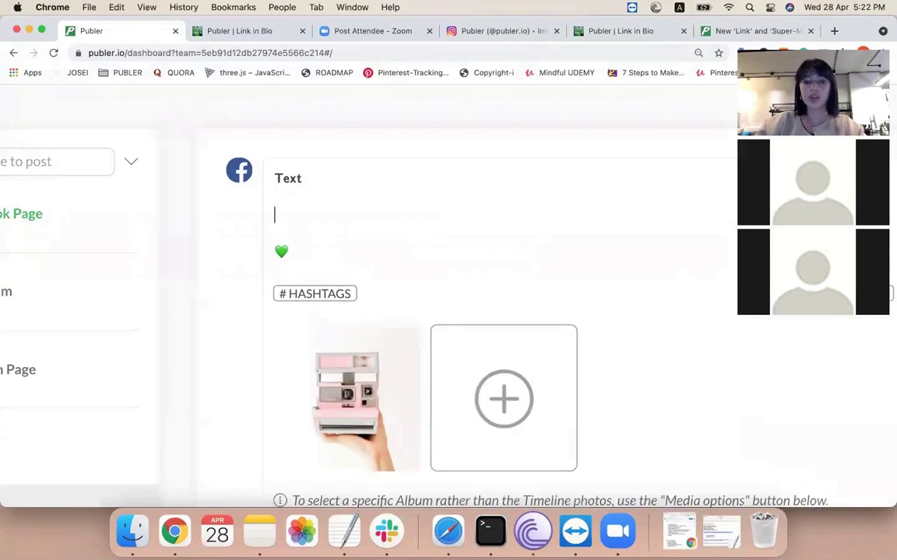
text(:)
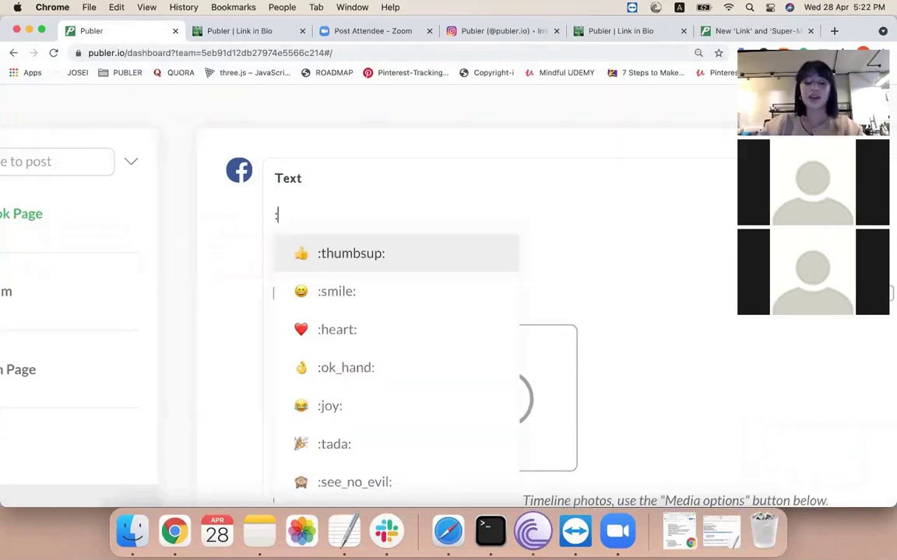
text(gree)
click(397, 248)
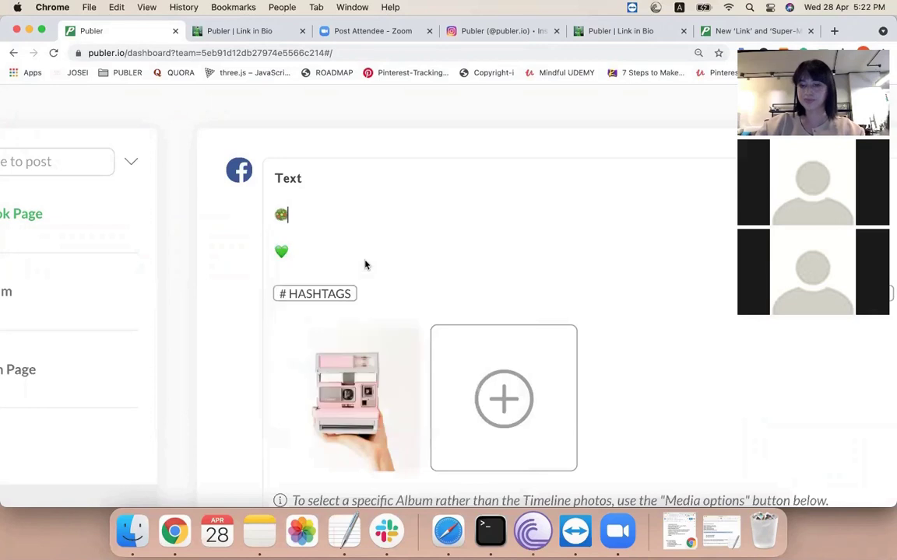
scroll(460, 236, down, 5)
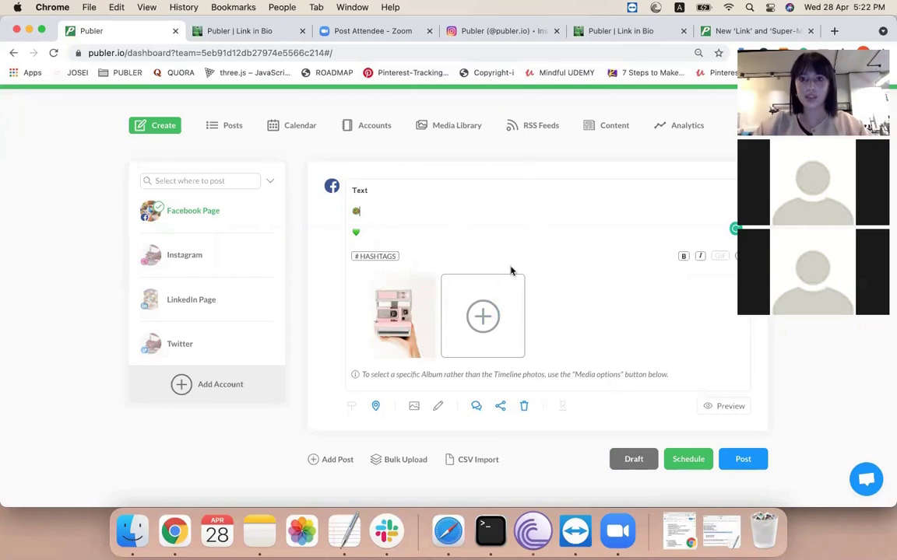
- View the draft labelling option without saving a draft, and filter the posts list to show only drafts
click(635, 459)
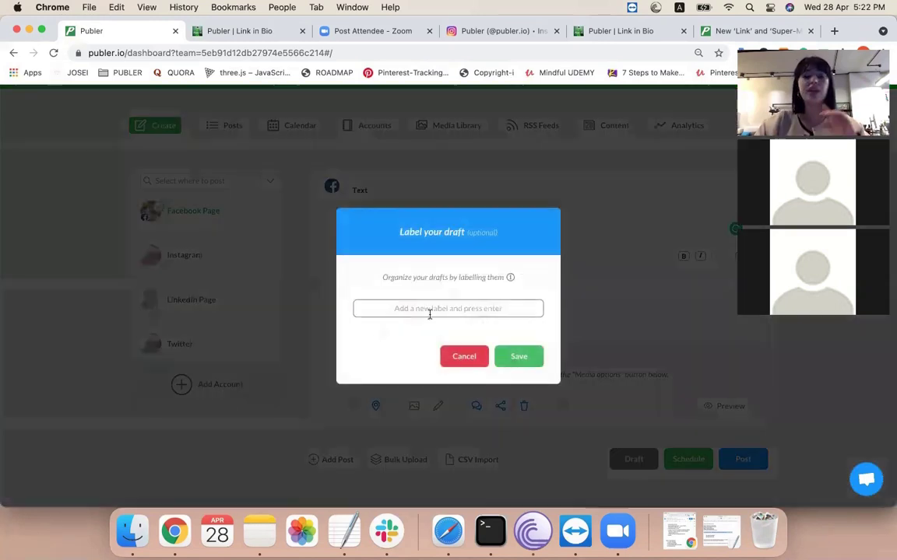
click(465, 356)
click(223, 128)
click(495, 171)
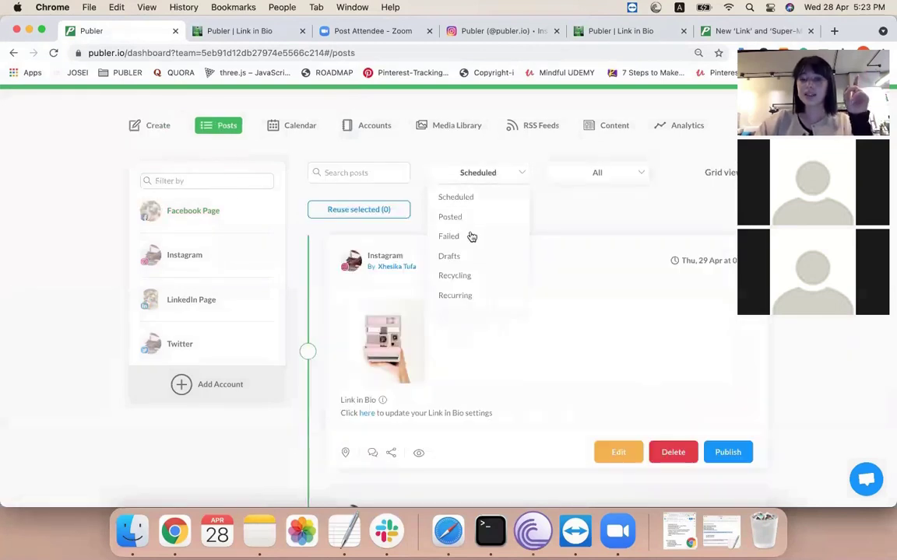
click(466, 258)
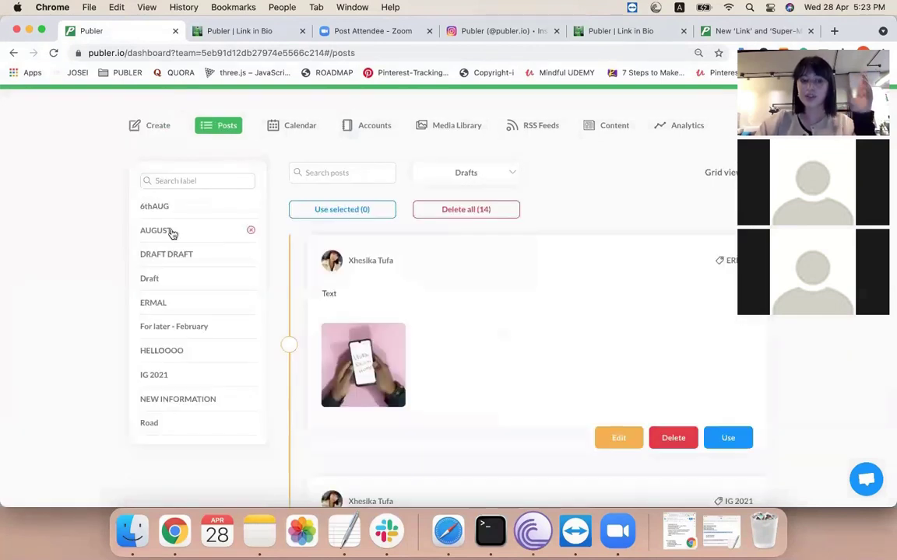
- Filter the drafts by the label "For later - February" and look through the matching draft
scroll(184, 368, down, 3)
scroll(183, 371, up, 2)
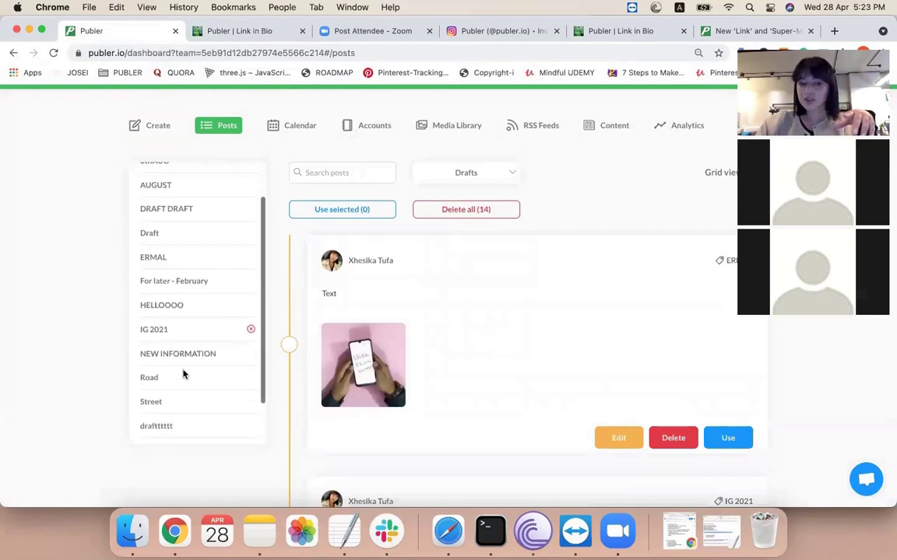
click(155, 288)
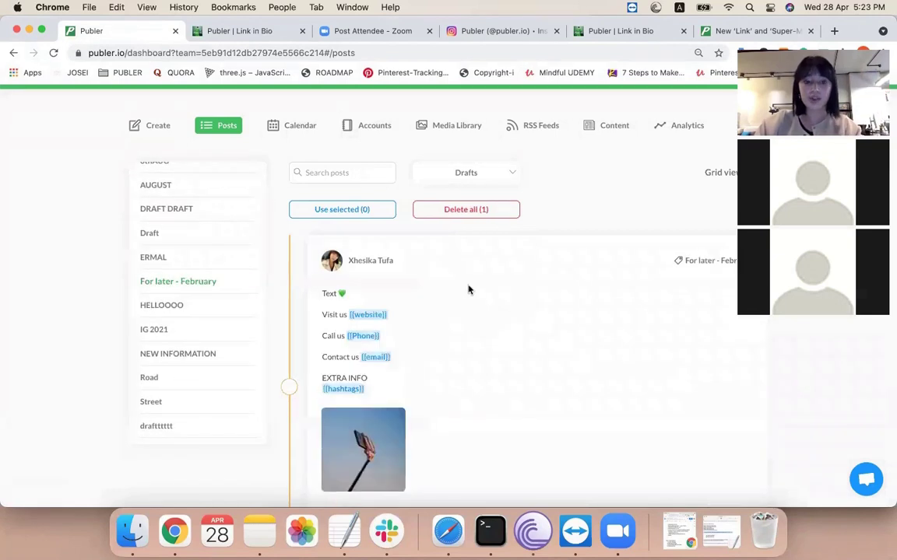
scroll(526, 347, down, 1)
scroll(525, 349, down, 1)
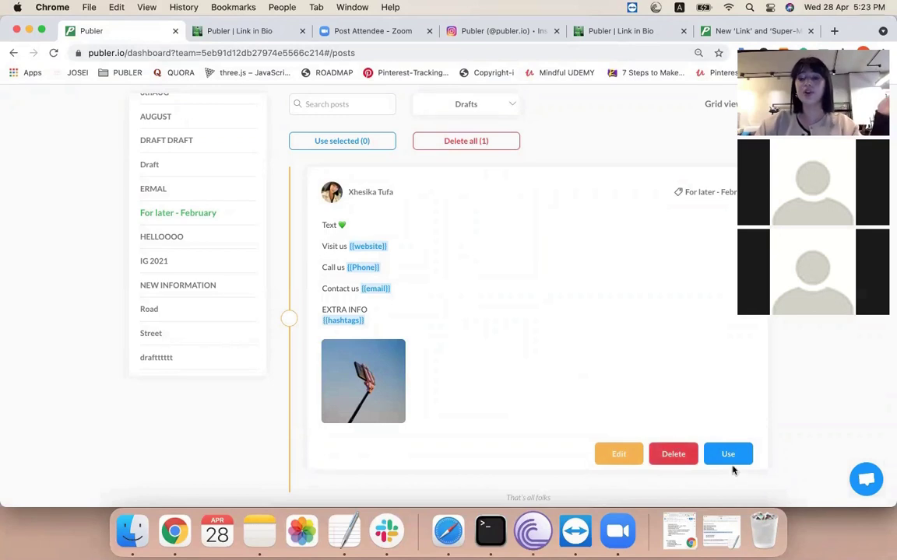
scroll(572, 280, up, 3)
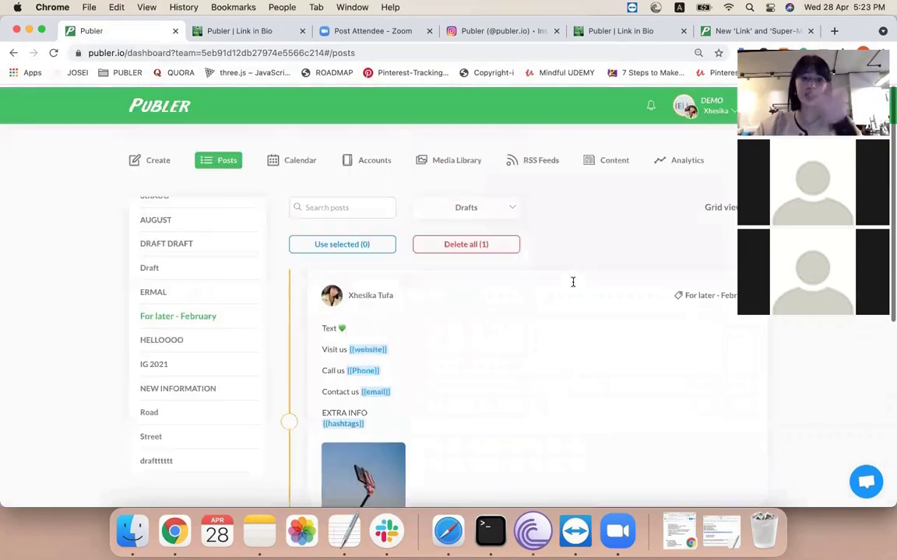
- Return to the Facebook post in the composer and schedule it manually for 3 May at 10:00
click(160, 156)
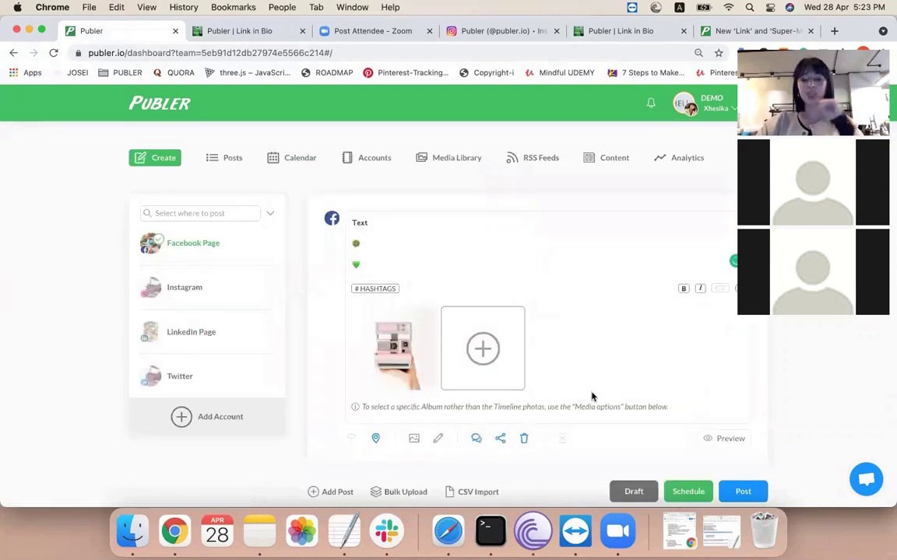
scroll(587, 374, down, 1)
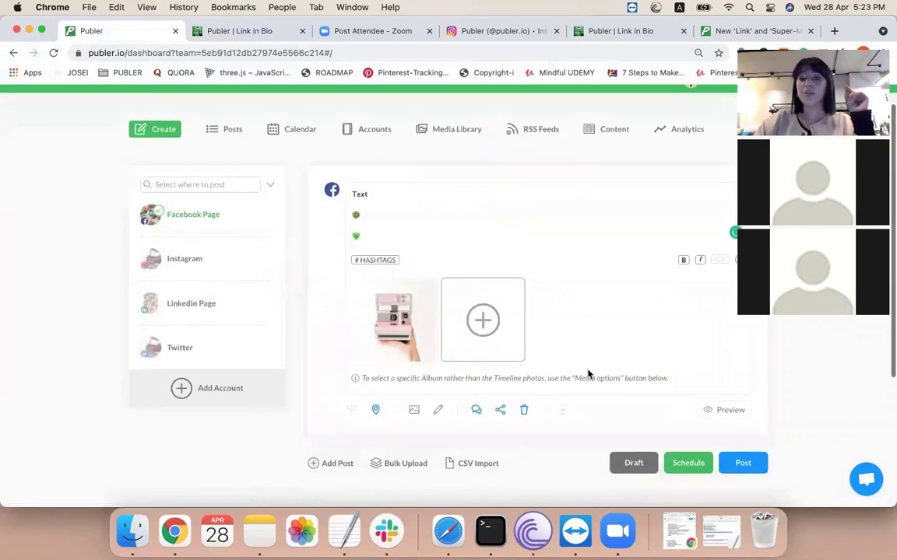
click(688, 467)
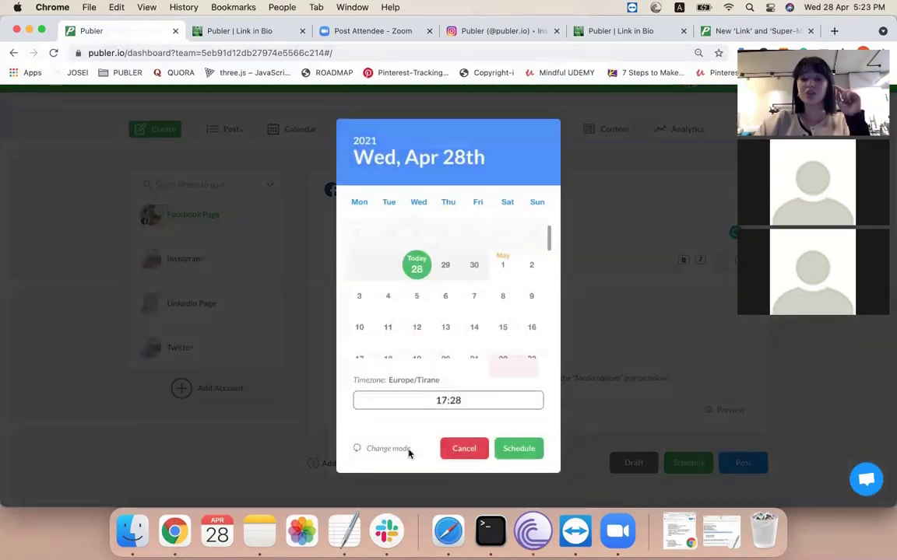
click(405, 449)
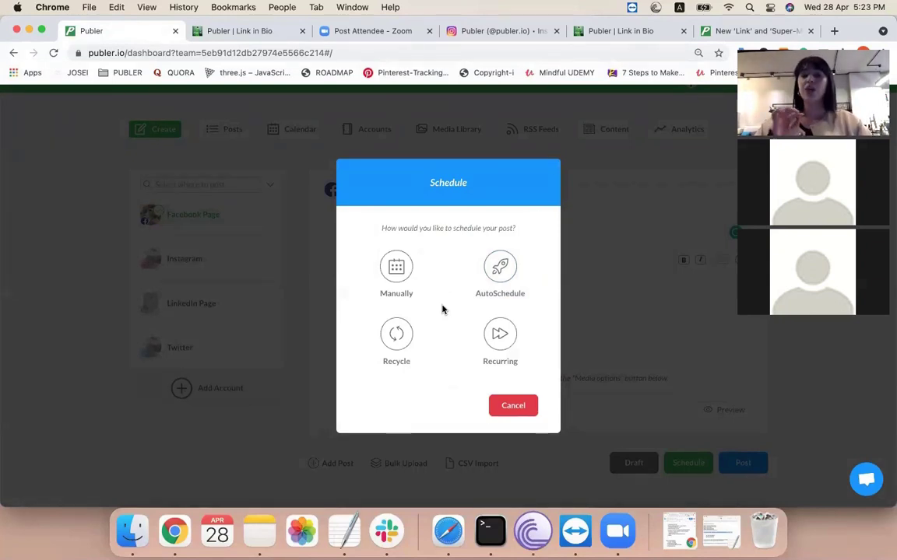
click(395, 270)
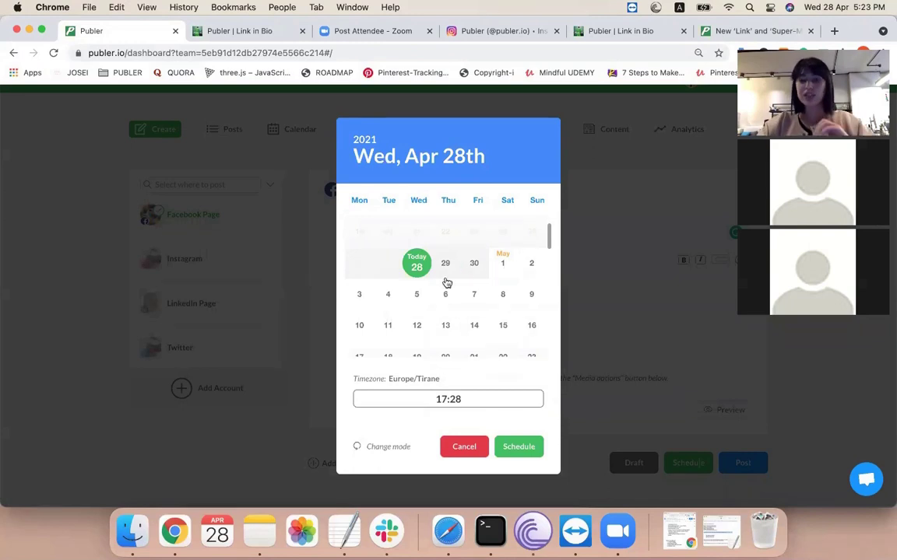
click(361, 296)
click(439, 399)
text(1000)
click(517, 446)
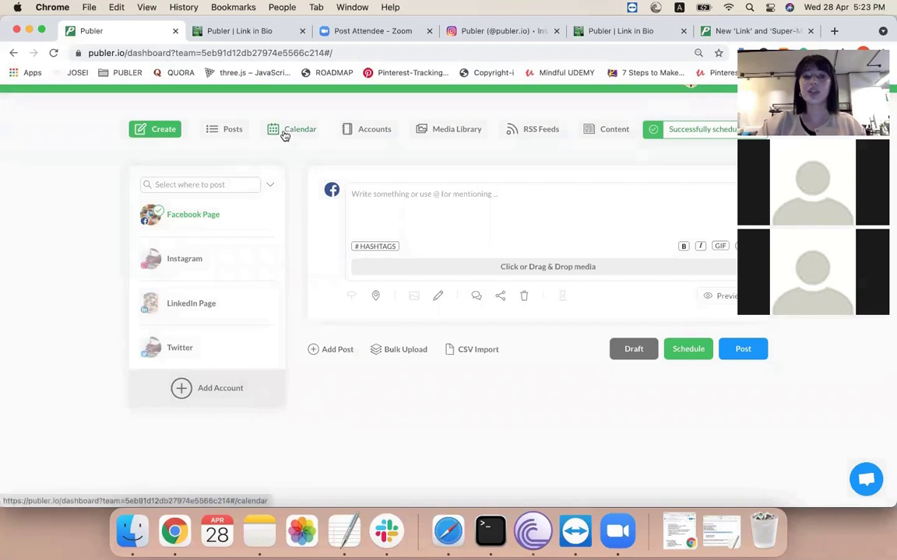
- Go to the 3 May - 9 May week in the calendar and open the scheduled Facebook Page post
click(284, 131)
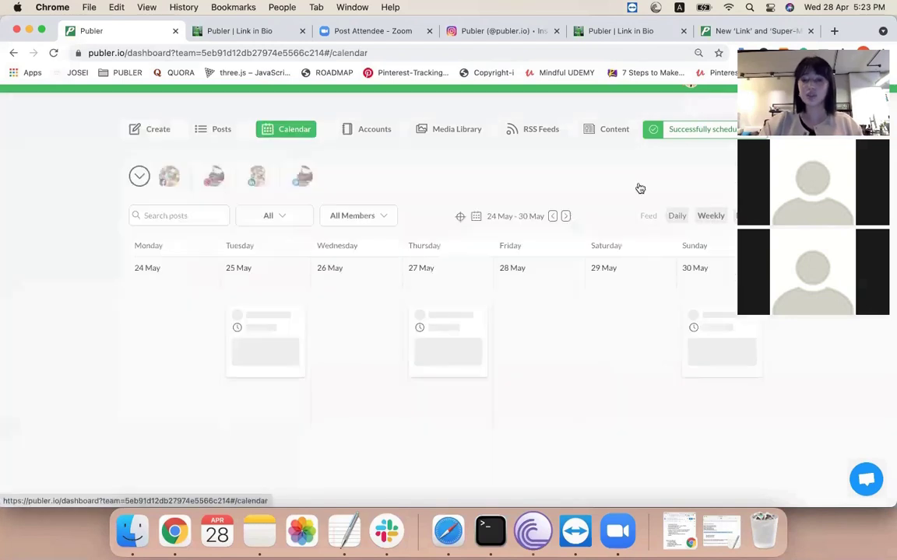
click(552, 217)
click(552, 217)
click(552, 217)
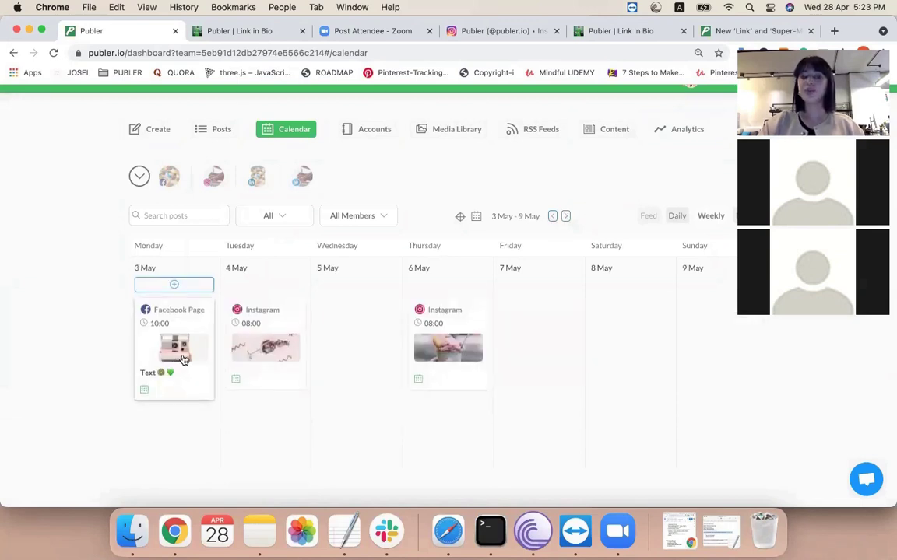
click(176, 354)
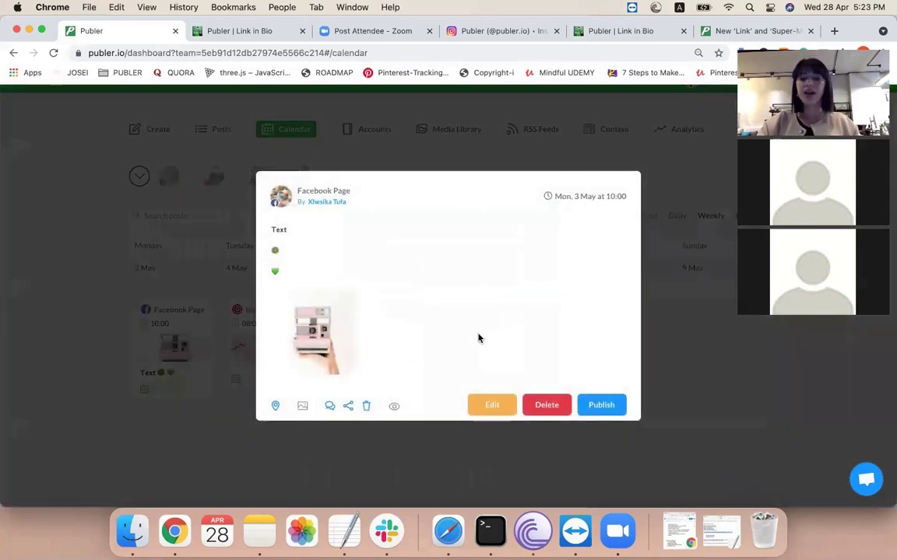
- Preview the scheduled Facebook post with its full text expanded in desktop and mobile views, and close it
click(394, 405)
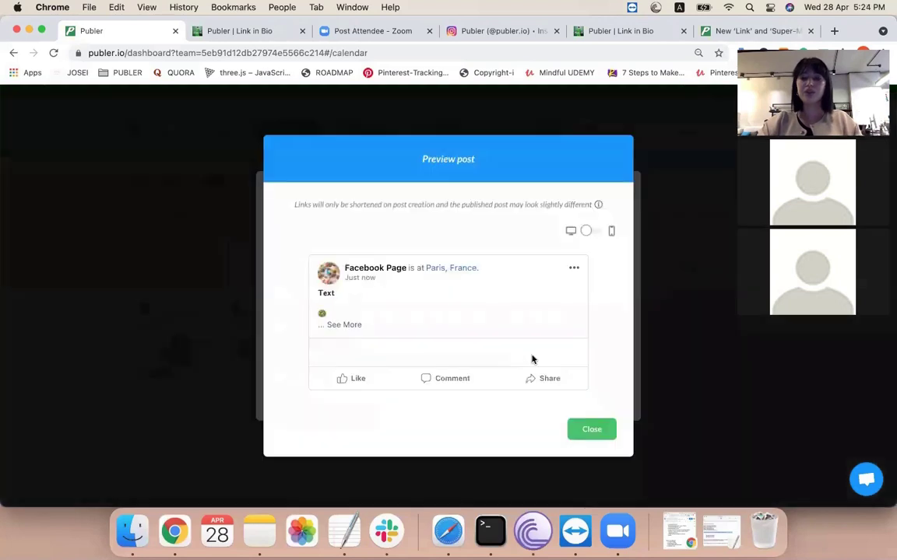
scroll(533, 186, down, 2)
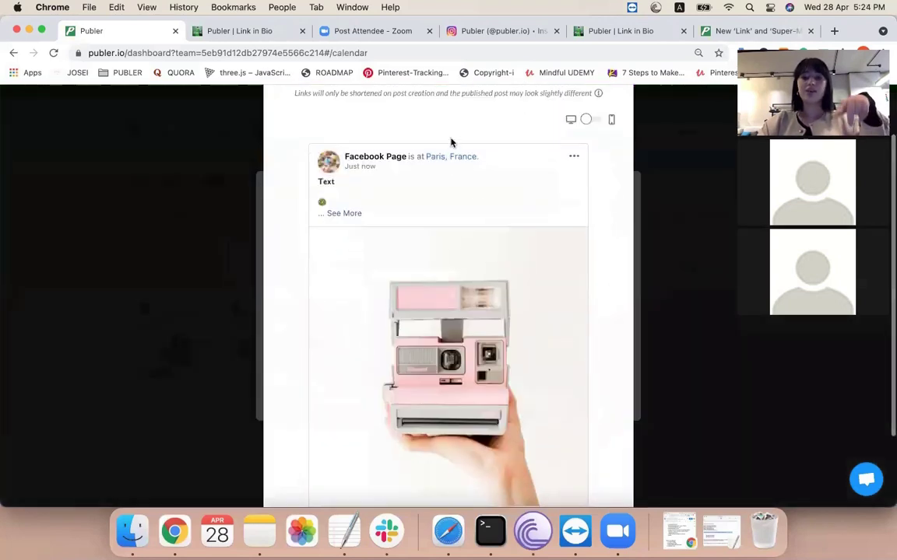
scroll(505, 191, down, 1)
click(347, 169)
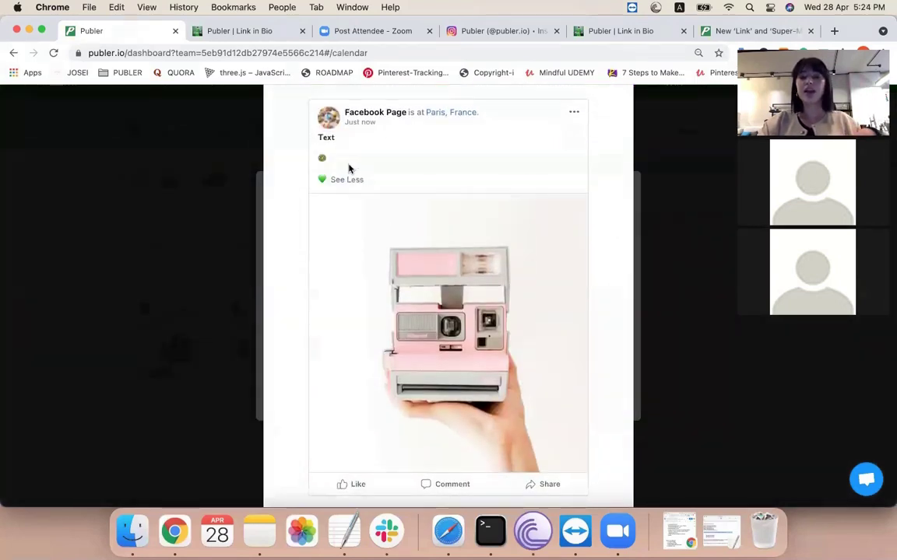
scroll(575, 278, down, 1)
scroll(576, 233, up, 2)
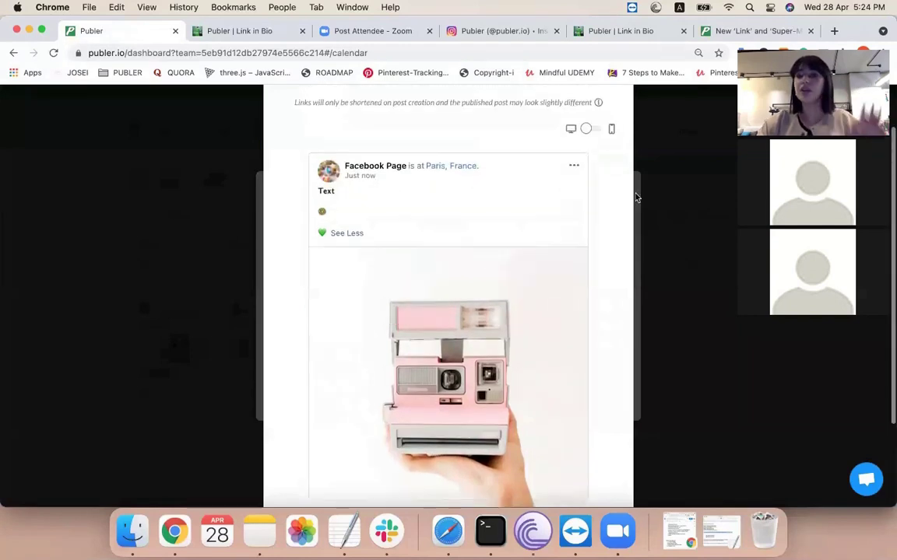
click(592, 131)
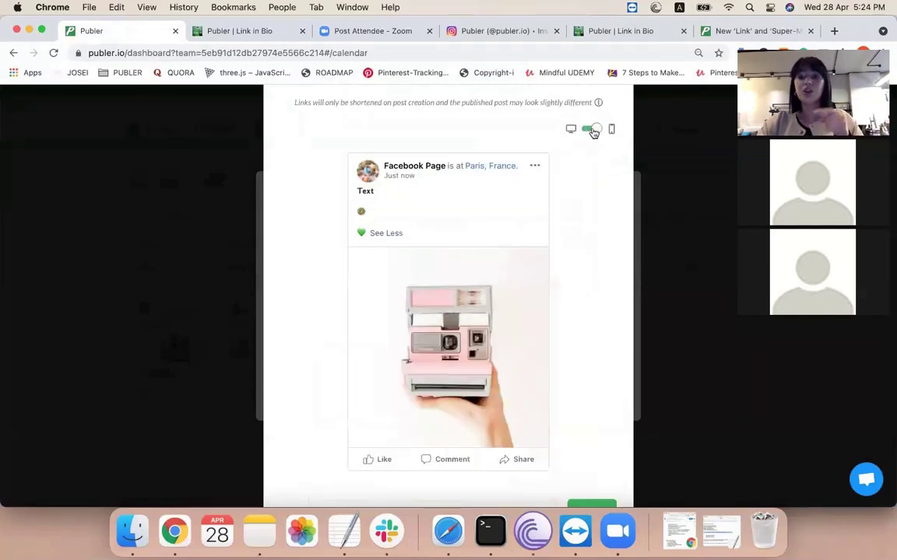
click(643, 217)
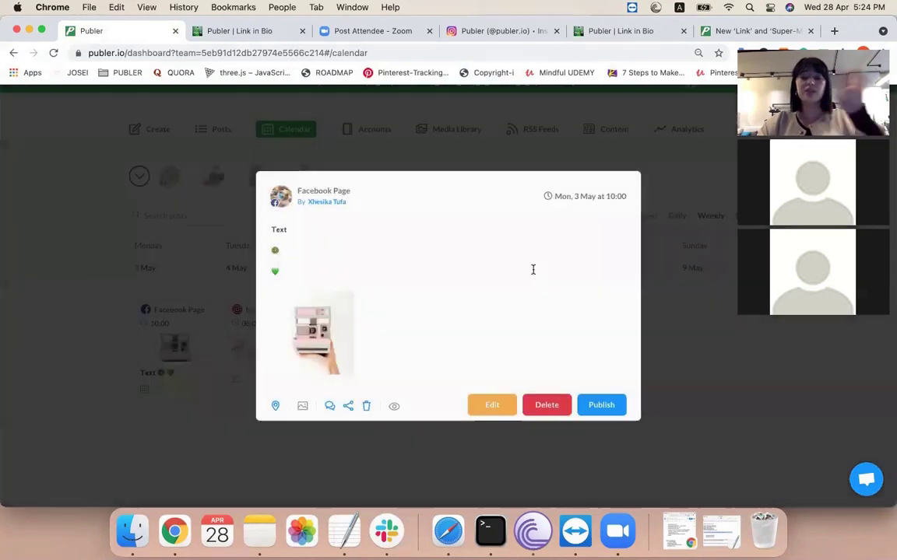
click(666, 333)
- Start a new Facebook Page post with the text "Auto-Schedule"
scroll(285, 236, up, 2)
click(144, 154)
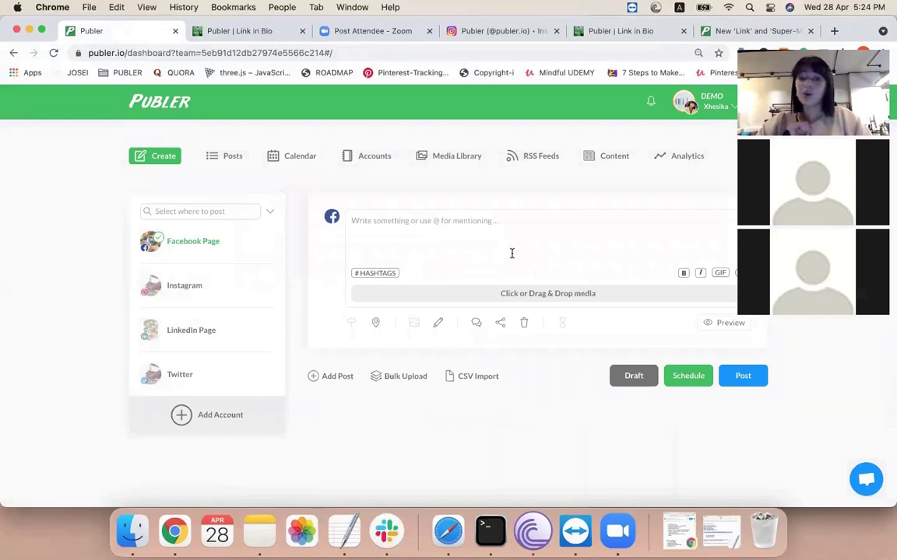
text(Auto-Schedule)
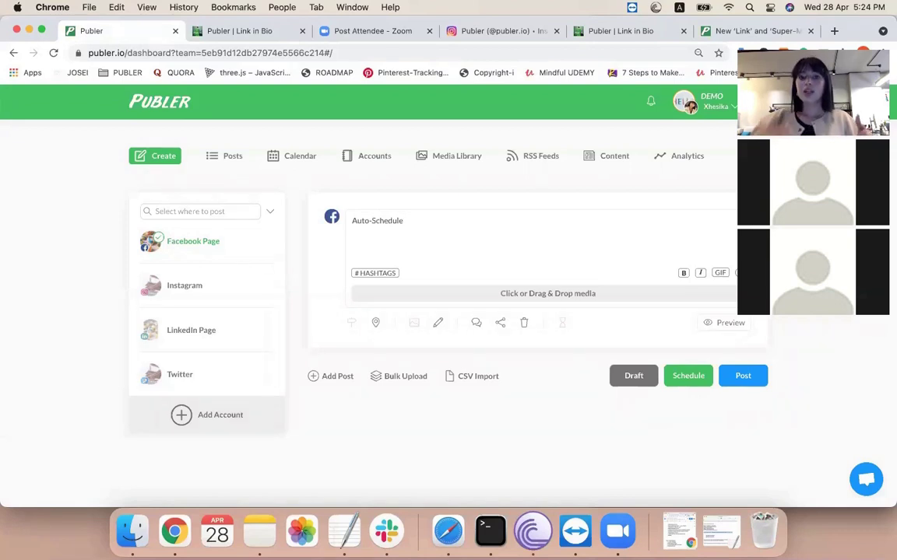
- Open the Facebook Page account's posting schedule in a separate browser tab, keeping the new post open in the composer
super+click(372, 158)
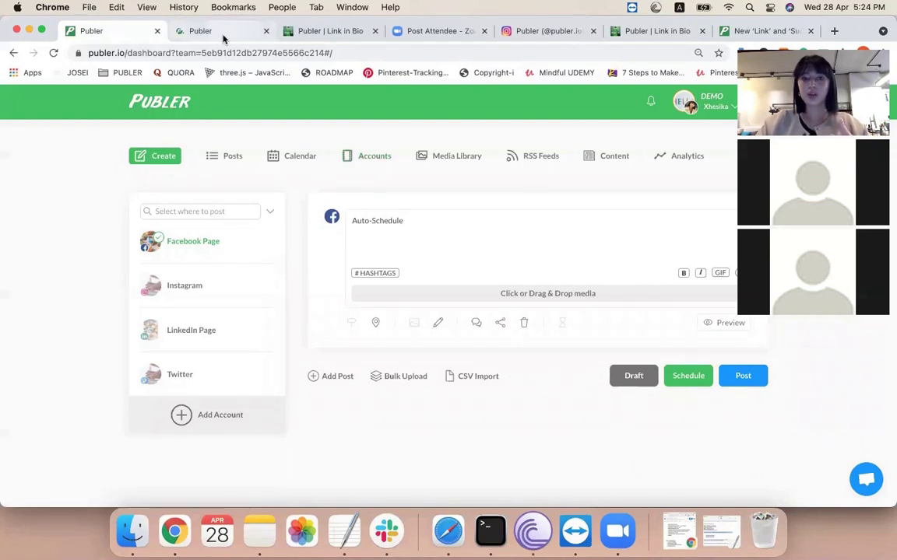
click(222, 35)
click(133, 33)
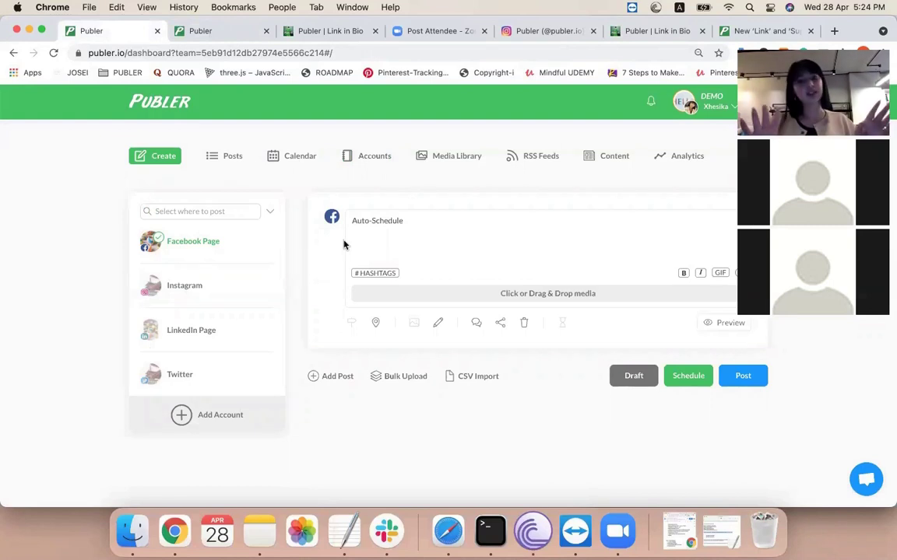
click(223, 35)
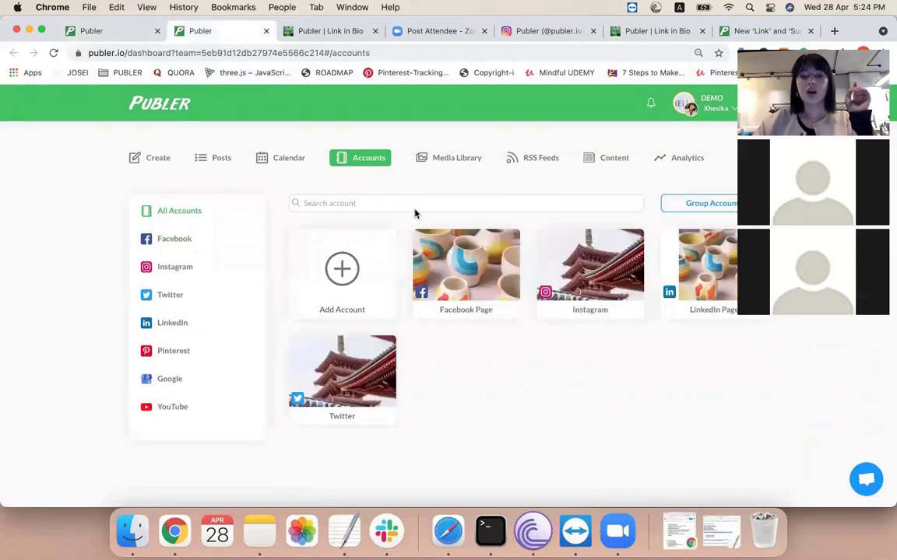
click(468, 270)
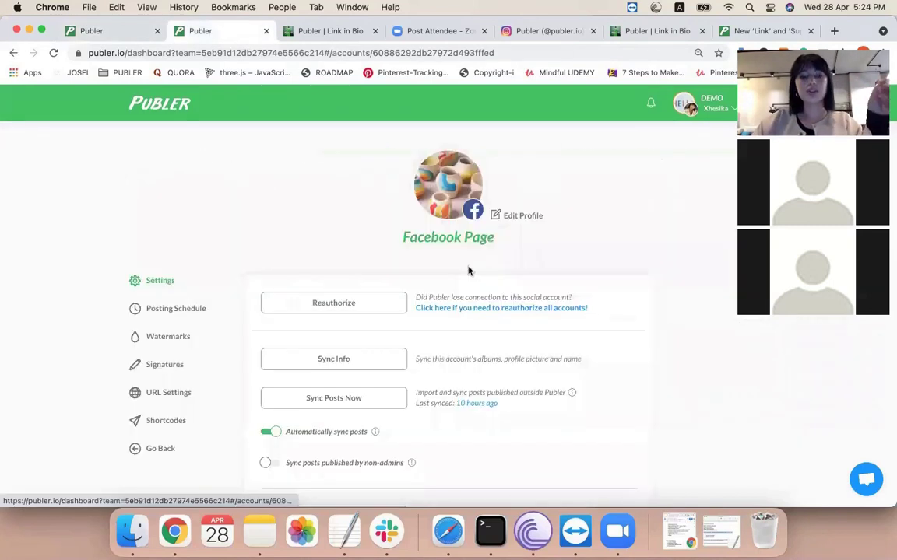
click(175, 311)
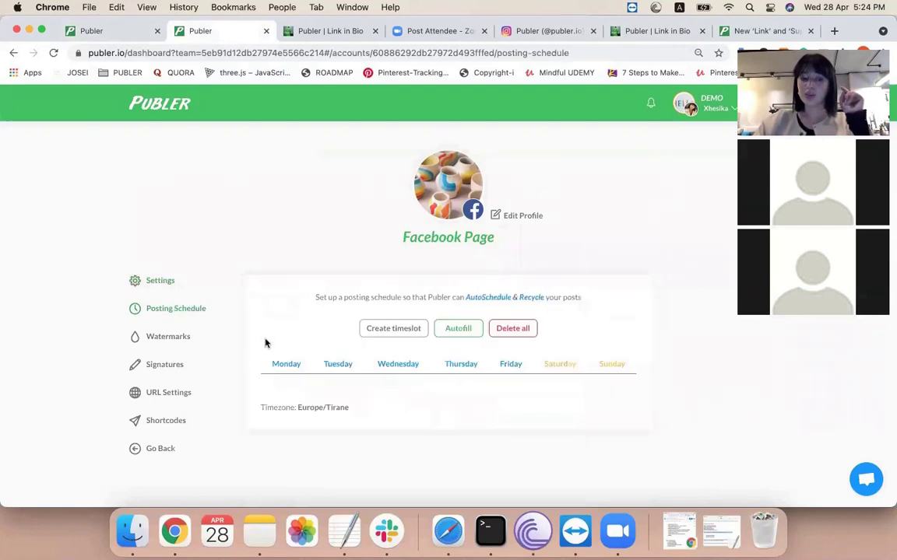
- Create a Monday 08:00 timeslot in the Facebook Page posting schedule for Status Update posts with the label "Quote"
scroll(380, 333, down, 1)
click(378, 308)
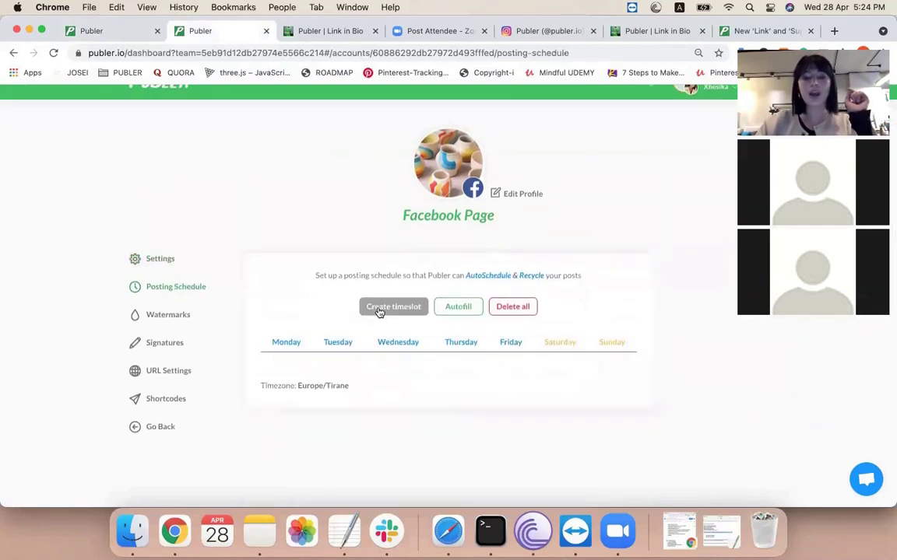
scroll(340, 291, down, 1)
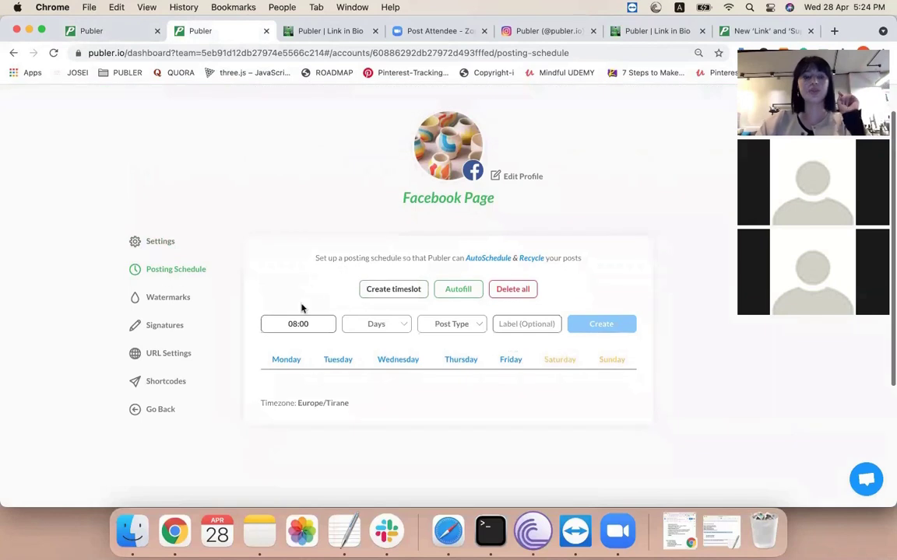
click(377, 327)
scroll(377, 331, down, 2)
click(369, 292)
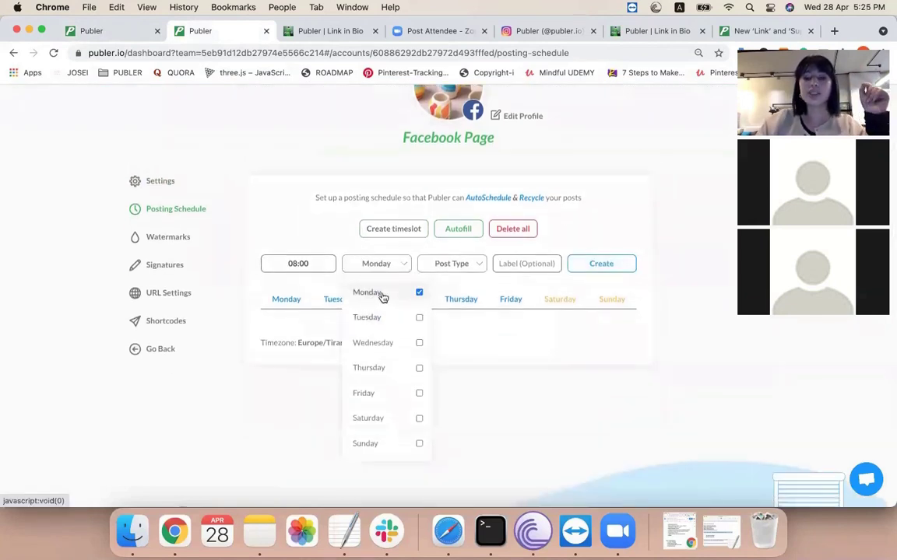
click(466, 268)
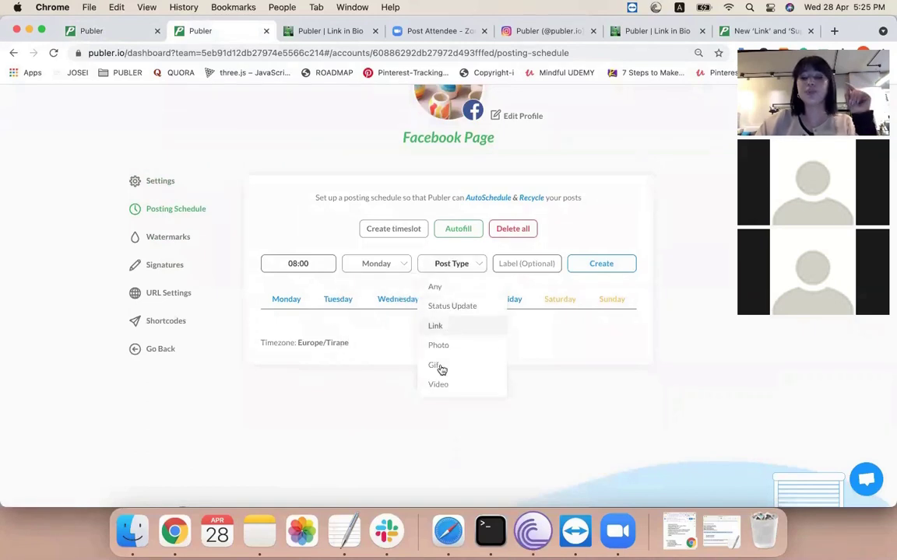
click(450, 308)
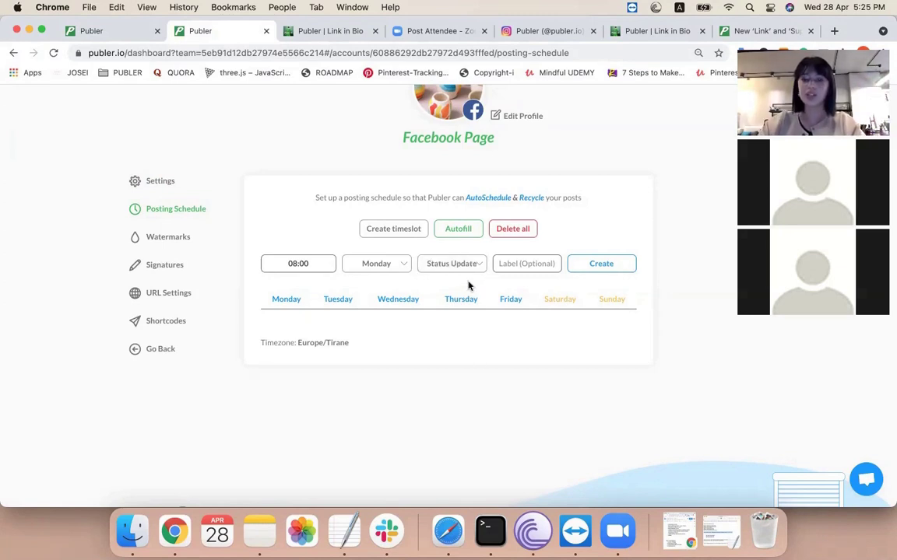
click(530, 266)
text(Qu)
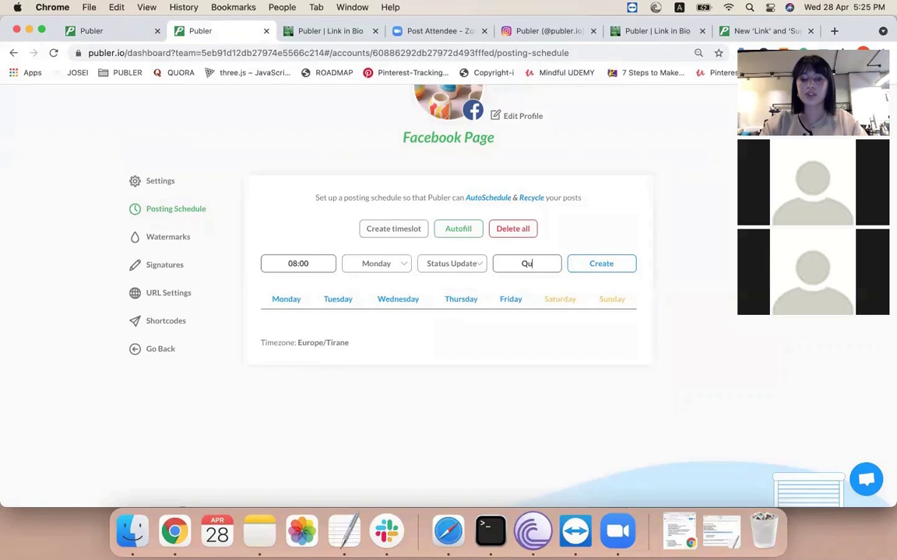
text(ote)
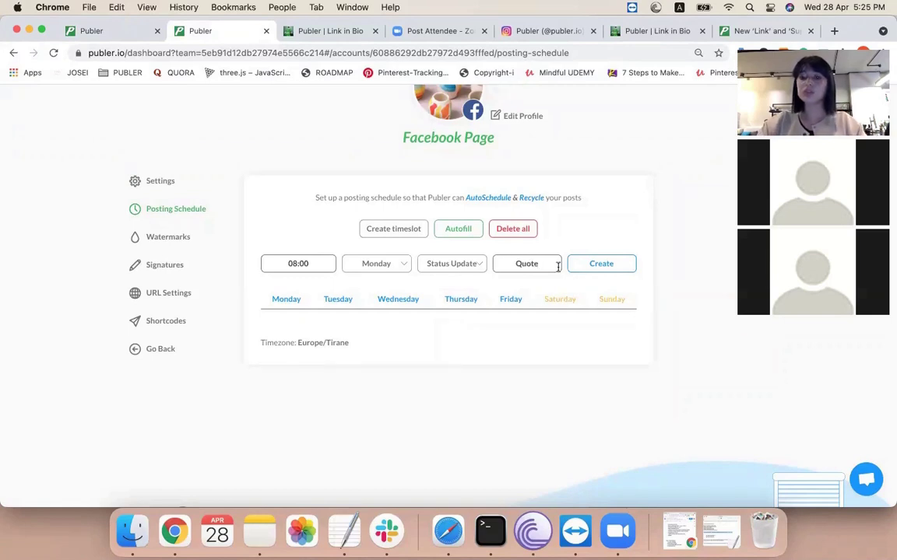
click(604, 267)
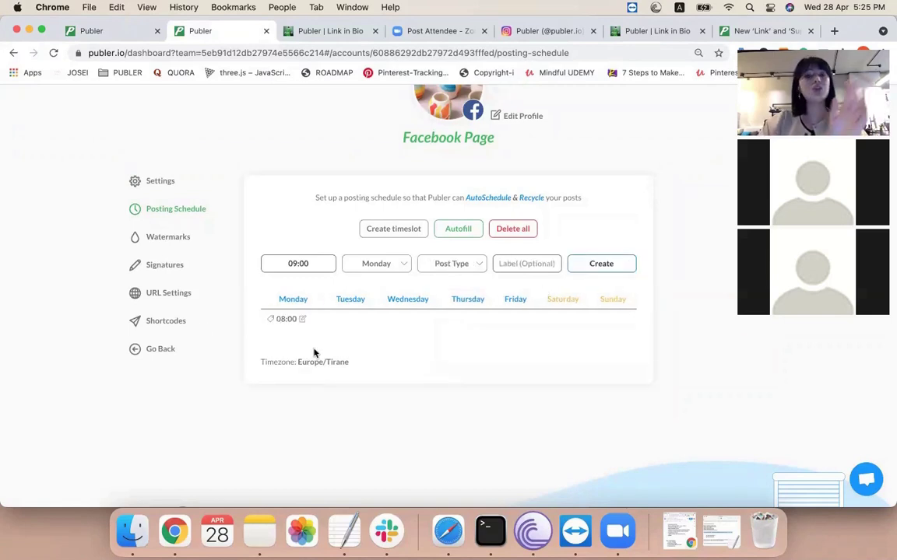
- Switch the "Auto-Schedule" post's scheduling mode to AutoSchedule, choose the "Quote" label, and cancel the dialog without scheduling
click(101, 32)
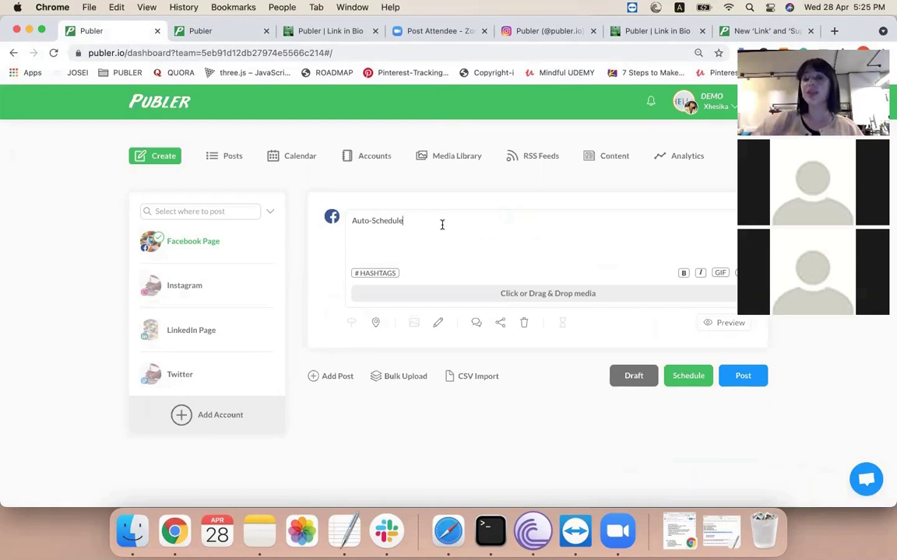
click(679, 376)
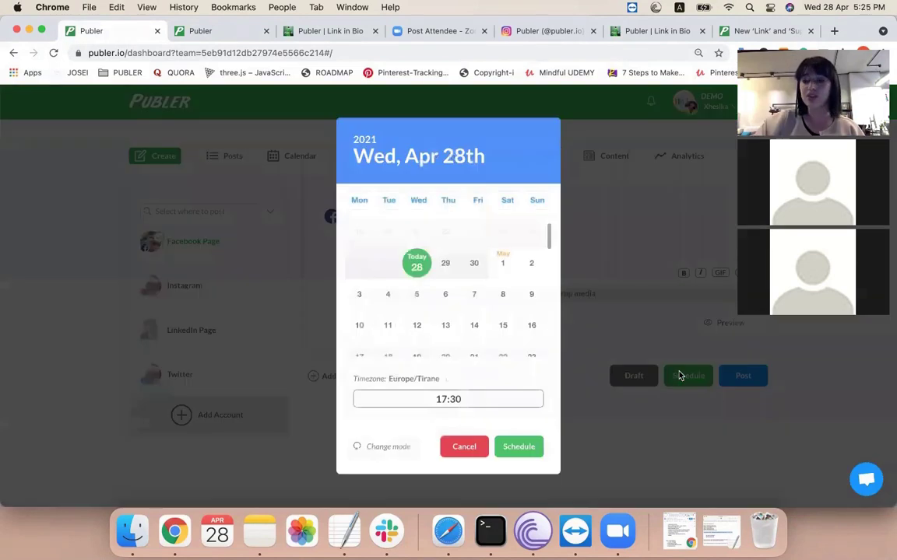
click(379, 448)
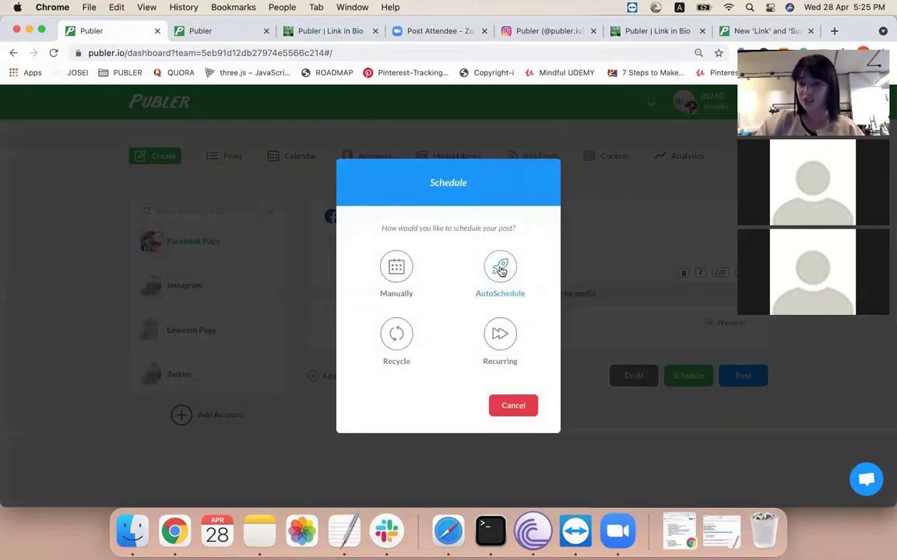
click(500, 269)
click(448, 316)
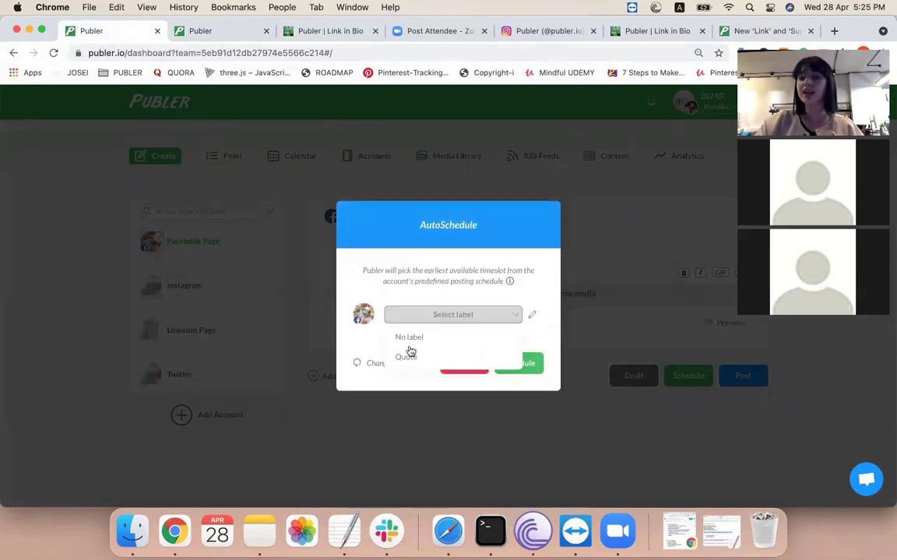
click(409, 358)
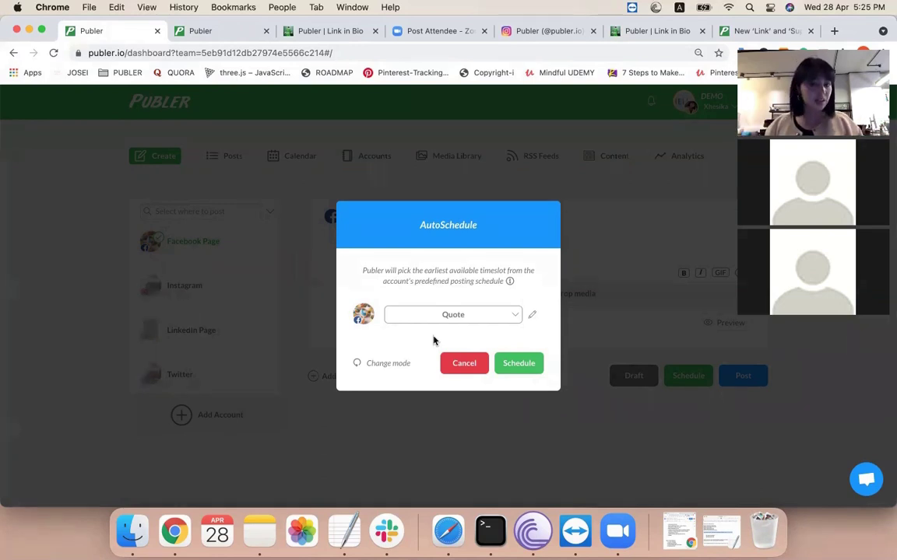
click(469, 364)
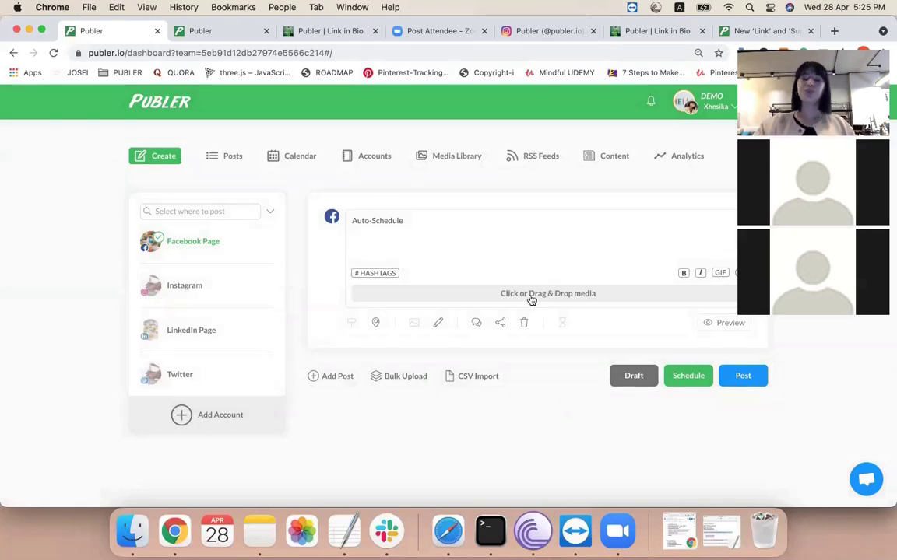
- Set a new timeslot to Friday at 15:40 in the Facebook Page account's posting schedule
click(206, 33)
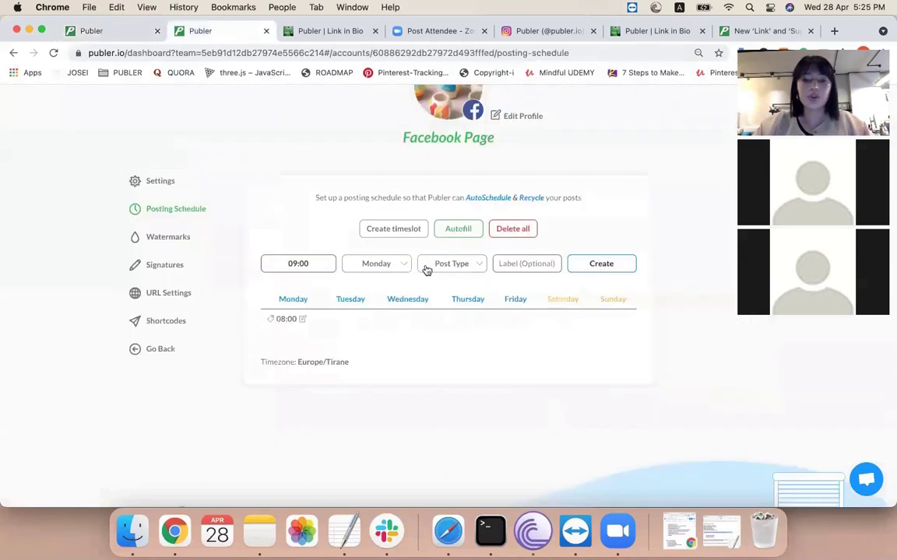
click(399, 235)
click(402, 235)
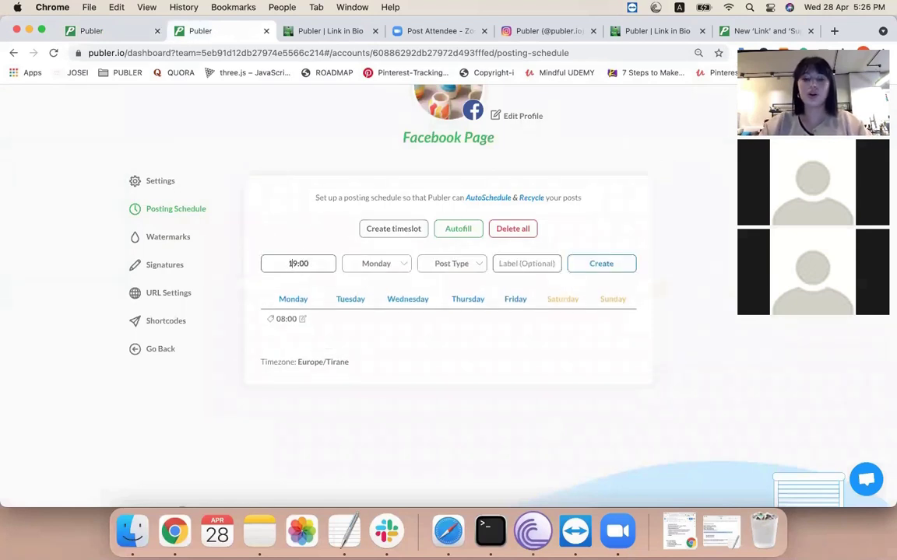
click(399, 264)
click(395, 299)
click(397, 393)
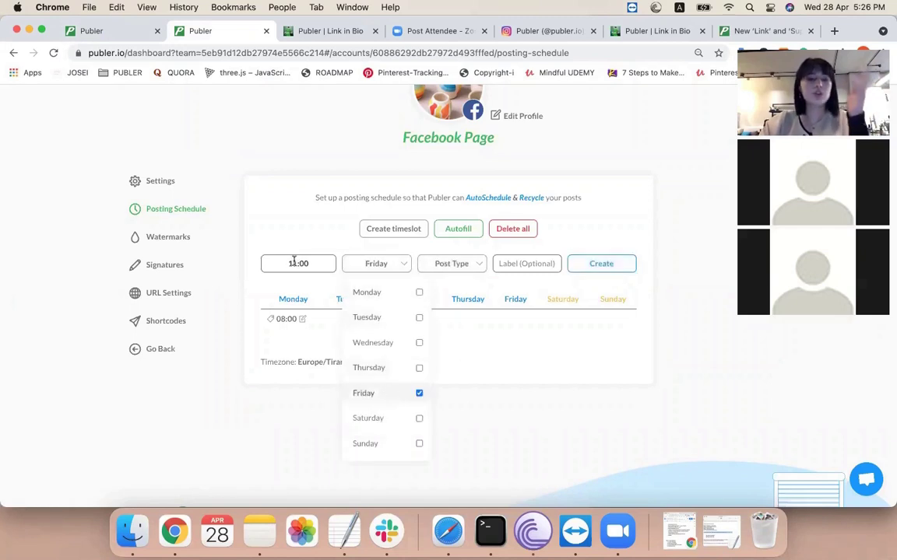
click(376, 263)
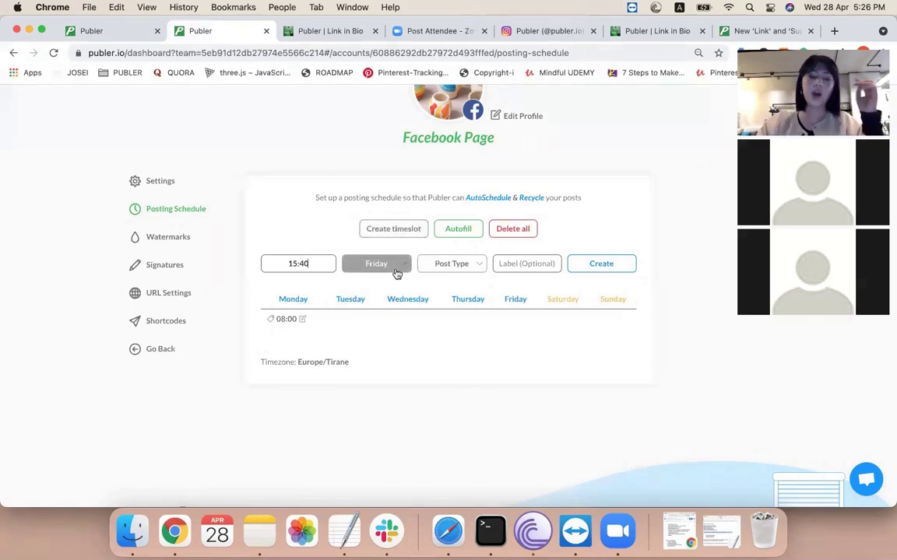
click(368, 263)
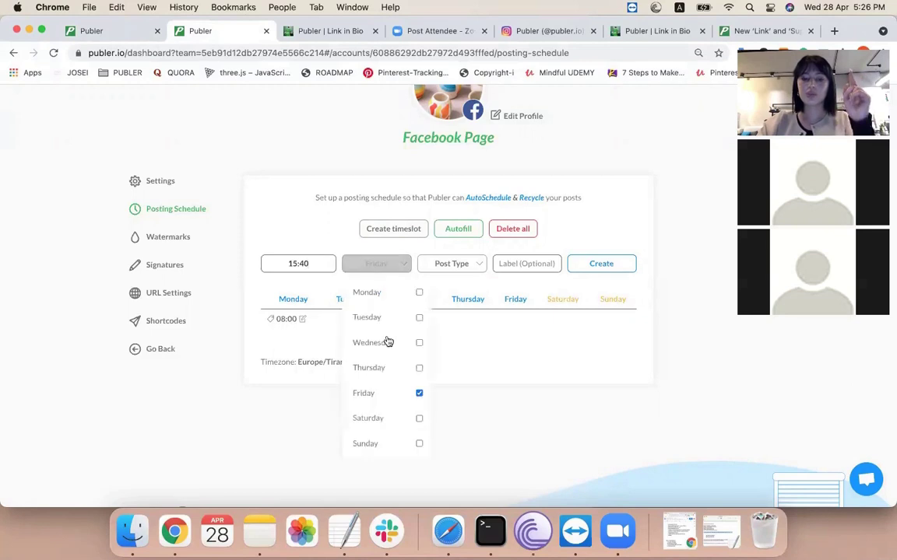
- Give the Friday timeslot the Link post type and the label "UPDATE", and create it
click(476, 262)
click(440, 328)
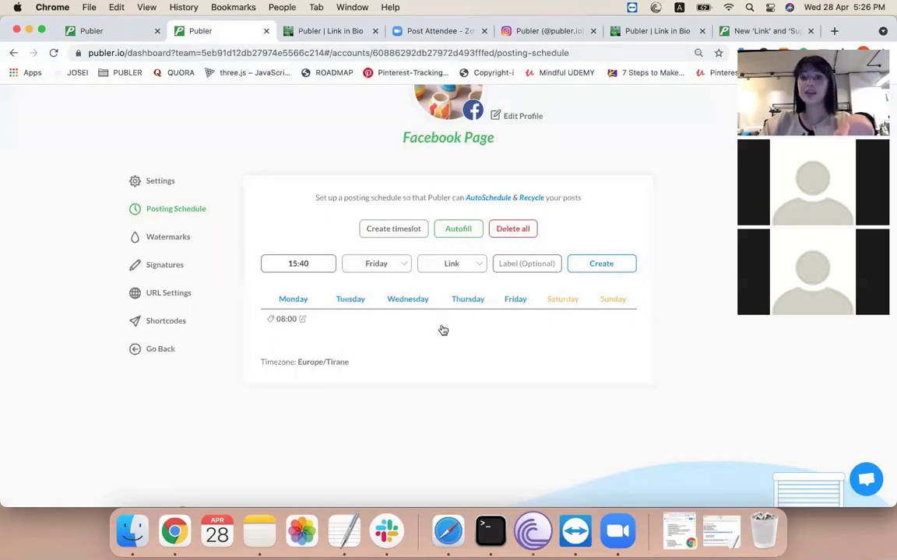
click(525, 263)
text(UPDATE)
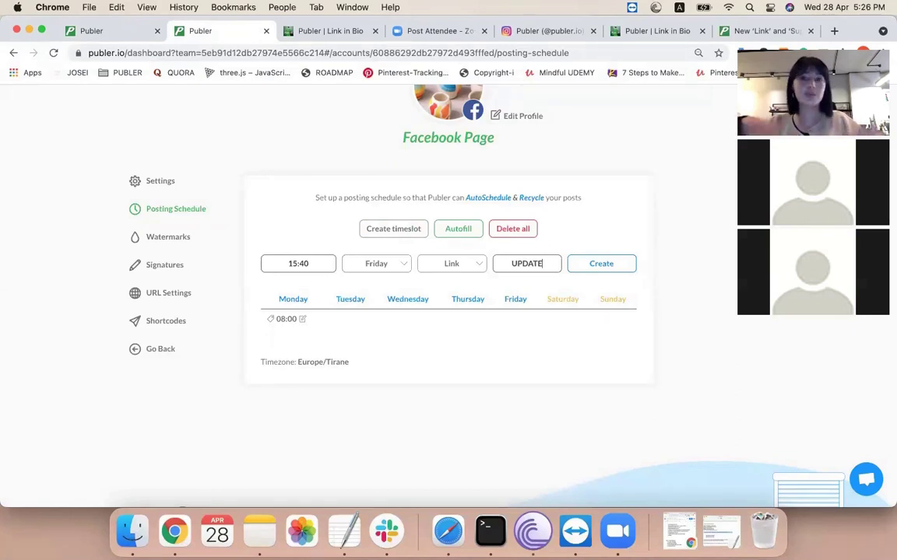
click(575, 263)
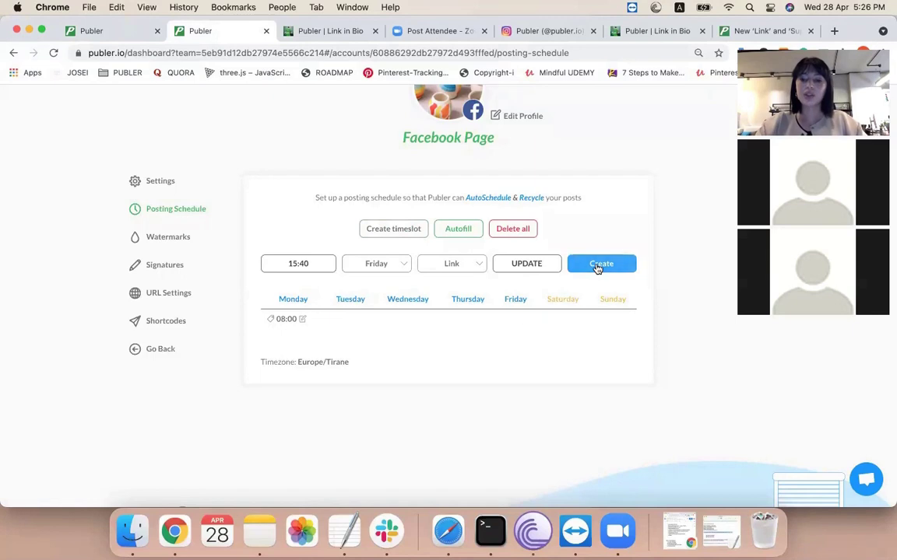
mouse_move(506, 320)
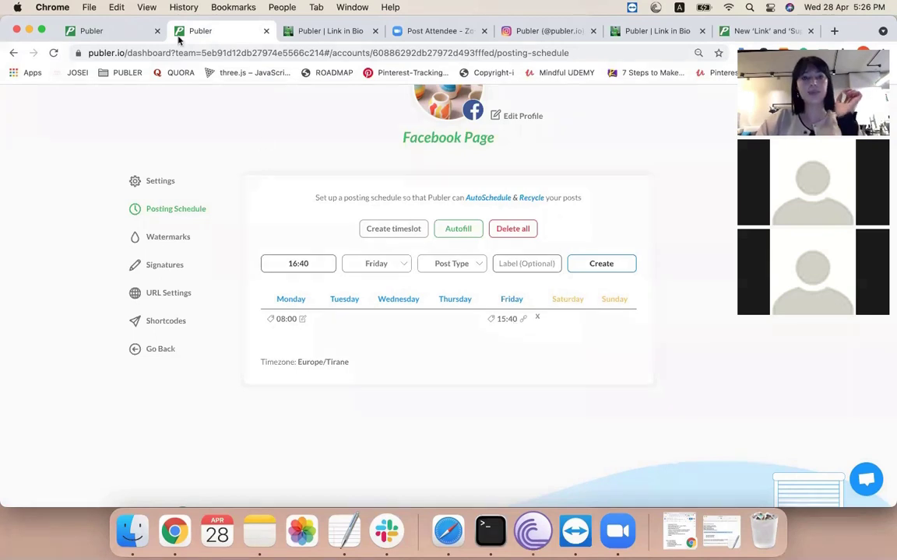
- Open blog.publer.io in the first Link in Bio browser tab and copy the link address of the "Preview and Visually Plan Your Instagram Feed" article
click(210, 51)
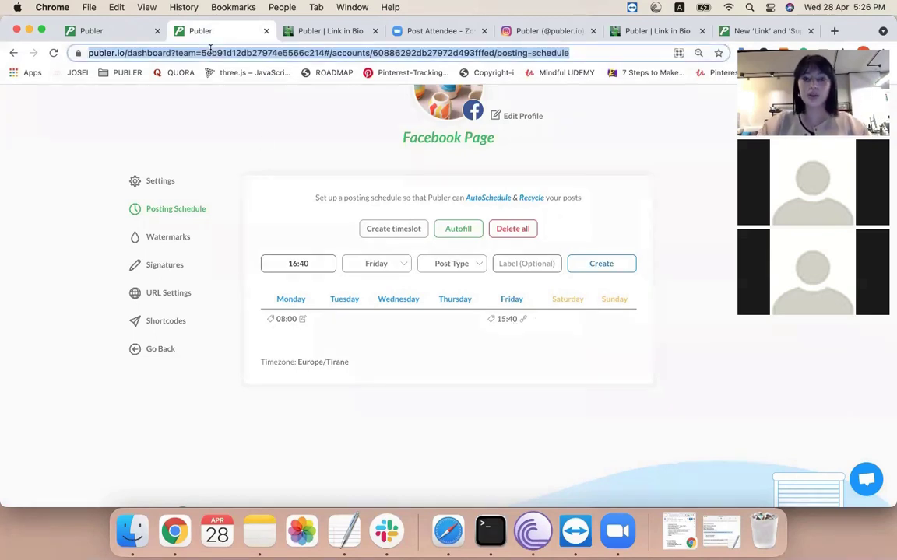
click(302, 31)
click(335, 52)
text(linkedin.com)
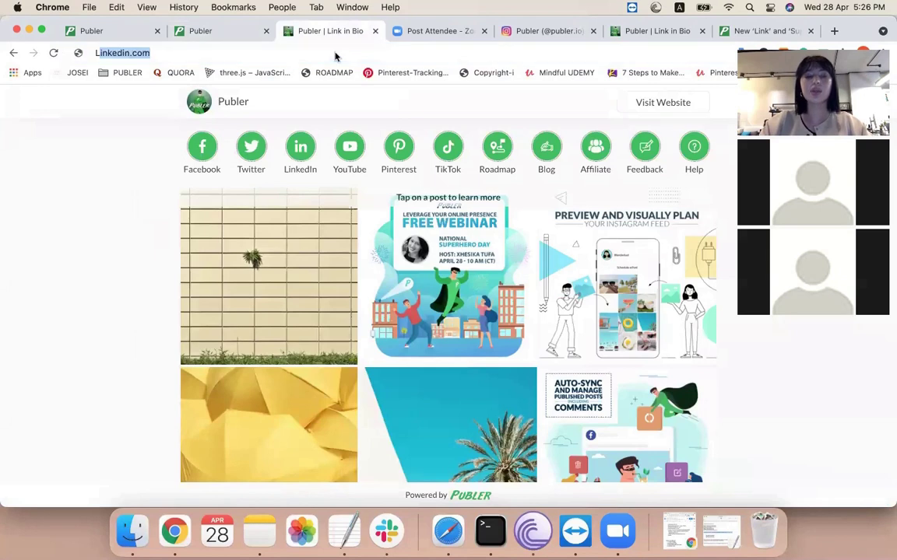
key(Return)
text(bl)
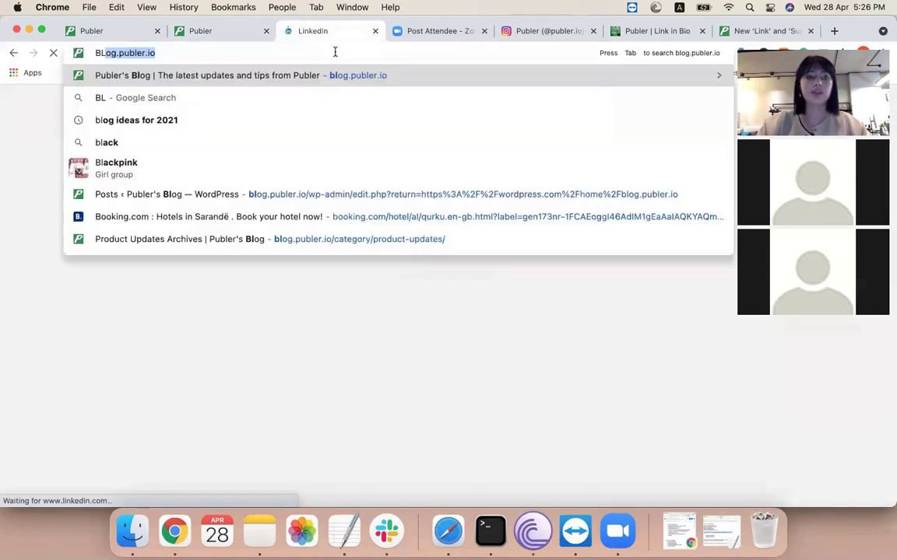
key(Return)
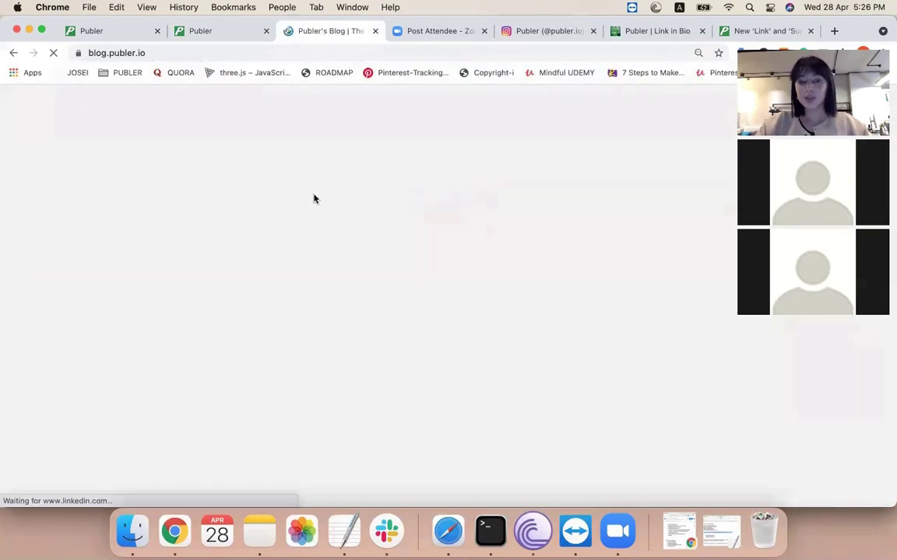
scroll(300, 314, down, 2)
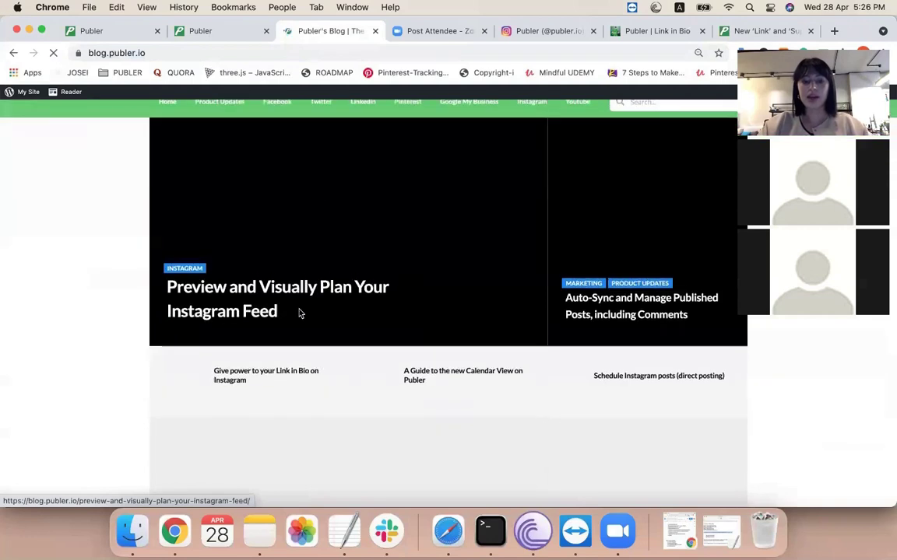
right_click(319, 196)
click(362, 287)
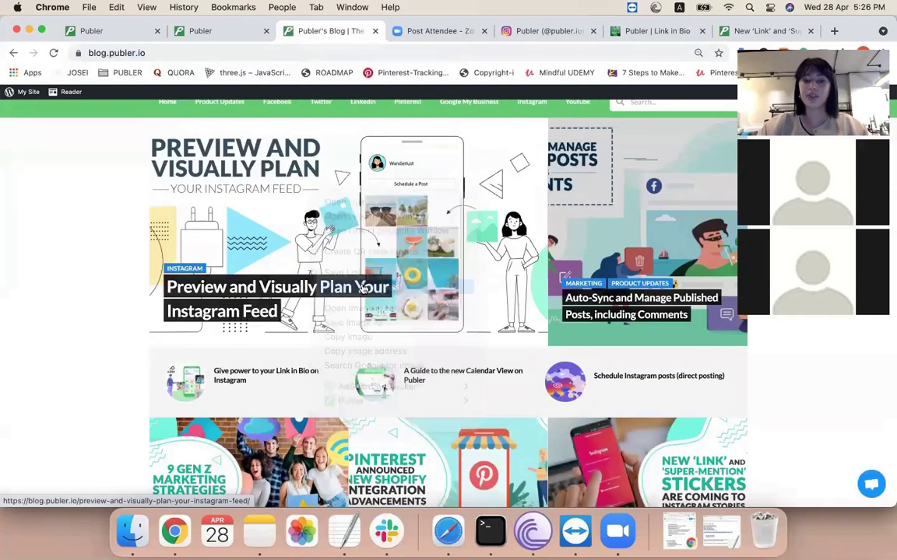
- Paste the copied blog link into the "Auto-Schedule" post and remove the URL text once its link preview has loaded
click(117, 33)
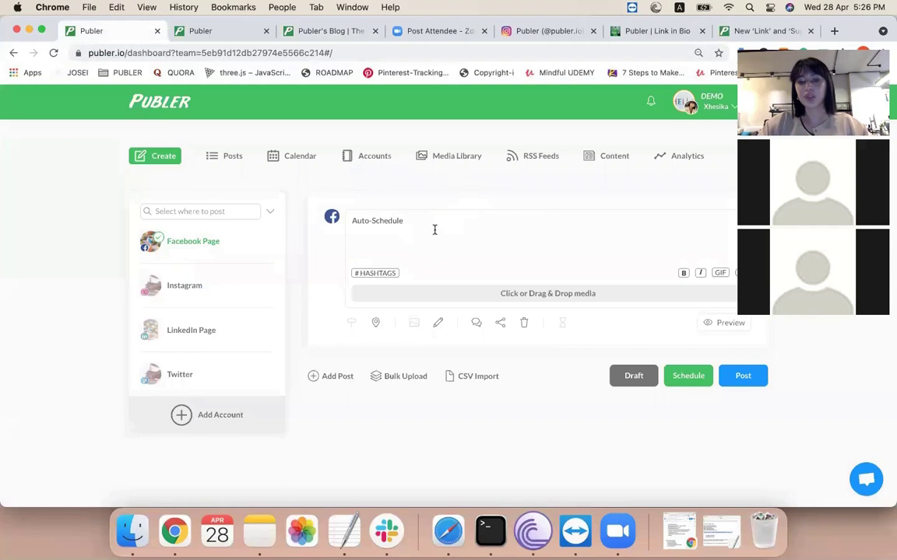
key(super+v)
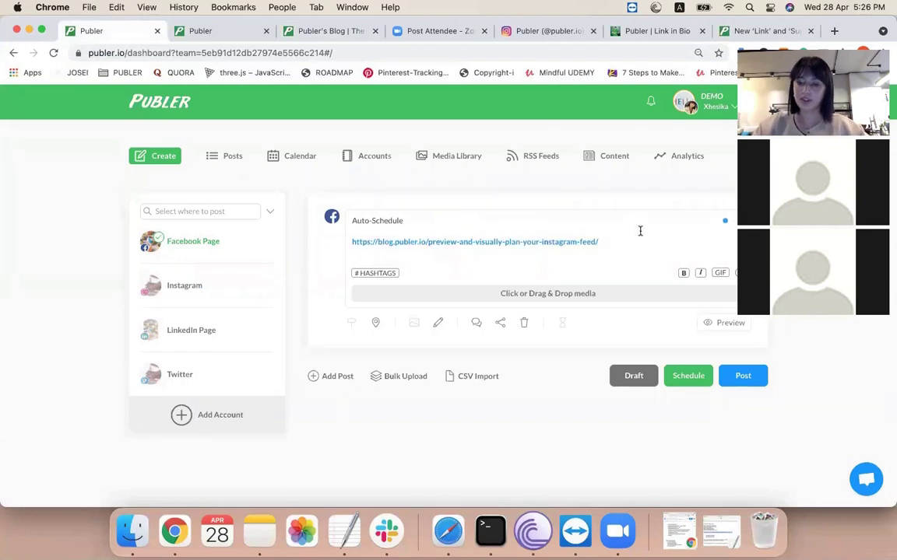
triple_click(615, 240)
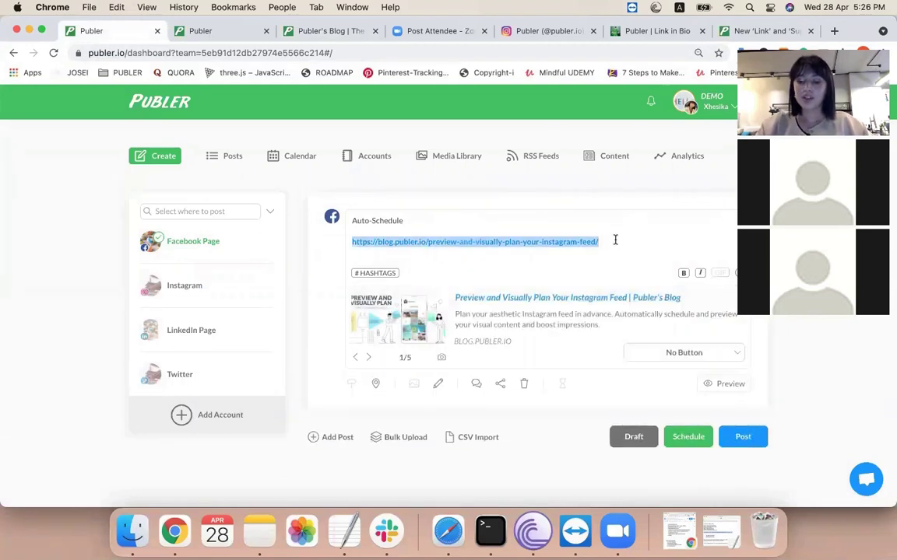
key(BackSpace)
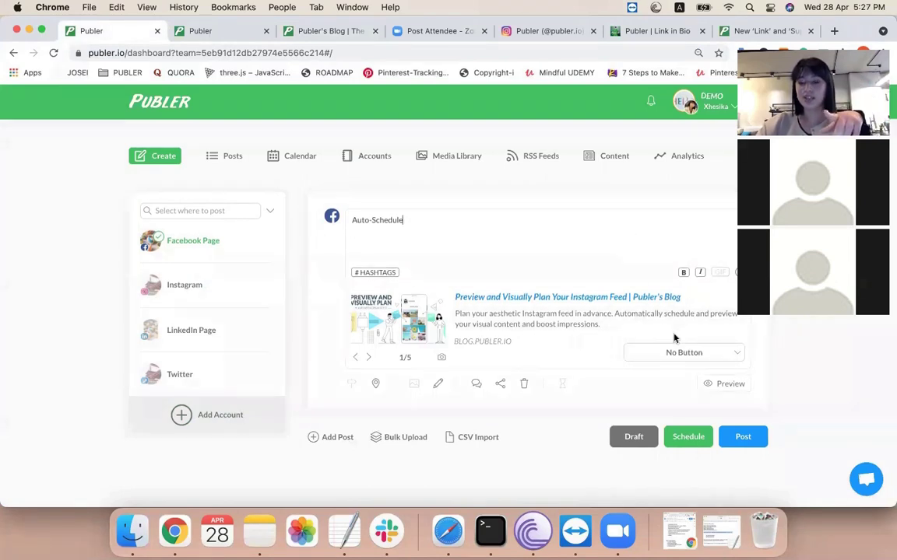
- Set the link preview's call-to-action button to "Learn More"
scroll(609, 300, down, 2)
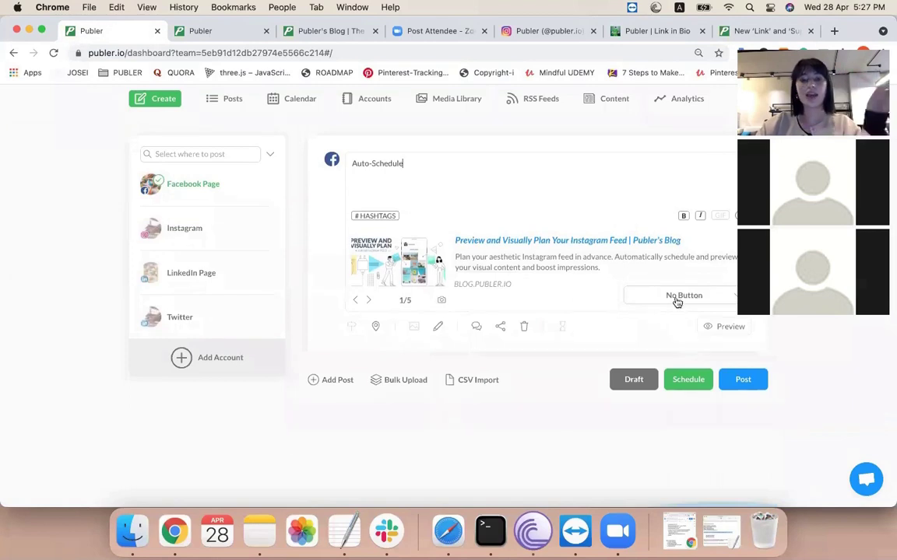
click(675, 302)
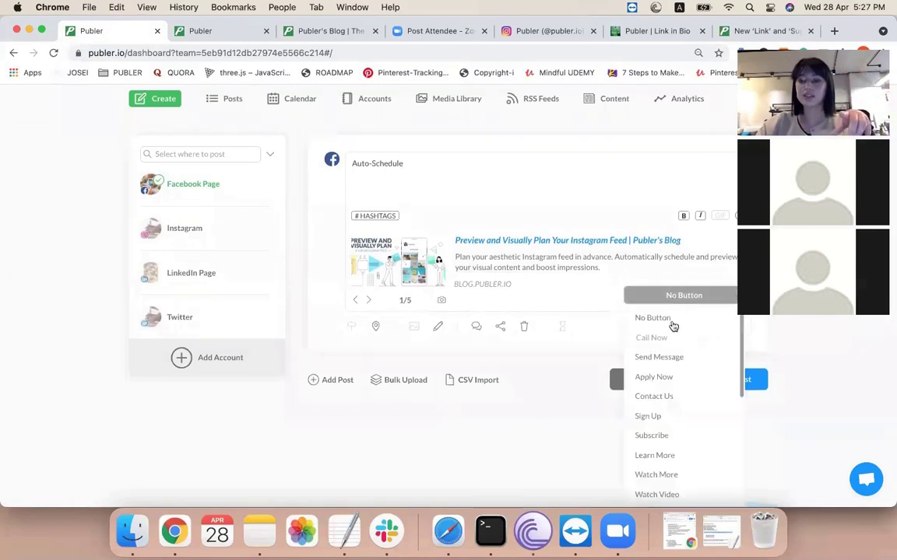
scroll(672, 402, down, 1)
scroll(673, 402, up, 2)
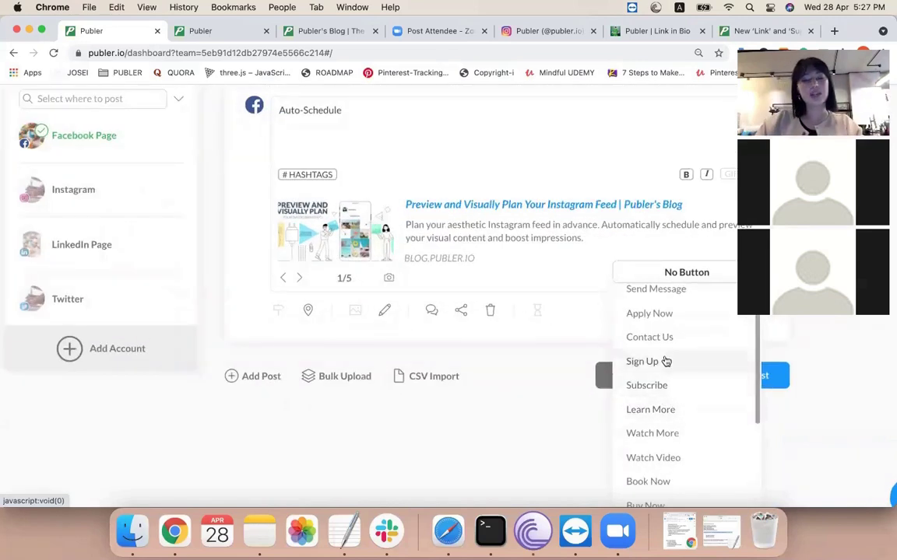
scroll(667, 337, down, 2)
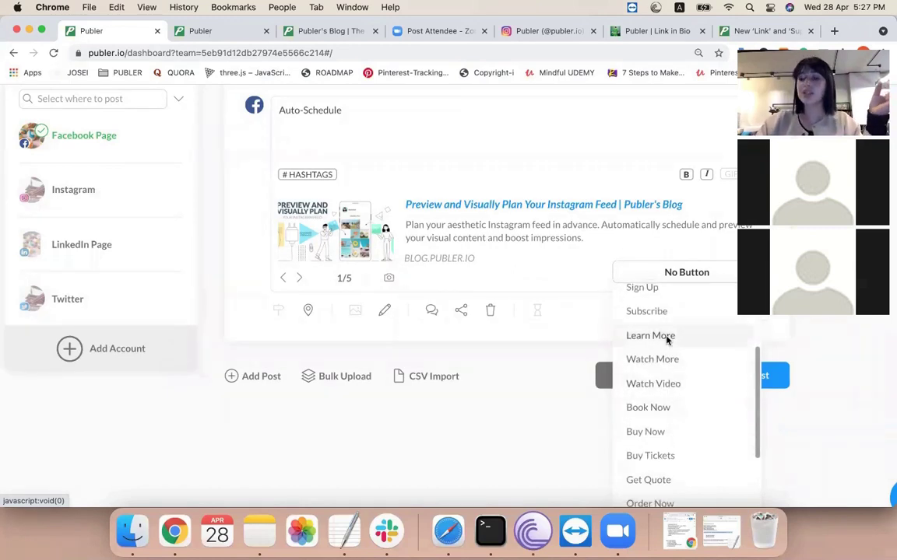
click(669, 337)
key(super+minus)
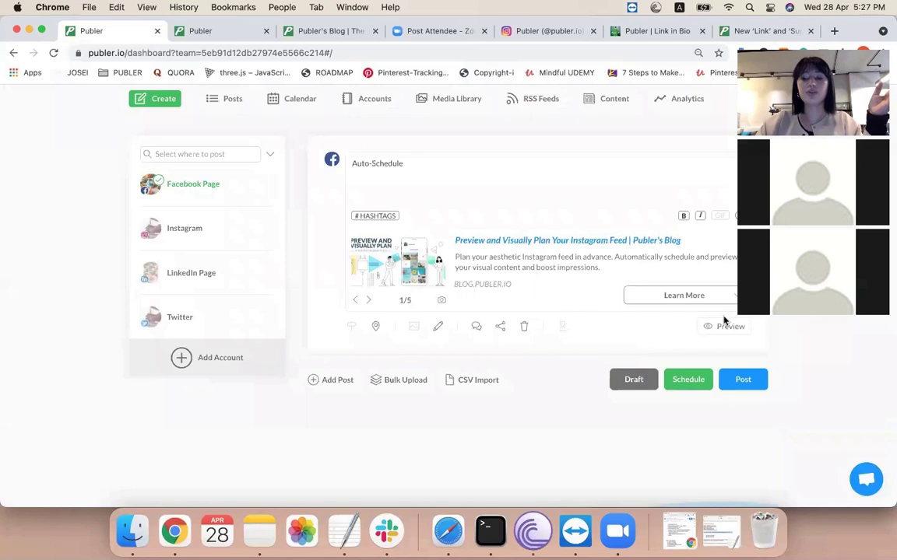
- Preview the Facebook link post with its call-to-action button up close, and close the preview
click(717, 326)
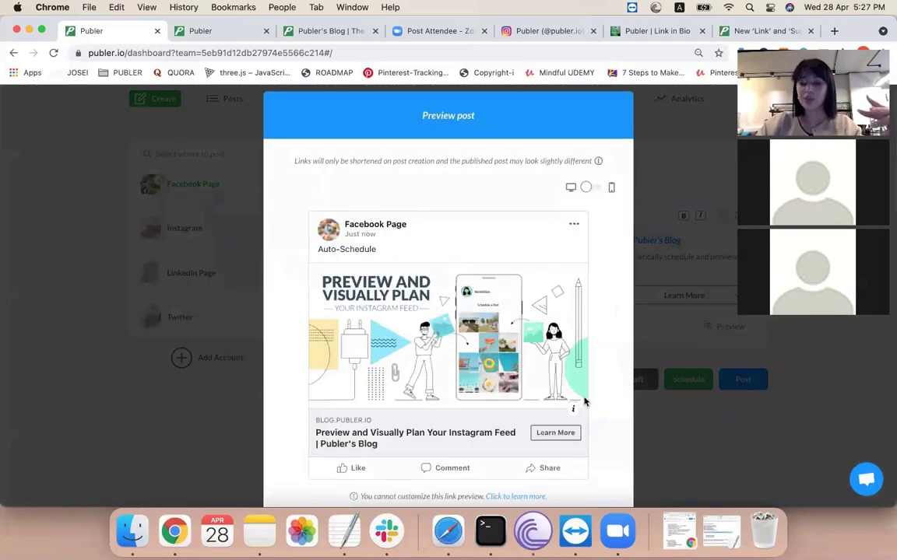
scroll(586, 401, down, 1)
scroll(585, 401, down, 1)
ctrl+scroll(586, 400, up, 3)
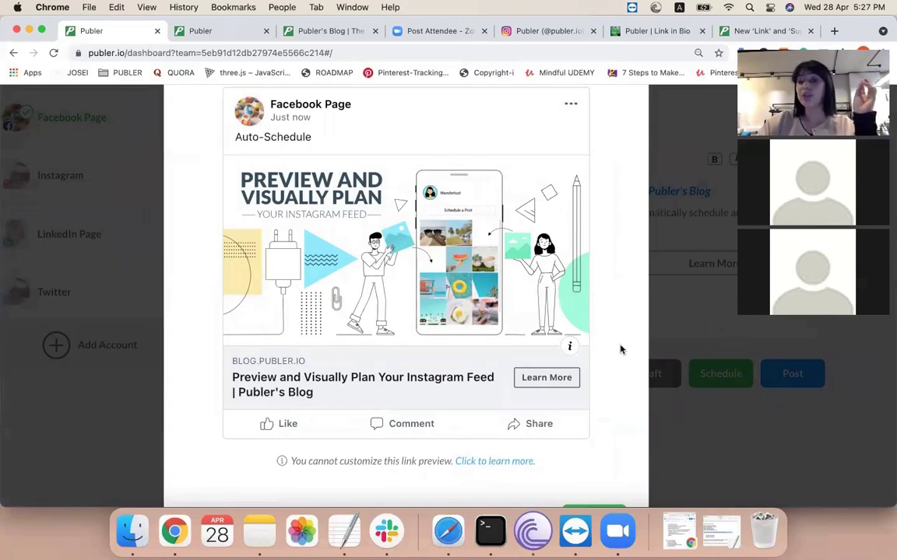
ctrl+scroll(620, 349, down, 3)
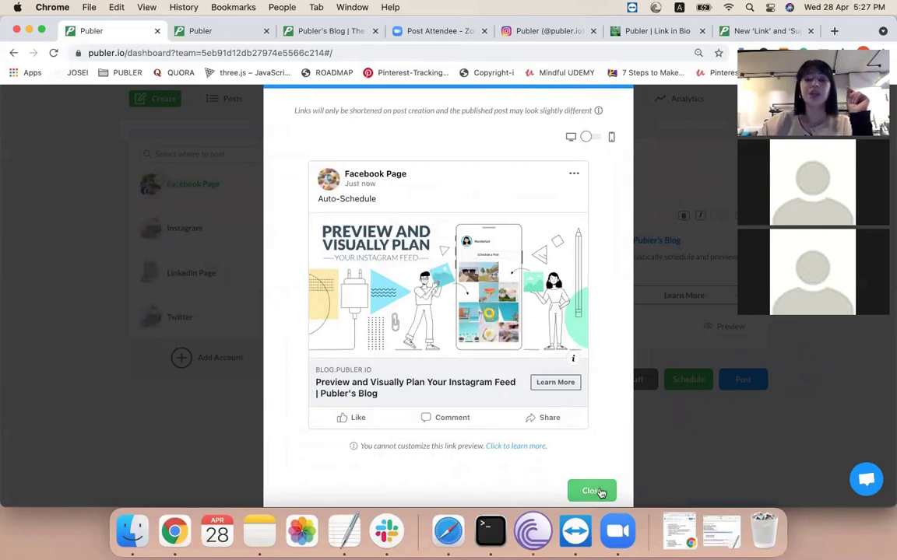
click(593, 491)
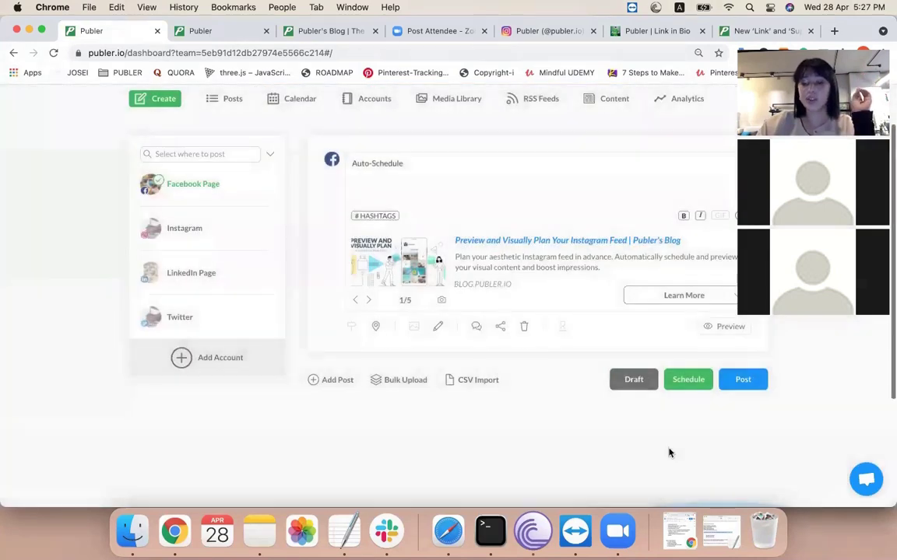
- Try AutoSchedule with the "UPDATE" label for the Facebook link post, and cancel the scheduling
scroll(674, 436, up, 1)
click(678, 418)
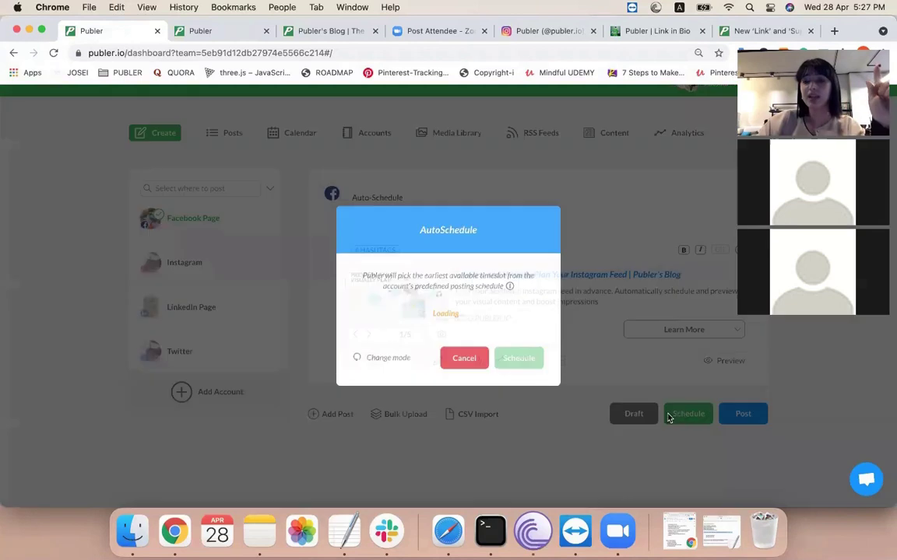
click(458, 317)
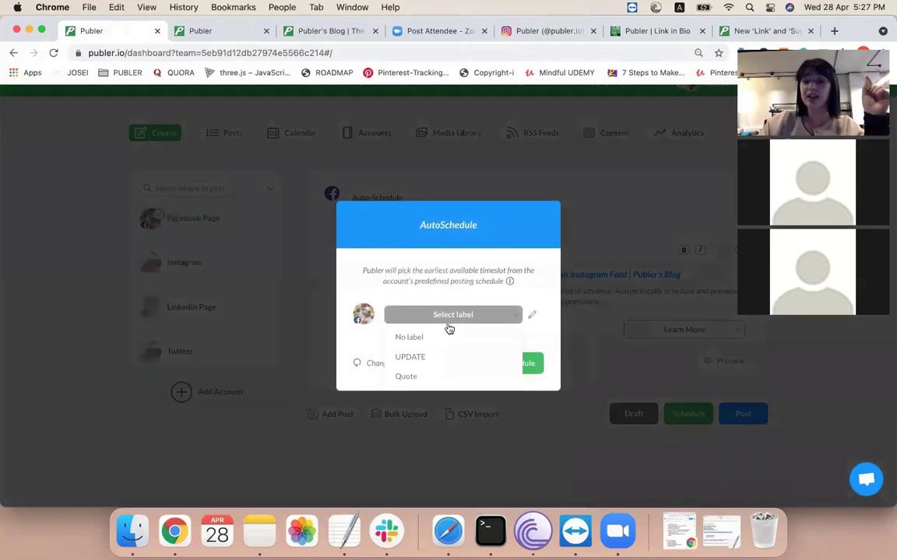
click(442, 360)
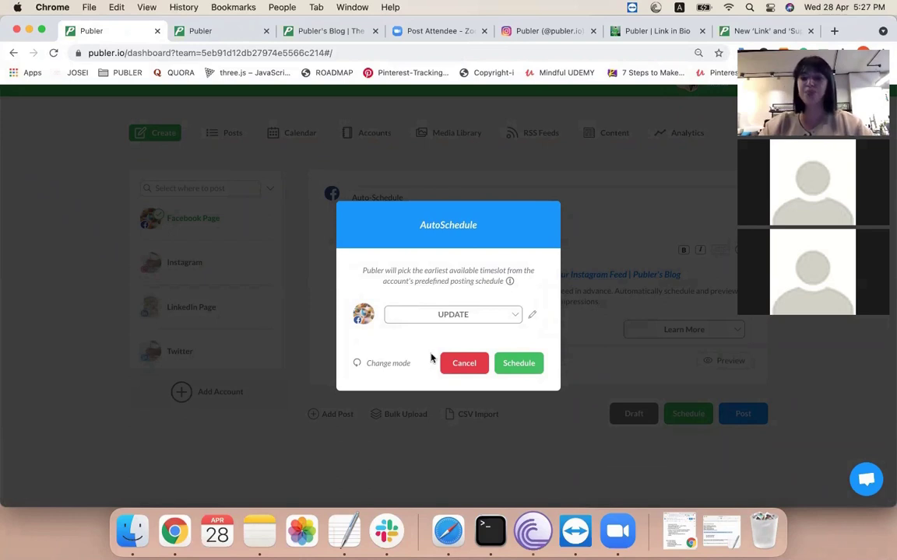
click(458, 363)
scroll(568, 373, up, 1)
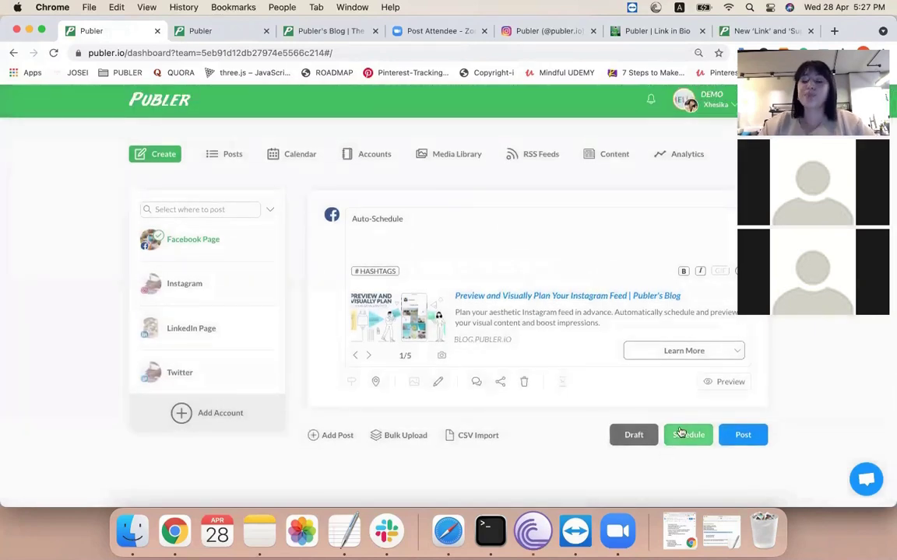
- Return to the Facebook Page's posting schedule and set the new timeslot to 09:00 on Saturday
key(ctrl+Tab)
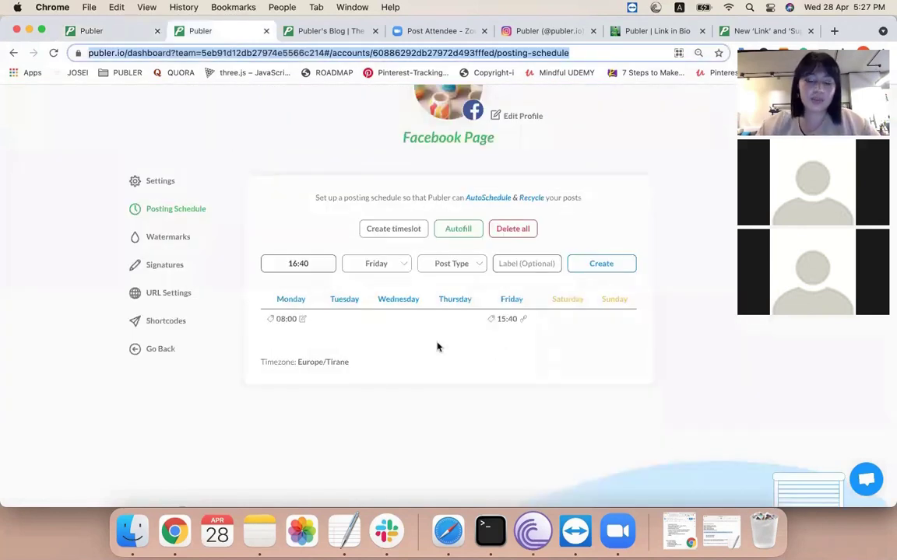
click(106, 36)
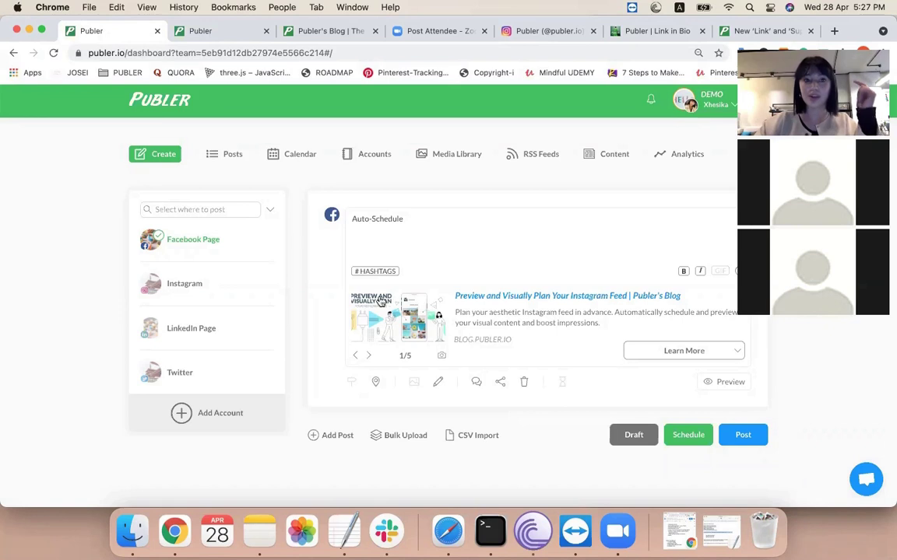
click(221, 35)
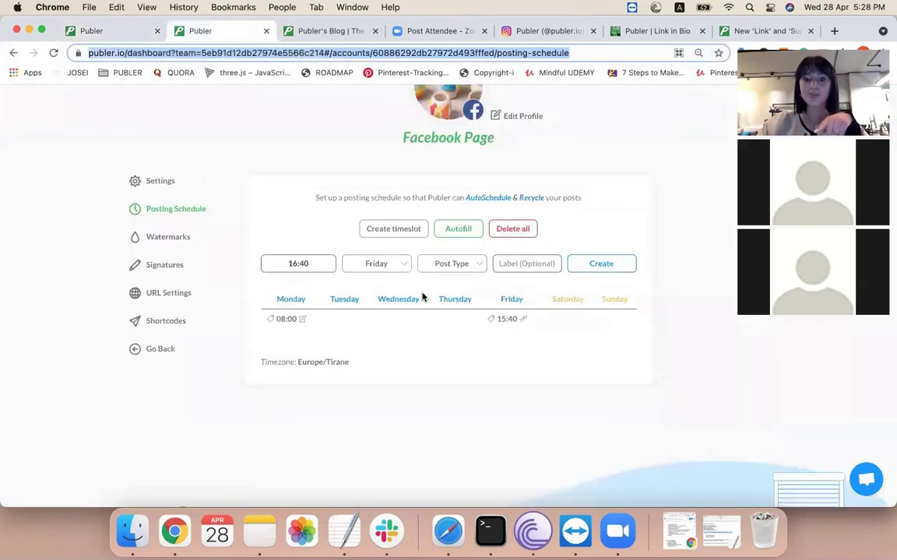
click(398, 227)
click(398, 226)
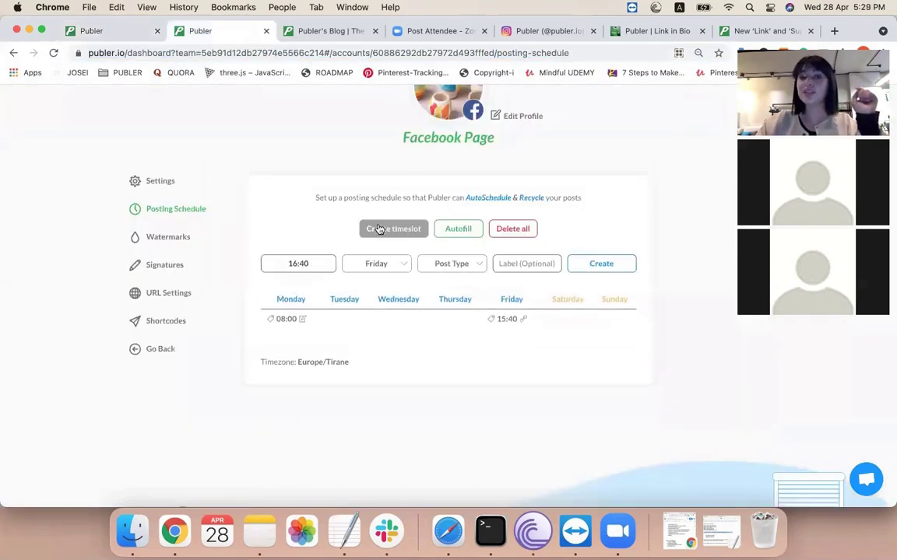
click(298, 263)
text(09:00)
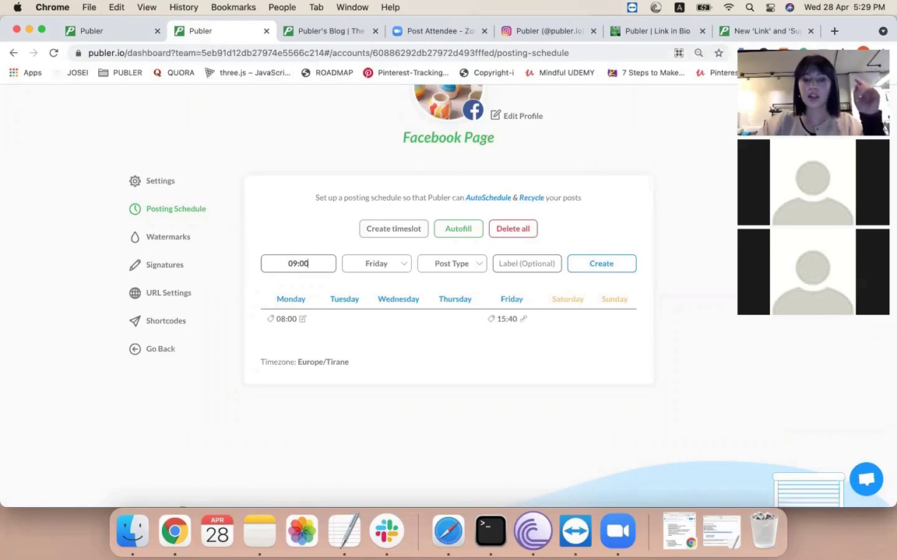
click(388, 268)
click(388, 394)
click(391, 428)
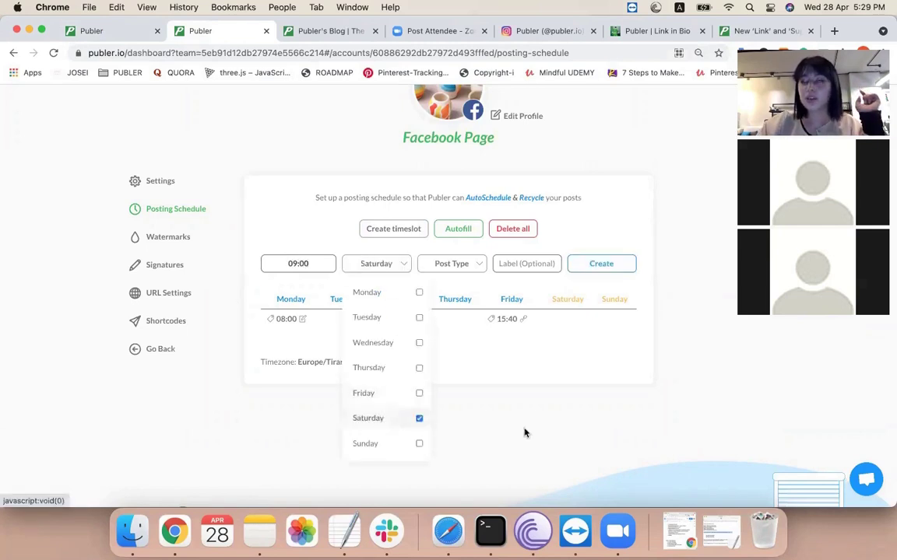
click(519, 433)
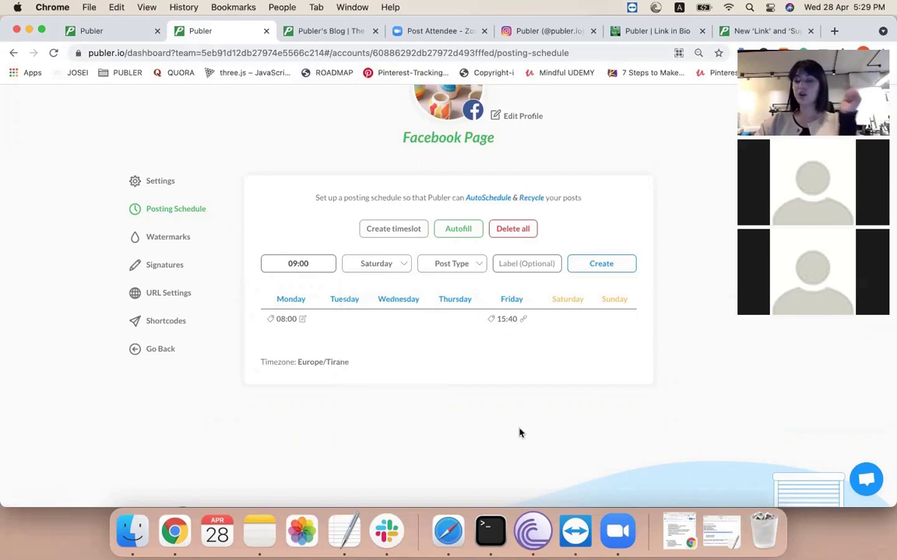
- Create the Saturday timeslot with post type Gif and the label "RecycleGif", and check its entry in the schedule up close
click(465, 263)
click(437, 365)
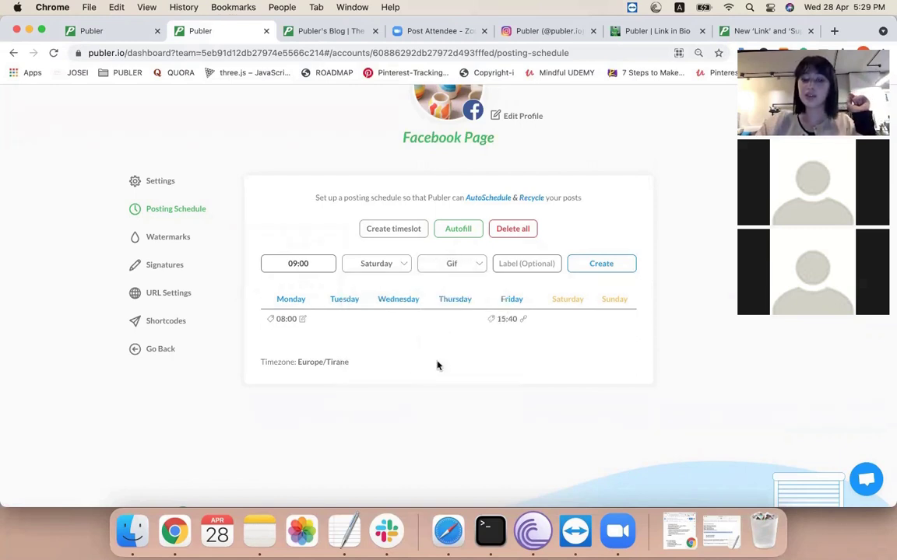
click(523, 263)
text(Recycle)
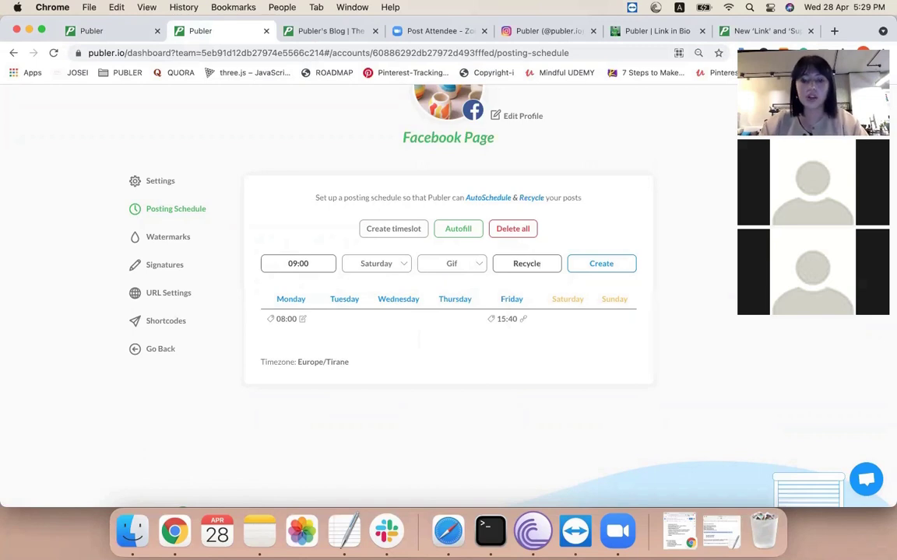
text(Gif)
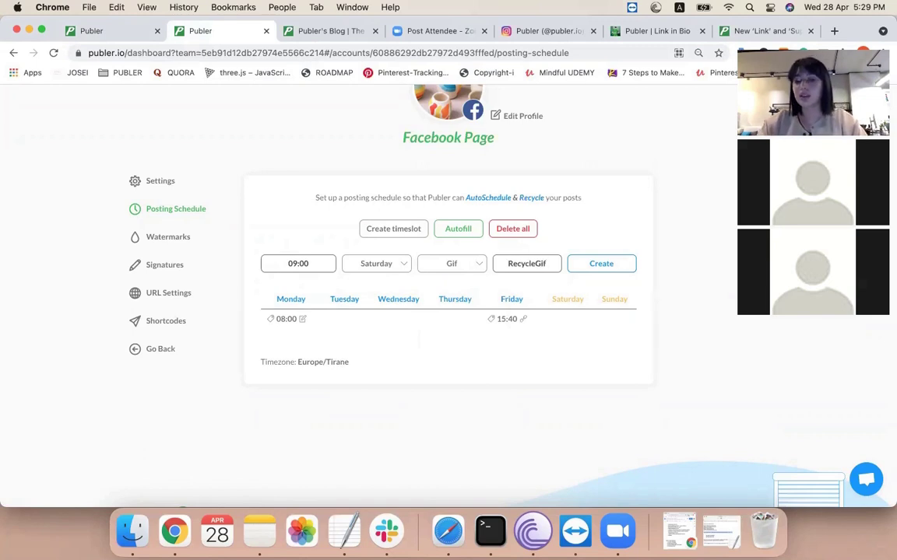
click(601, 263)
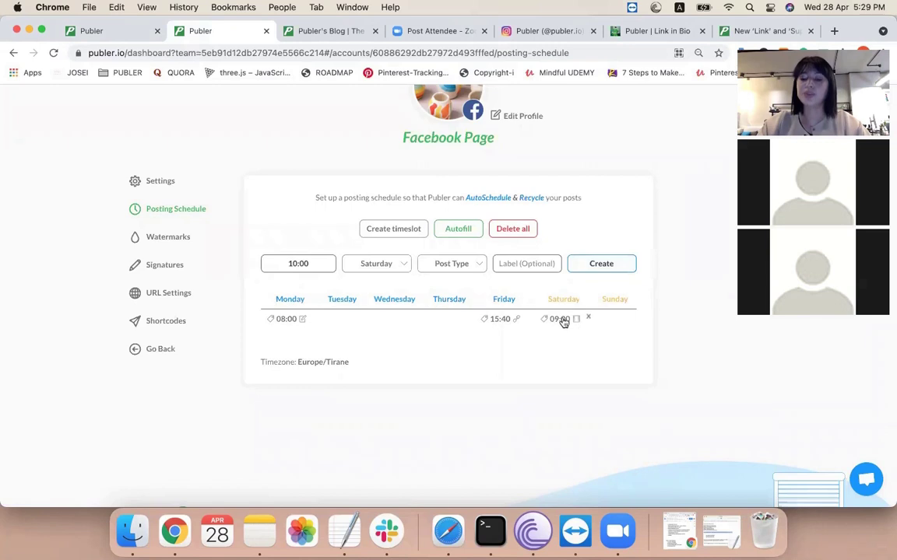
key(super+equal)
key(super+equal)
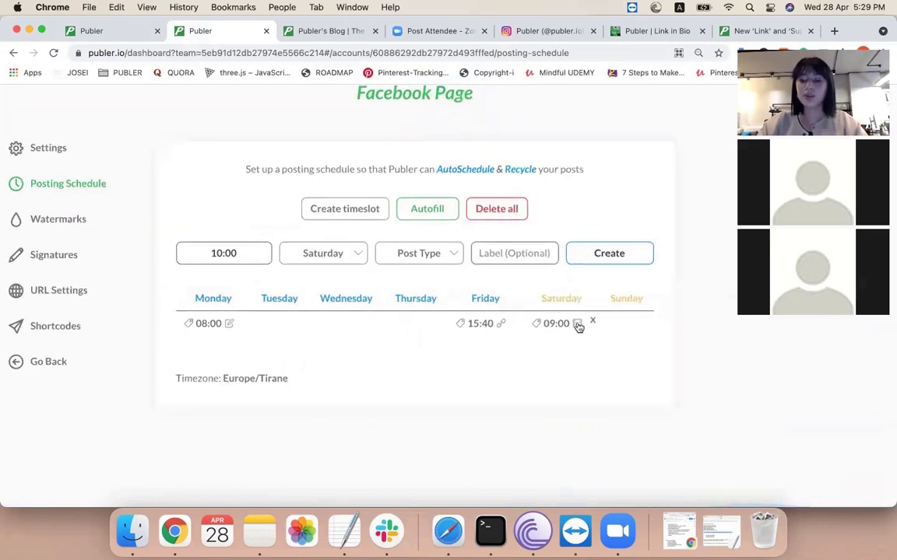
key(super+minus)
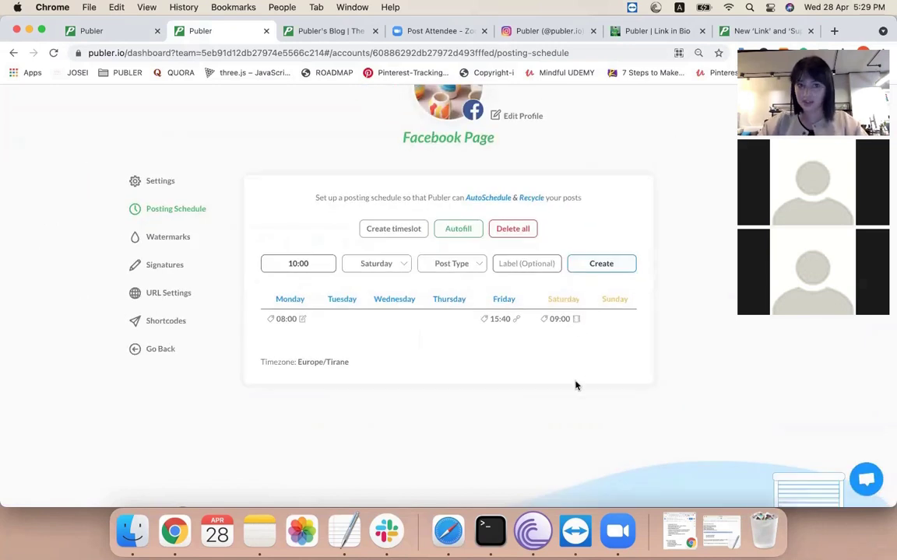
- Remove the link preview from the "Auto-Schedule" post and attach a black-and-white GIF from GIPHY instead
click(93, 31)
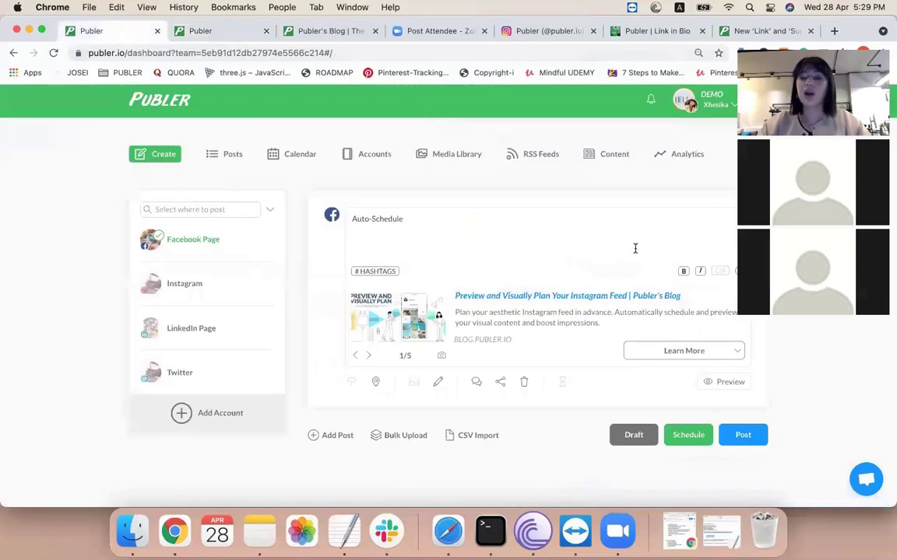
click(722, 299)
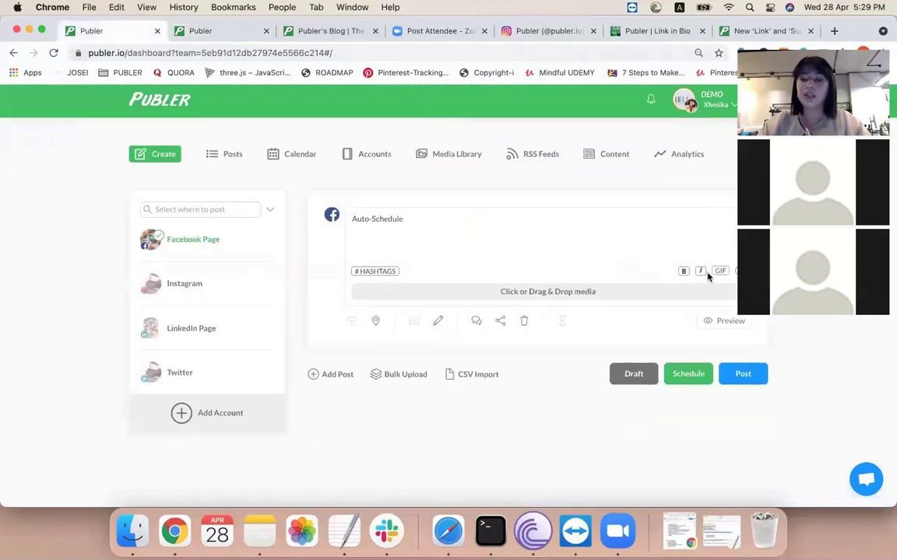
click(720, 271)
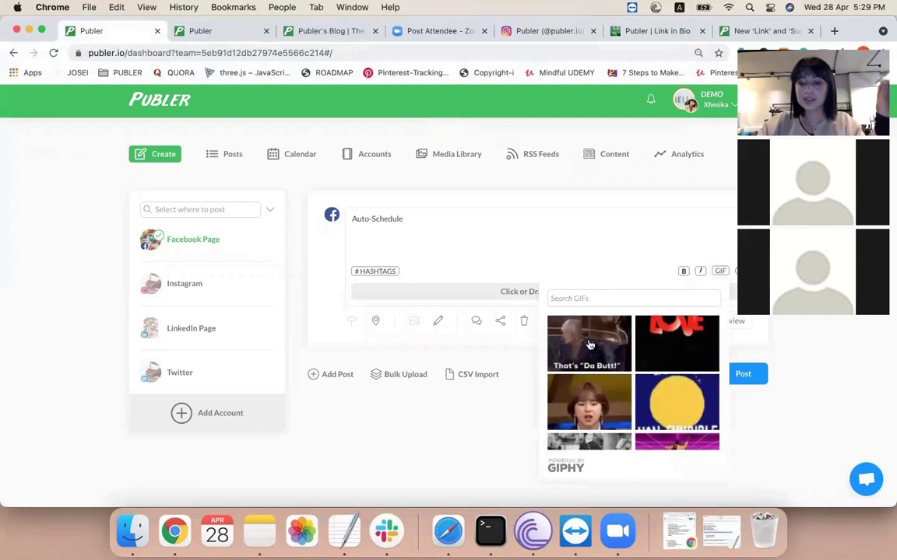
scroll(596, 358, down, 3)
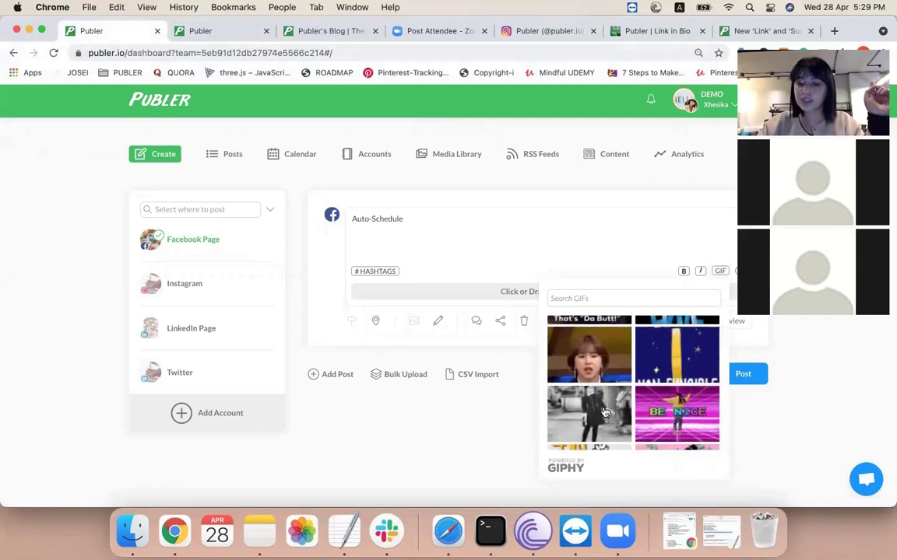
click(589, 412)
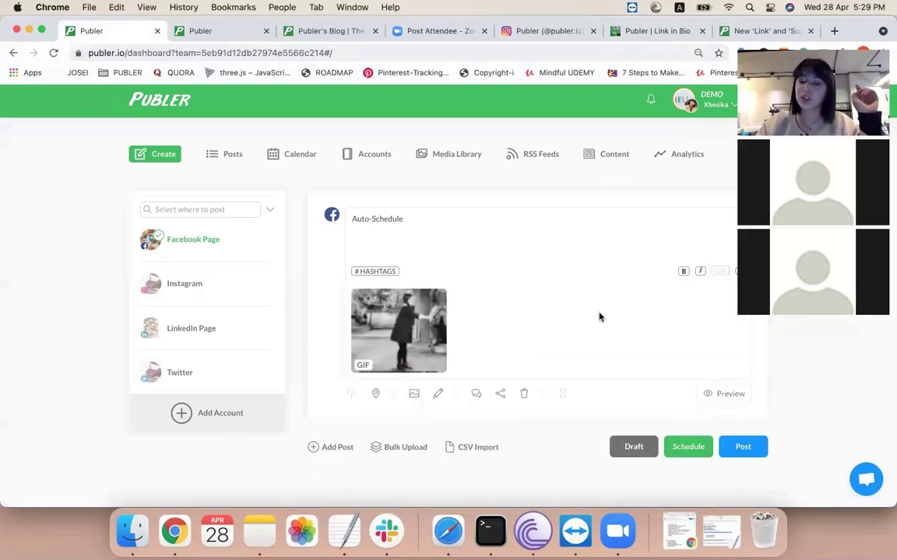
- Change the GIF post's scheduling mode to Recycle and select the "RecycleGif" label
click(688, 449)
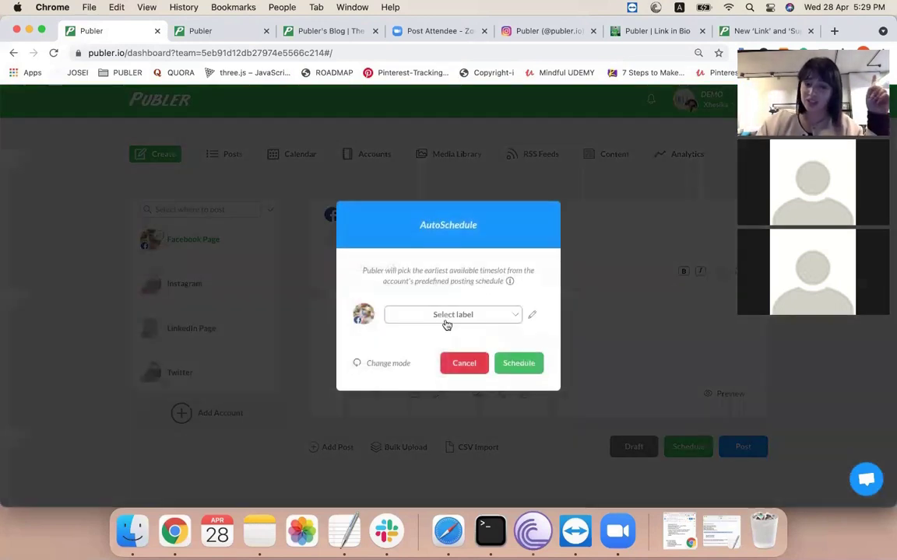
click(360, 363)
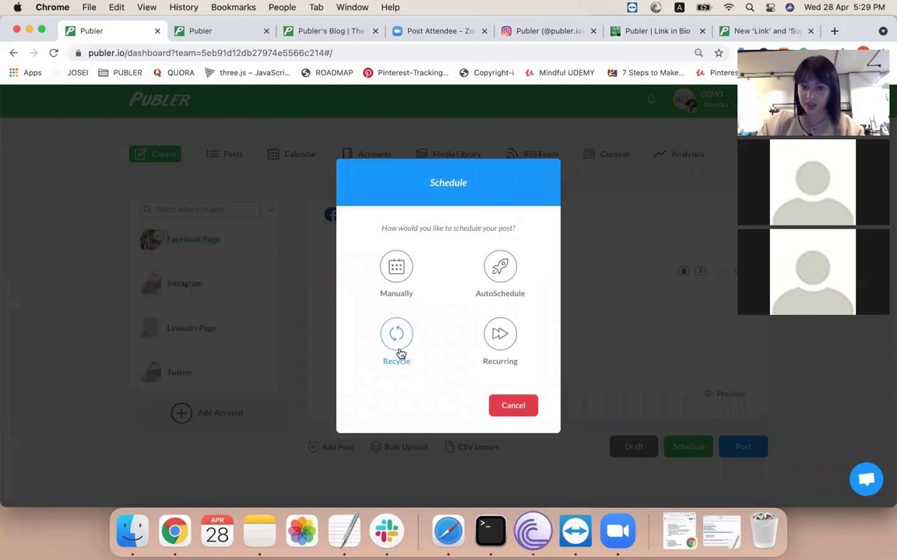
click(399, 353)
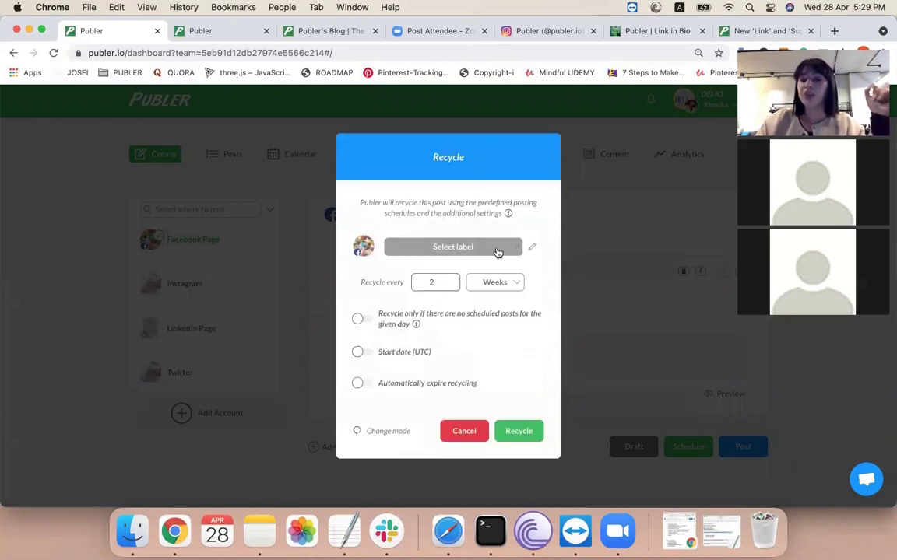
click(453, 254)
click(416, 289)
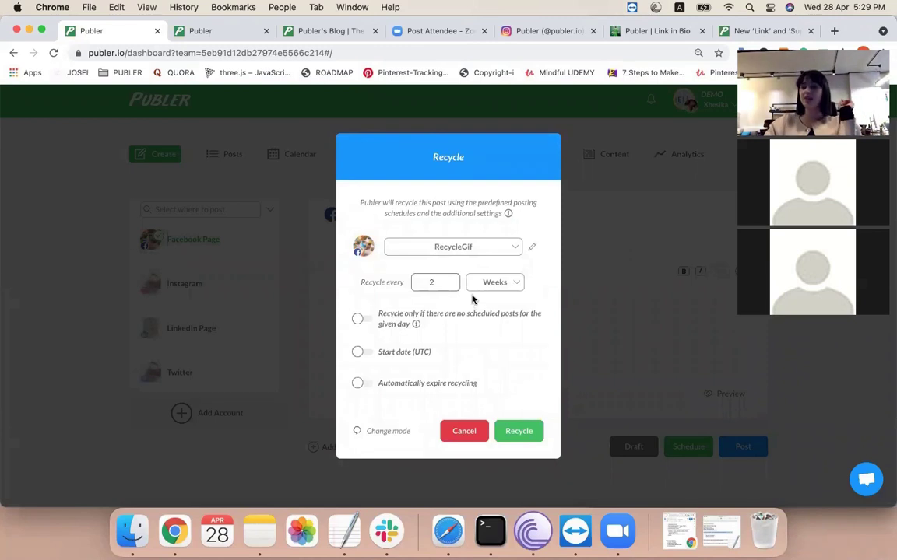
- Set the post to recycle every 1 week, only if there are no scheduled posts for the given day
scroll(479, 308, up, 5)
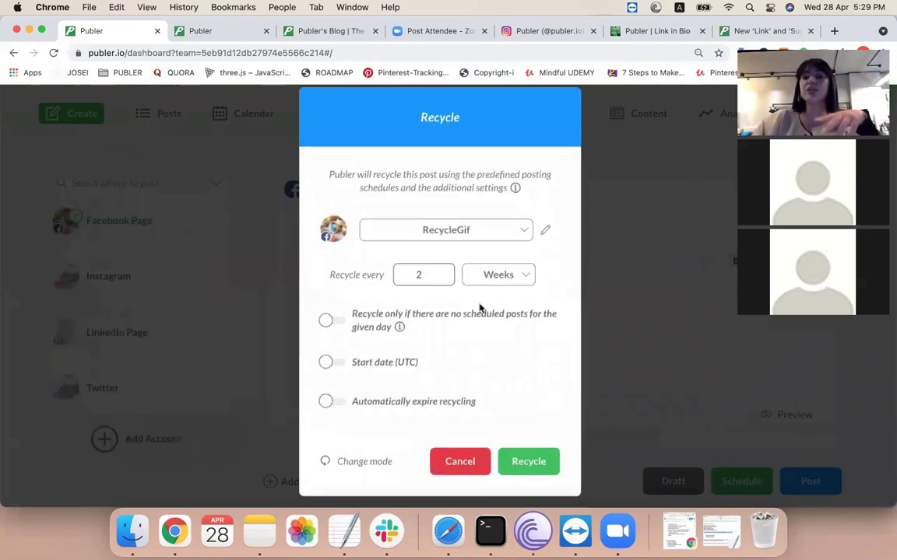
click(503, 280)
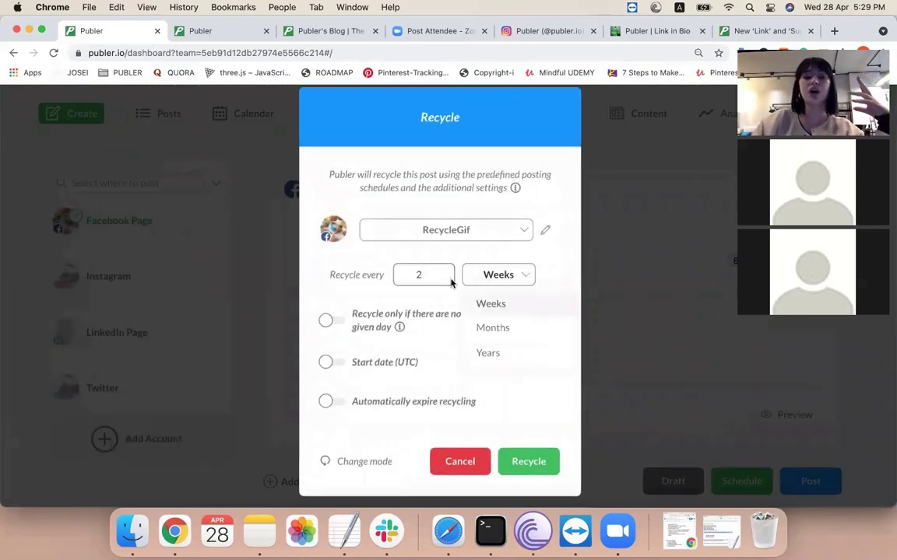
click(450, 280)
click(499, 278)
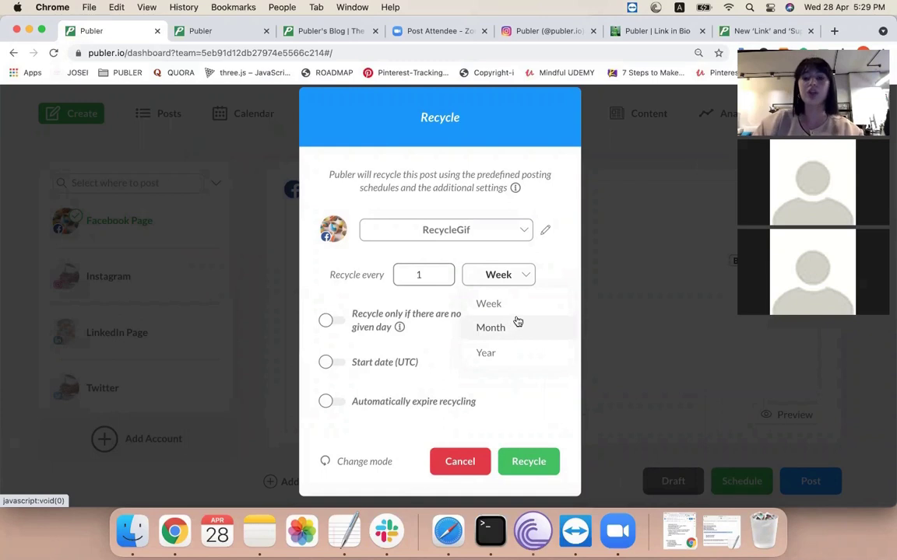
click(502, 306)
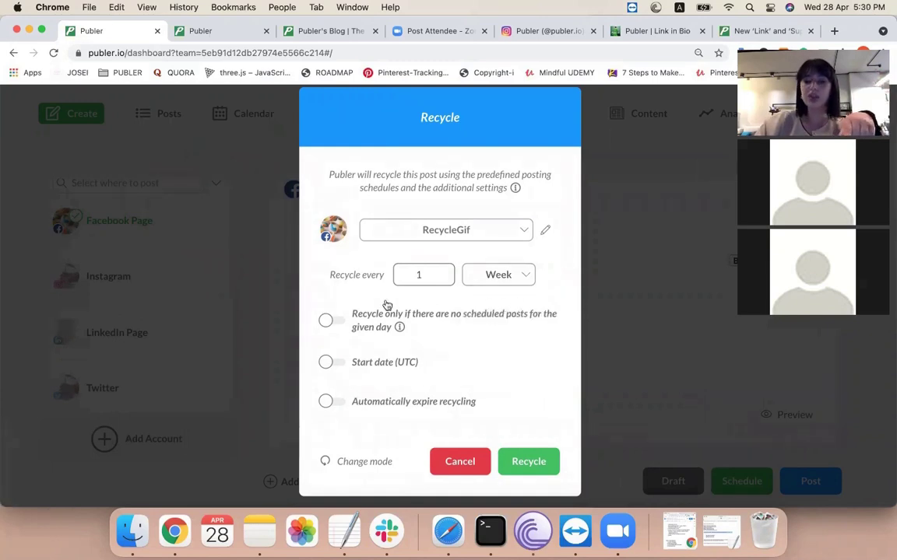
click(371, 329)
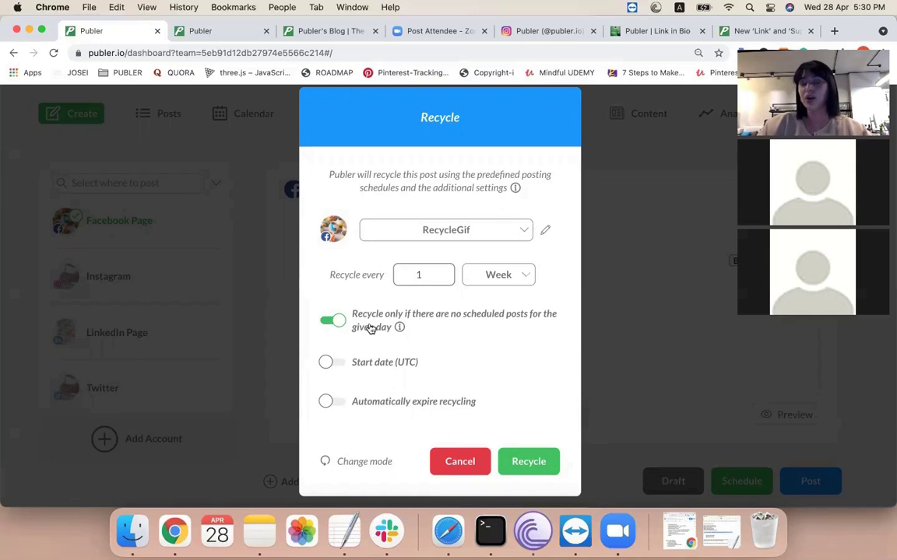
- Enable a start date for the recycling and set it to 1 May 2021
scroll(424, 336, down, 1)
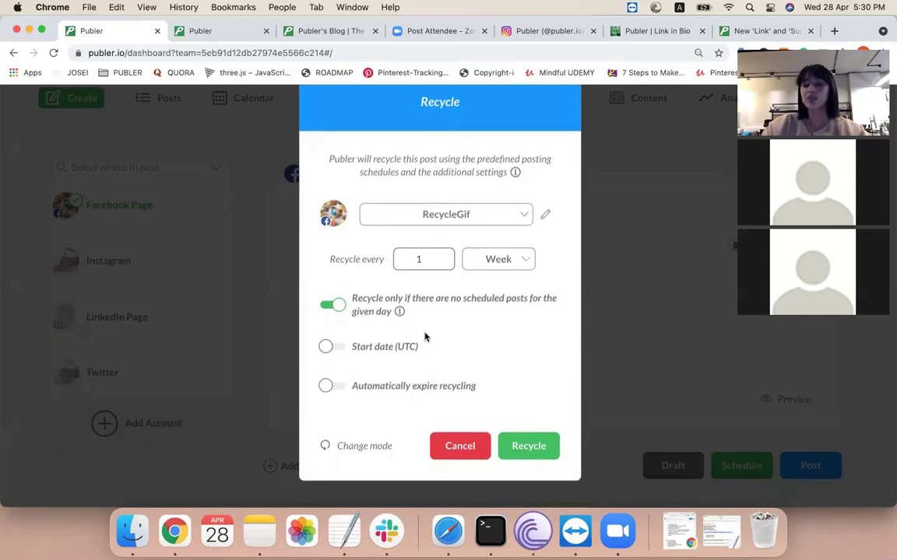
click(368, 343)
scroll(368, 344, down, 1)
click(458, 325)
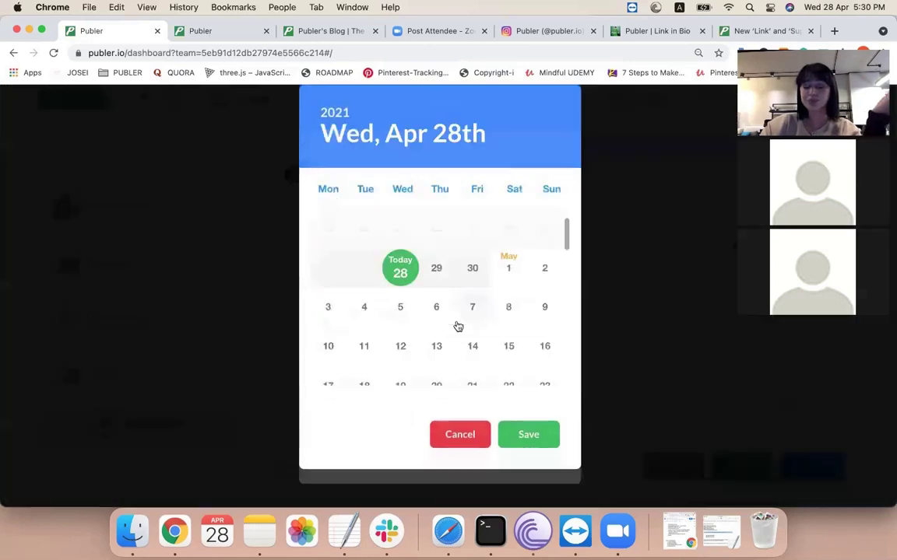
click(509, 269)
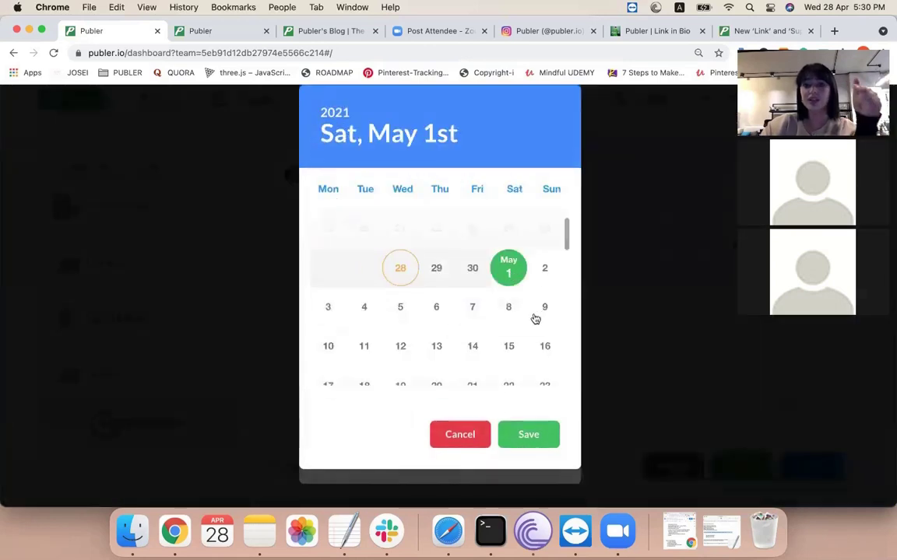
click(532, 434)
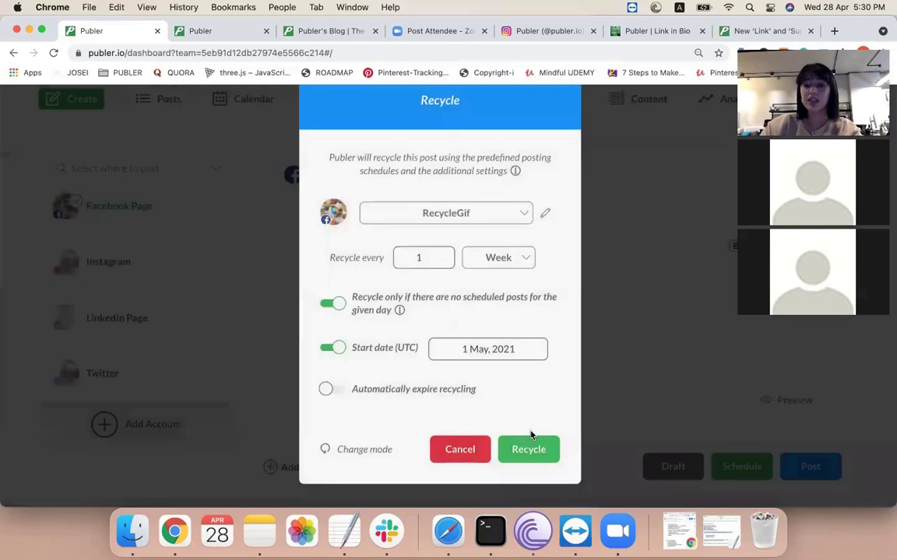
- Enable automatic expiry of the recycling after being posted 20 times and submit the recycled GIF post
click(374, 391)
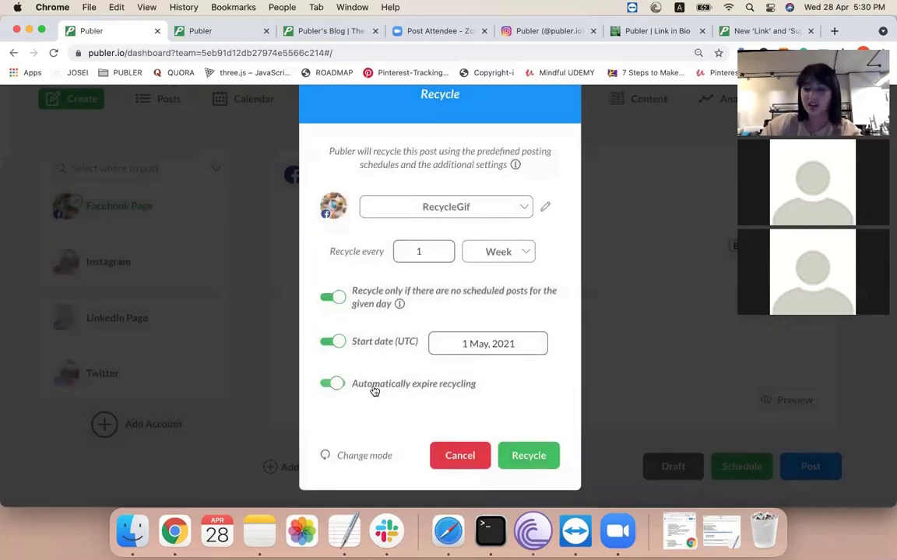
scroll(375, 390, down, 2)
click(359, 364)
click(475, 356)
text(10)
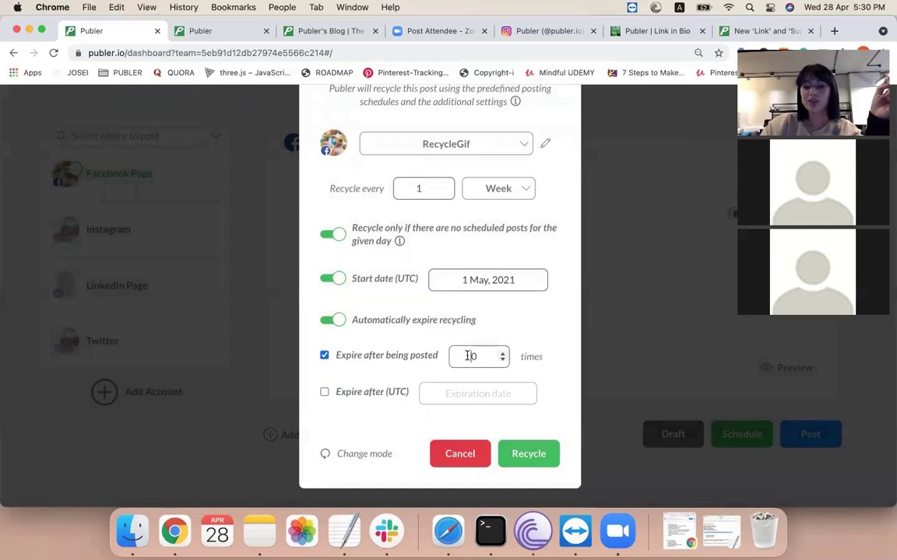
text(20)
click(536, 452)
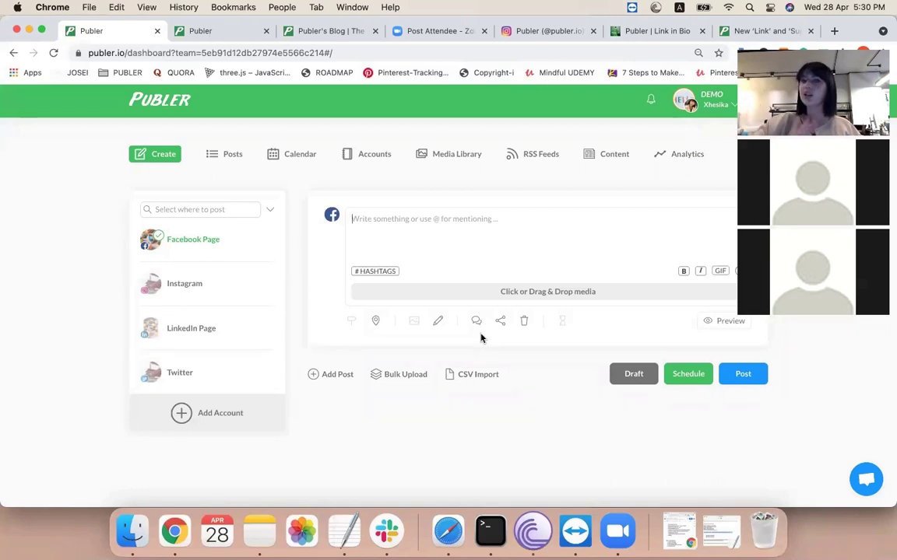
- Examine the May 2021 monthly calendar for the weekly repeats of the recycled Facebook Page GIF post
click(294, 155)
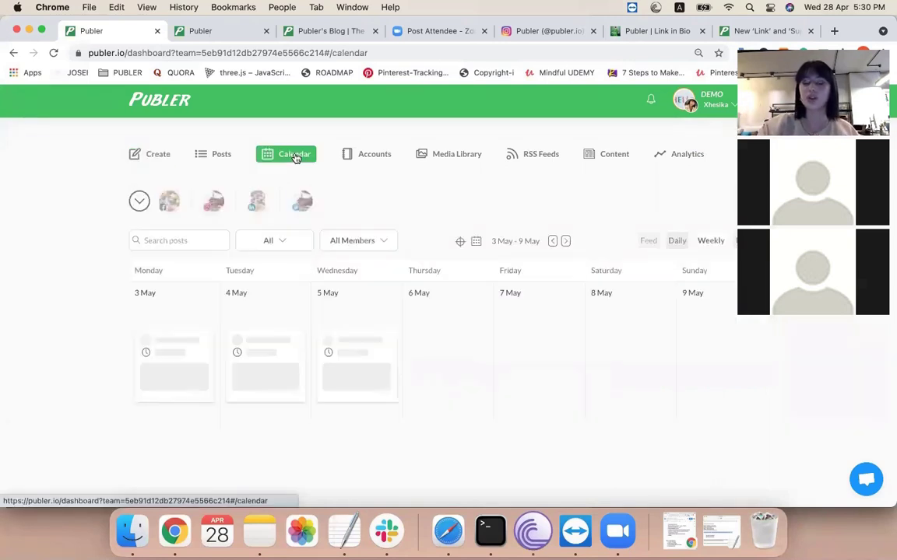
scroll(454, 285, down, 3)
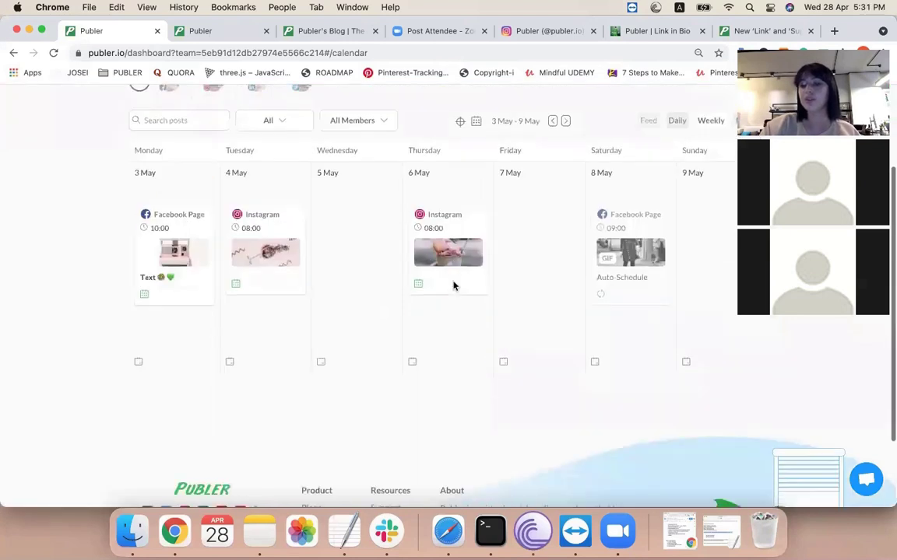
scroll(454, 285, up, 3)
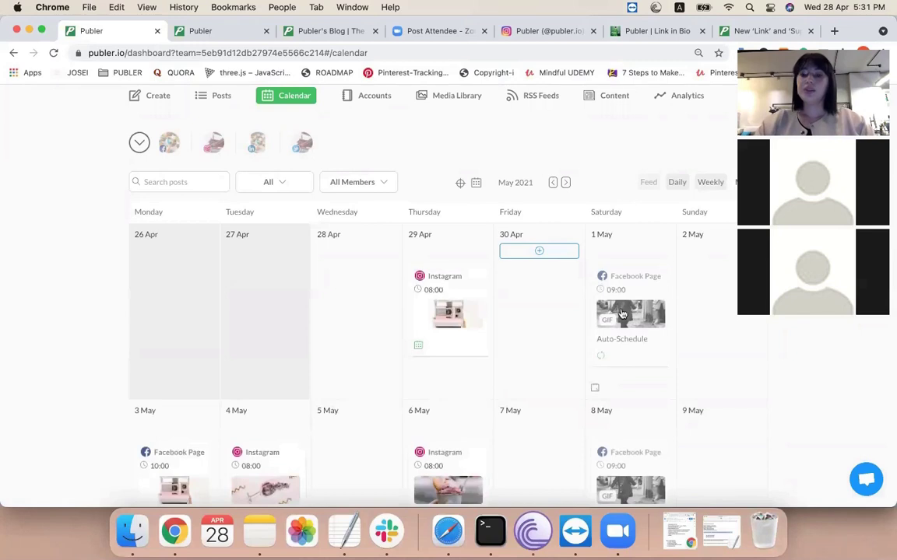
scroll(621, 313, down, 5)
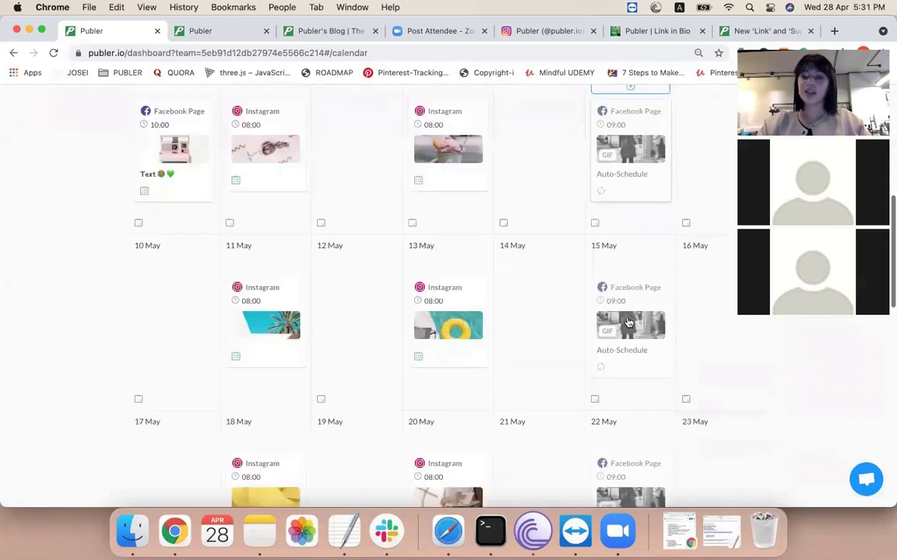
scroll(630, 335, down, 2)
scroll(634, 407, down, 2)
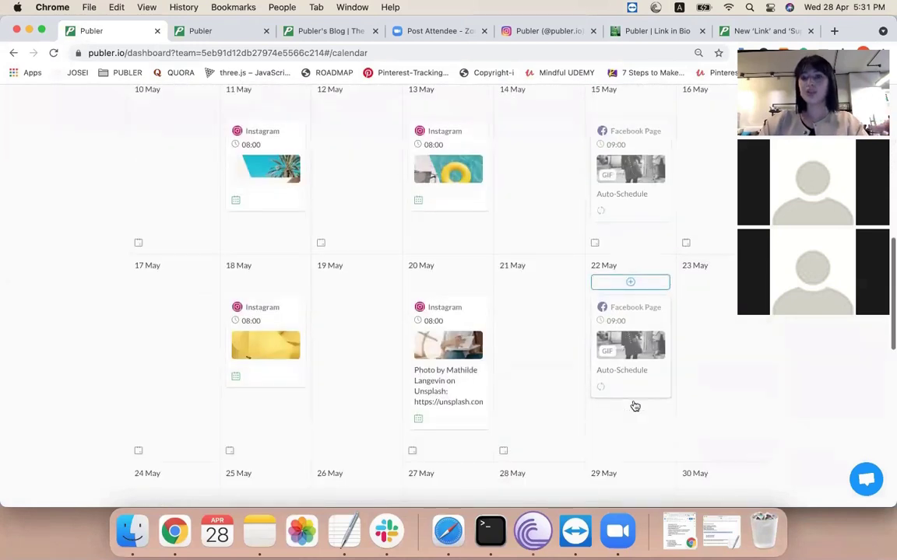
scroll(635, 406, up, 10)
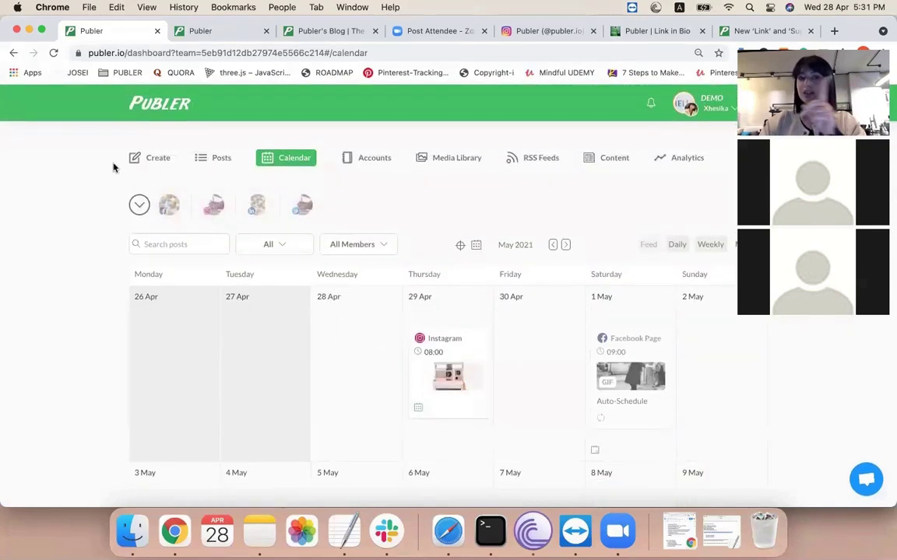
- Write a new Facebook Page post reading "GIVEAWAY" and change its scheduling mode to Recurring
click(142, 158)
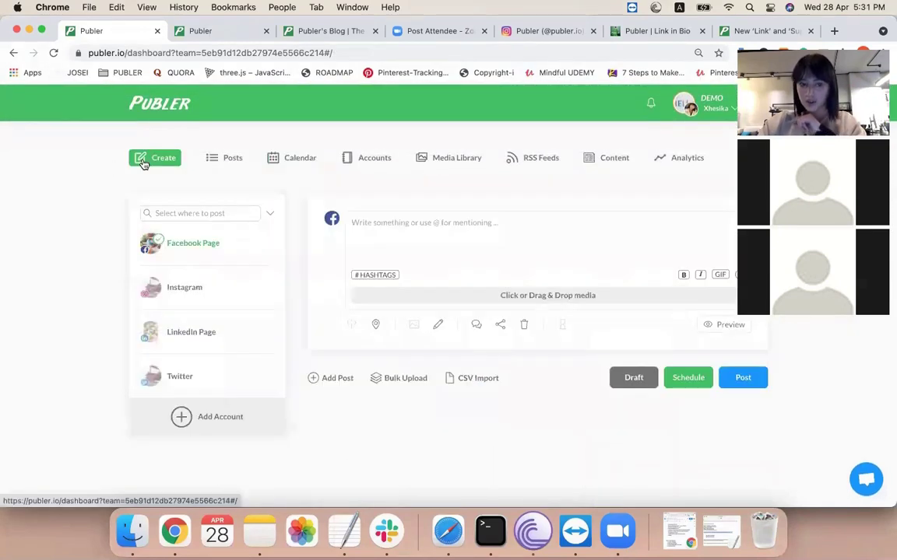
click(522, 222)
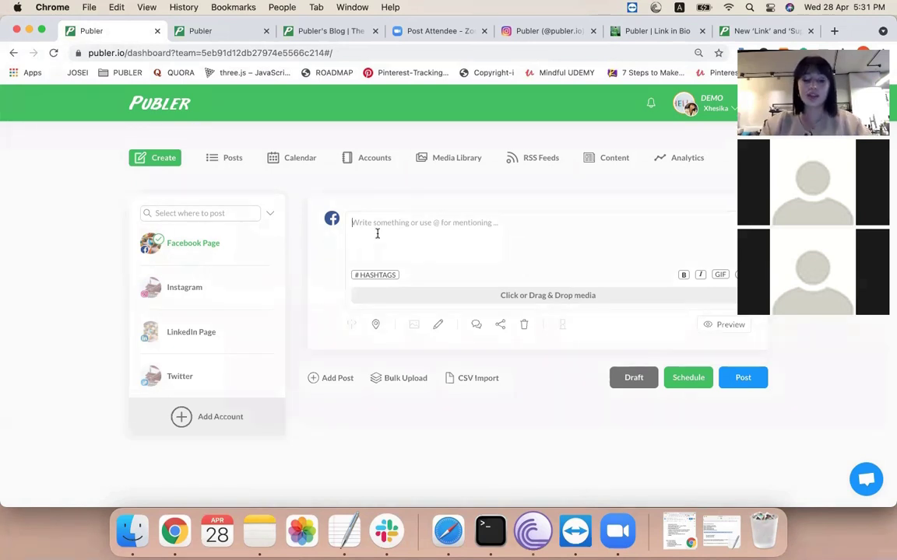
text(GIVEAWAY)
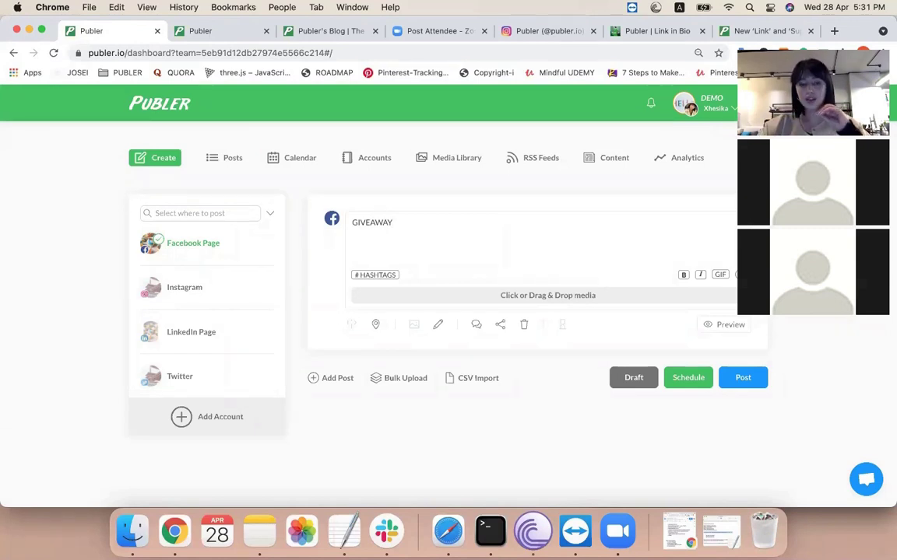
click(689, 379)
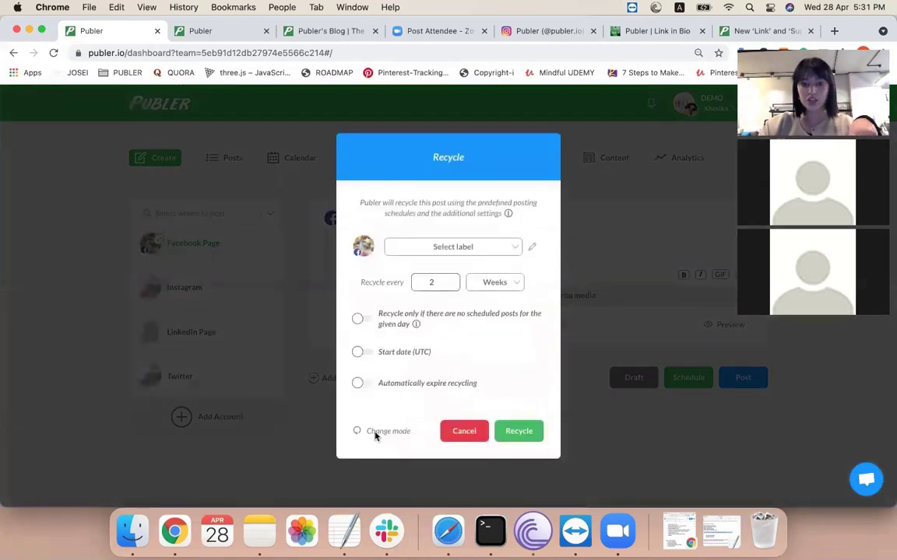
click(376, 432)
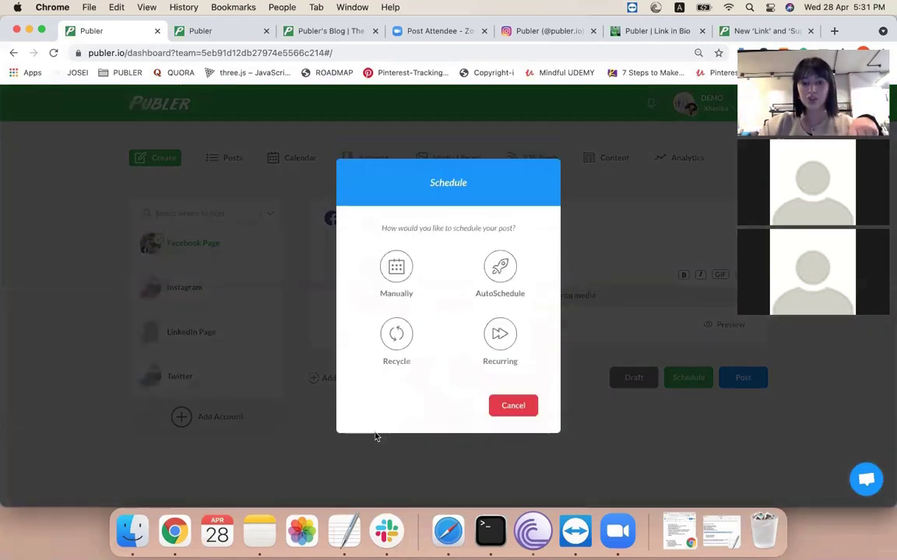
click(499, 336)
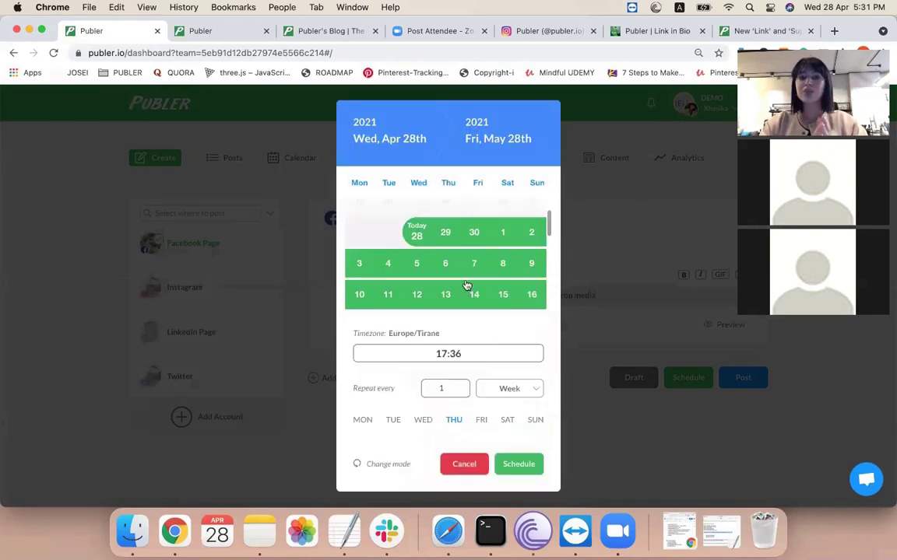
- Set the recurring period from 3 May to 23 May 2021 with a posting time of 07:00
click(359, 262)
scroll(455, 270, down, 1)
scroll(455, 270, down, 1)
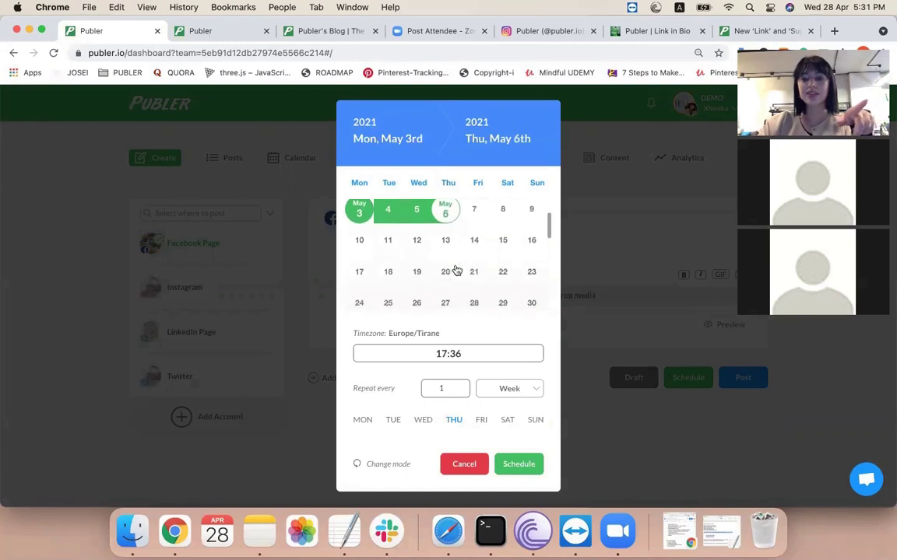
click(534, 274)
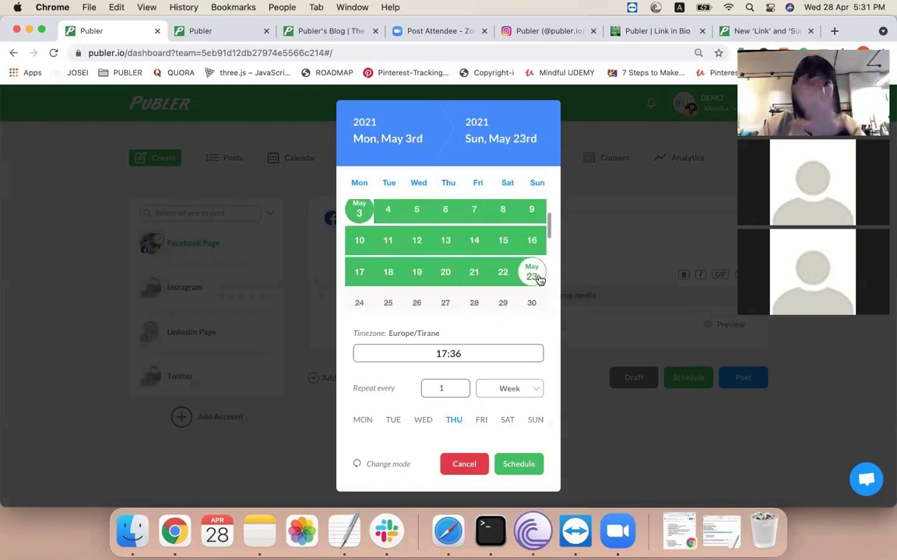
click(449, 353)
text(00)
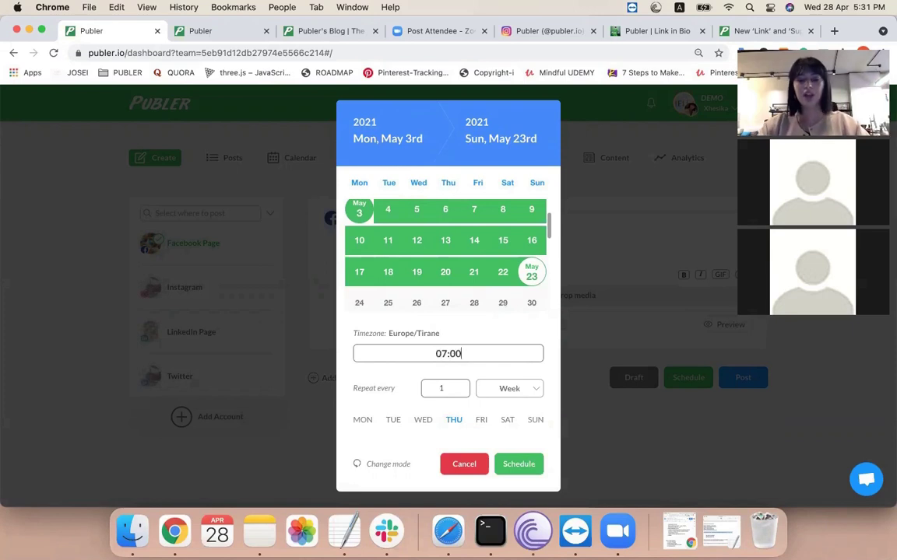
- Set the "GIVEAWAY" post to repeat every 2 days and schedule it
click(503, 398)
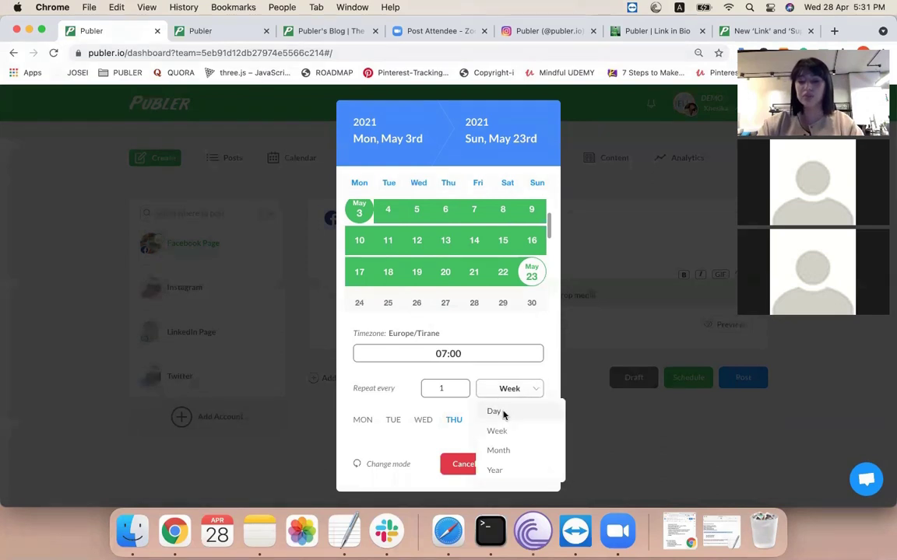
click(502, 413)
click(464, 398)
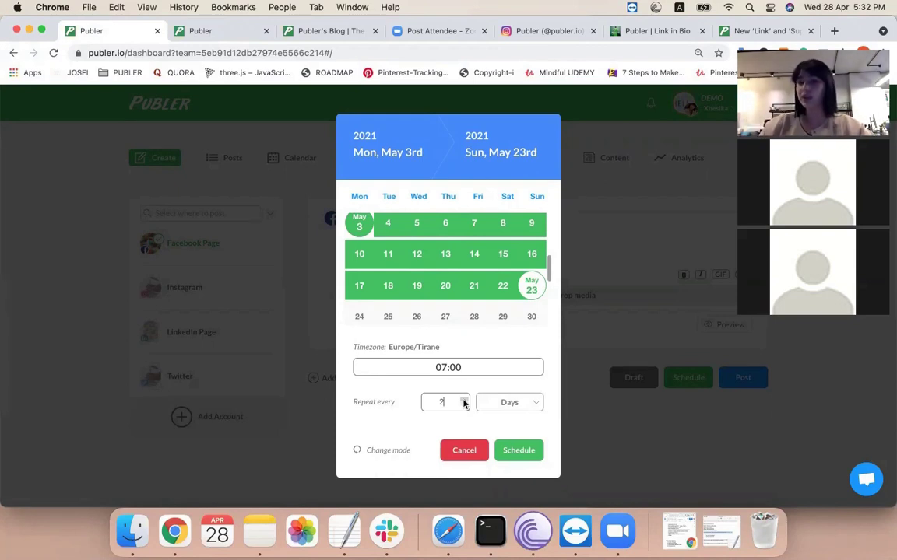
click(520, 450)
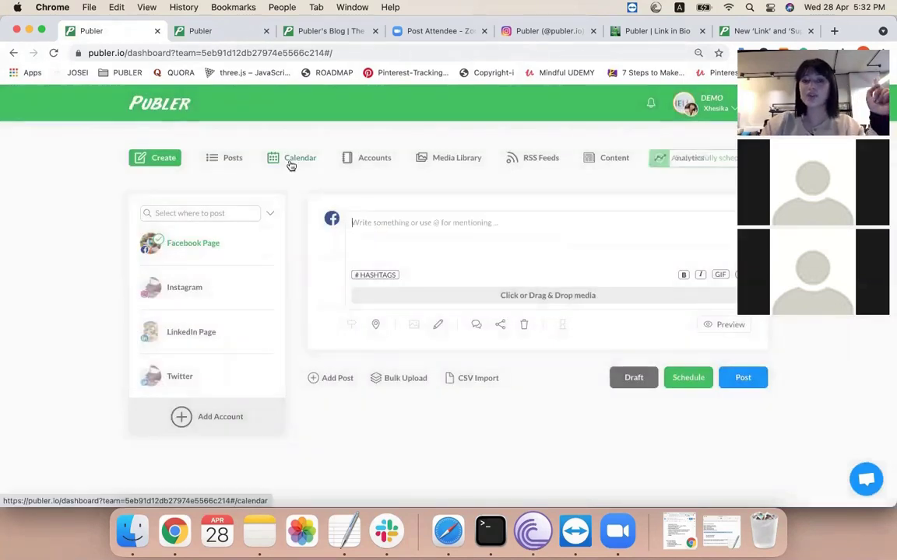
- Examine the week of 3 May to 9 May in the calendar for the recurring "GIVEAWAY" posts
click(293, 165)
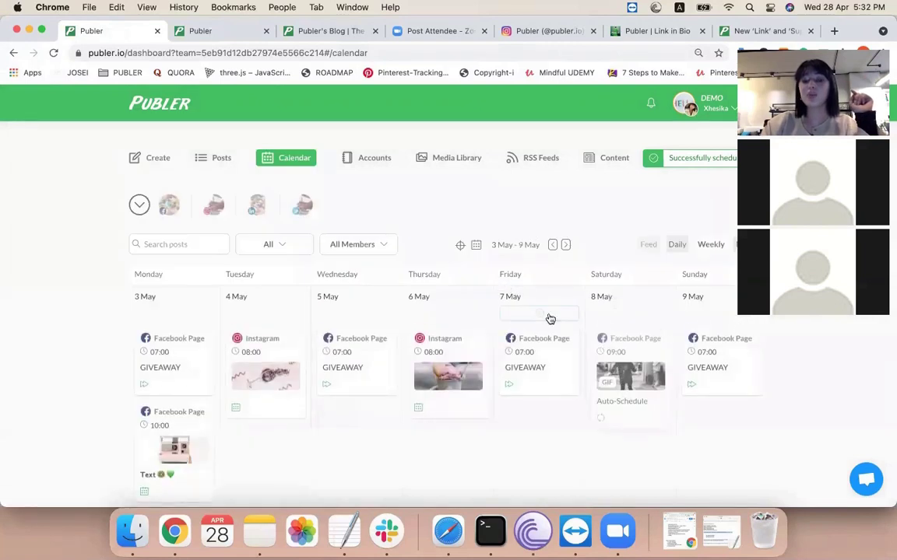
scroll(550, 316, down, 2)
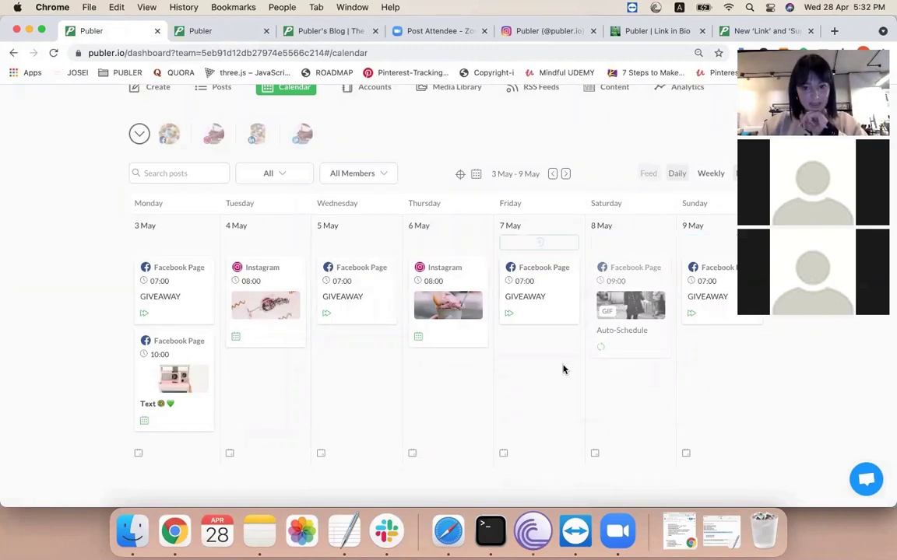
scroll(470, 334, up, 2)
- Start a new Facebook Page post with the text "POST"
click(160, 160)
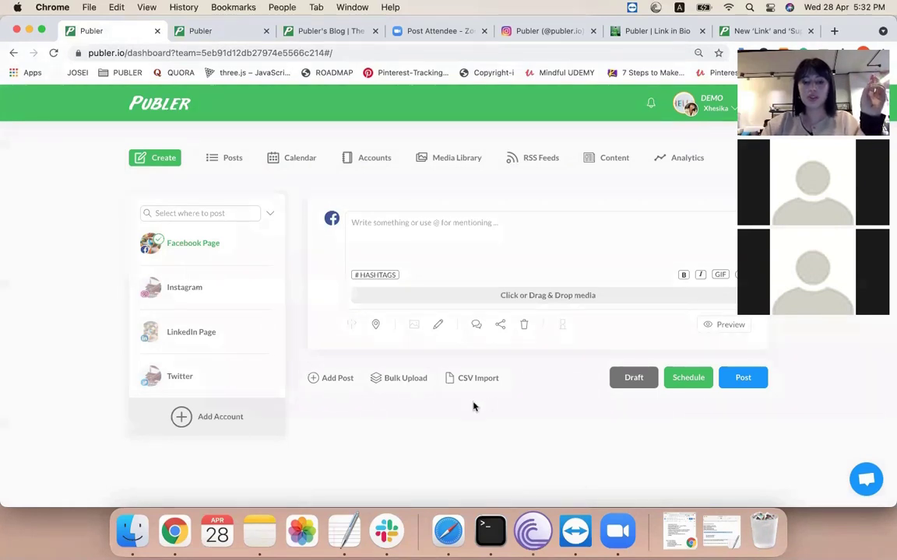
click(434, 229)
text(POST)
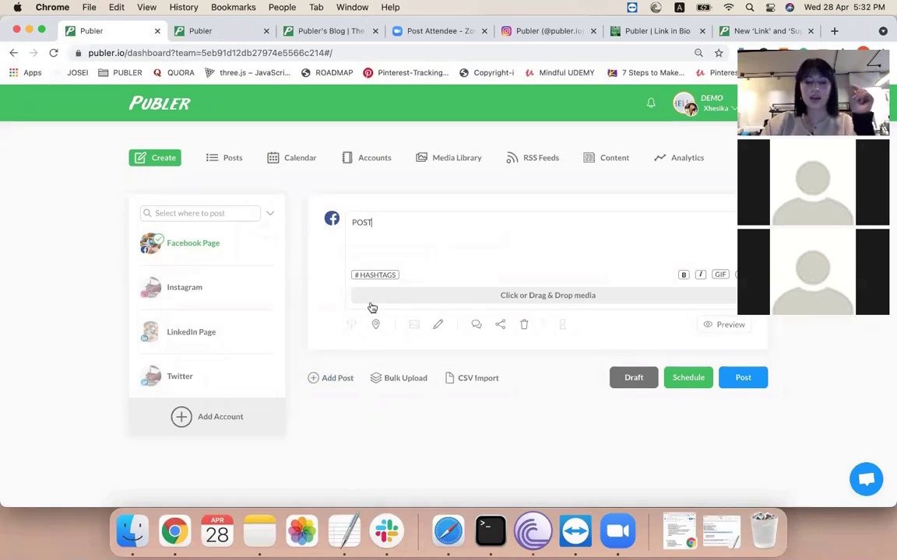
- Add a second empty post below the "POST" one and delete it again
click(325, 379)
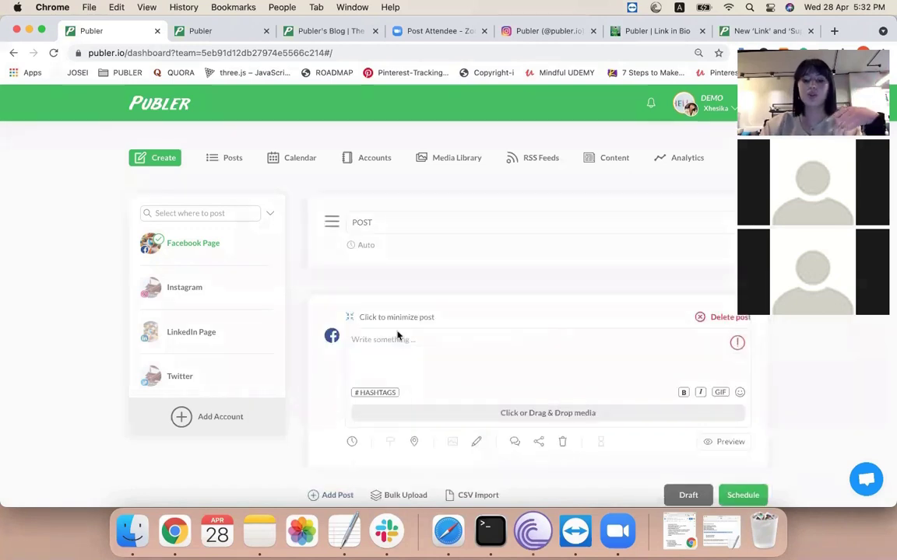
scroll(400, 336, down, 3)
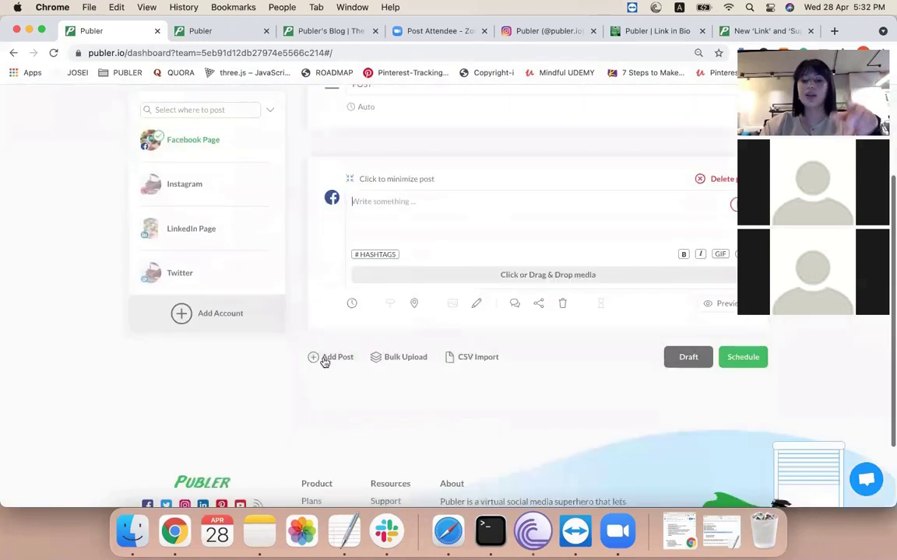
click(701, 179)
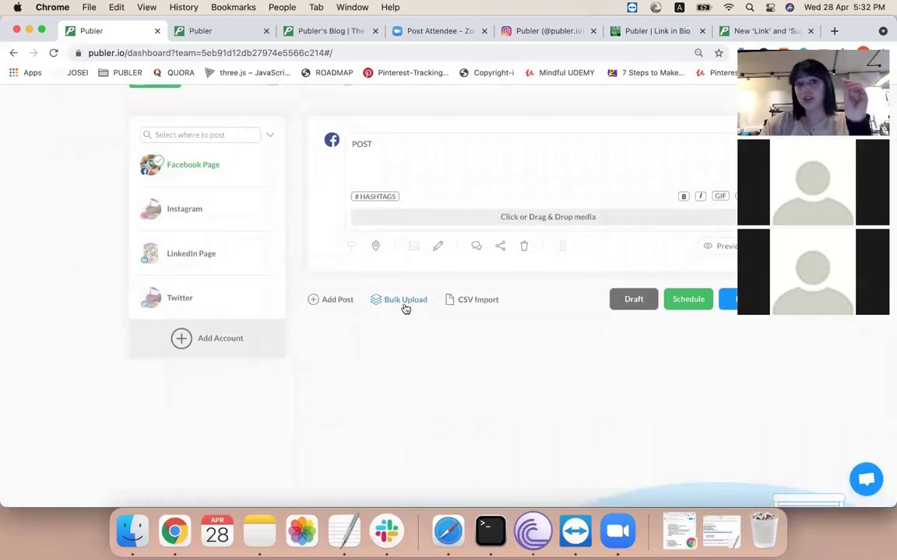
- Inspect the bulk upload options for photos and videos, then dismiss them without uploading
click(400, 306)
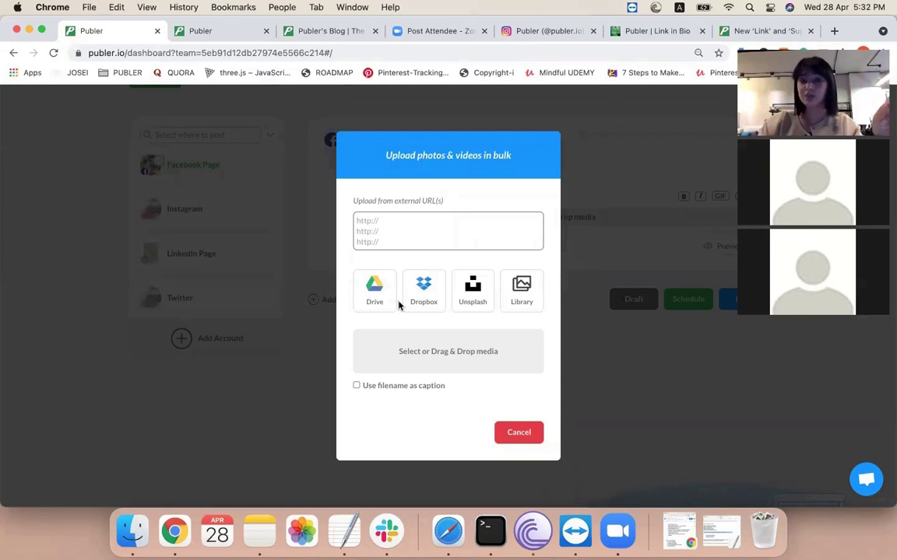
click(522, 440)
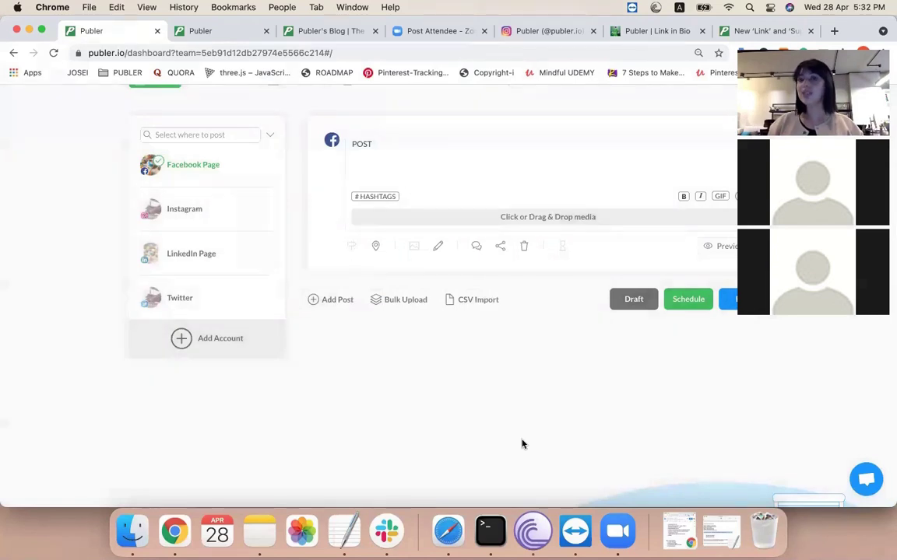
- View the example CSV template for importing posts and examine the date formats in its Date column
click(469, 302)
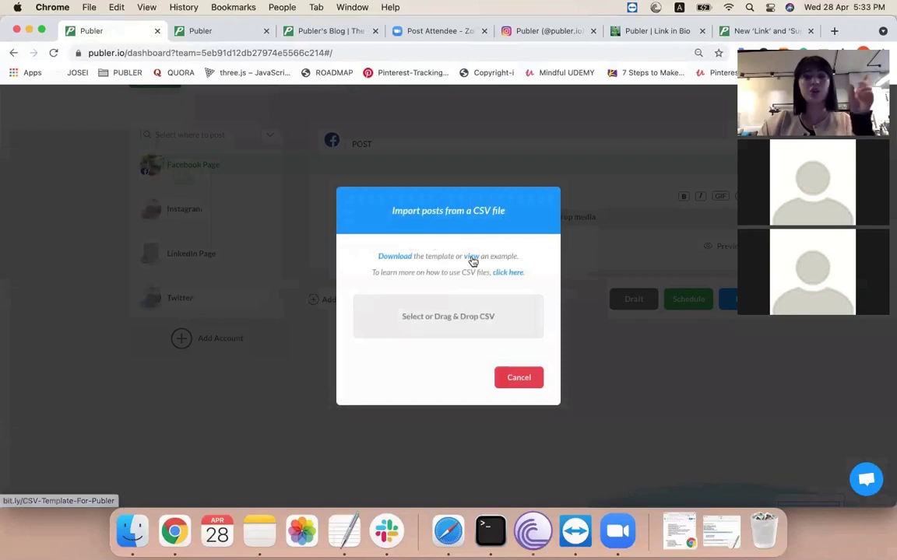
click(470, 262)
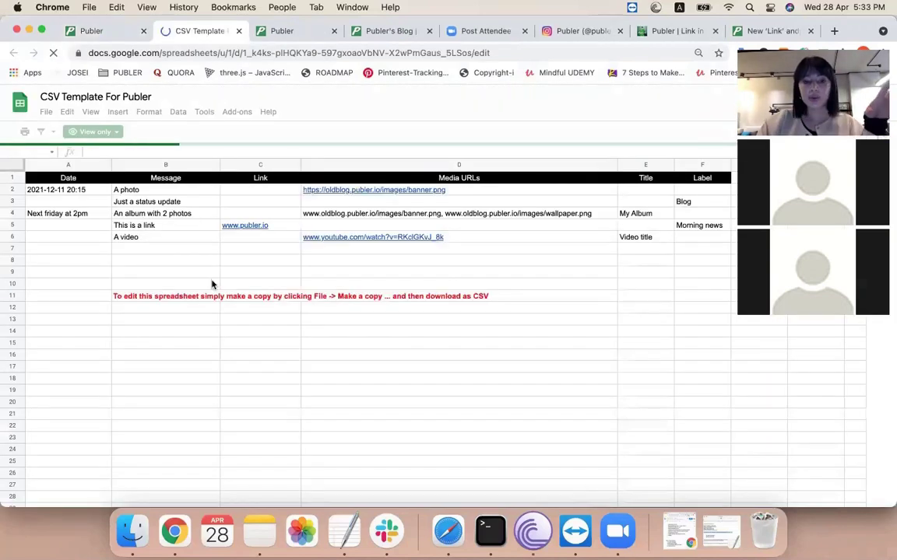
click(67, 165)
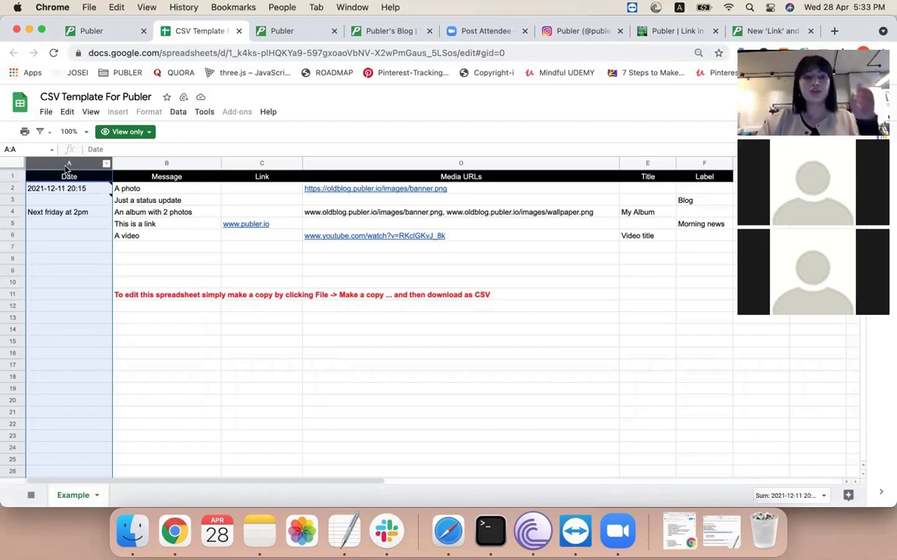
click(70, 190)
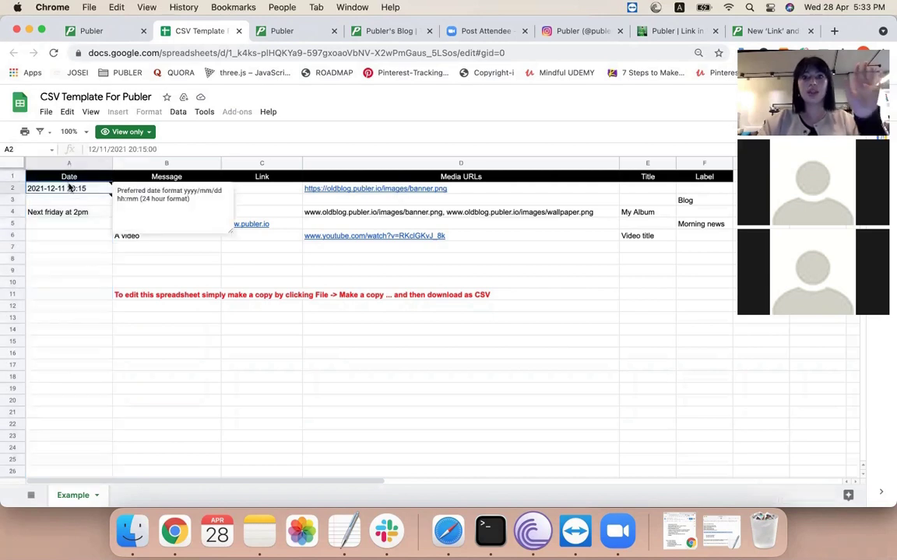
click(76, 212)
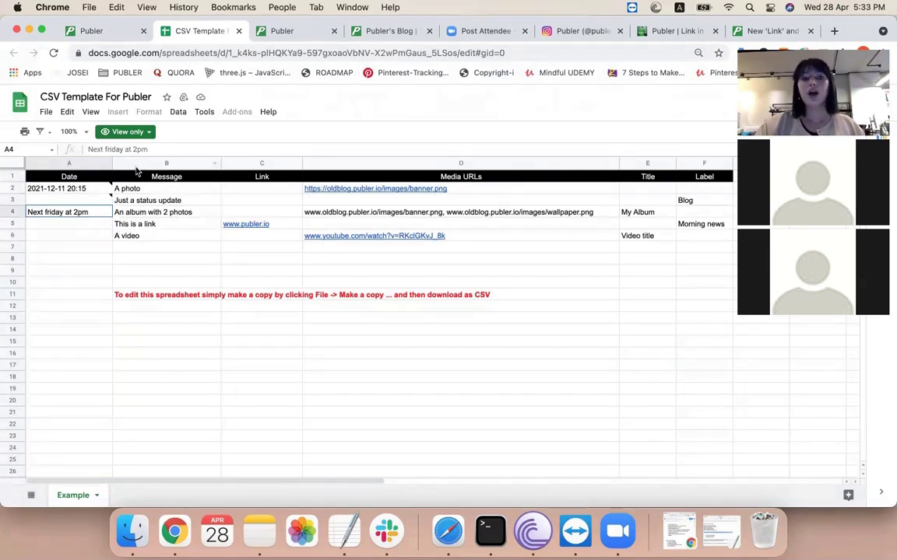
- Review the Date, Message, Link, Media URLs, Title and Label columns of the CSV template, then return to Publer and dismiss the CSV import
click(81, 203)
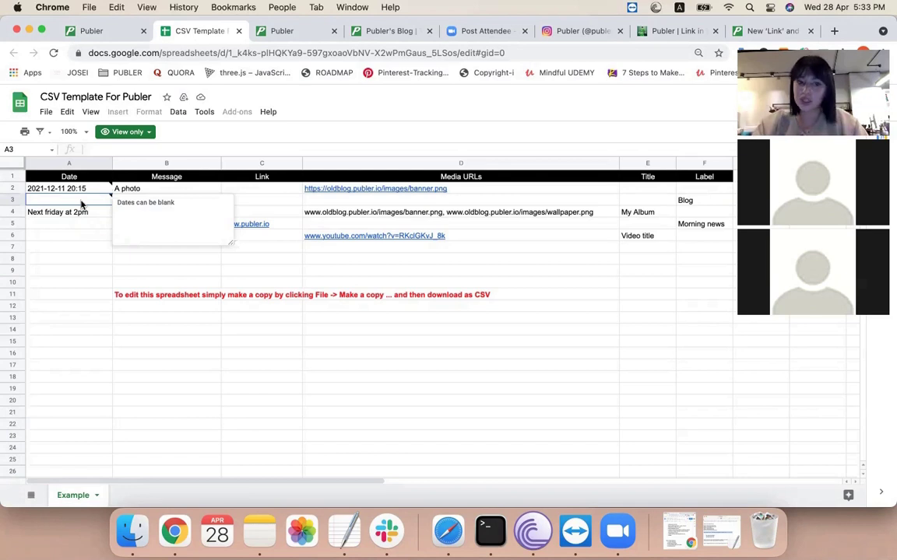
click(144, 161)
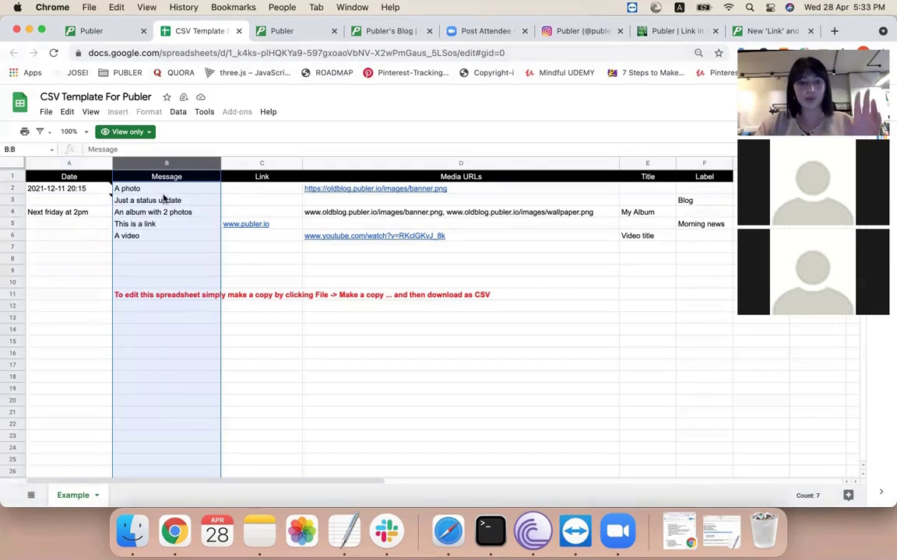
click(161, 182)
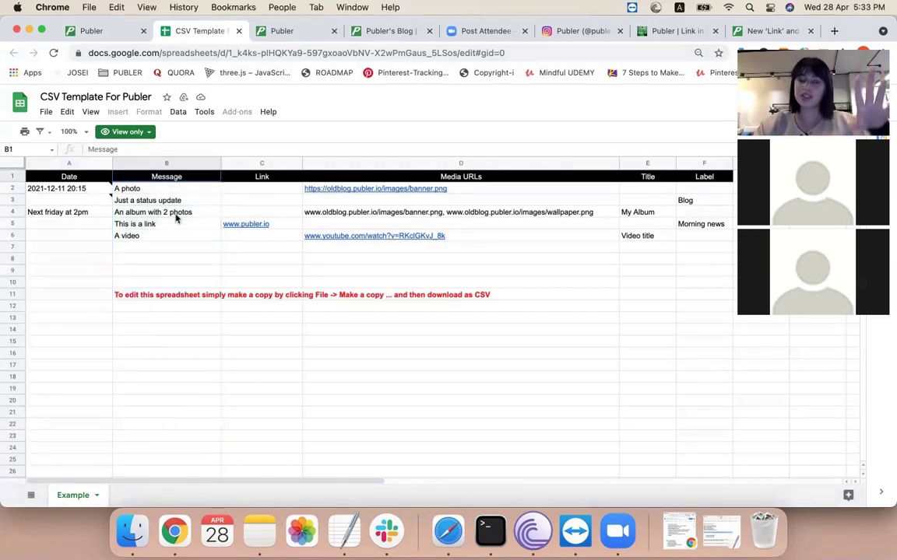
click(270, 163)
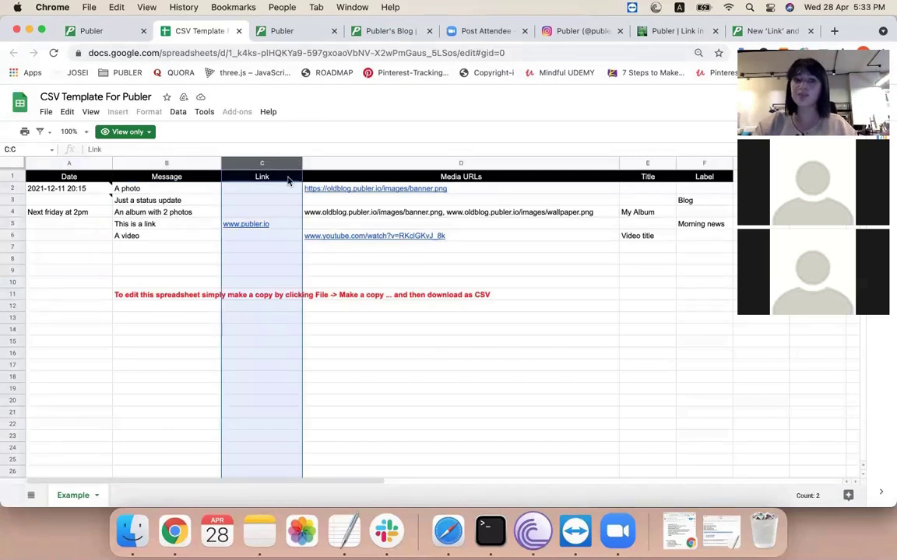
click(274, 226)
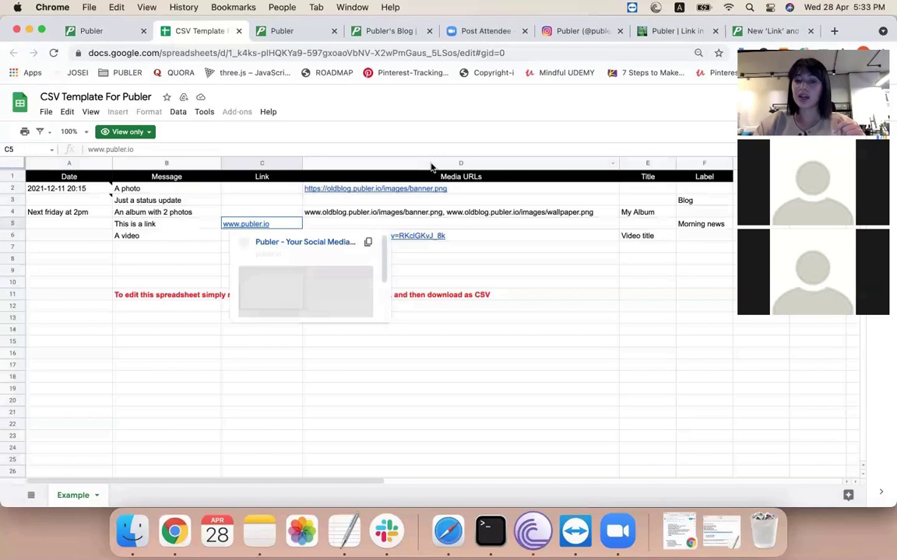
click(430, 163)
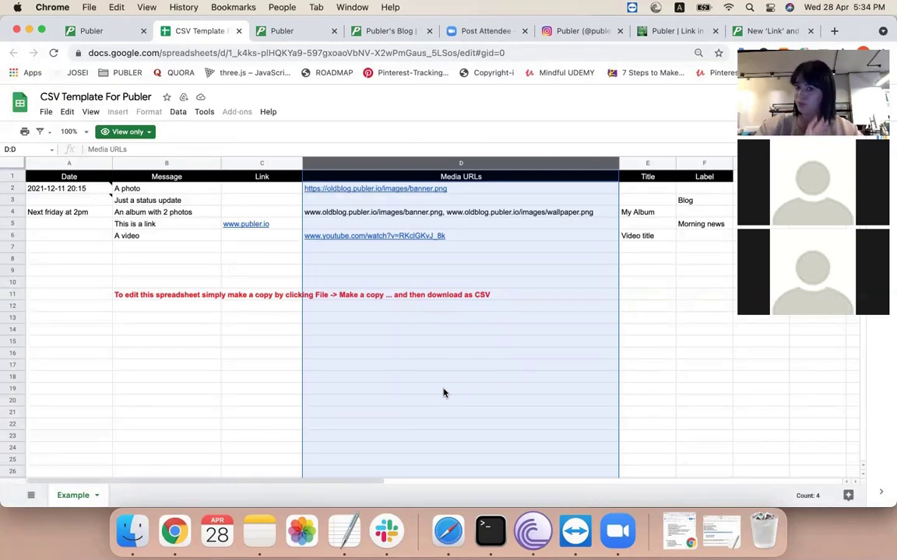
click(639, 163)
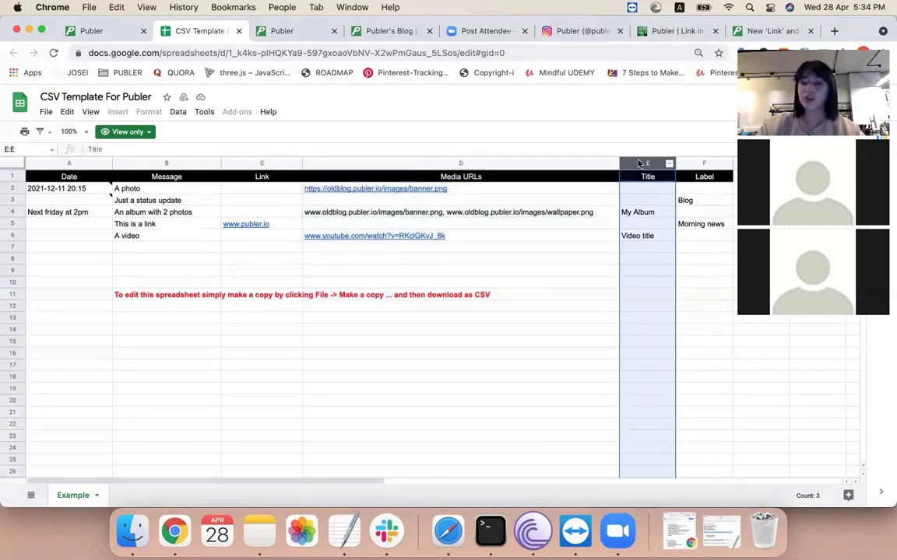
click(647, 217)
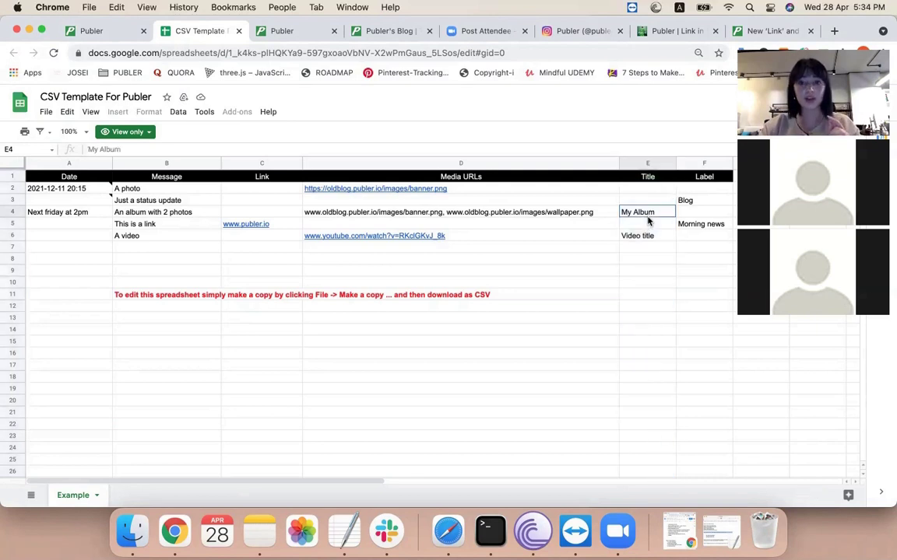
click(656, 239)
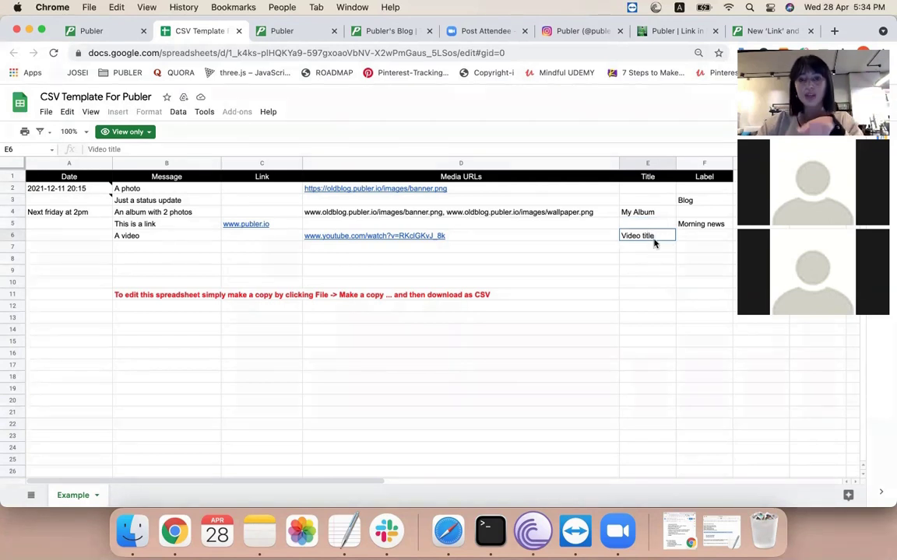
click(694, 164)
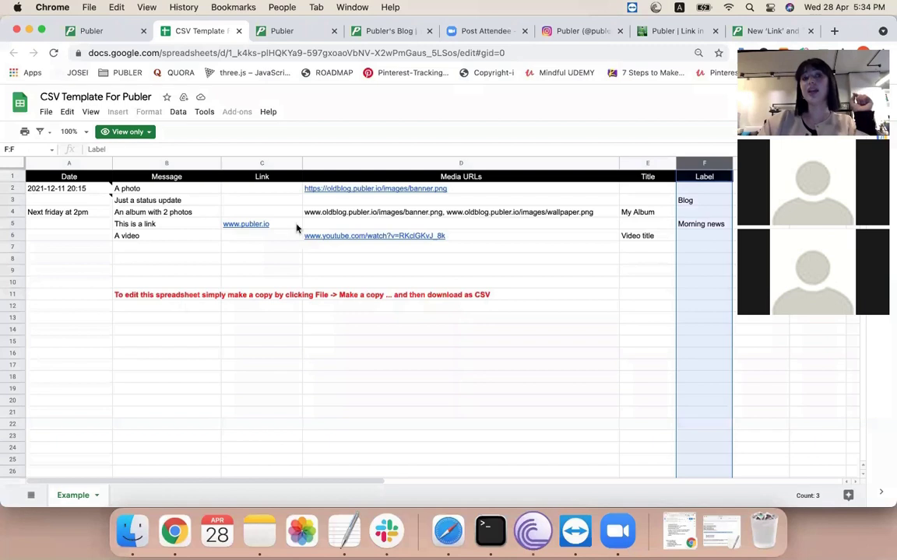
click(114, 32)
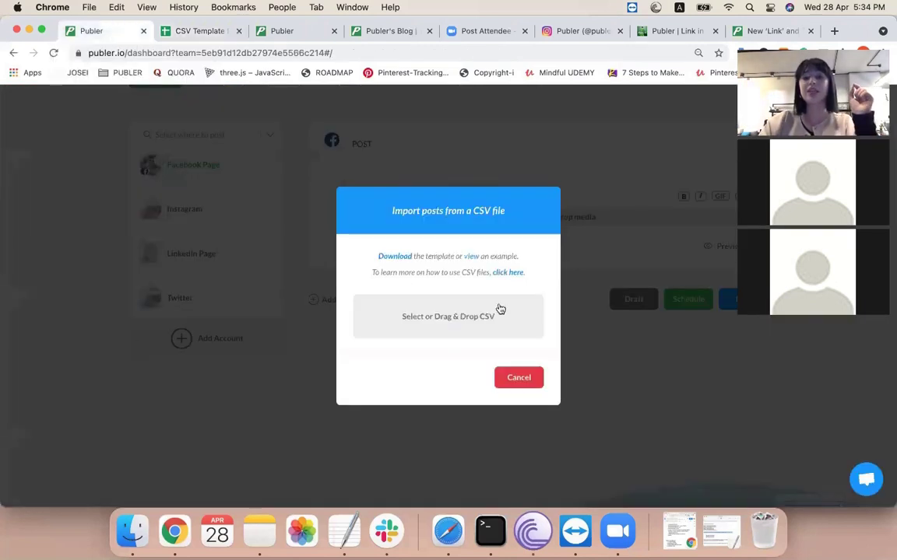
click(516, 379)
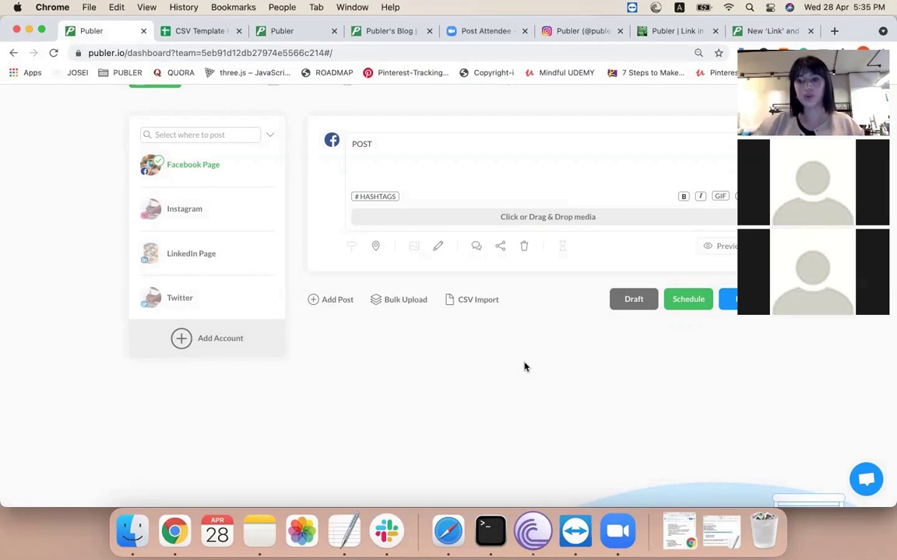
- Open the watermark settings of the Facebook Page account and view its saved watermarks
scroll(523, 366, up, 3)
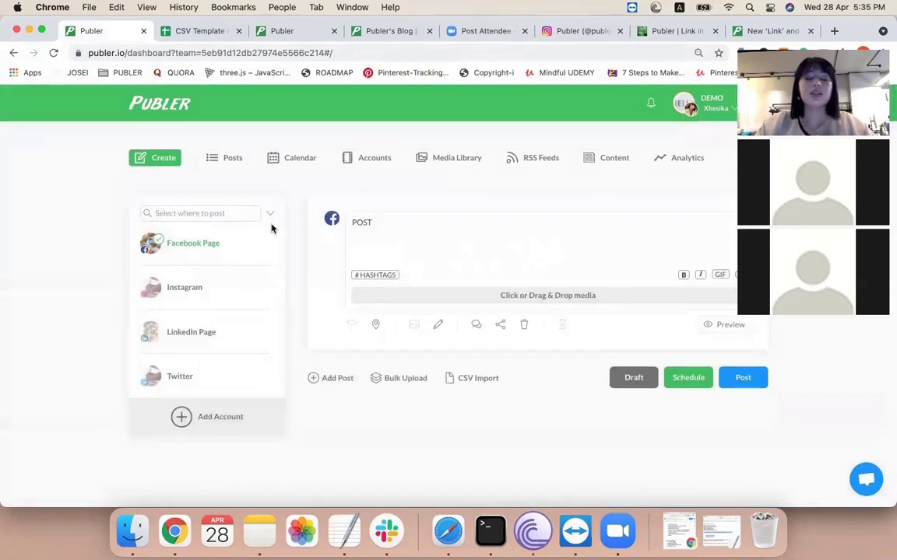
click(361, 160)
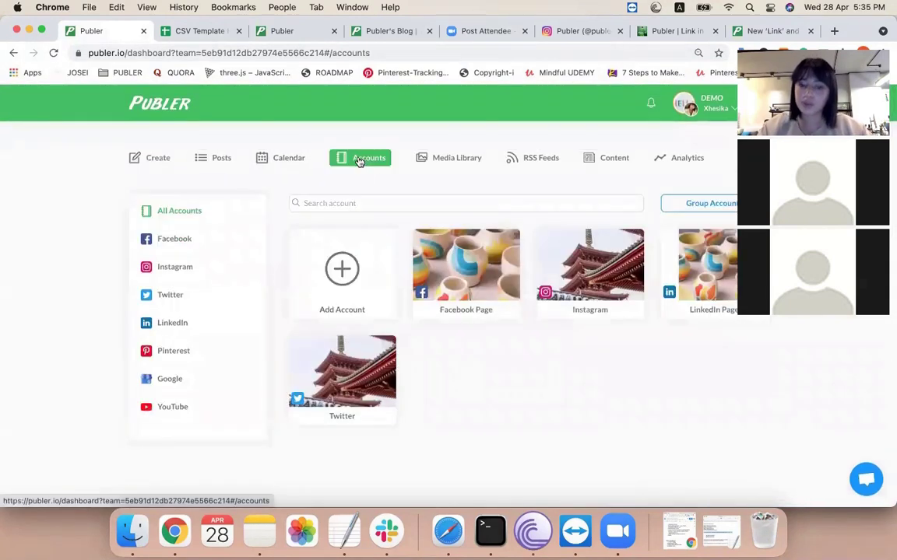
click(475, 276)
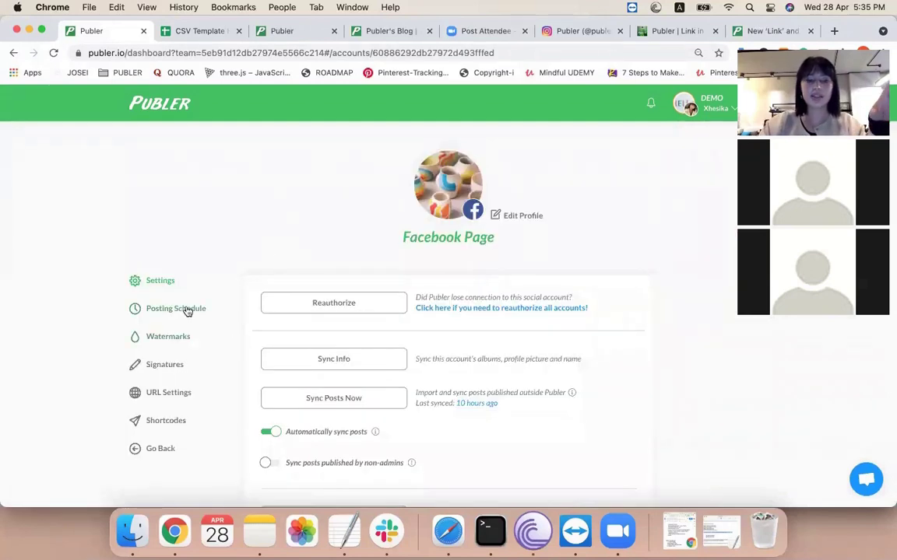
click(167, 336)
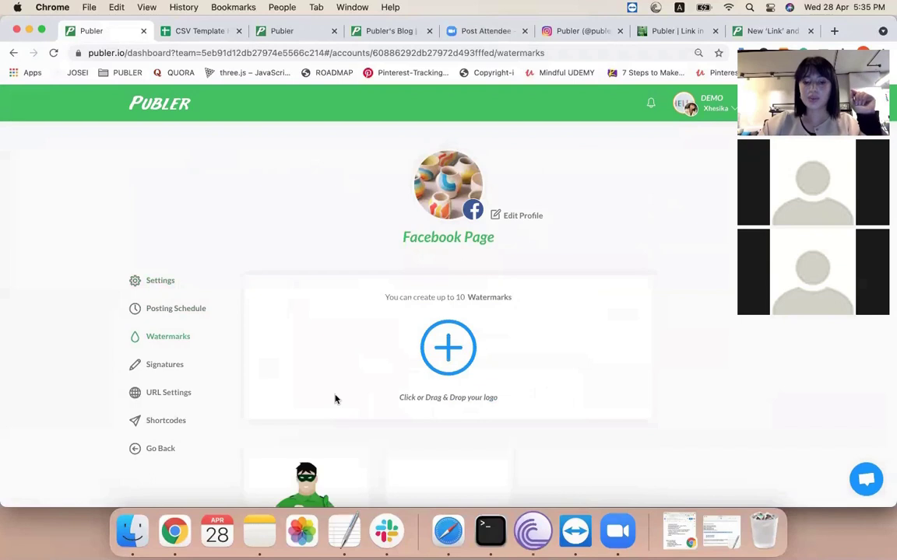
scroll(334, 399, down, 2)
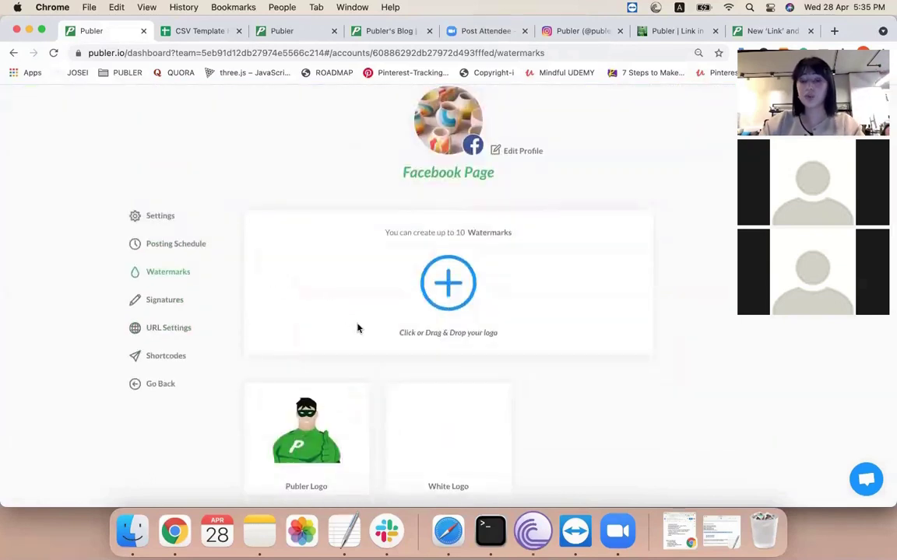
scroll(359, 329, down, 2)
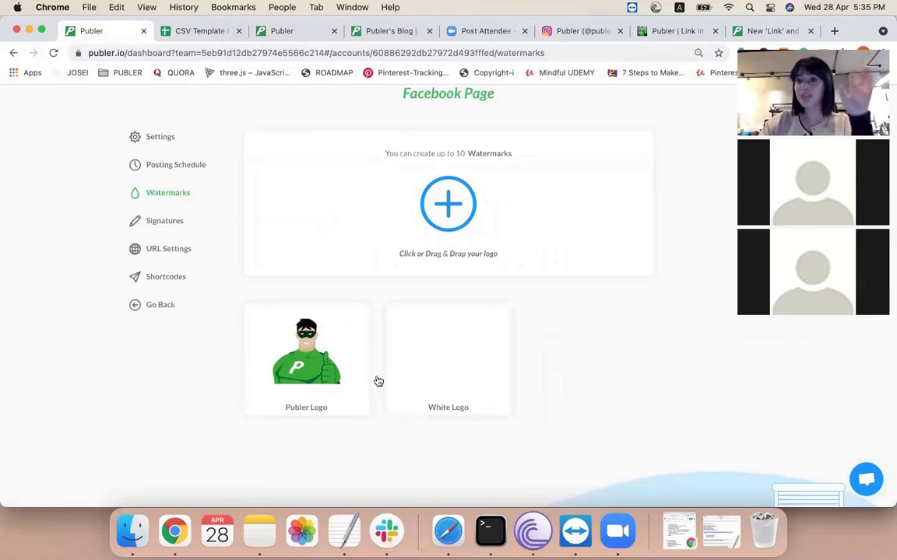
- Edit the White Logo watermark, moving it to the lower-right corner of the sample image and shrinking it, and save the update
click(500, 314)
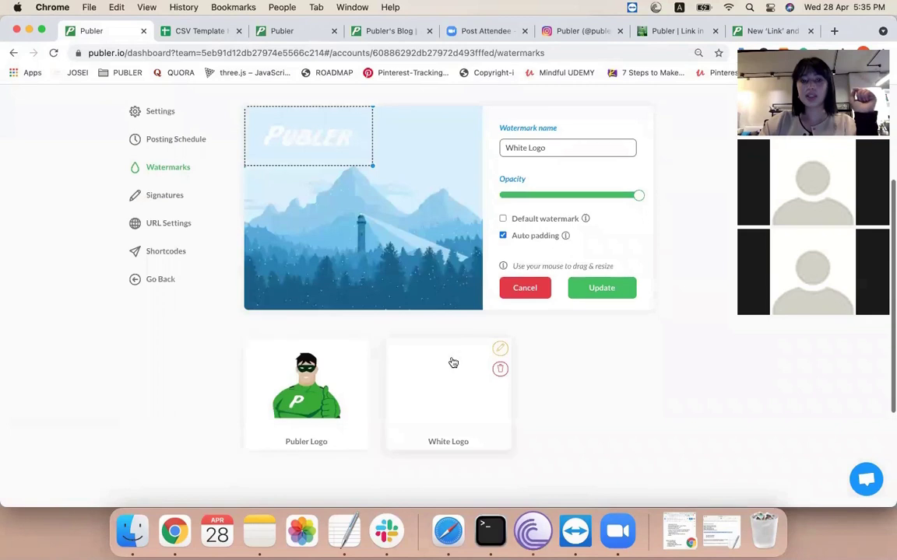
scroll(436, 288, up, 1)
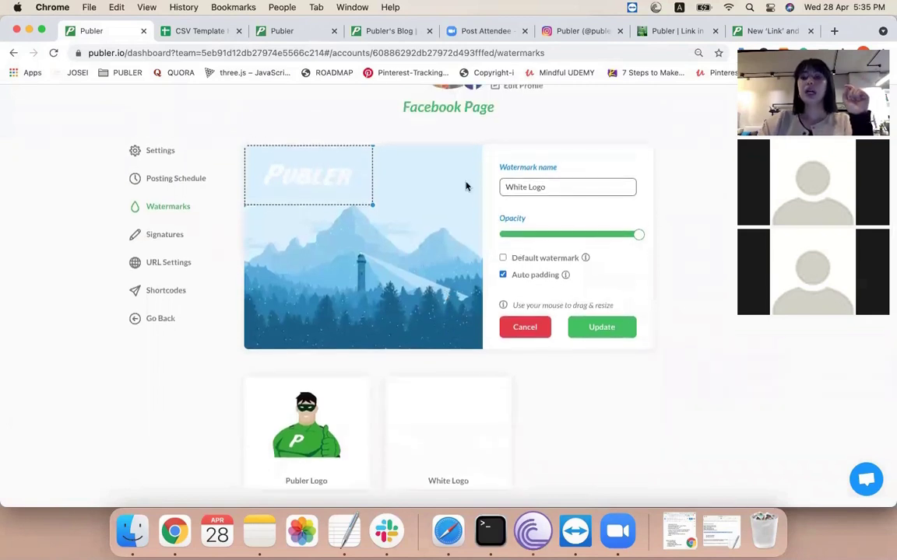
drag(635, 235, 676, 232)
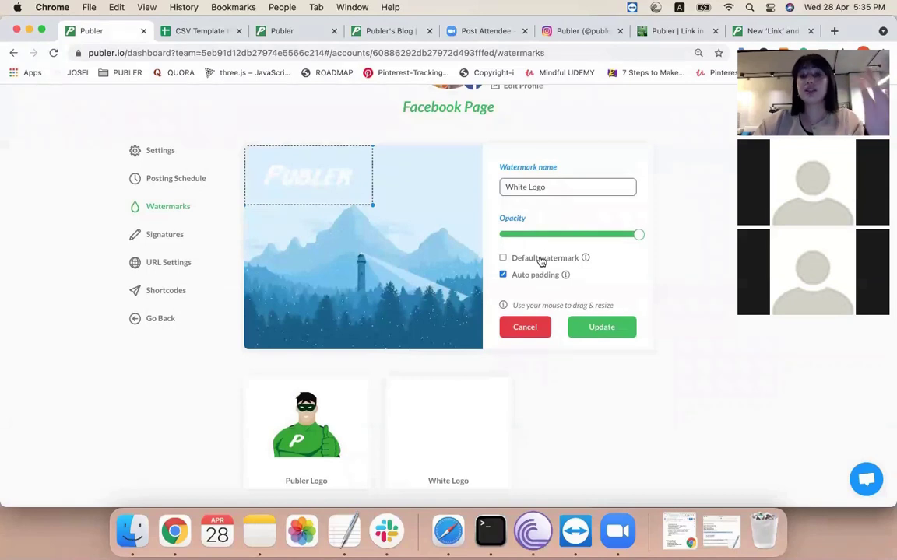
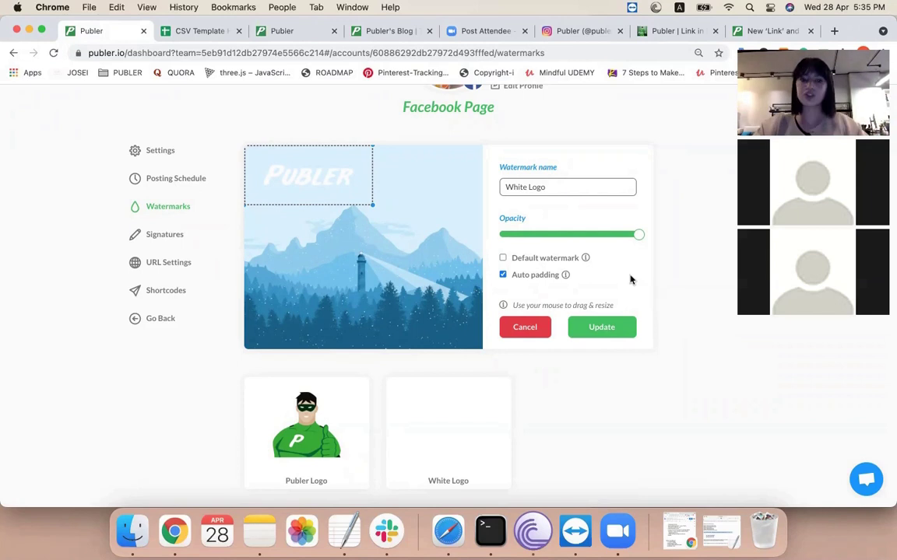
drag(332, 176, 456, 300)
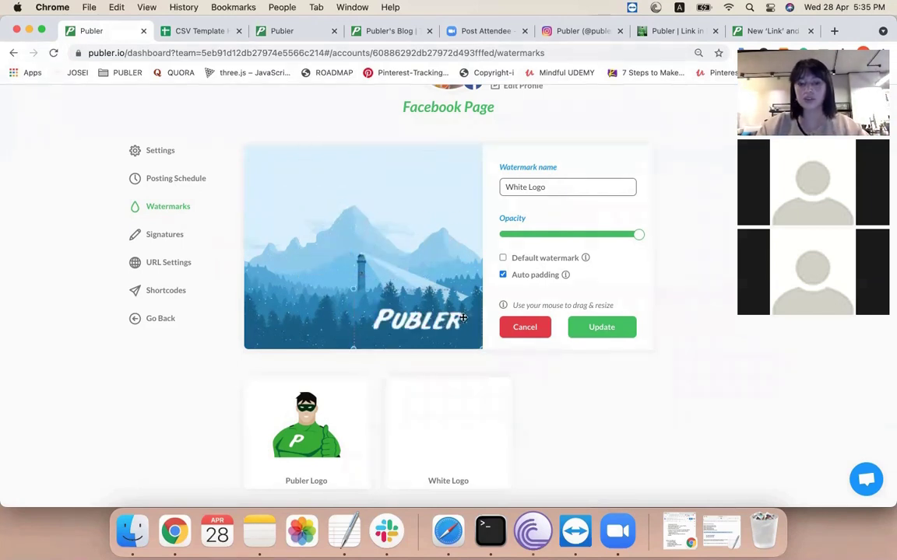
drag(352, 287, 451, 333)
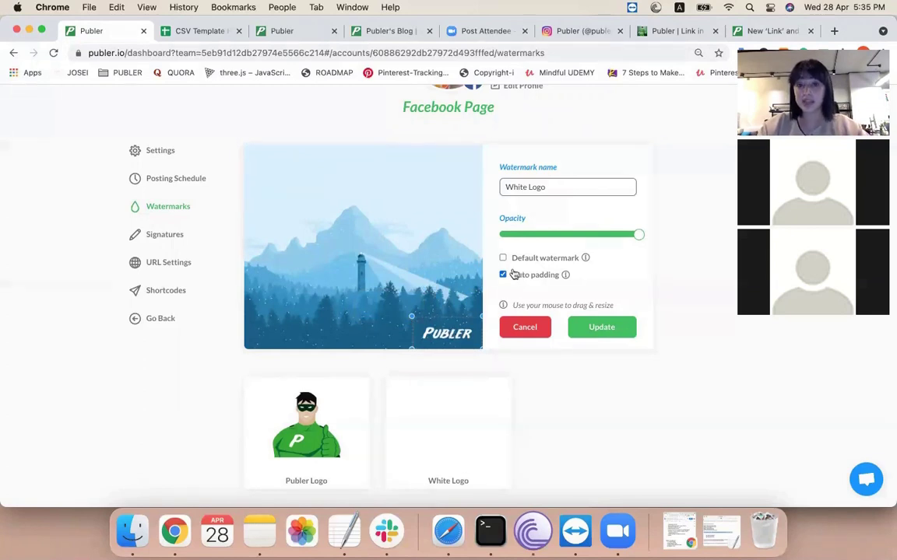
click(613, 330)
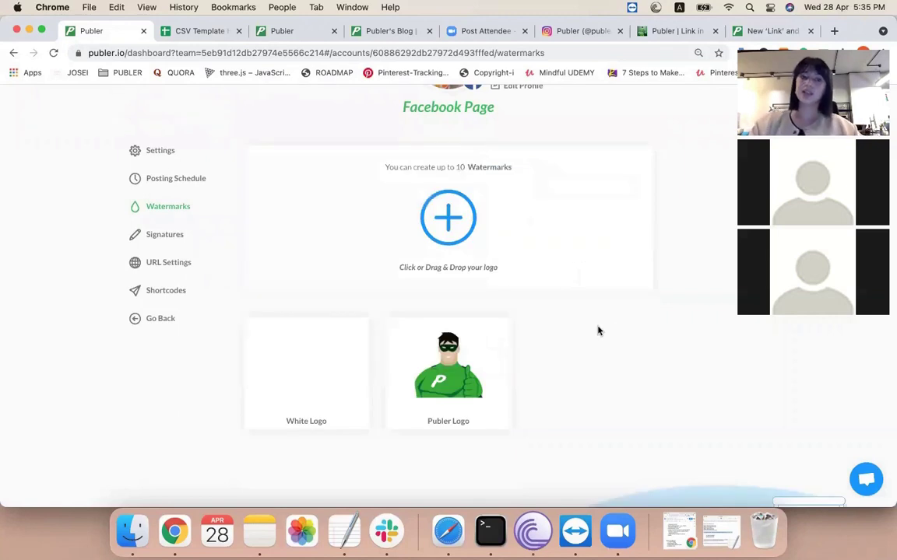
- Open the Publer dashboard in a new browser tab and place it directly after the watermark settings tab
scroll(168, 325, up, 2)
scroll(298, 267, up, 2)
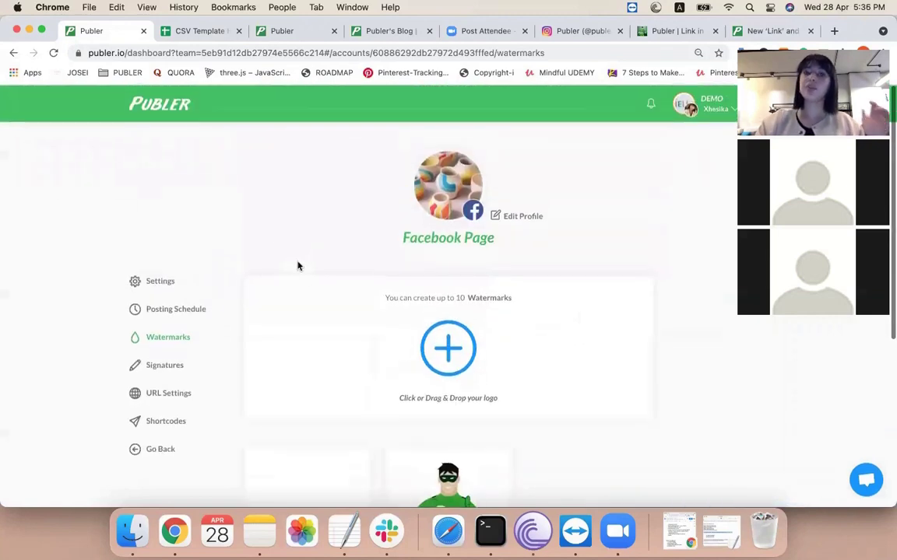
scroll(320, 286, down, 3)
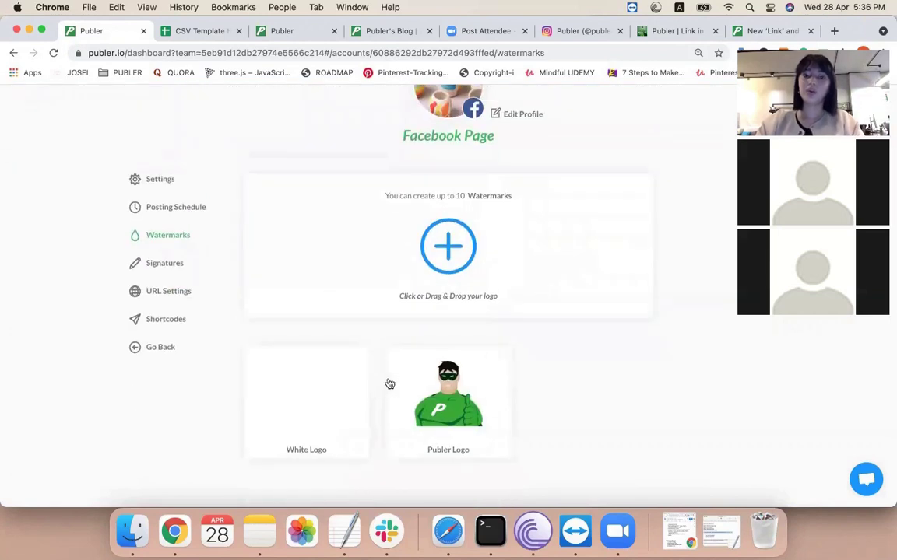
scroll(187, 171, up, 3)
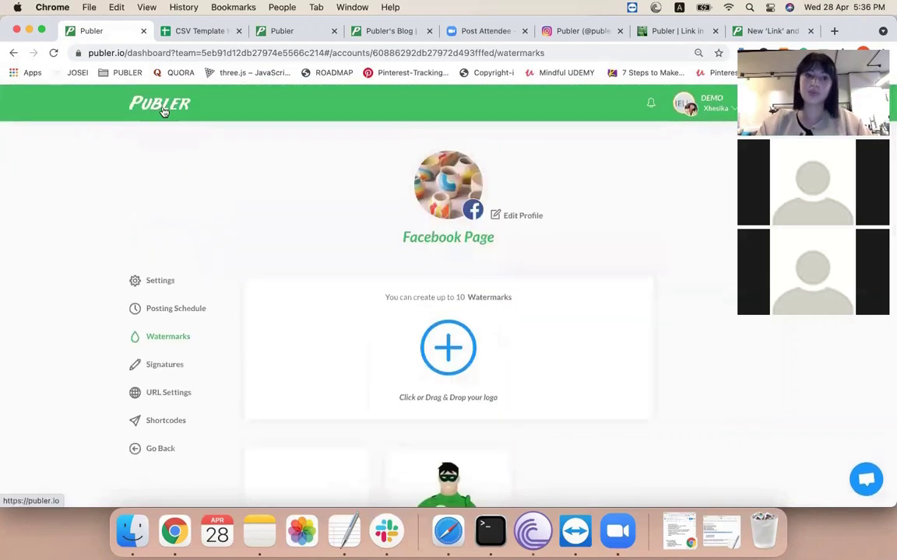
super+click(162, 112)
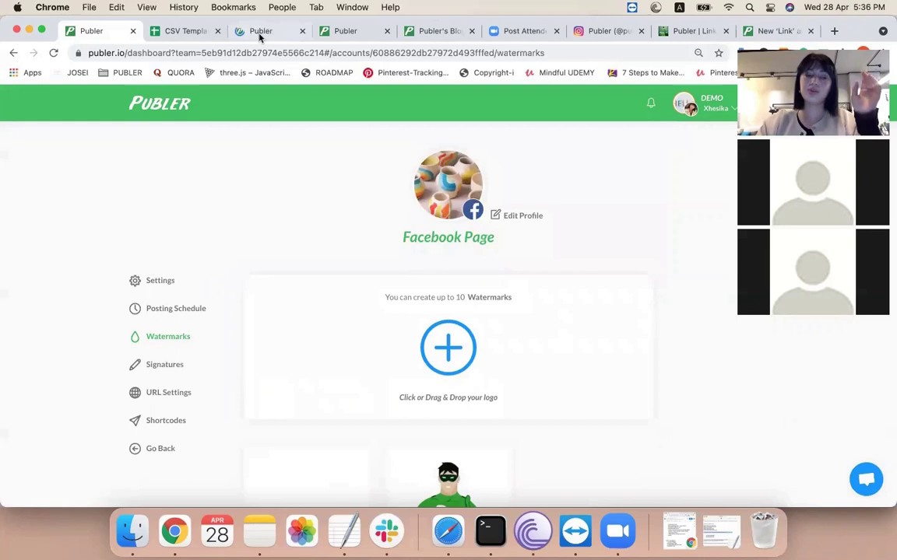
drag(236, 31, 183, 33)
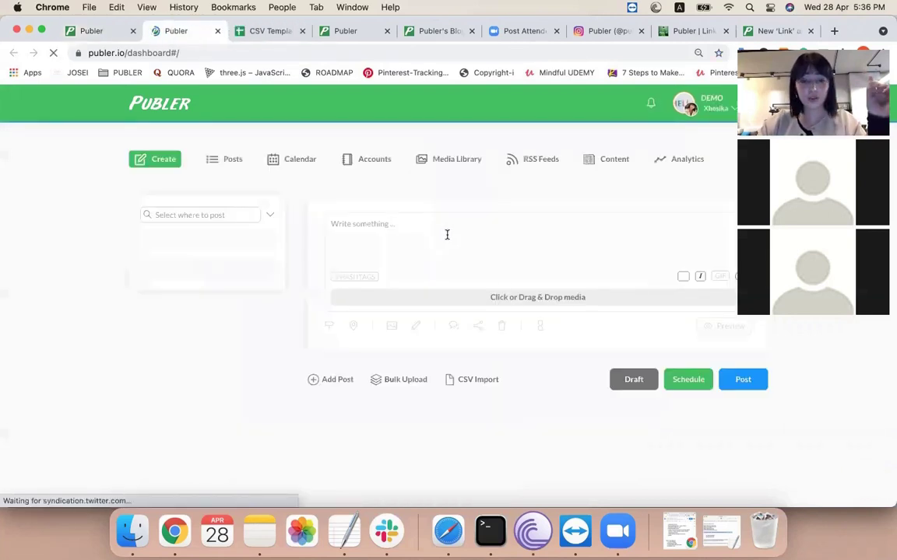
- Attach a photo of geometric shapes from the media library to a new Facebook Page post
click(462, 298)
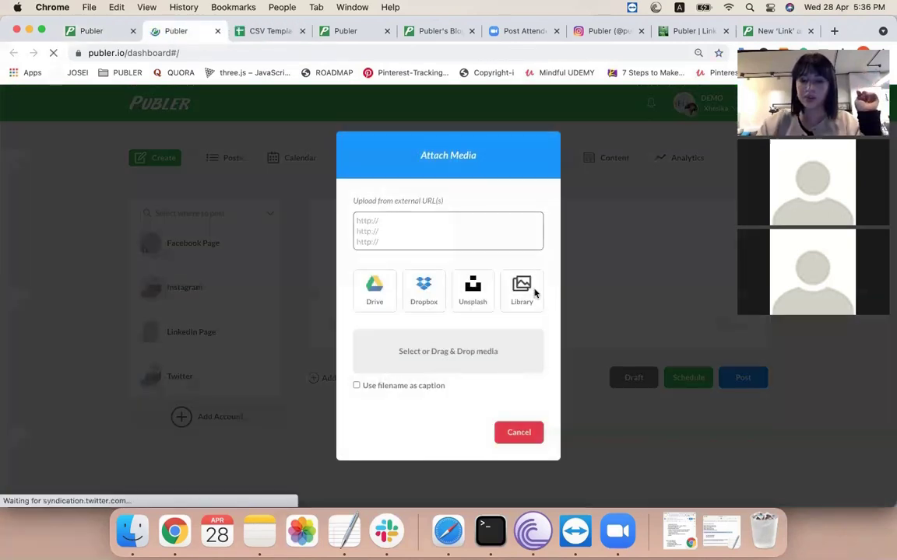
click(534, 289)
click(345, 262)
click(598, 430)
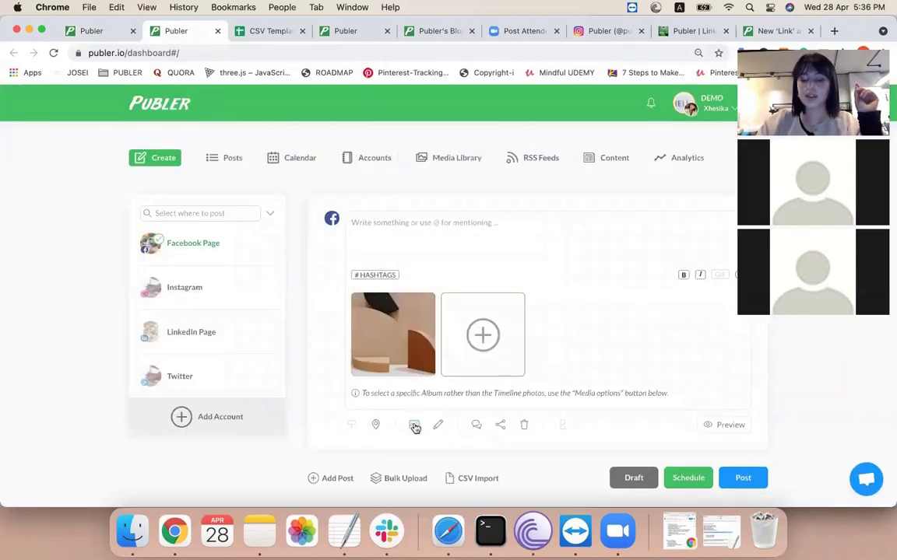
- Choose the White Logo watermark for the Facebook Page post's photo and display it on the image
click(414, 426)
click(445, 302)
click(447, 350)
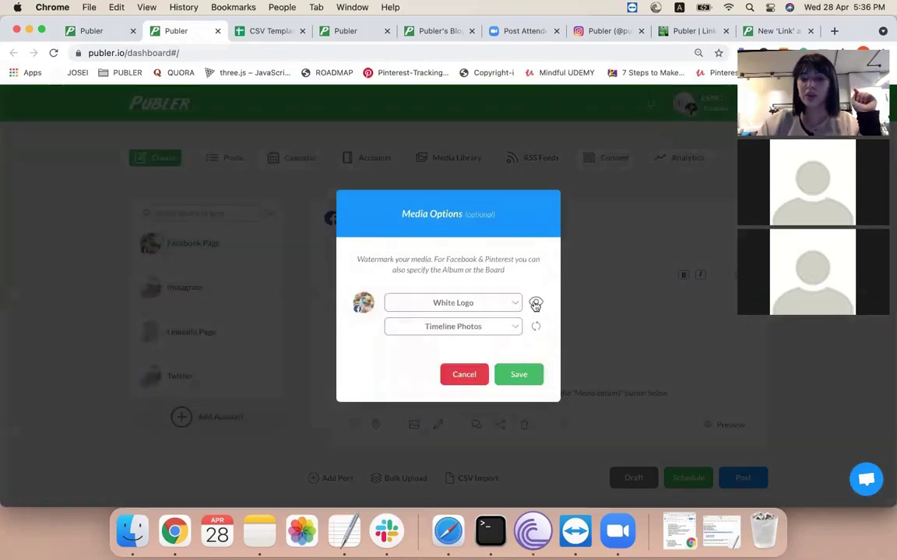
click(535, 303)
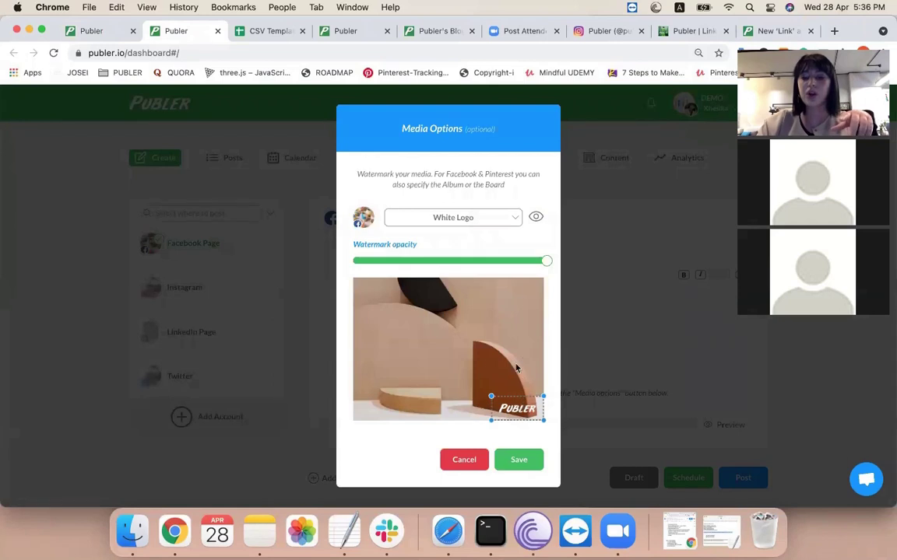
- Move the watermark to the photo's upper-right corner, save the media options and check the result in the post preview
drag(516, 408, 515, 289)
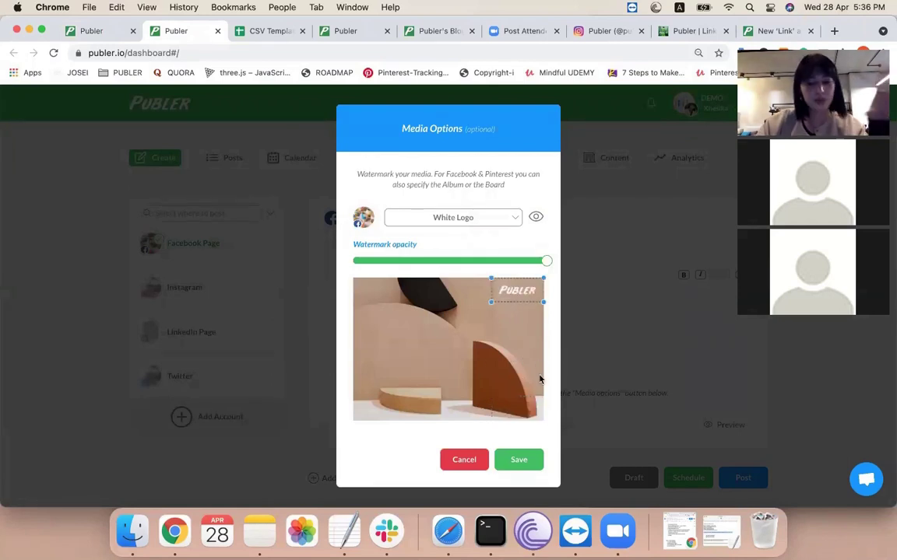
click(526, 459)
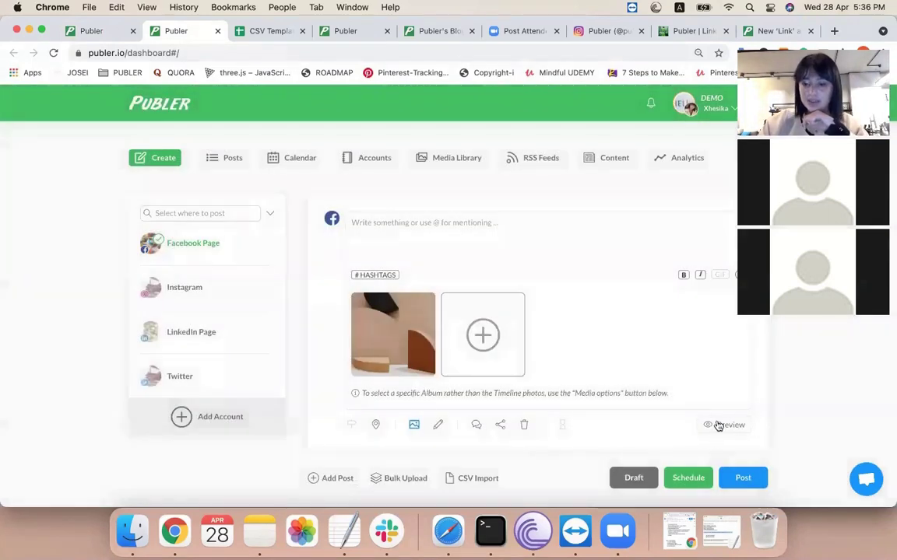
click(718, 425)
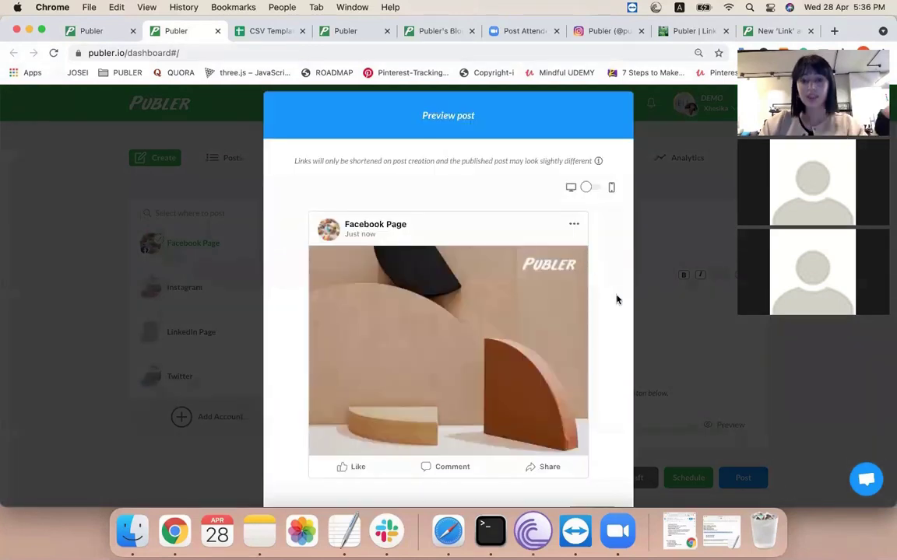
click(662, 286)
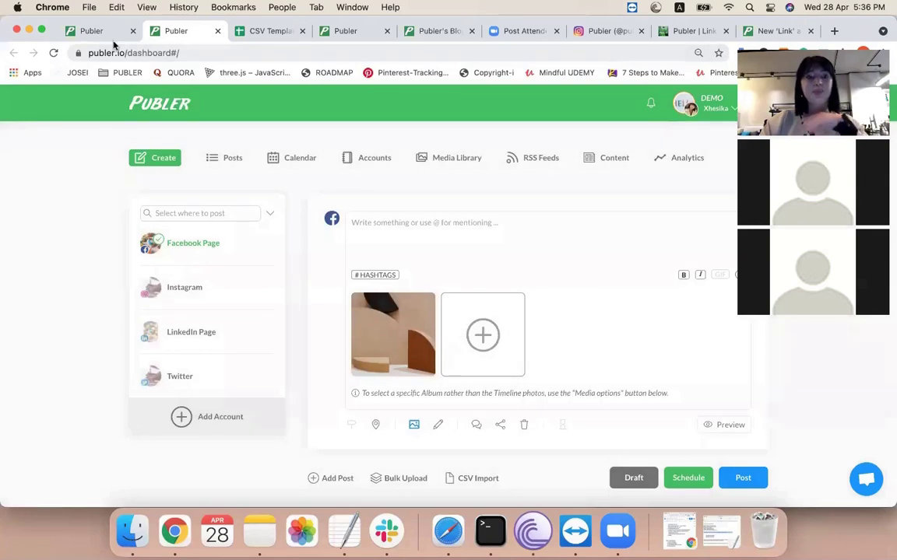
- Return to the browser tab with the Facebook Page account settings and review the account's saved signatures, Slogan and Contact Info
click(102, 34)
click(167, 372)
scroll(88, 338, down, 3)
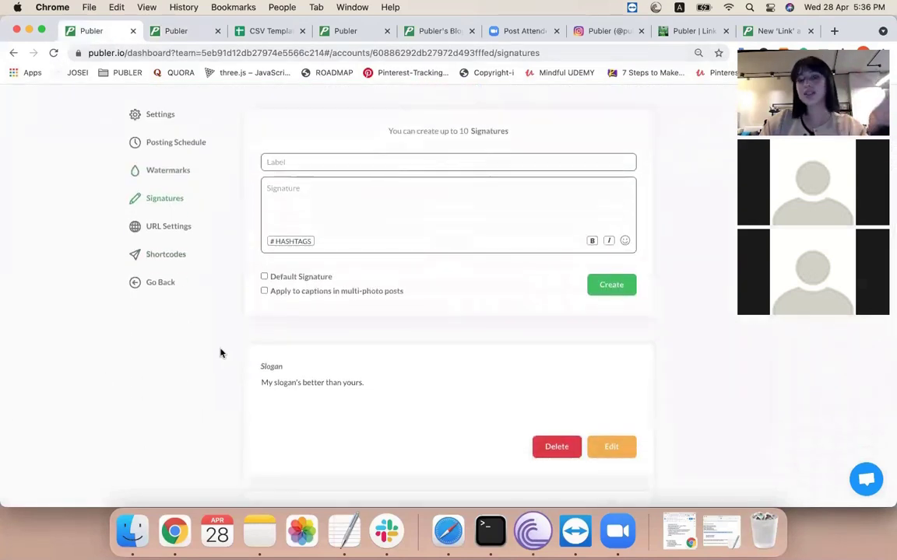
scroll(238, 355, down, 2)
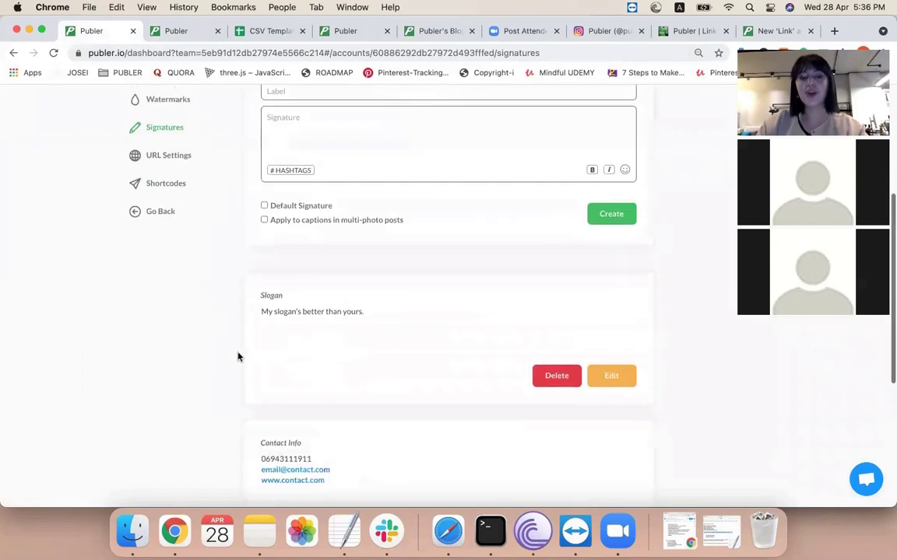
scroll(232, 340, up, 1)
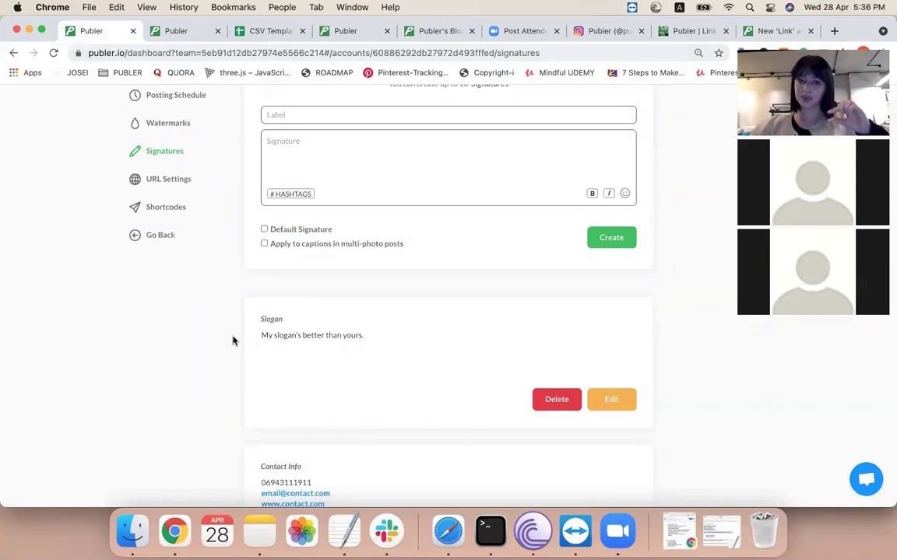
scroll(232, 341, down, 3)
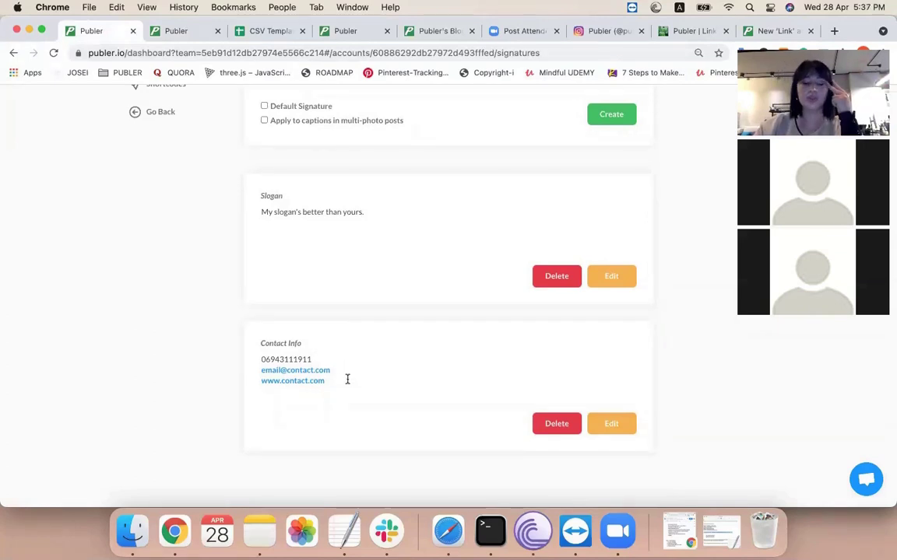
- Examine the saved Contact Info and Slogan signatures of the Facebook Page
drag(347, 379, 260, 355)
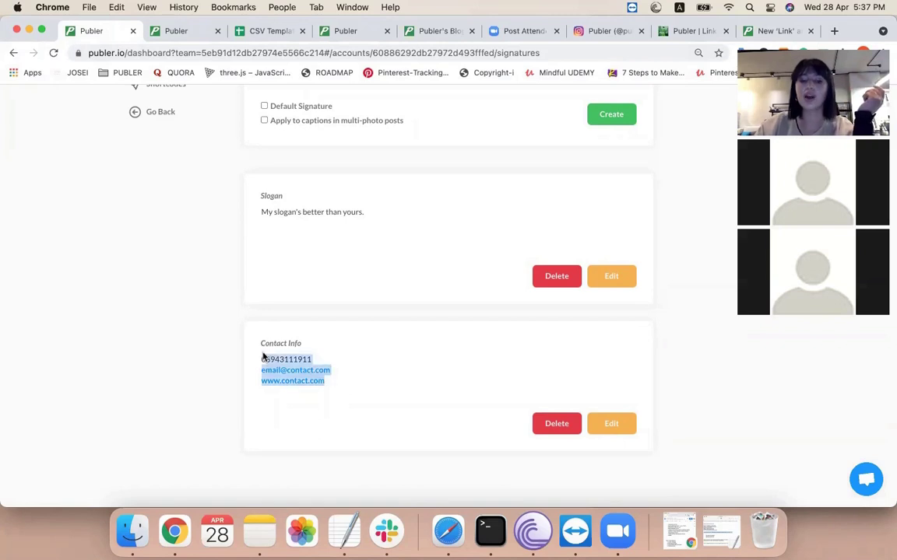
click(260, 356)
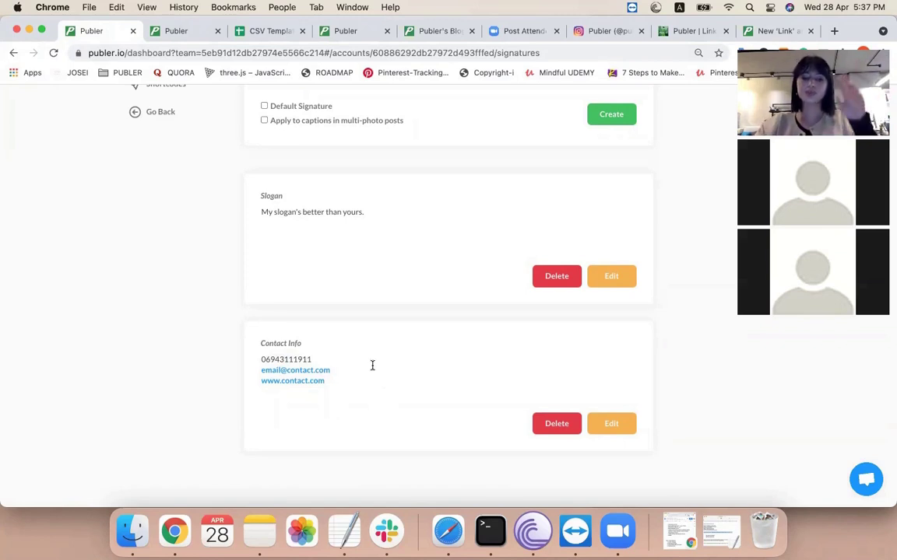
scroll(372, 366, up, 3)
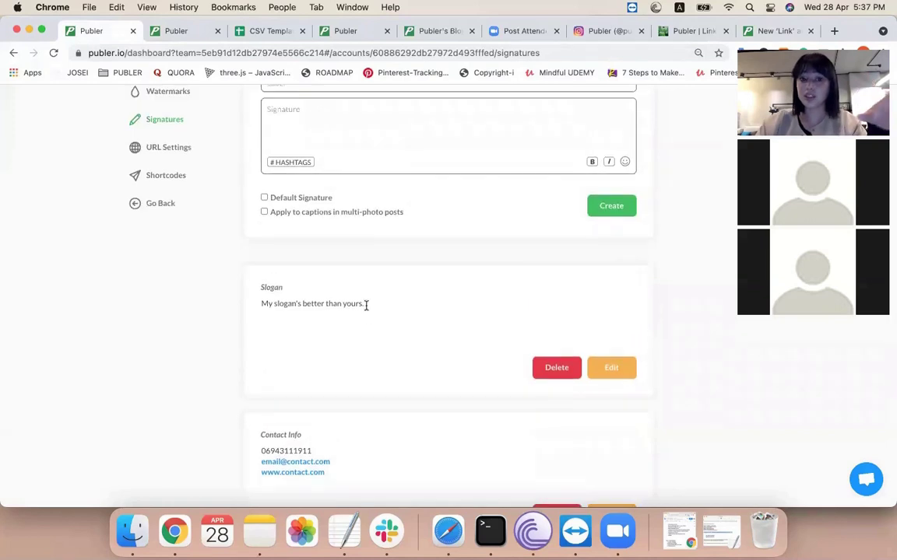
drag(260, 304, 406, 302)
click(402, 302)
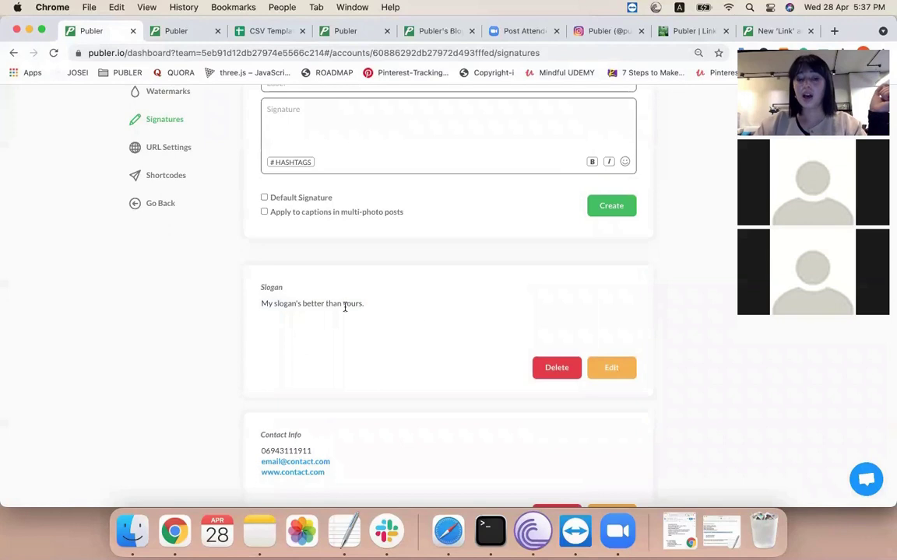
scroll(445, 307, up, 2)
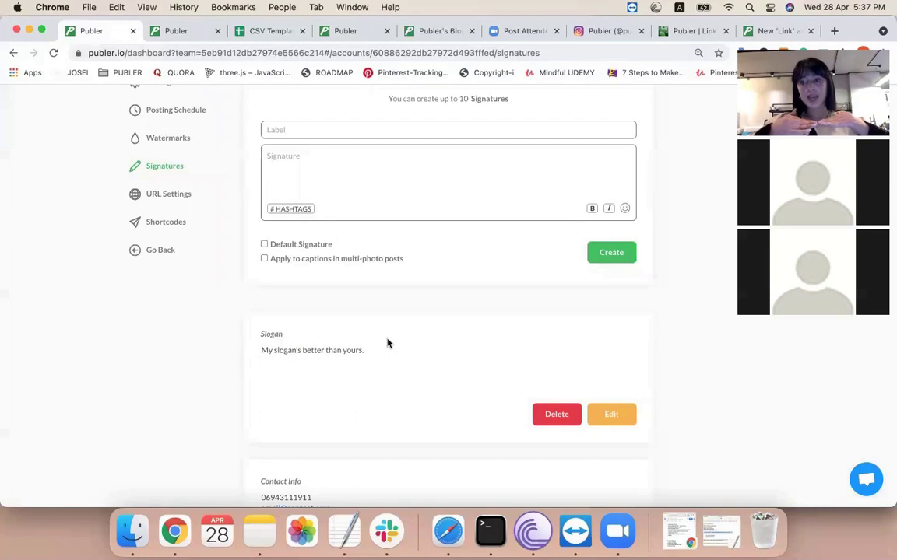
- In the Facebook Page post being composed, apply the Contact Info signature and save the selection
click(158, 31)
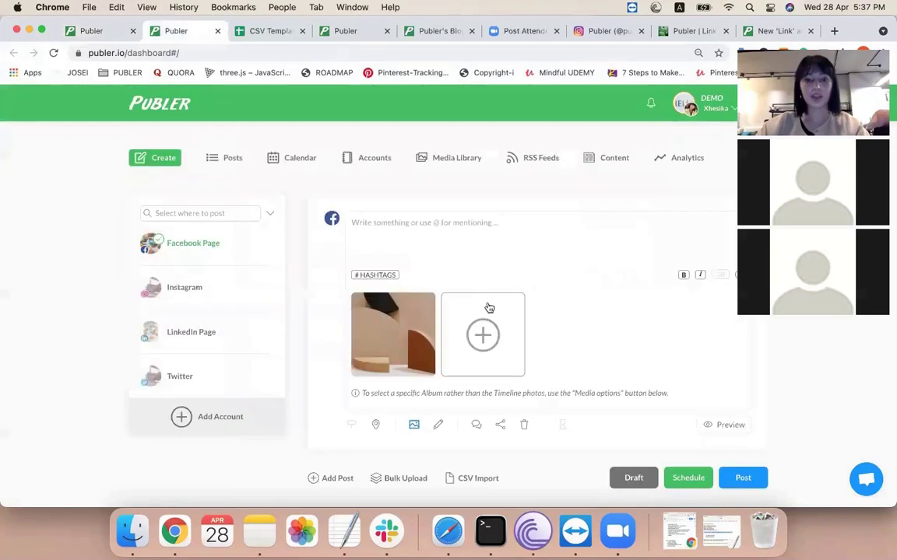
click(440, 425)
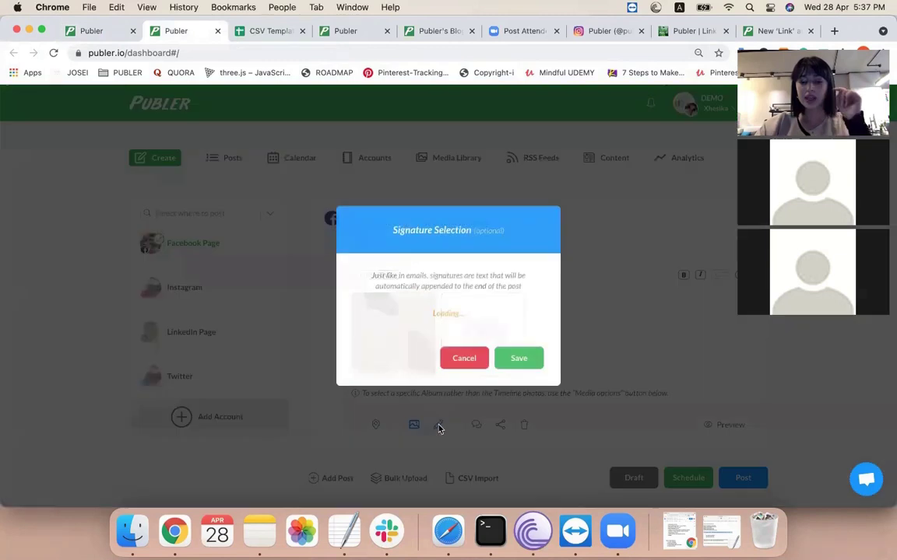
click(453, 315)
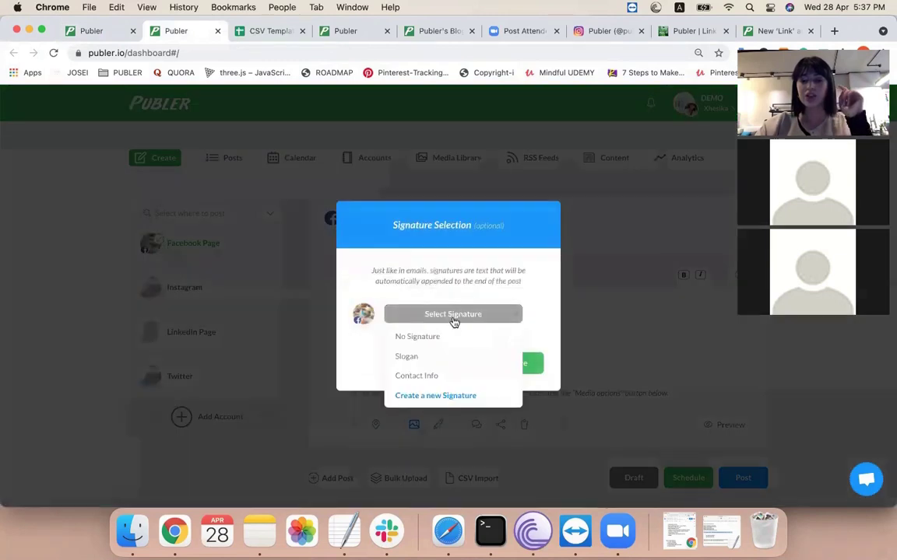
click(417, 377)
click(517, 363)
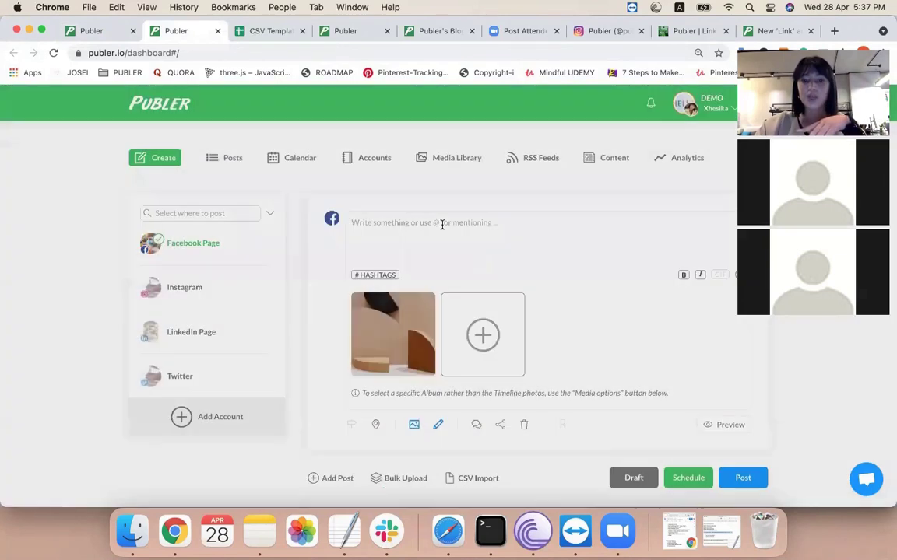
- Enter "TEXT" as the post's text and preview the post with its full caption expanded, then close the preview
text(TEXT)
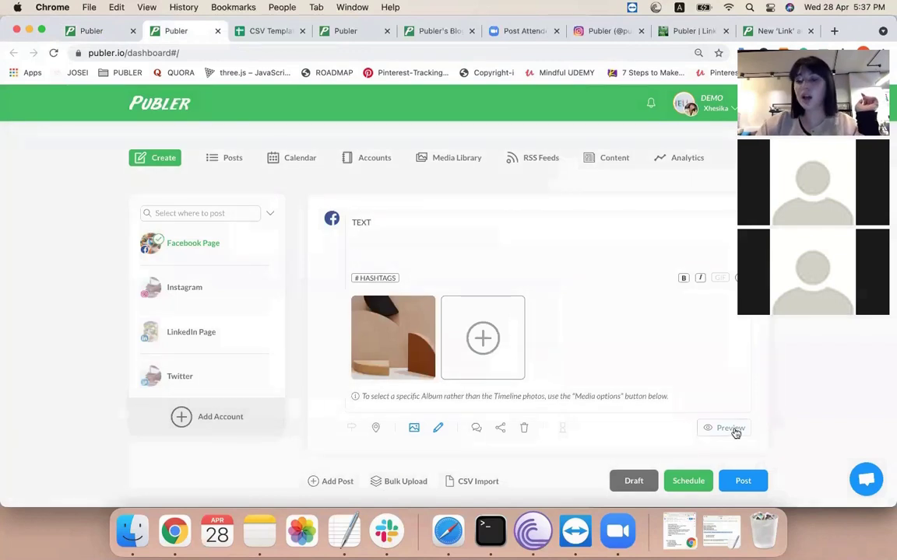
click(732, 426)
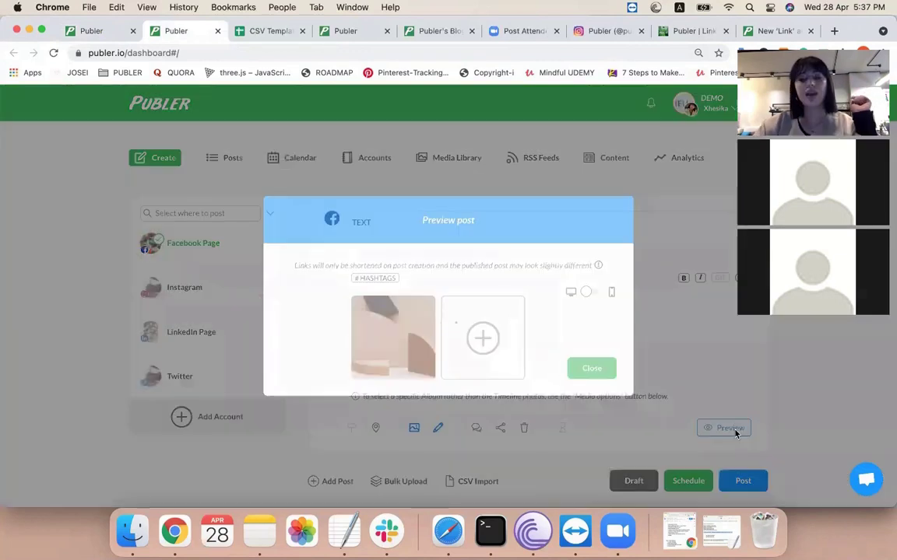
scroll(607, 280, down, 2)
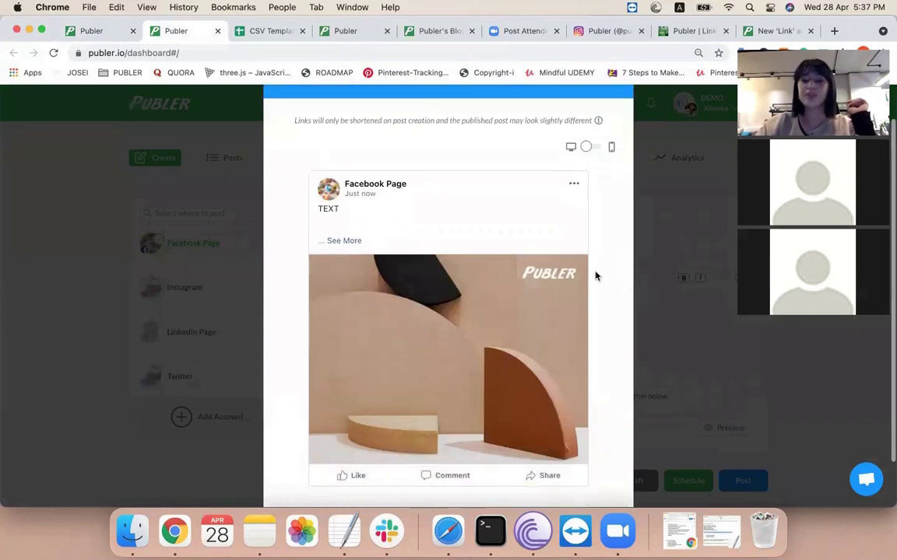
click(352, 241)
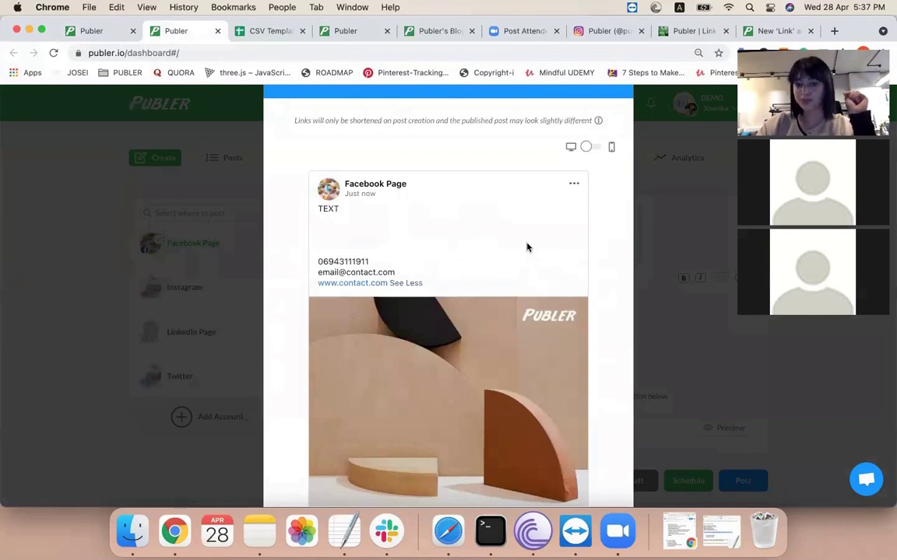
click(651, 249)
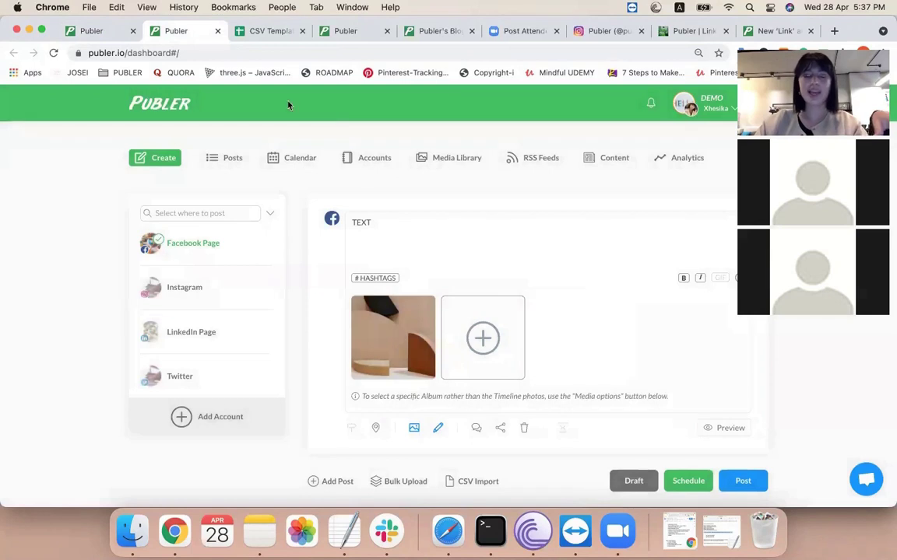
click(116, 34)
scroll(233, 206, up, 2)
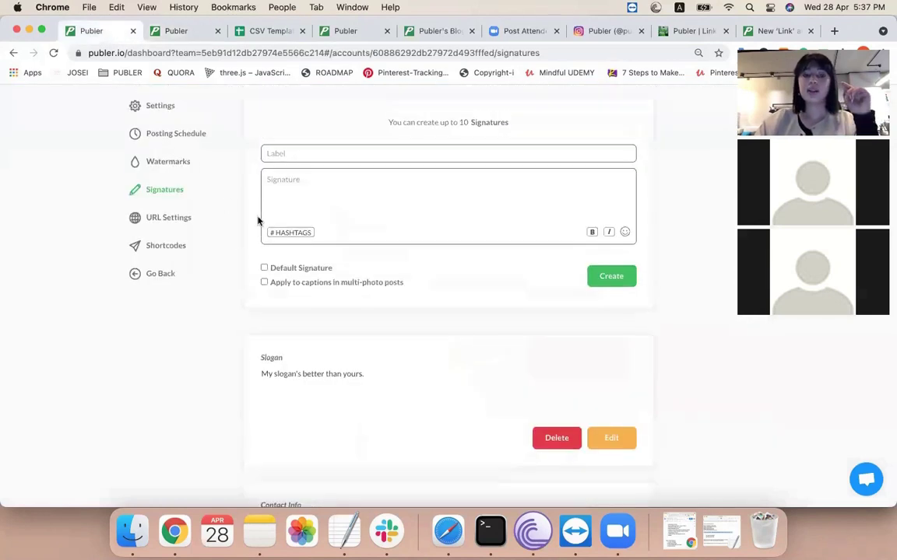
click(169, 267)
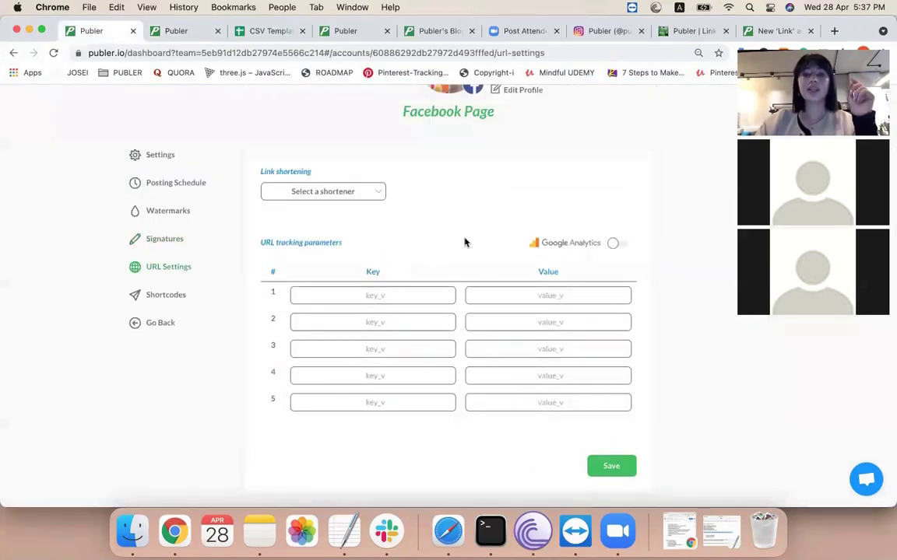
click(361, 196)
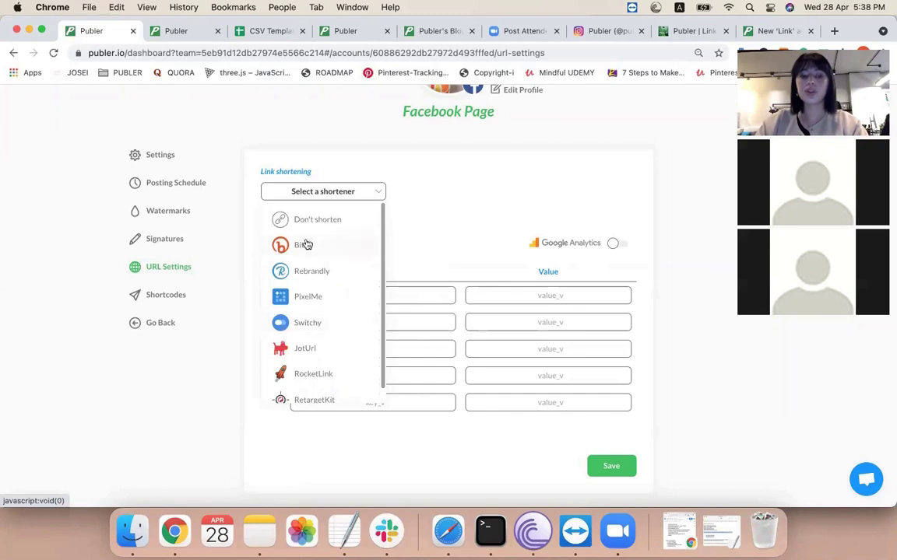
click(351, 244)
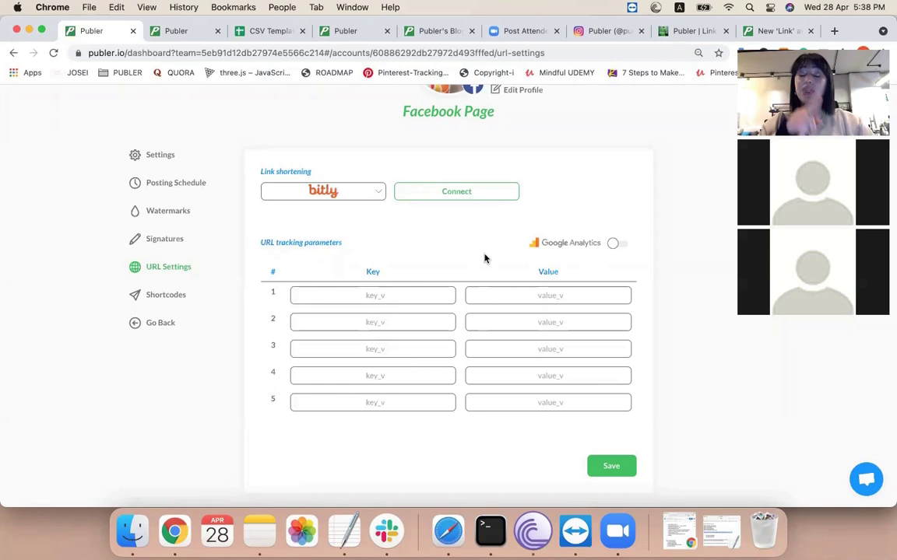
scroll(393, 196, up, 2)
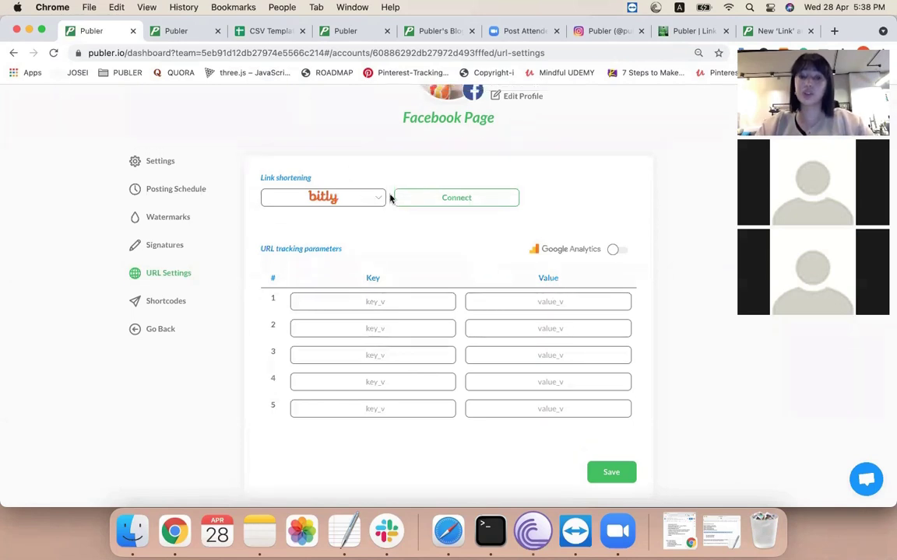
double_click(415, 139)
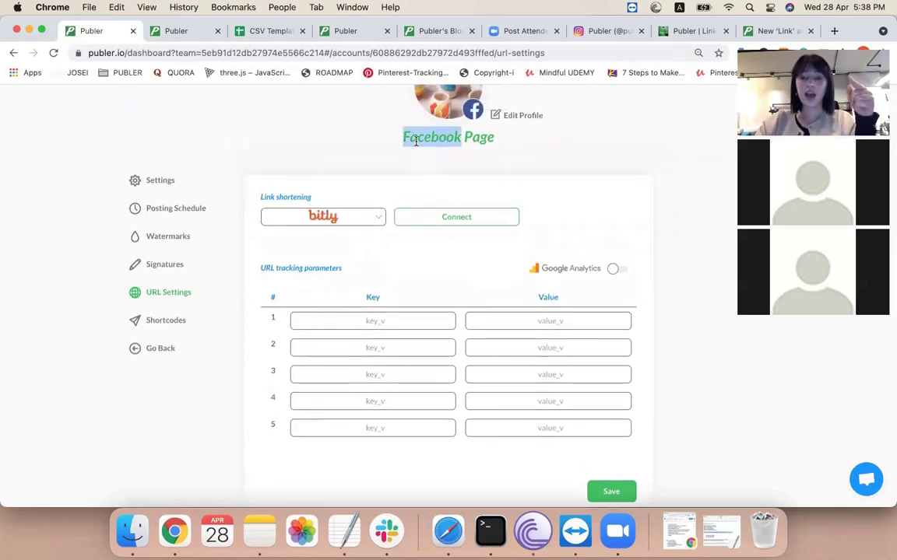
click(413, 135)
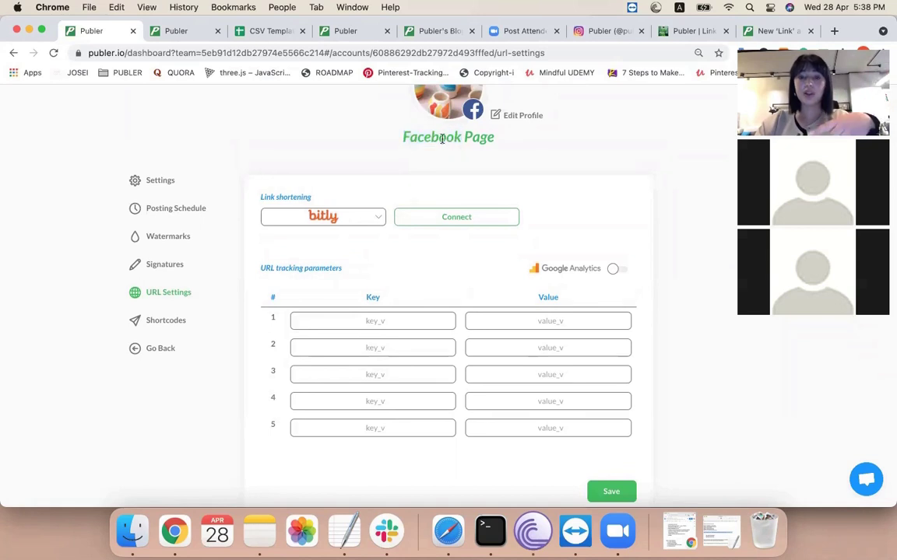
triple_click(471, 144)
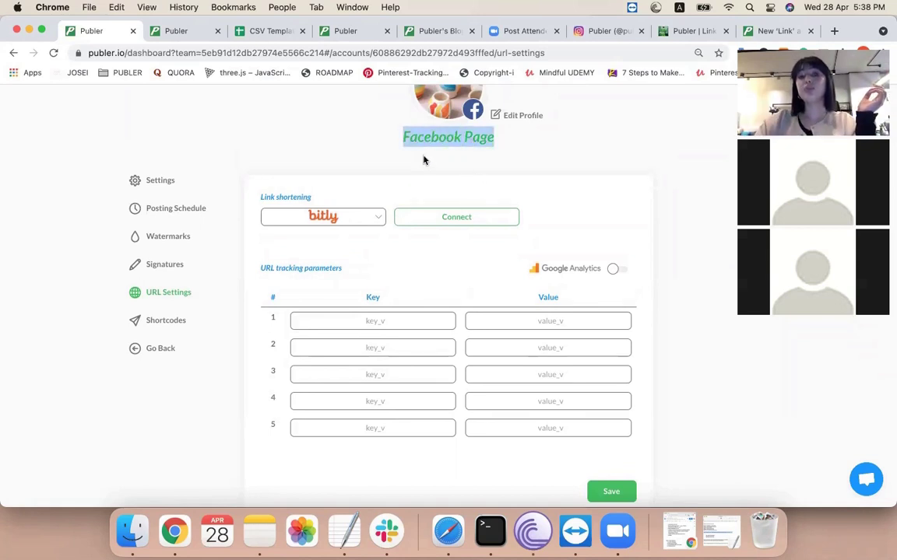
click(465, 138)
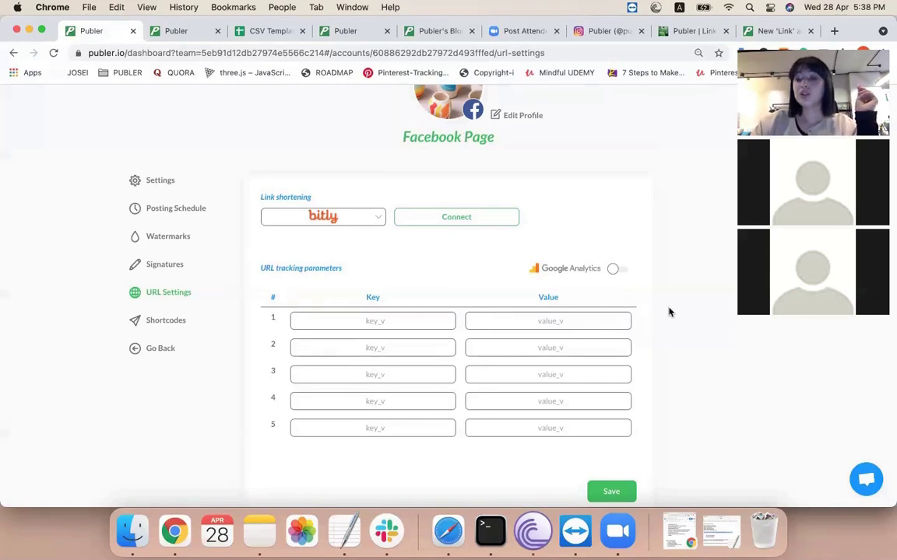
- Switch the Google Analytics tracking parameters on and off again, and try to save the URL settings with Bitly selected
click(623, 271)
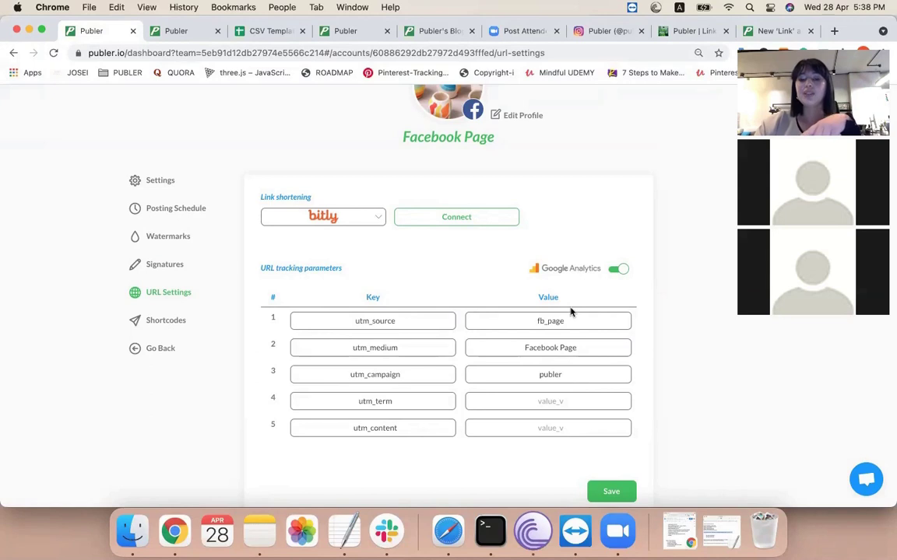
click(616, 270)
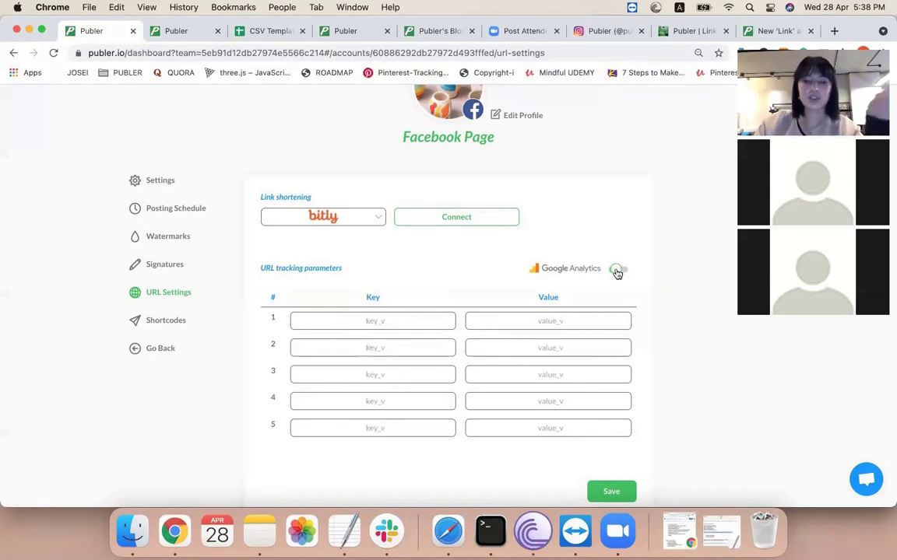
click(611, 492)
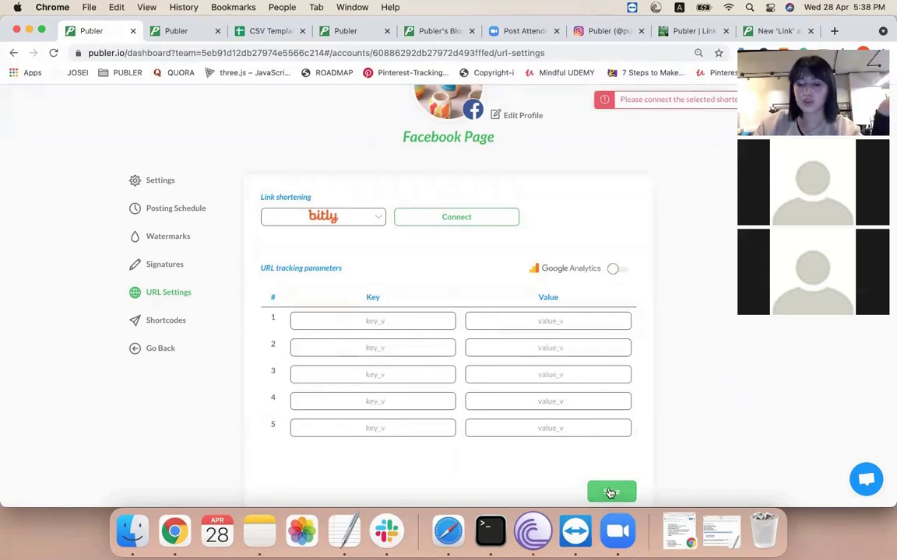
click(400, 224)
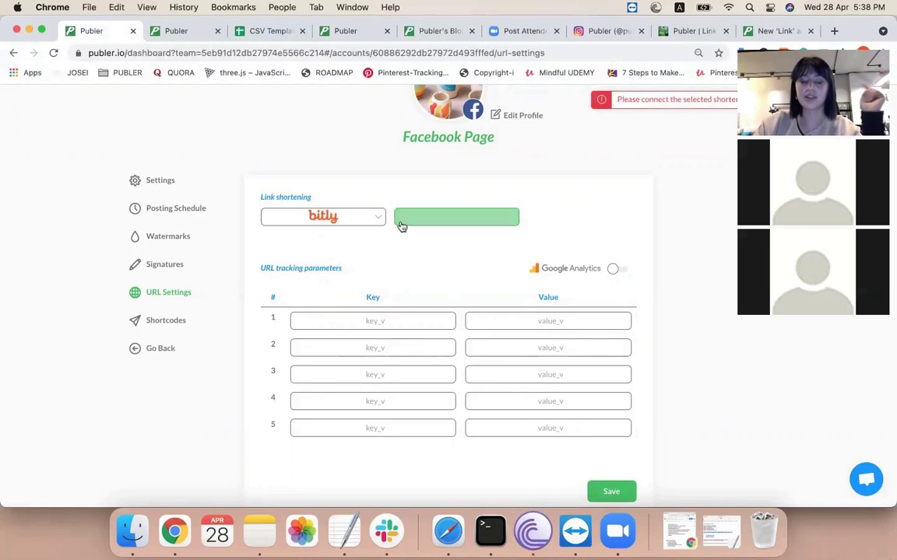
- Open the Facebook Page's shortcodes and examine the hashtag sets stored under collabs, hashtag2 and hashtag3
click(148, 320)
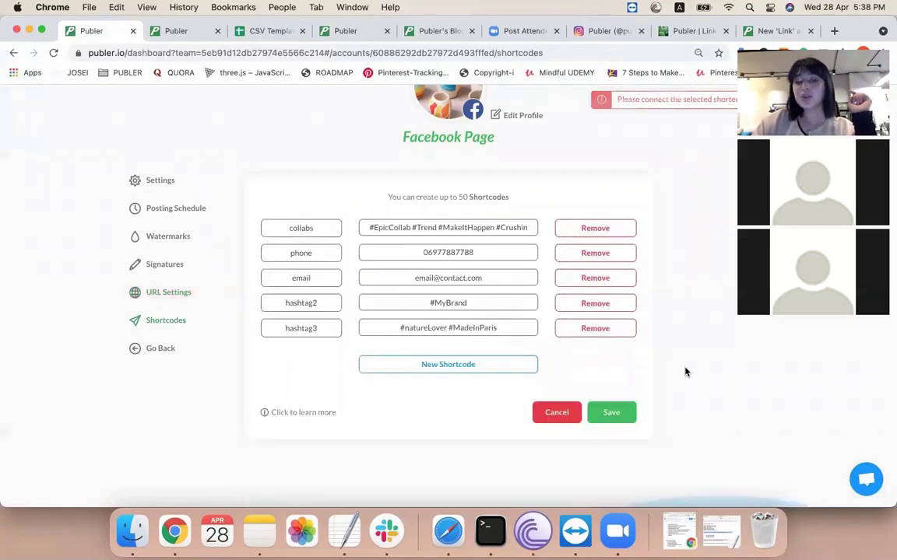
scroll(660, 363, up, 2)
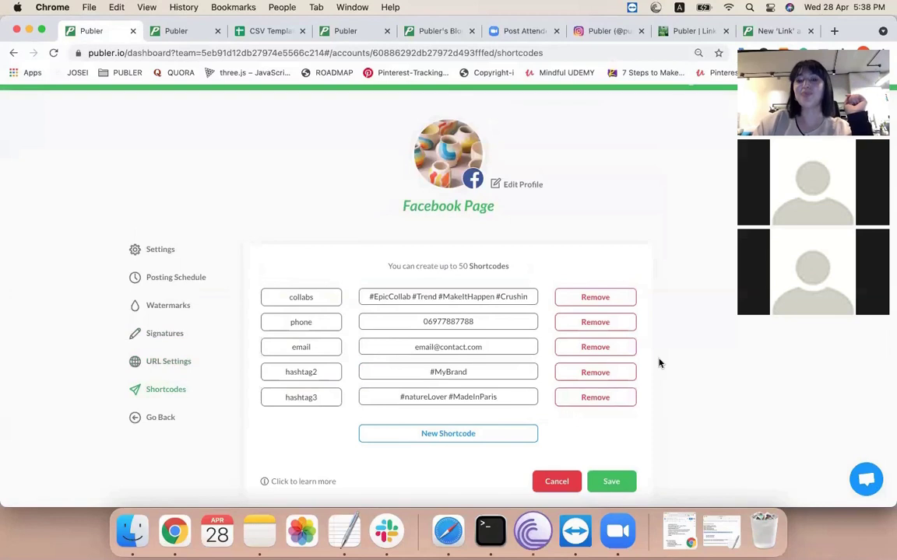
scroll(659, 363, down, 1)
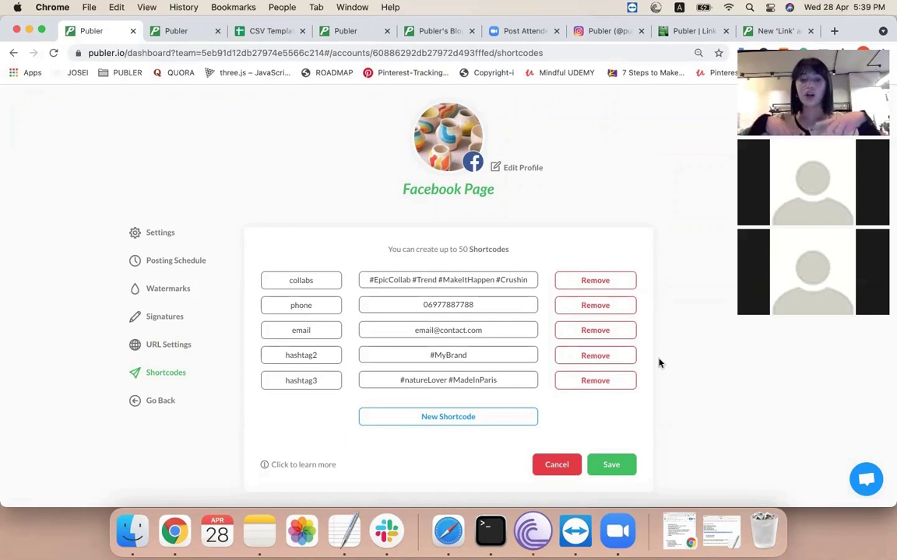
drag(281, 280, 536, 280)
click(534, 280)
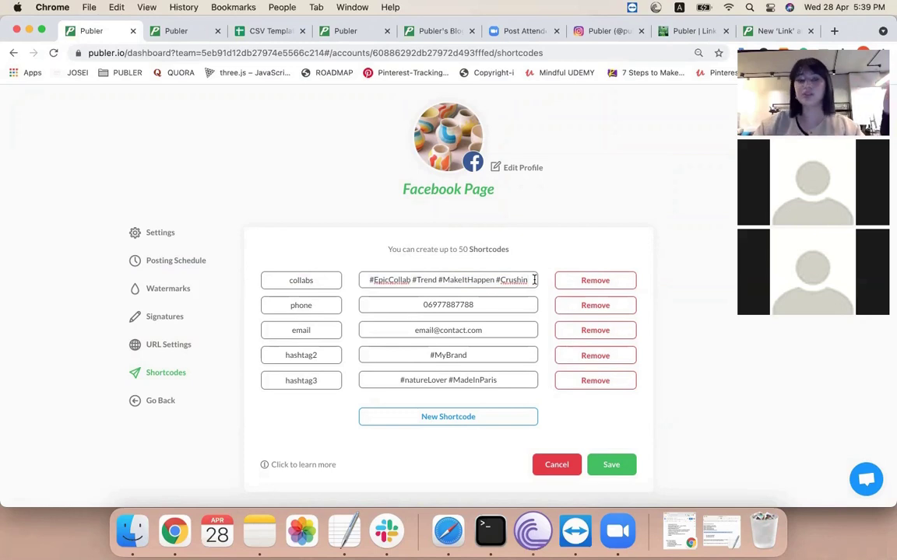
drag(371, 280, 522, 280)
click(348, 269)
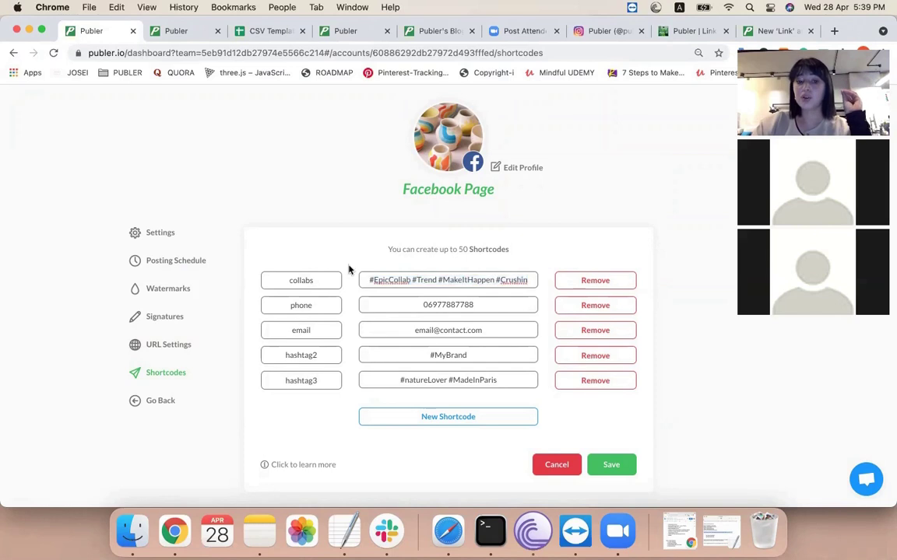
drag(369, 279, 548, 281)
click(547, 283)
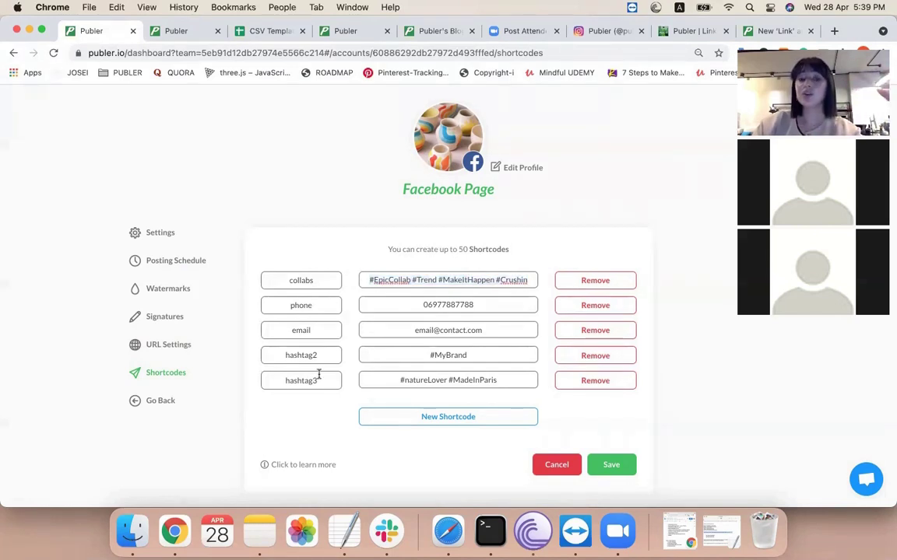
drag(388, 354, 492, 356)
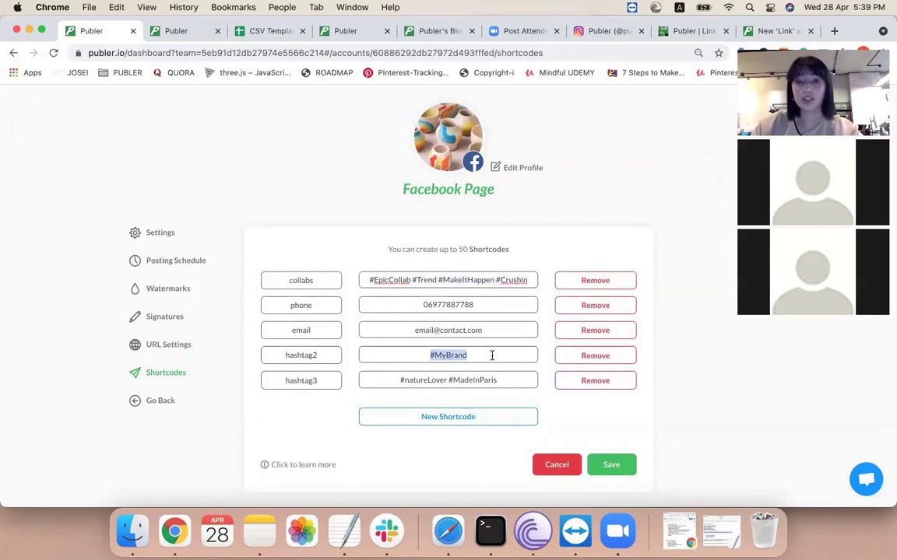
drag(362, 380, 511, 381)
click(434, 339)
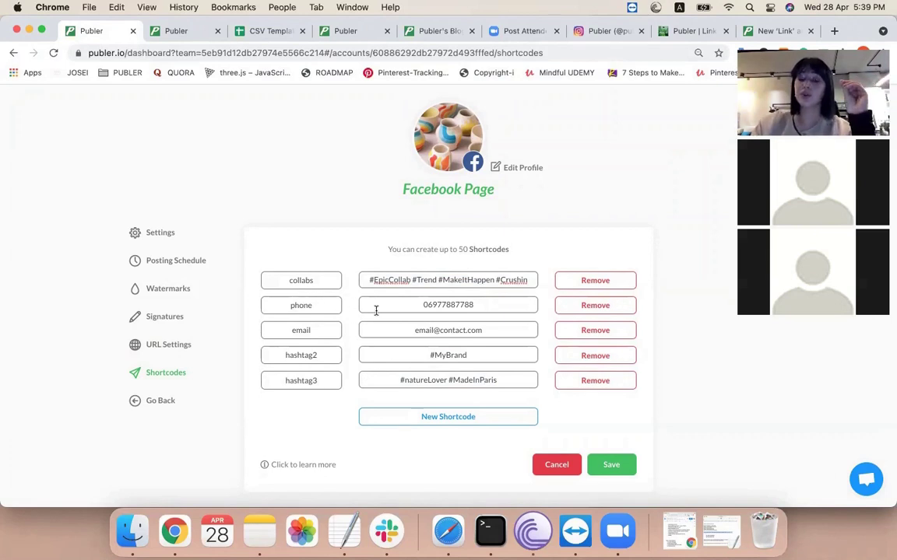
- Examine the values stored for the phone and email shortcodes and save the Facebook Page's shortcodes
drag(376, 309, 535, 304)
click(427, 324)
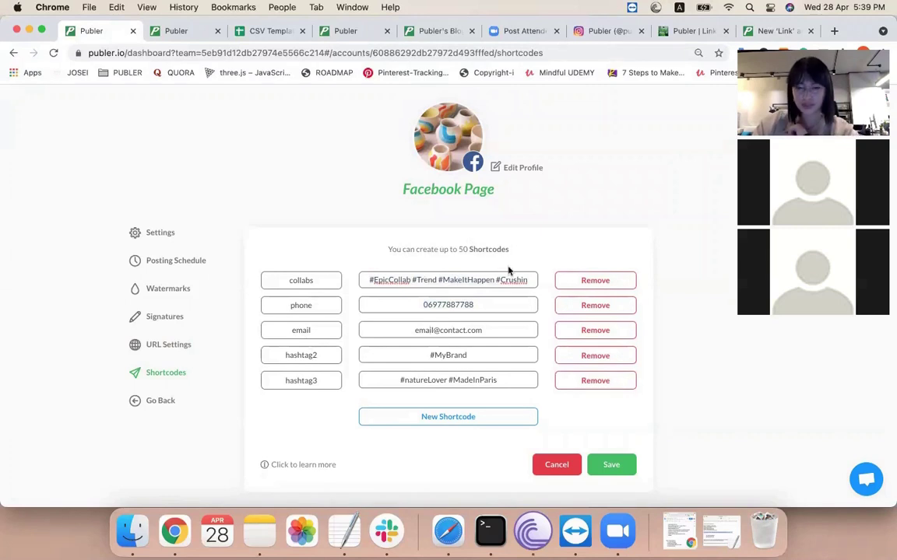
click(611, 464)
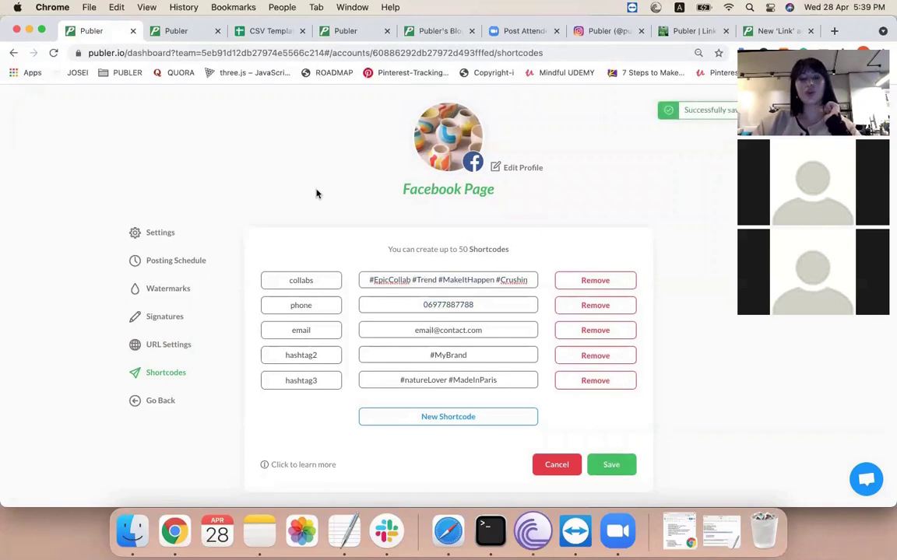
- Return to the post draft and add a line "CALL US ON" followed by the phone shortcode
click(176, 31)
click(398, 242)
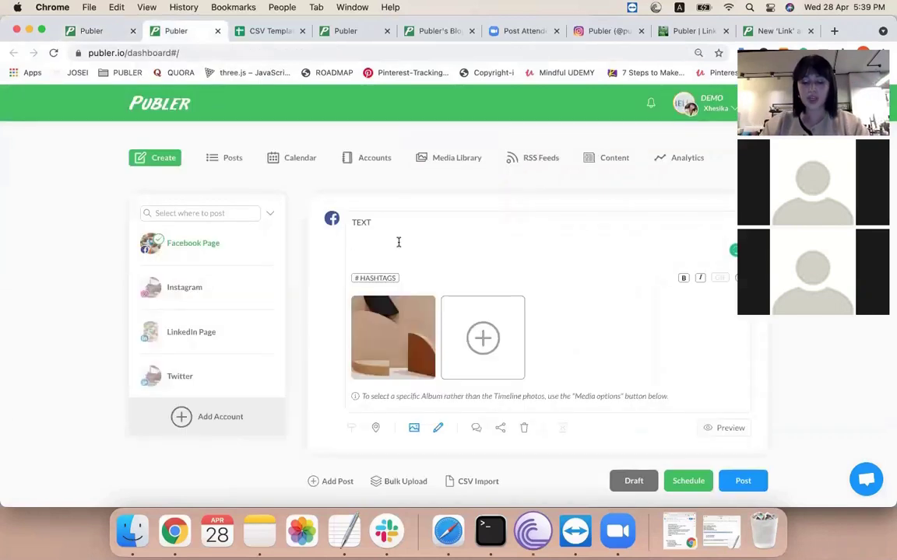
text(CALL US ON)
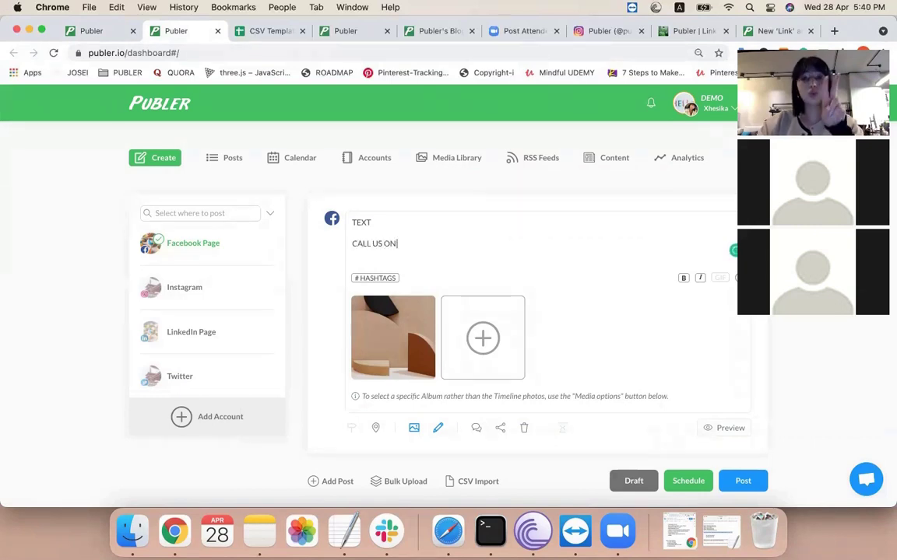
text( {)
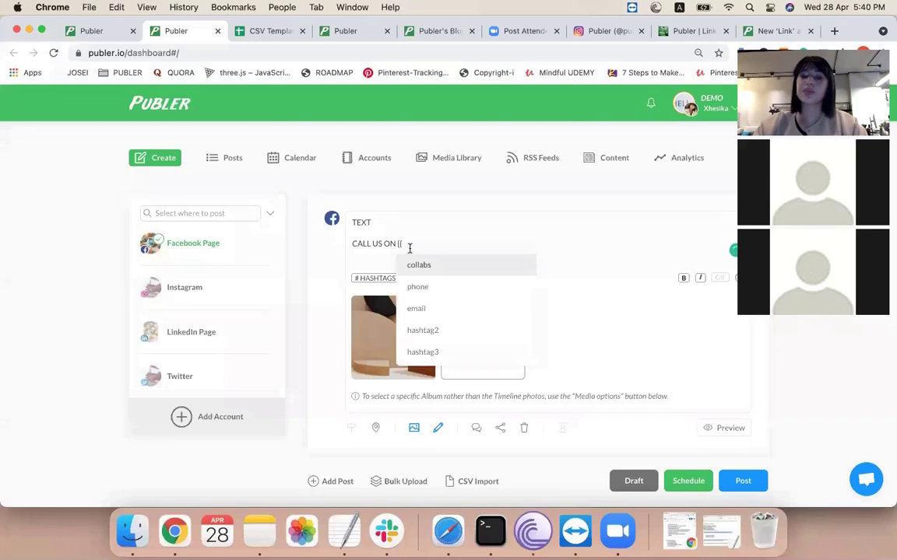
text({)
click(427, 286)
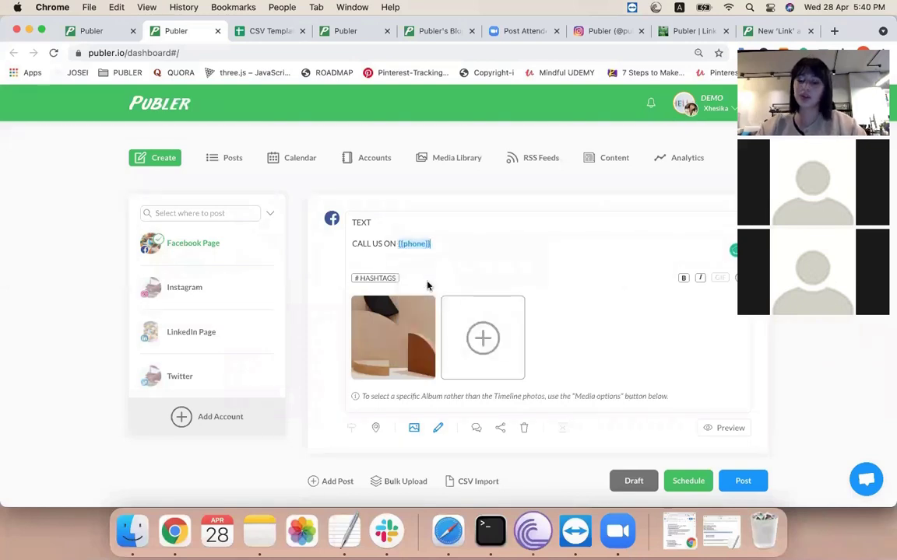
- Add another line to the post reading "CONTACT US" followed by the email shortcode
key(Return)
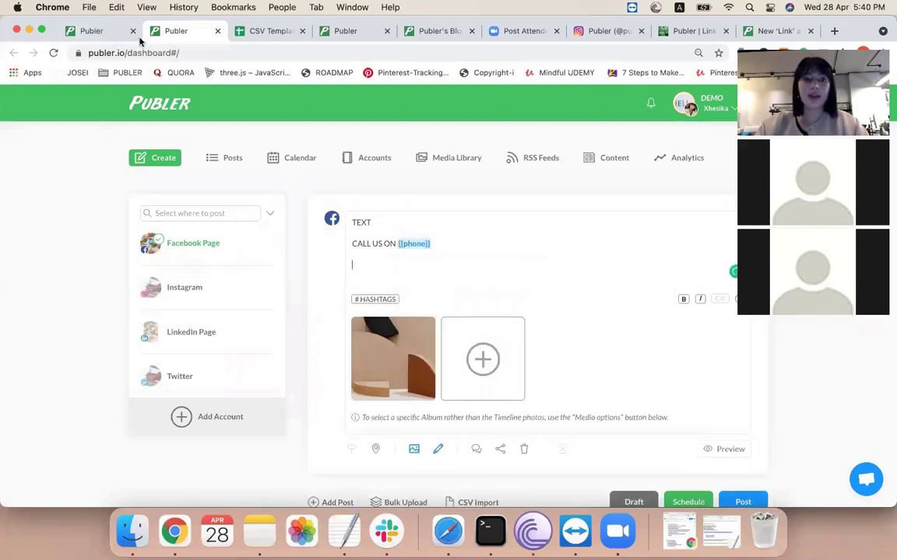
click(105, 30)
click(172, 30)
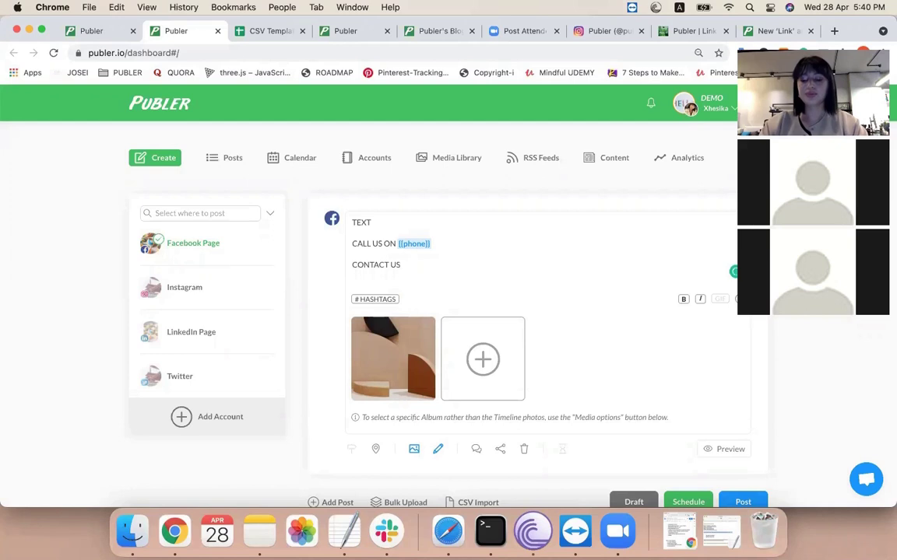
text({{)
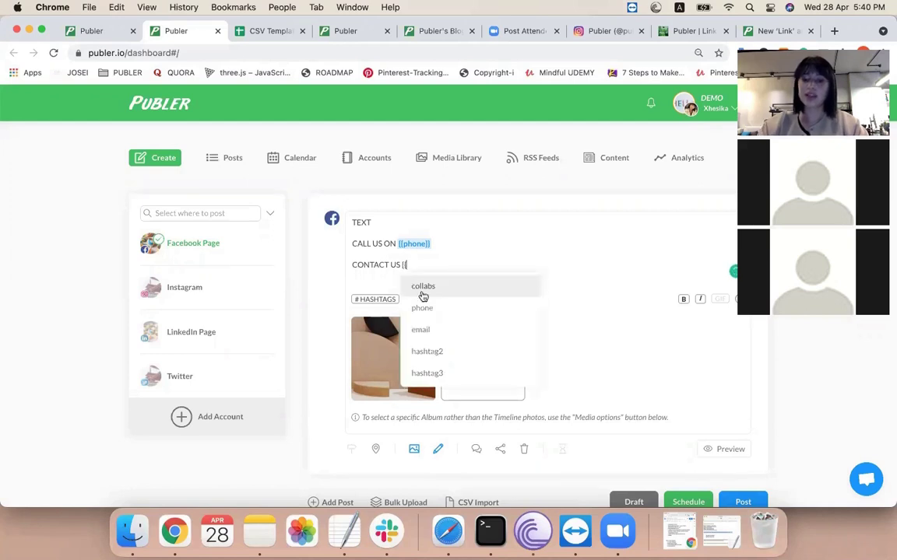
click(435, 328)
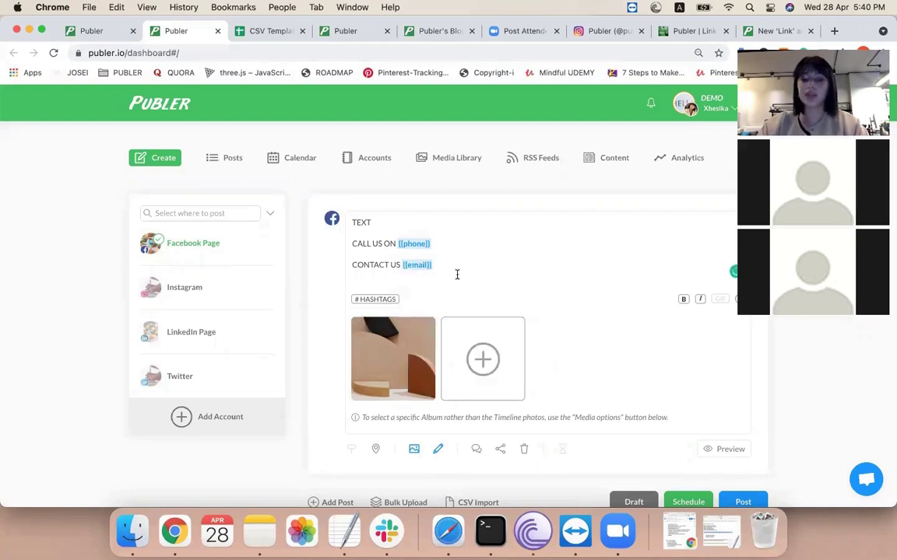
- Insert the collabs shortcode a few blank lines below the contact line of the post
key(Return)
key(Return)
key(Return)
key(Return)
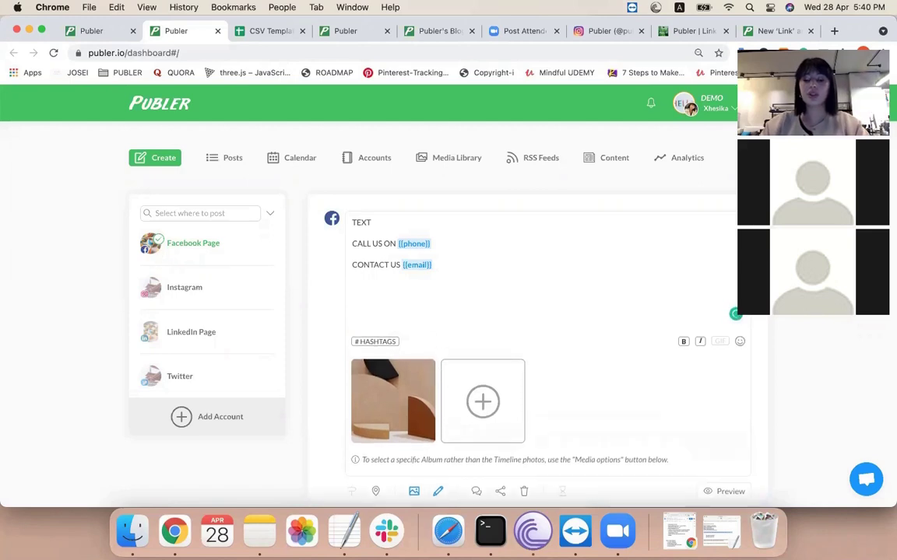
text({{)
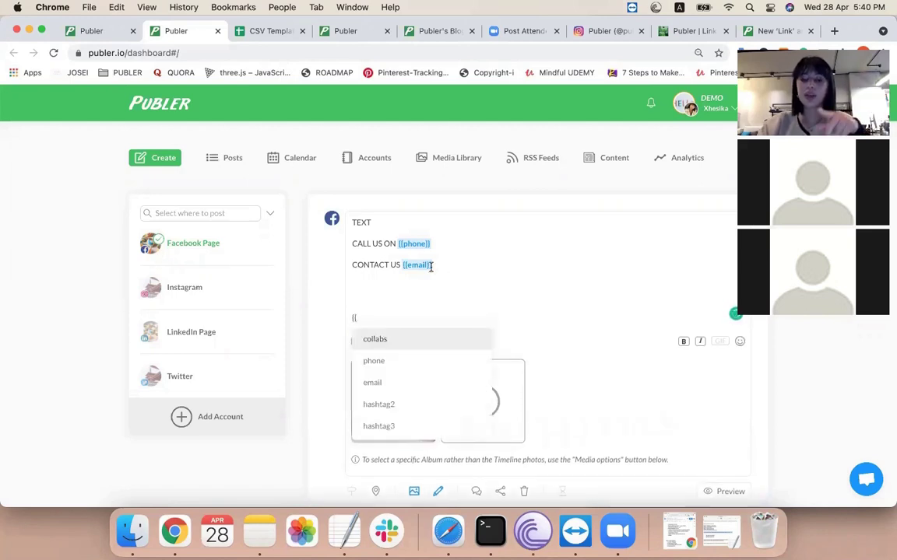
click(400, 340)
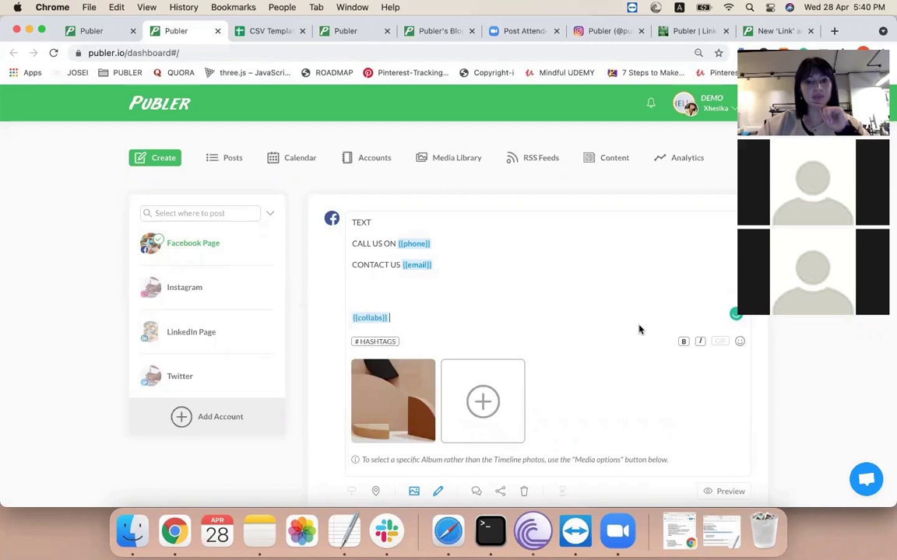
- Remove the signature from the Facebook Page post in the signature selection
scroll(604, 286, down, 1)
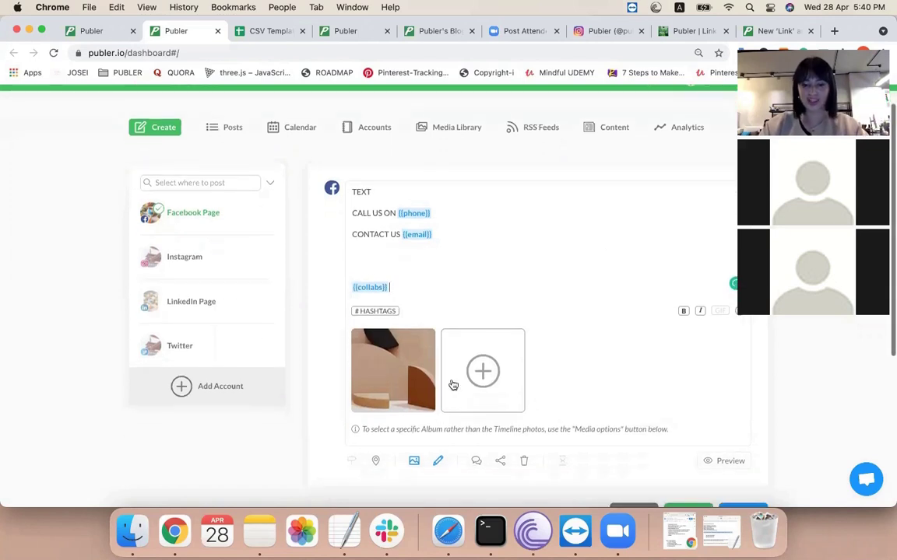
click(438, 462)
click(474, 316)
click(425, 336)
click(515, 363)
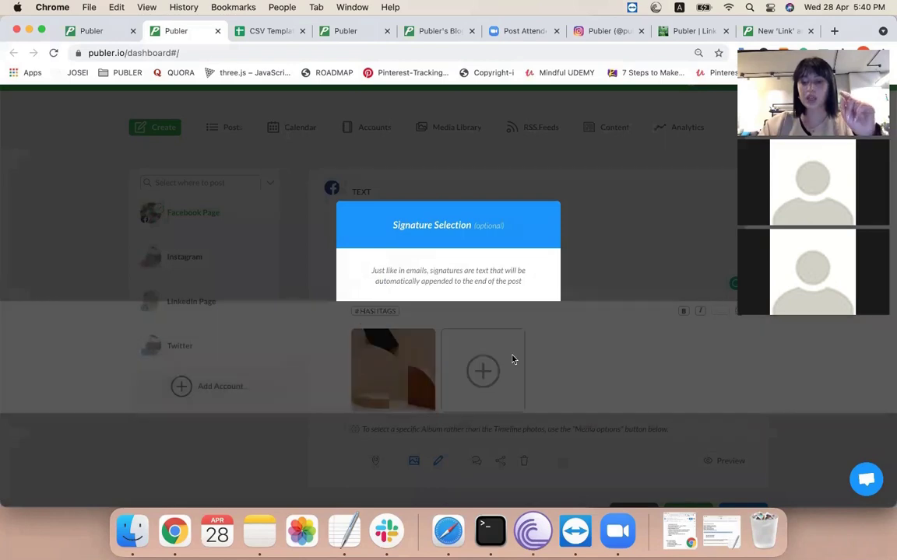
- Preview the post with its full caption expanded to check how the shortcodes are filled in, then close the preview
click(730, 460)
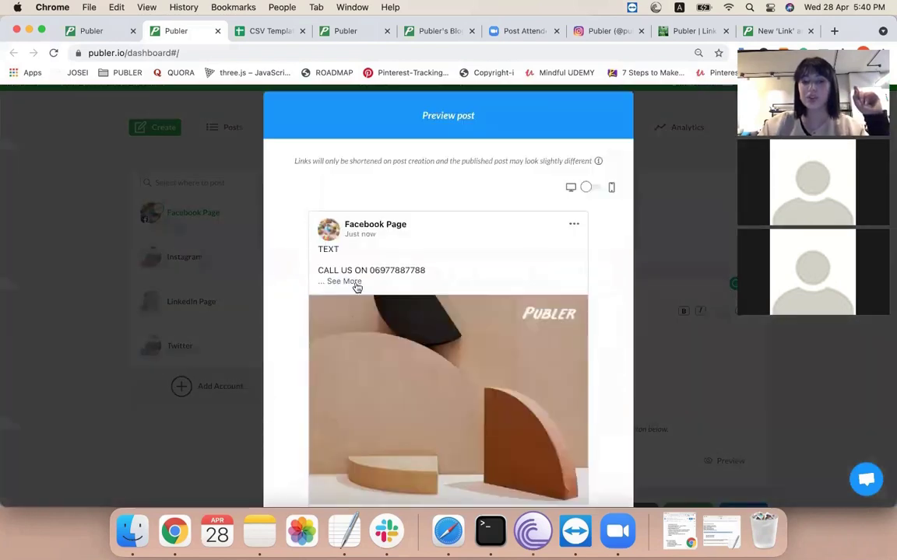
click(355, 282)
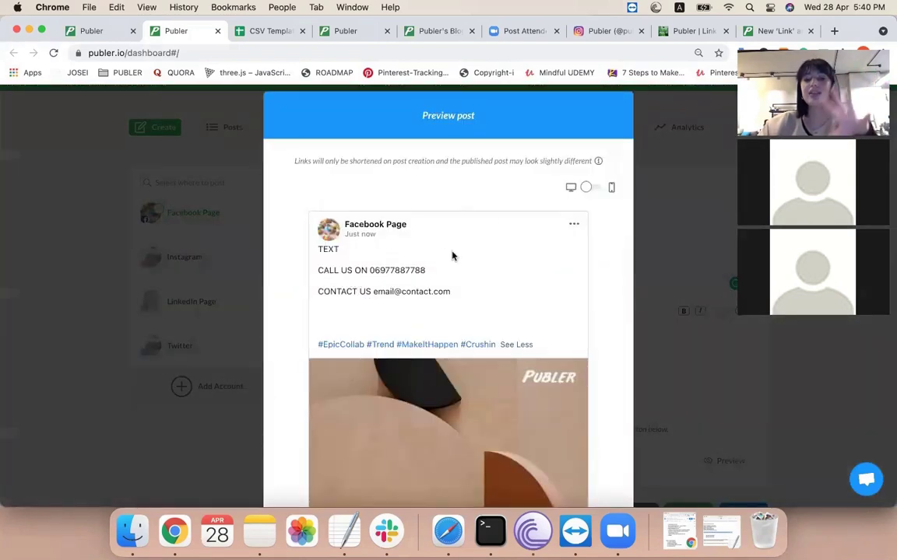
scroll(440, 288, up, 3)
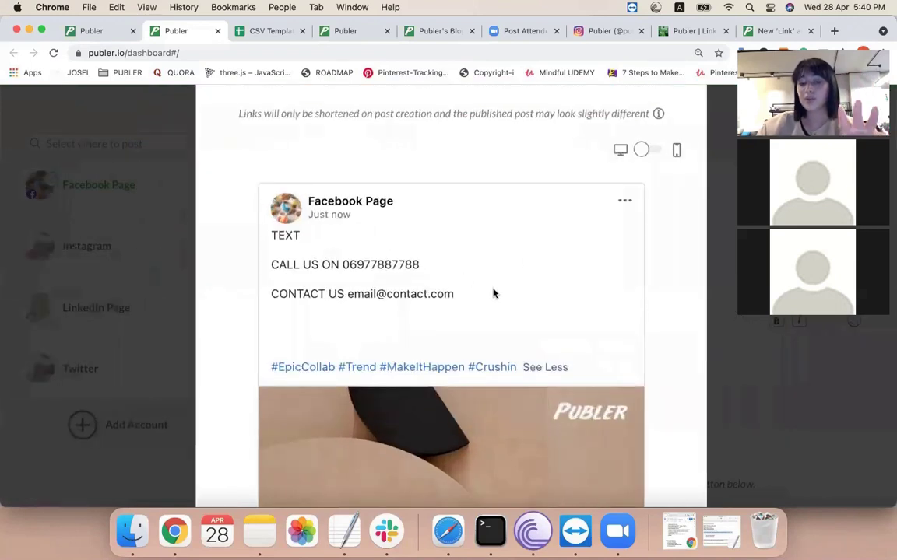
scroll(492, 293, down, 3)
click(658, 268)
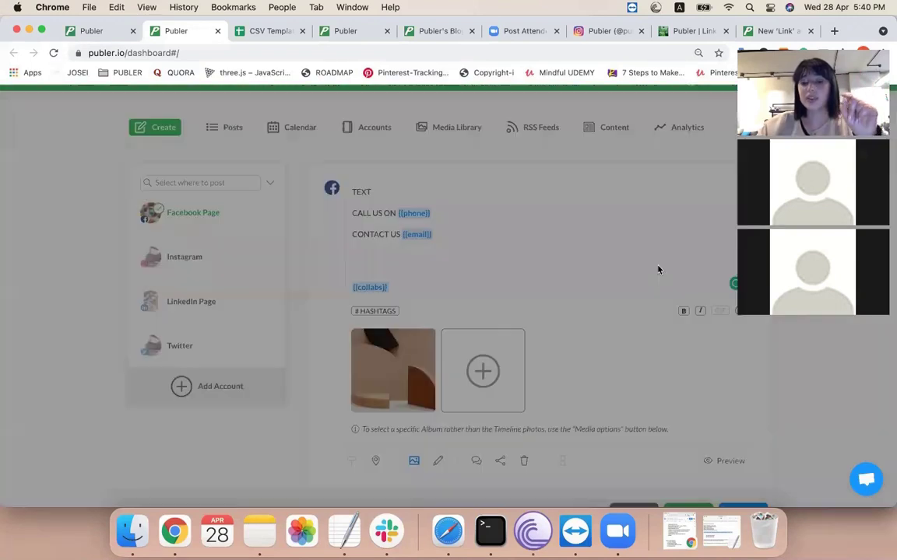
- Leave the Facebook Page's settings for the media library and view the sources for adding media, then cancel
click(79, 35)
click(151, 400)
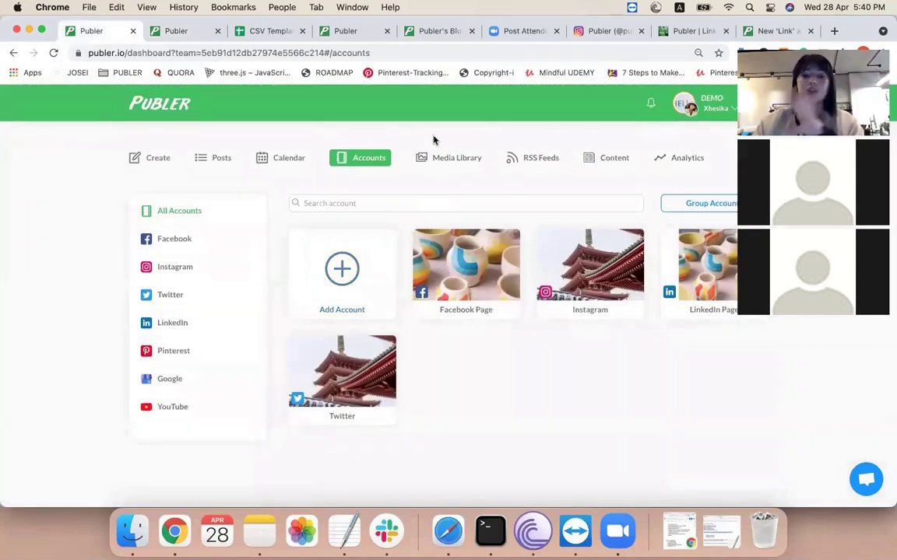
click(447, 160)
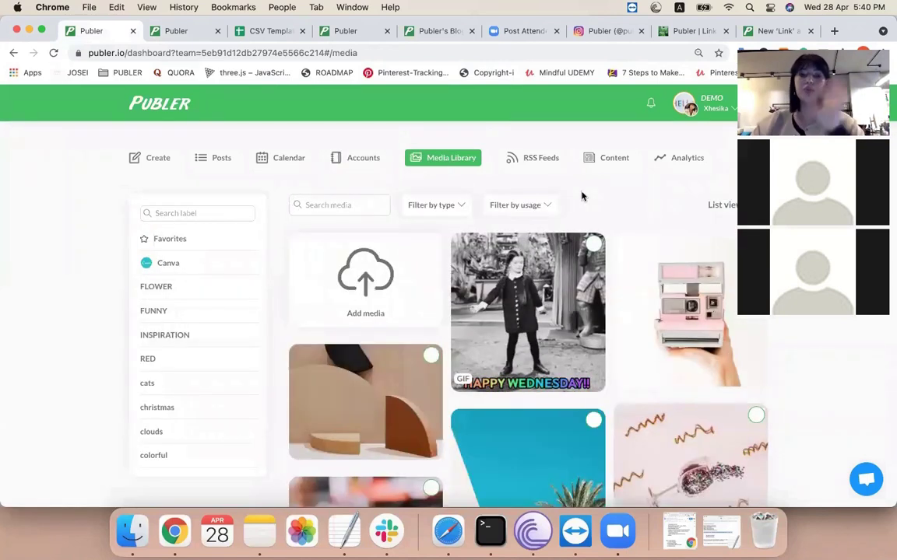
click(399, 277)
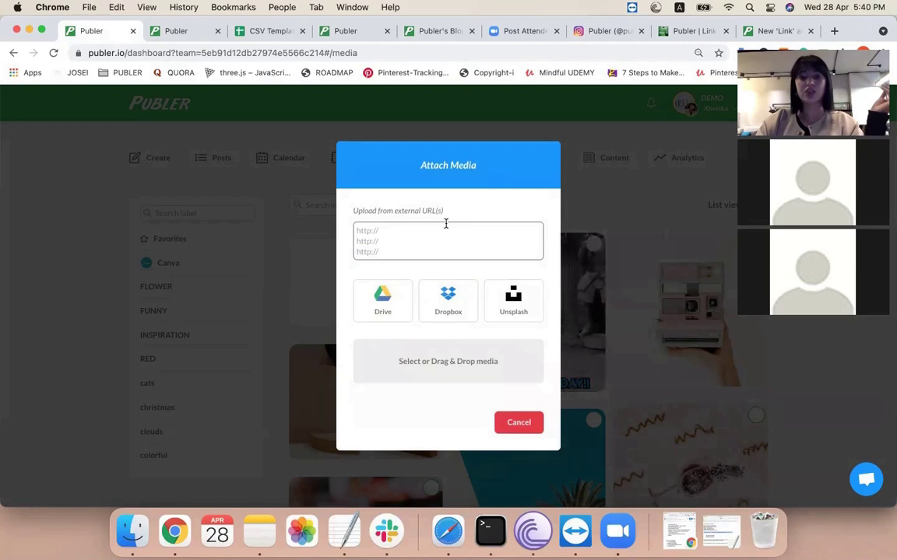
click(522, 428)
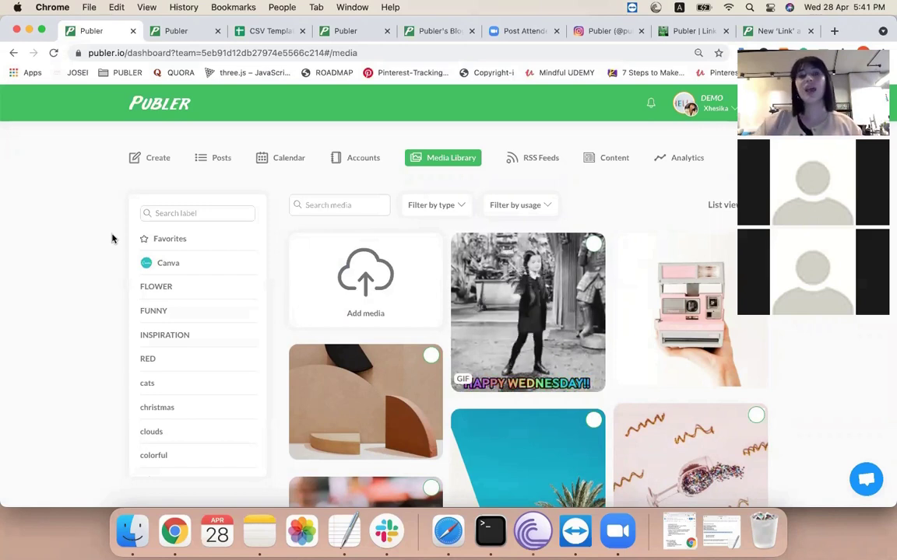
- Switch to Canva by loading canva.com in place of the post draft and discard the unsaved post
click(177, 31)
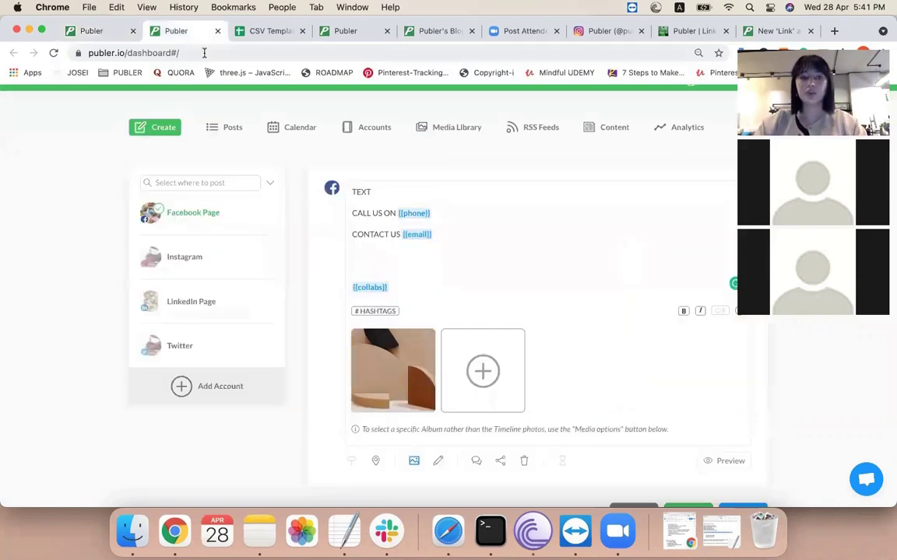
click(187, 52)
text(canva)
key(Return)
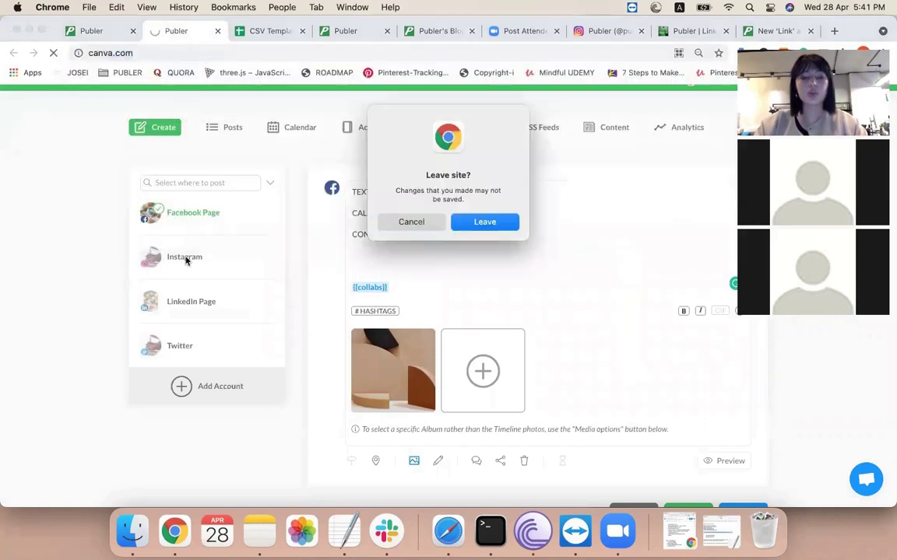
click(483, 222)
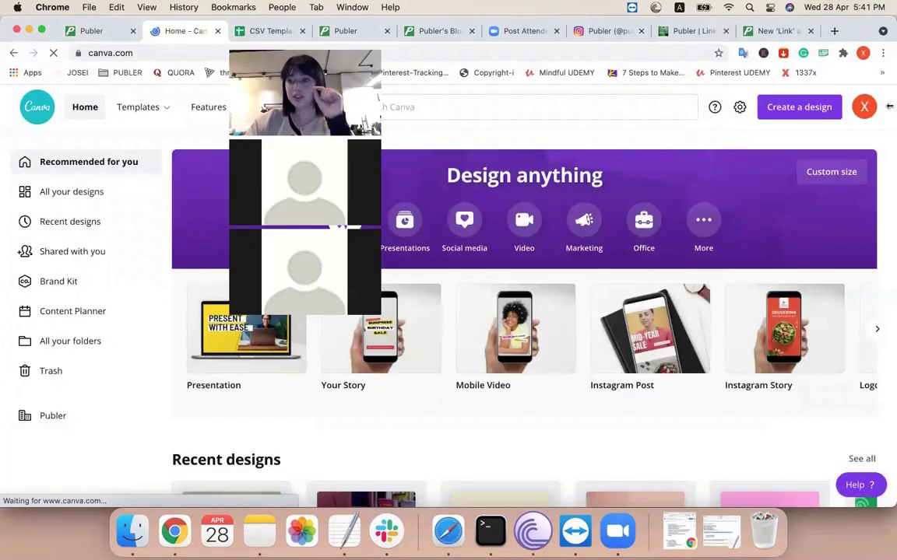
- Open the Yellow Cyan and Pink Freestyle Art Holi Festival design from the recent designs
scroll(458, 412, down, 3)
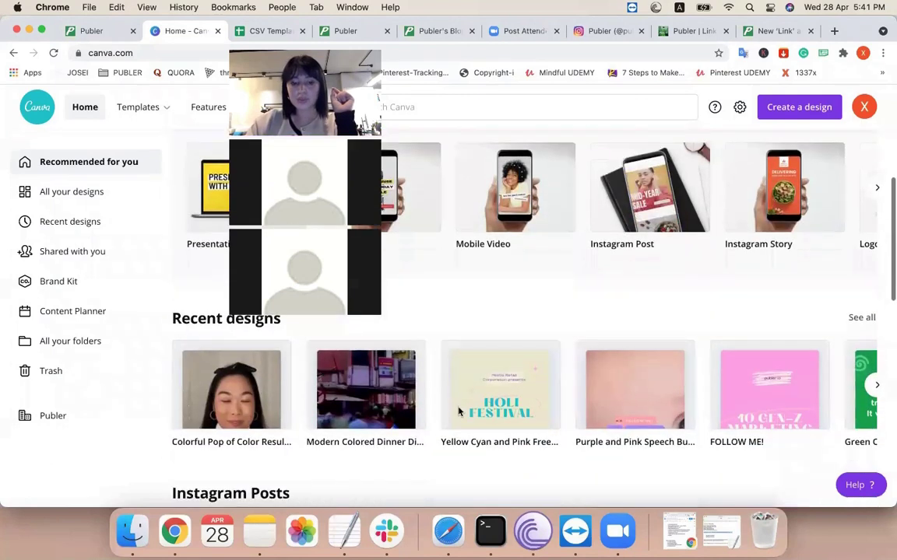
scroll(459, 412, down, 1)
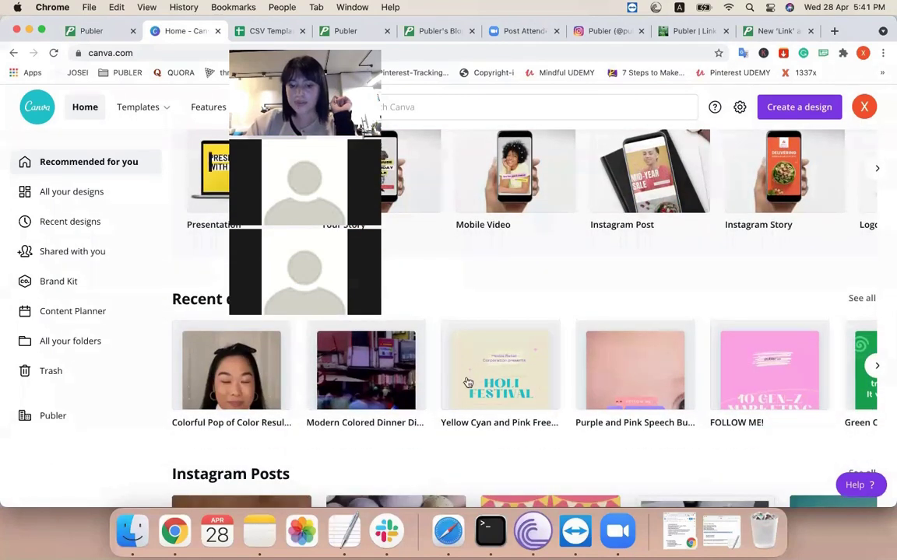
click(467, 382)
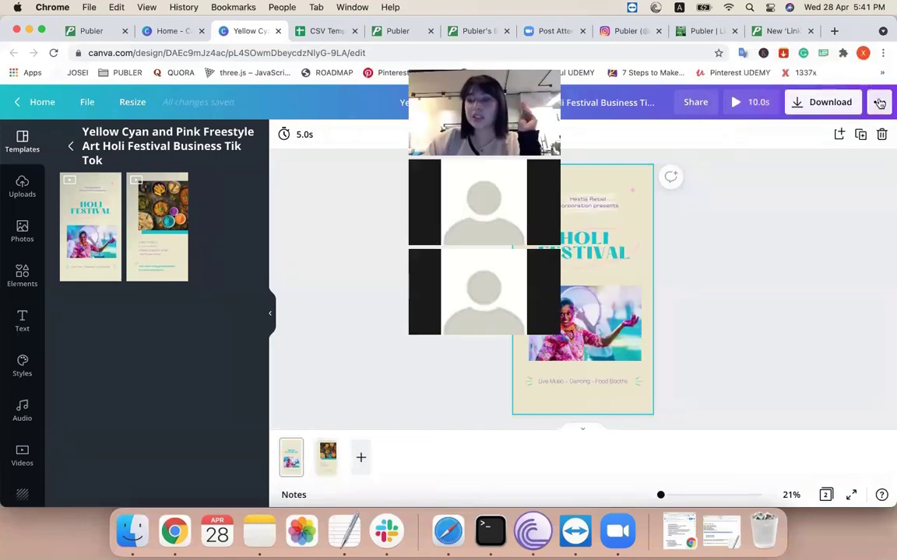
- Search the design's publishing options for "publer" and choose Publer as the destination
click(879, 102)
text(pub)
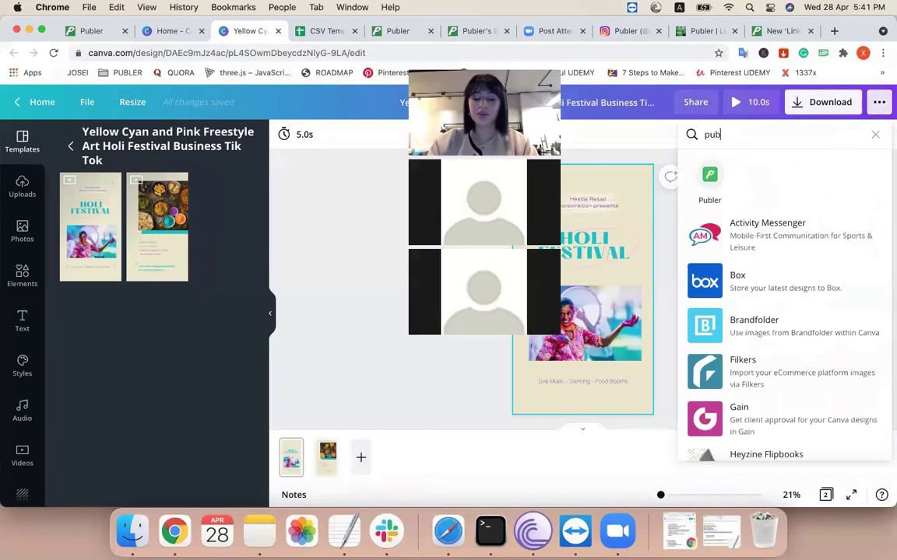
text(ler)
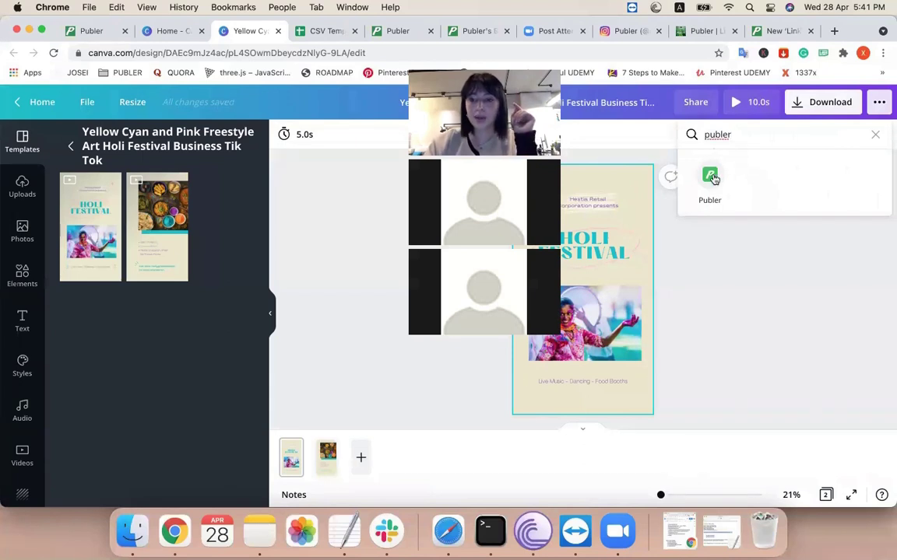
click(712, 177)
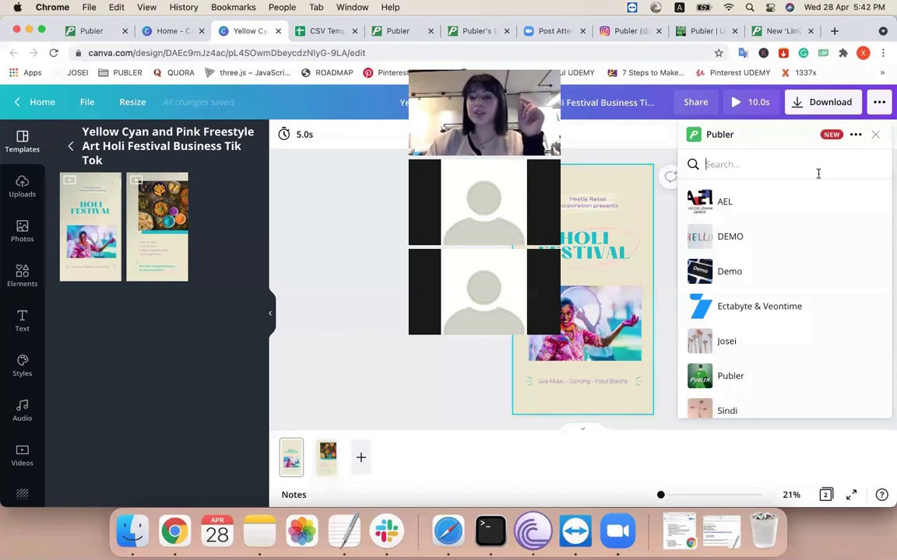
- Select the DEMO workspace as the Publer destination and set the file type to PNG
click(747, 240)
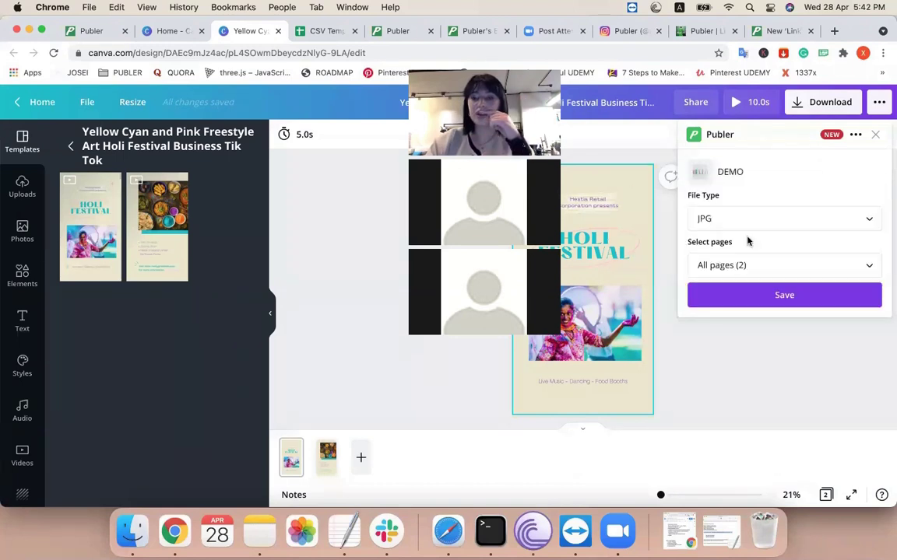
click(749, 227)
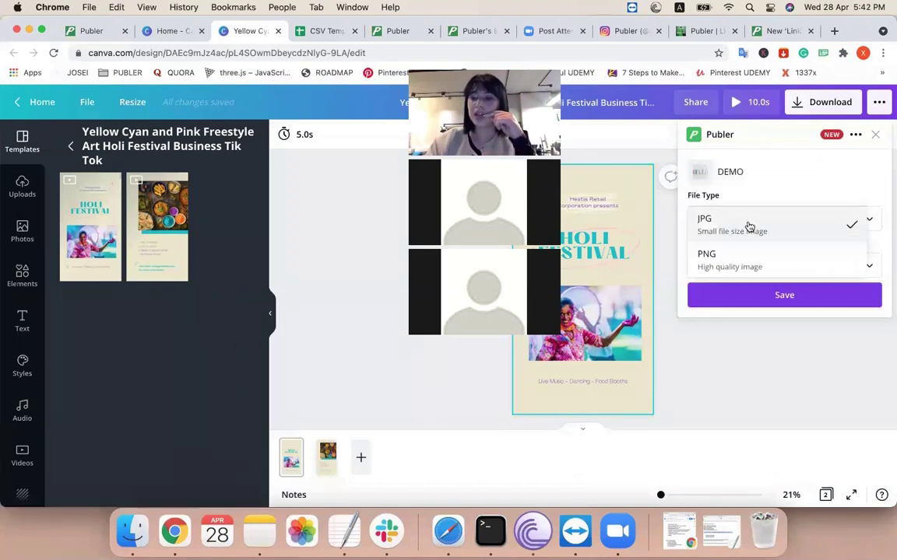
click(746, 256)
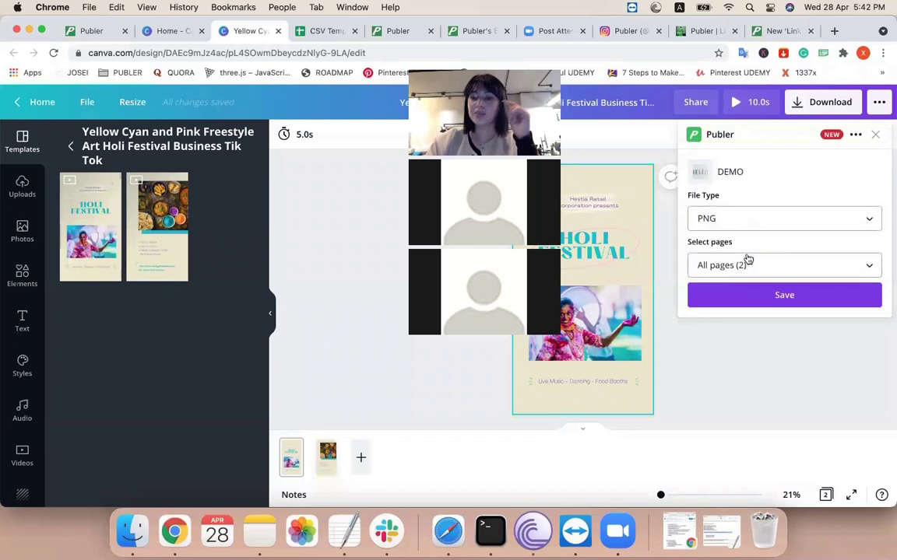
- Limit the export to Page 1, save the design to Publer, and view the saved result in Publer
click(800, 266)
click(777, 338)
click(807, 204)
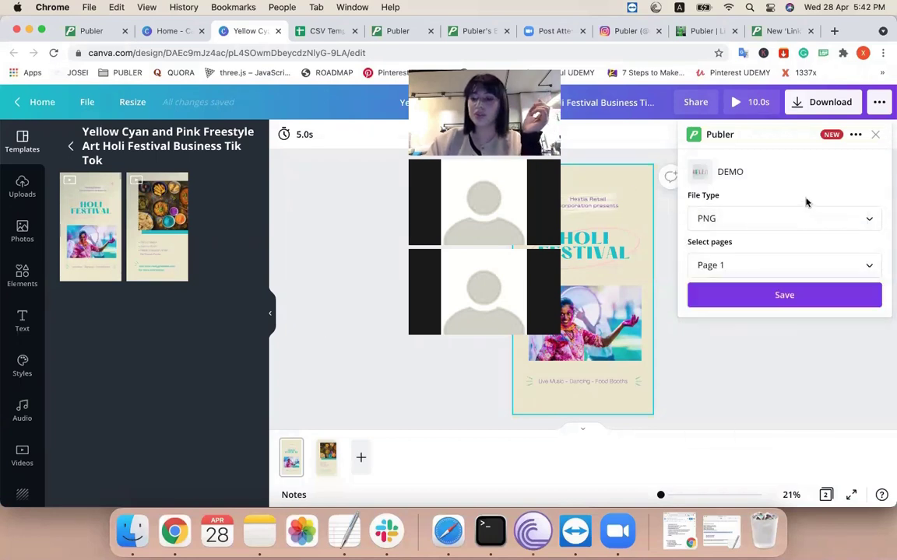
click(791, 304)
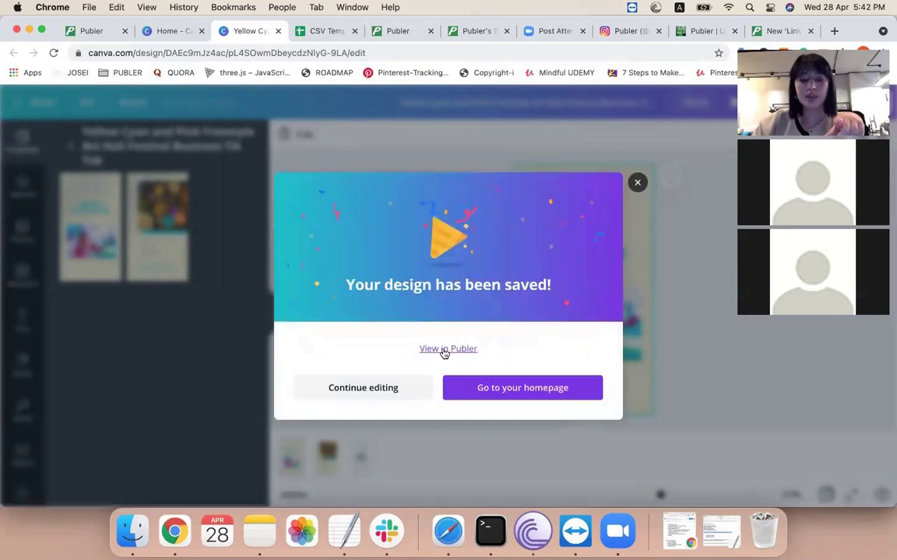
click(442, 350)
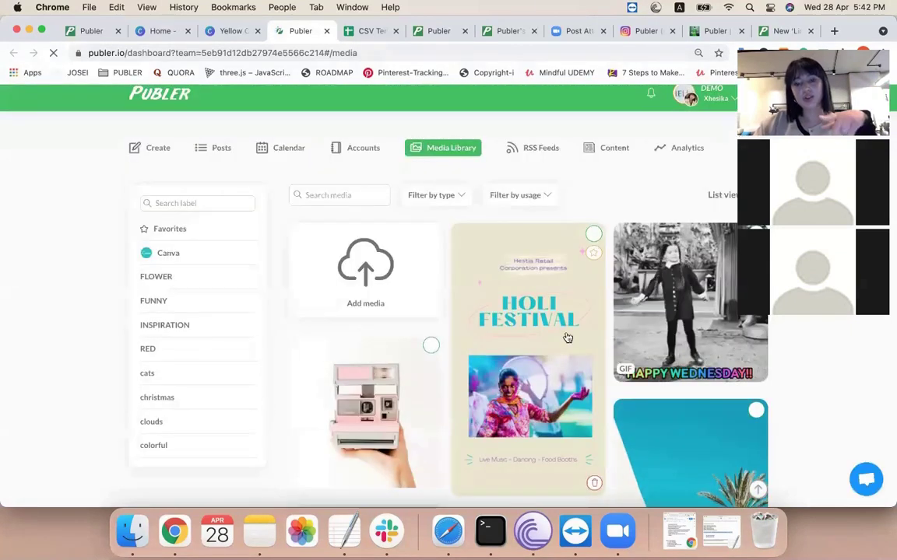
- Filter the media library by the Canva label, browse the designs, and remove the label filter
click(179, 256)
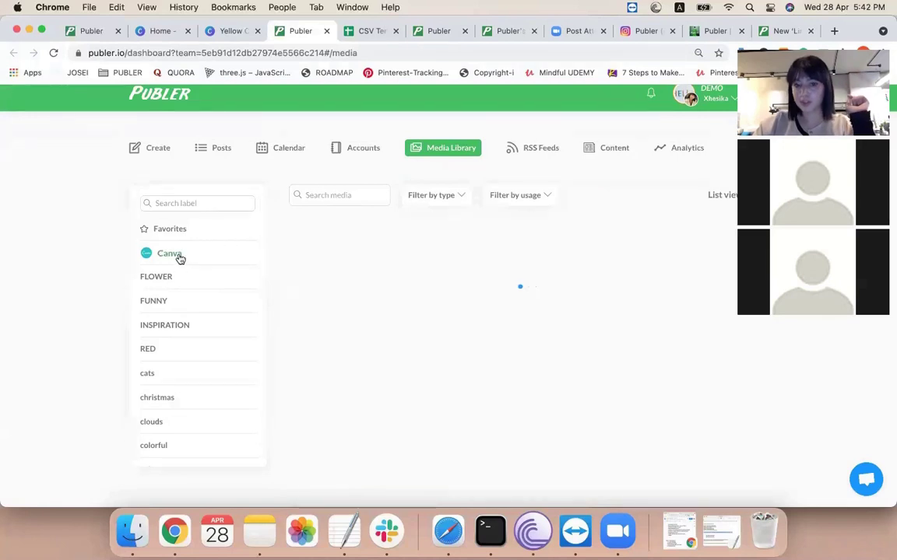
scroll(340, 350, down, 10)
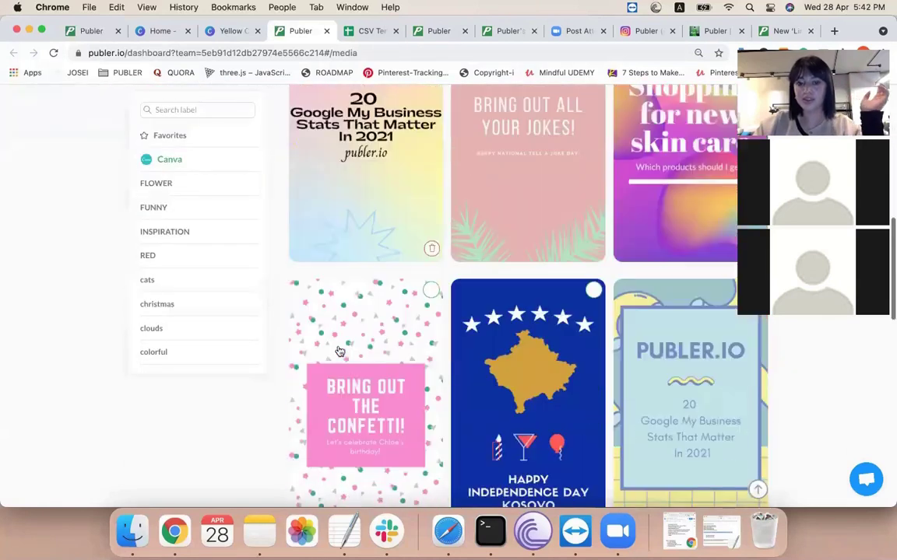
scroll(338, 352, up, 10)
click(167, 264)
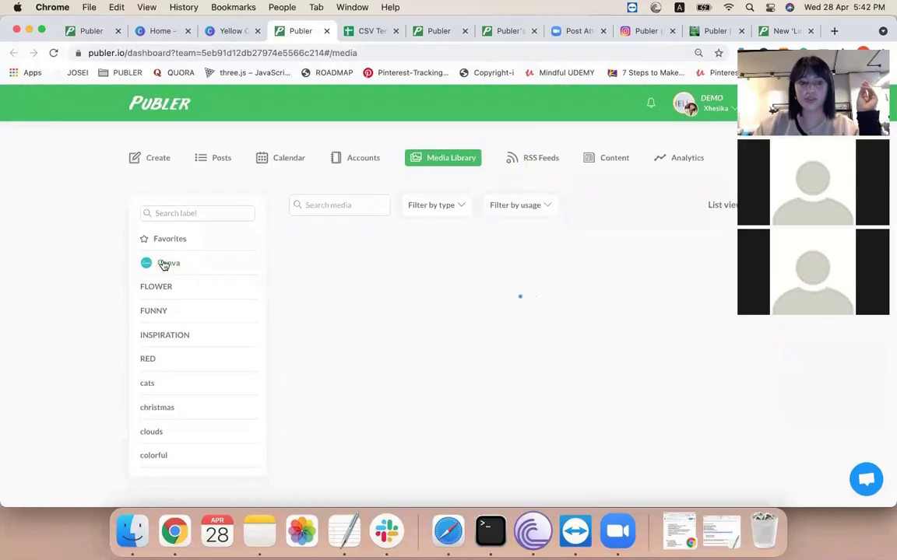
mouse_move(597, 272)
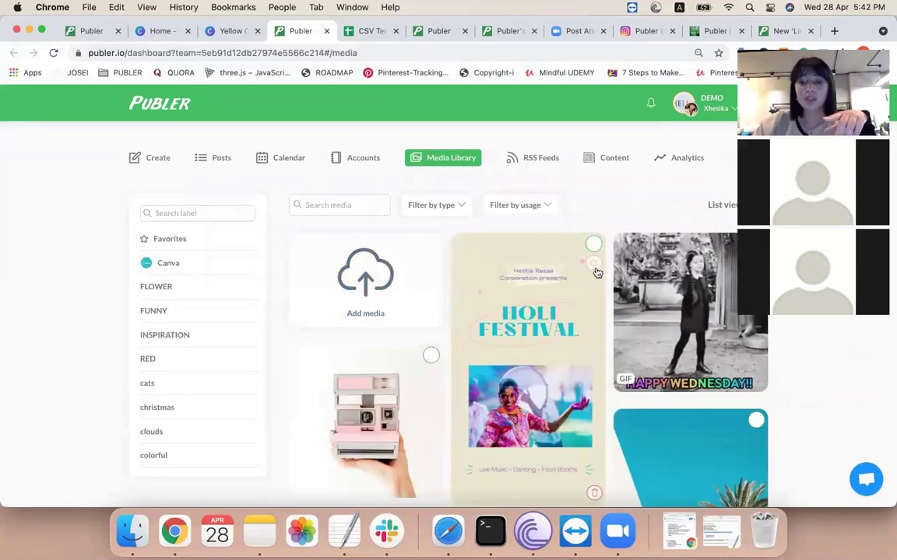
- Check the media type filter options and filter the media library by usage to show only unused media
click(440, 205)
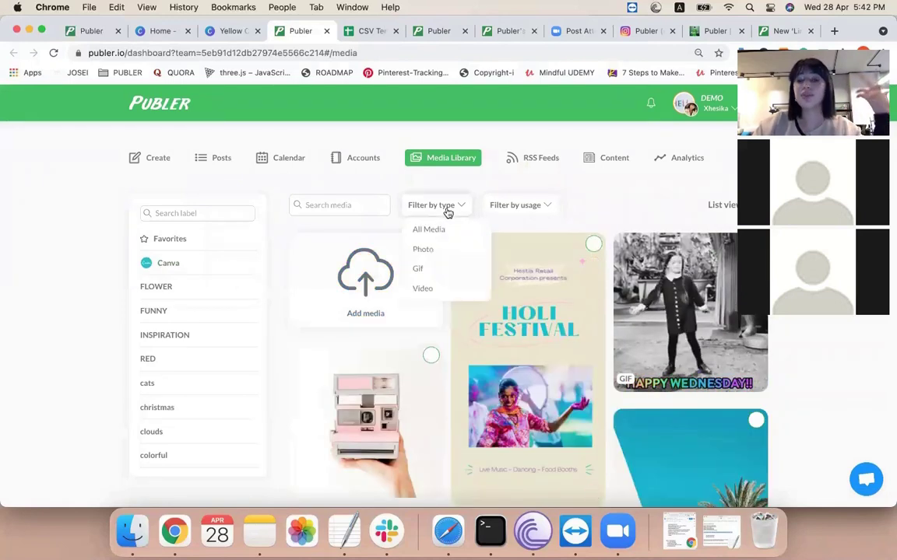
click(523, 205)
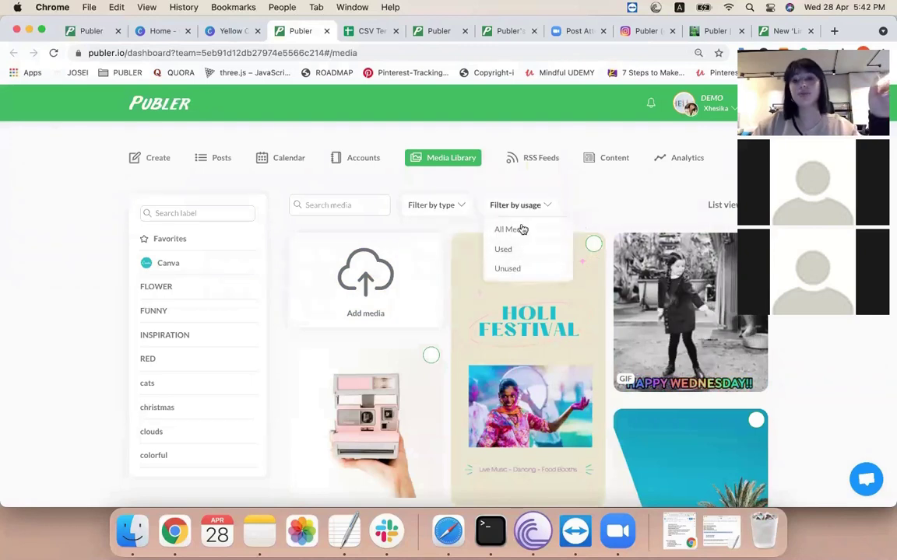
click(515, 268)
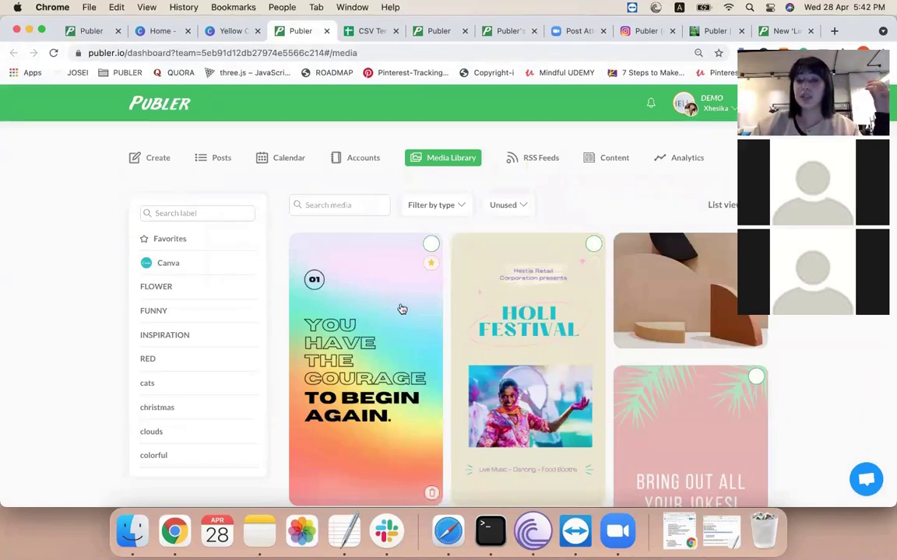
- Add the label "festival" to the Holi Festival design in the media library and save it
click(511, 299)
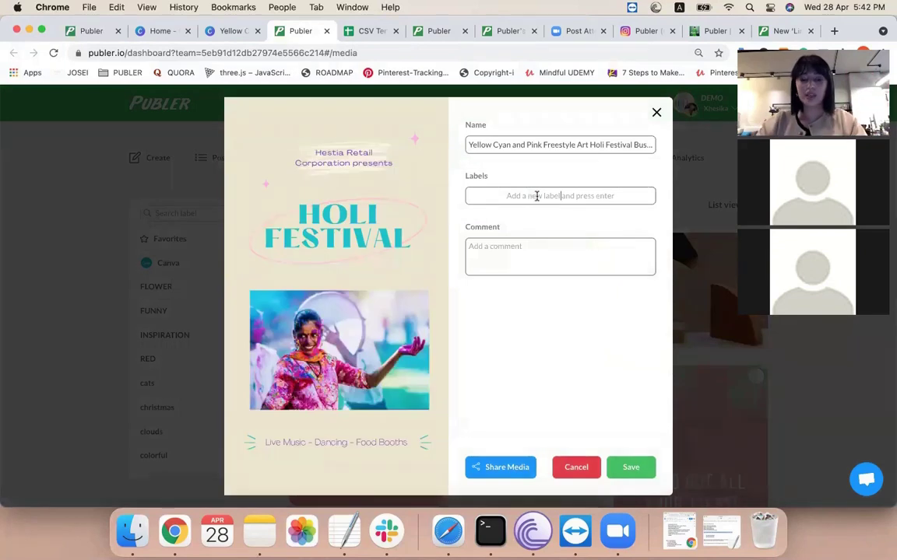
click(537, 196)
text(festival)
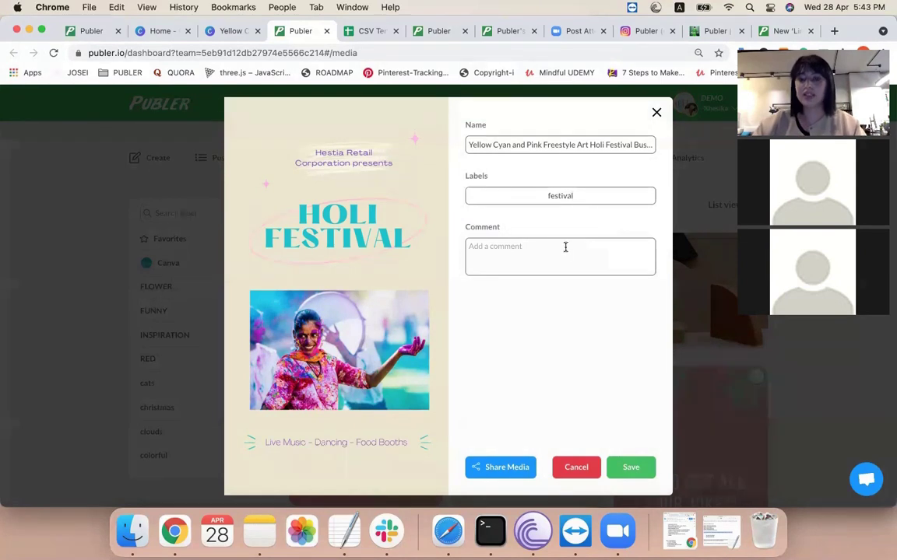
click(631, 469)
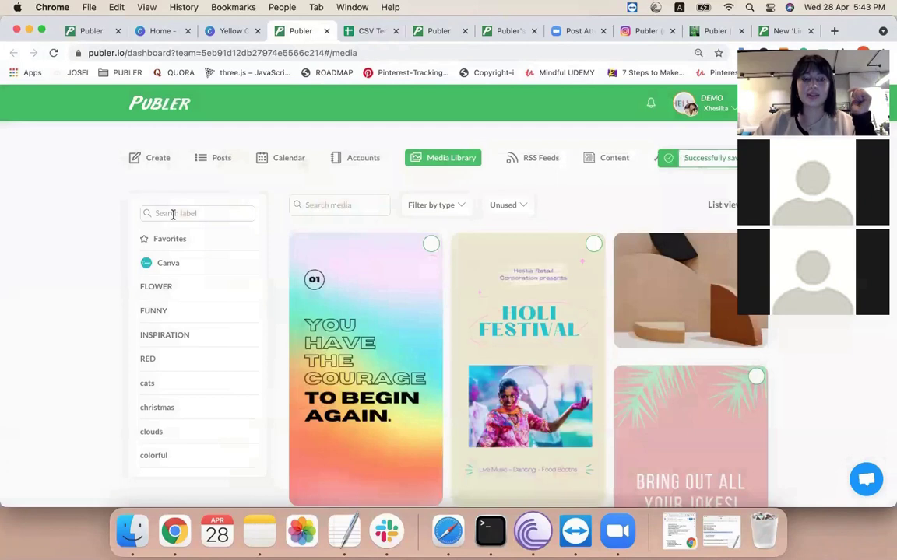
- Search the labels for "fest", filter the media by the festival label, and remove that label filter
text(fest)
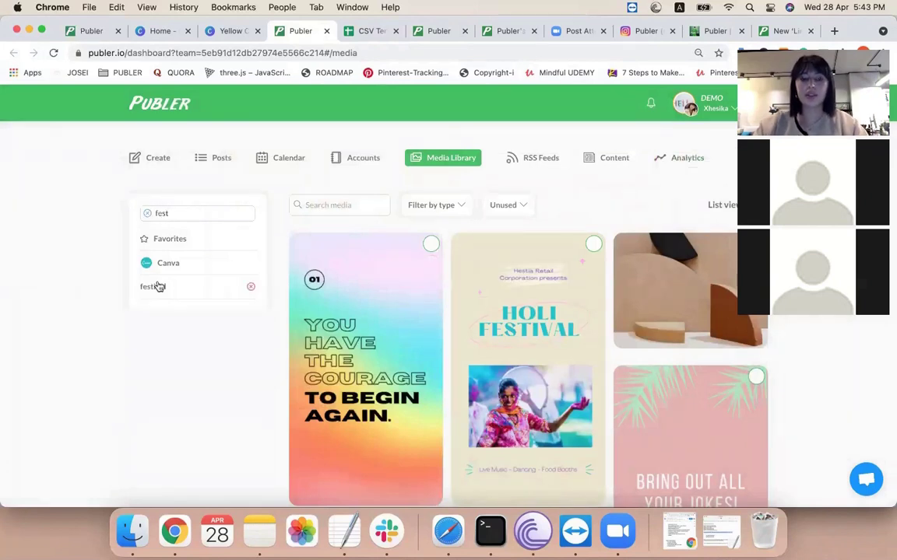
click(157, 287)
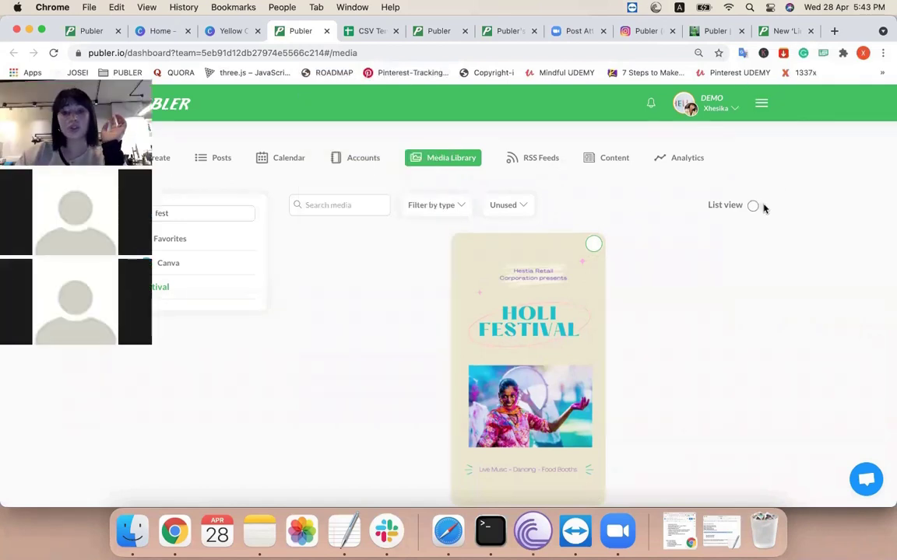
click(166, 290)
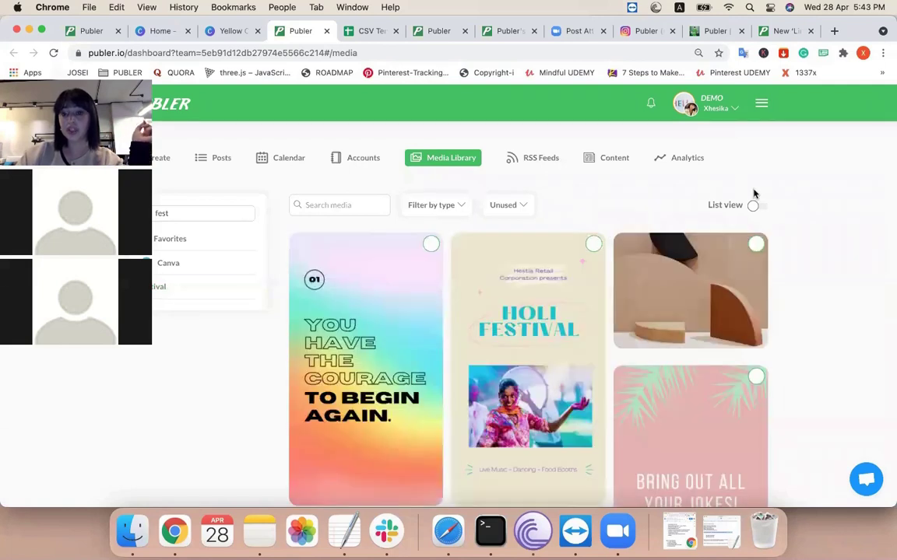
- Review the unused media in list view, return to the grid view, and clear the label search
click(753, 207)
scroll(758, 311, down, 3)
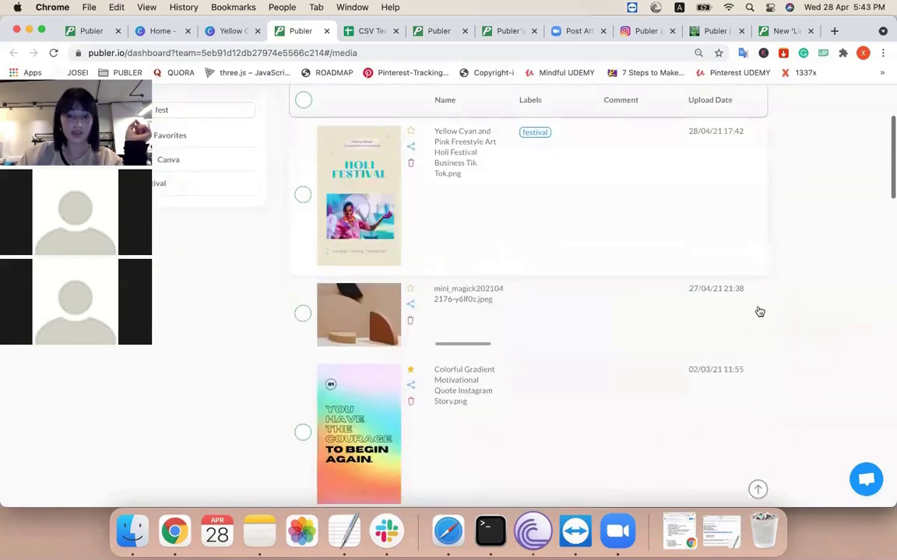
scroll(759, 311, up, 1)
scroll(759, 312, down, 4)
scroll(759, 311, up, 5)
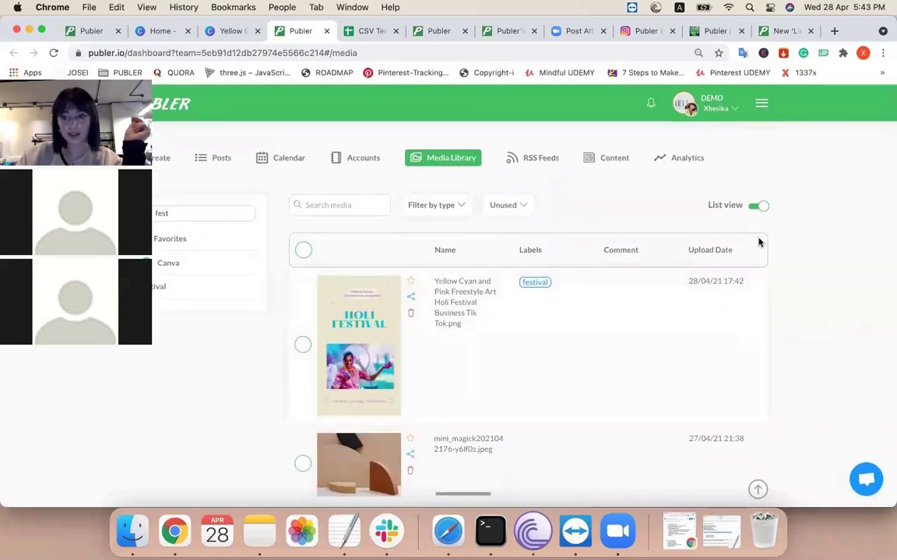
click(759, 205)
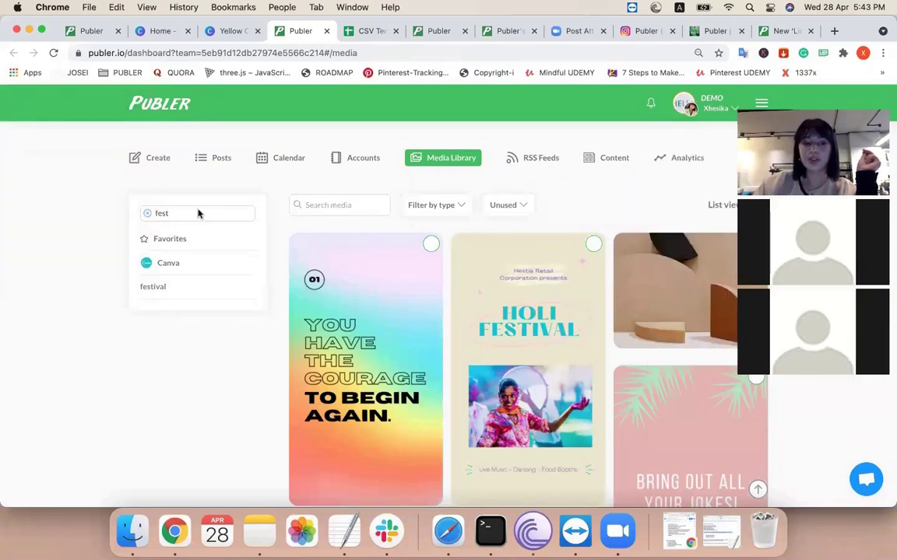
click(147, 212)
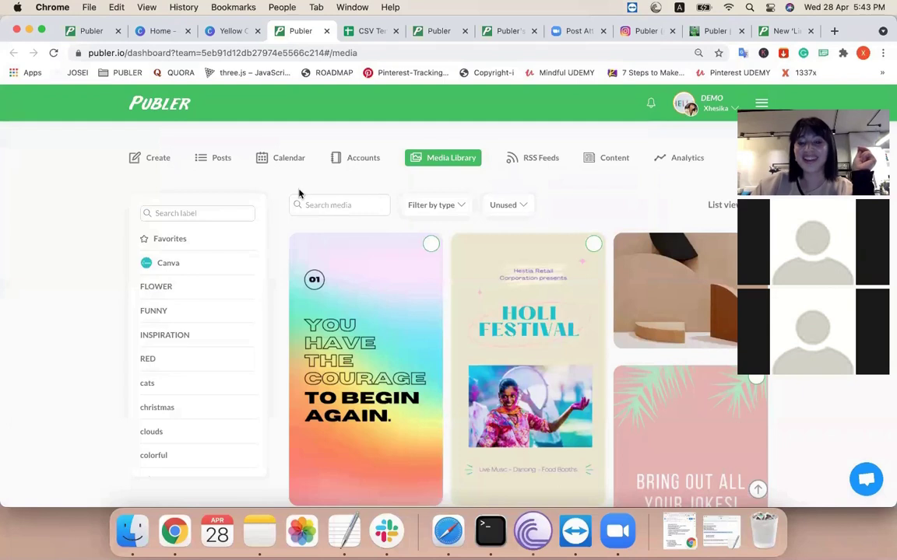
- Open the RSS feeds section and start adding a new feed named "Puber"
click(545, 162)
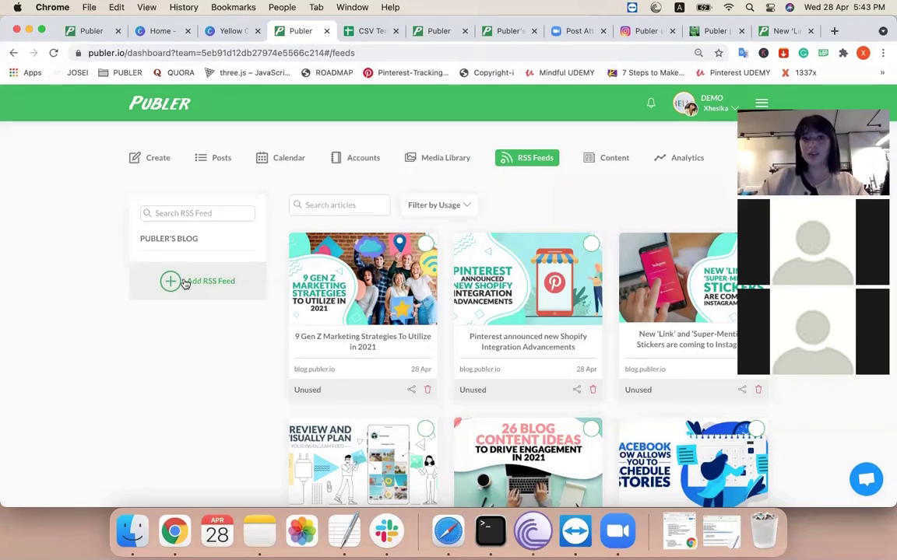
mouse_move(186, 232)
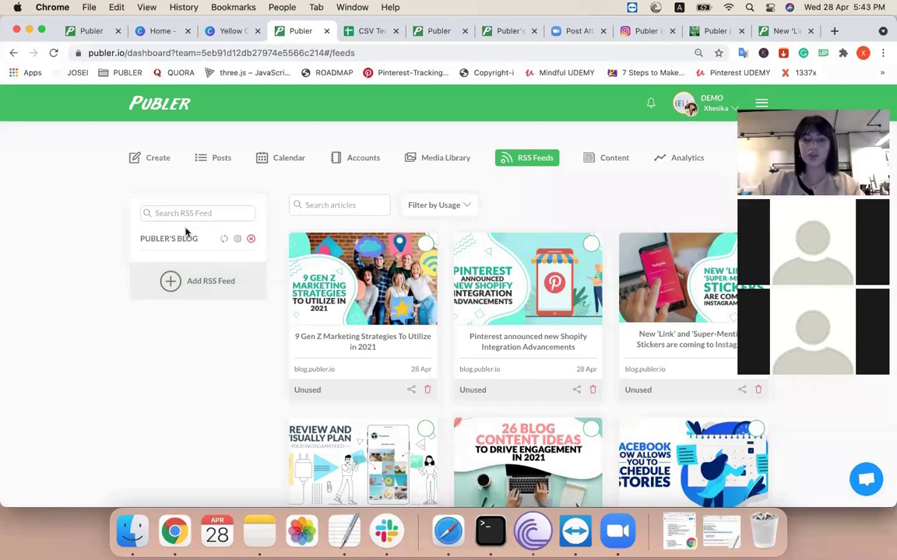
click(193, 281)
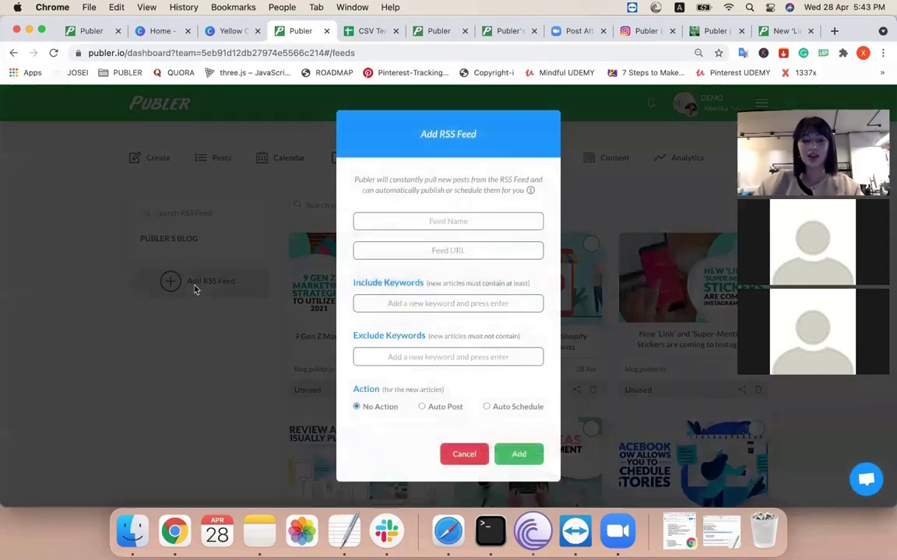
click(472, 219)
text(Puber)
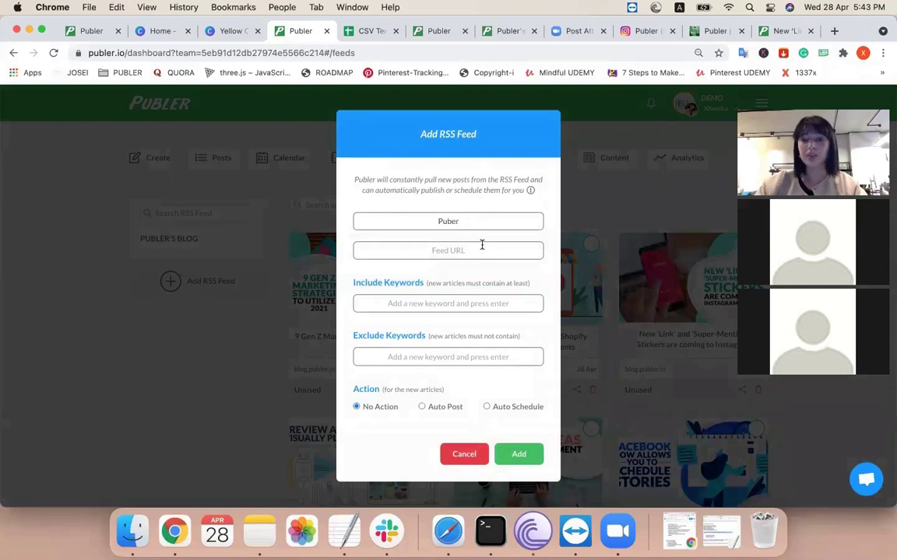
click(411, 53)
text(blog.publier.io)
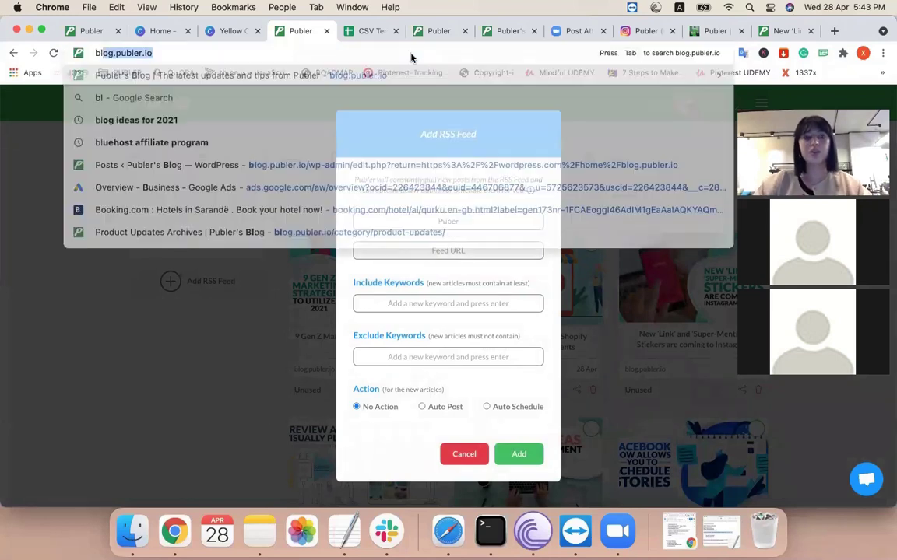
key(super+c)
click(467, 253)
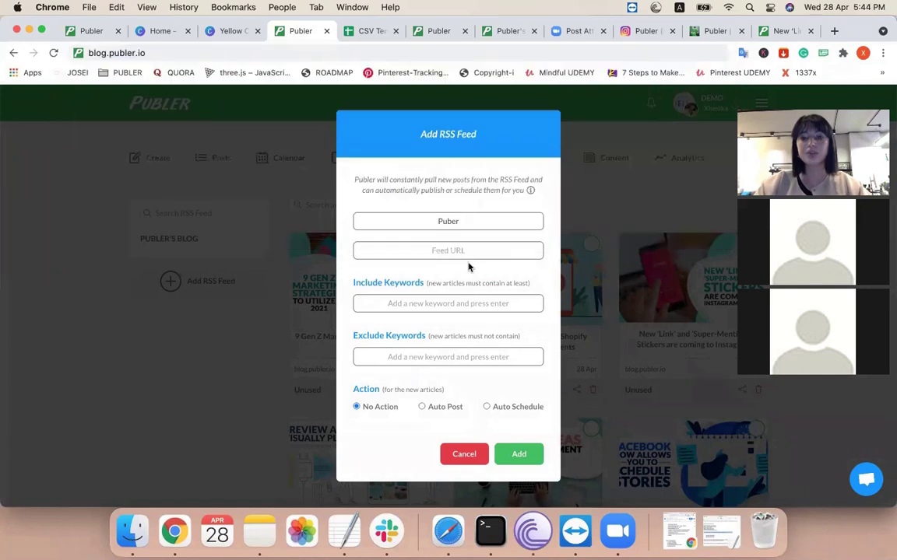
key(super+v)
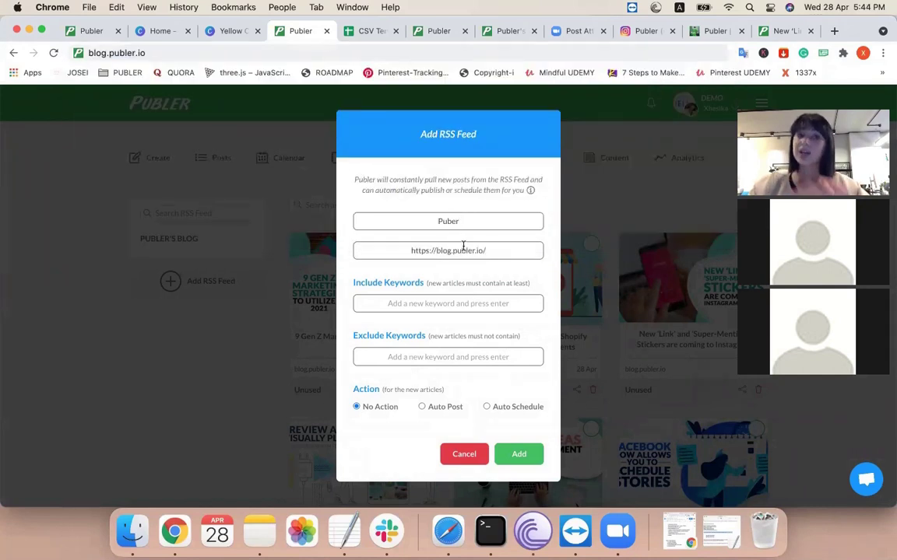
text(feed)
- Add "business" as an include keyword and "covid" as an exclude keyword for the new feed
click(488, 304)
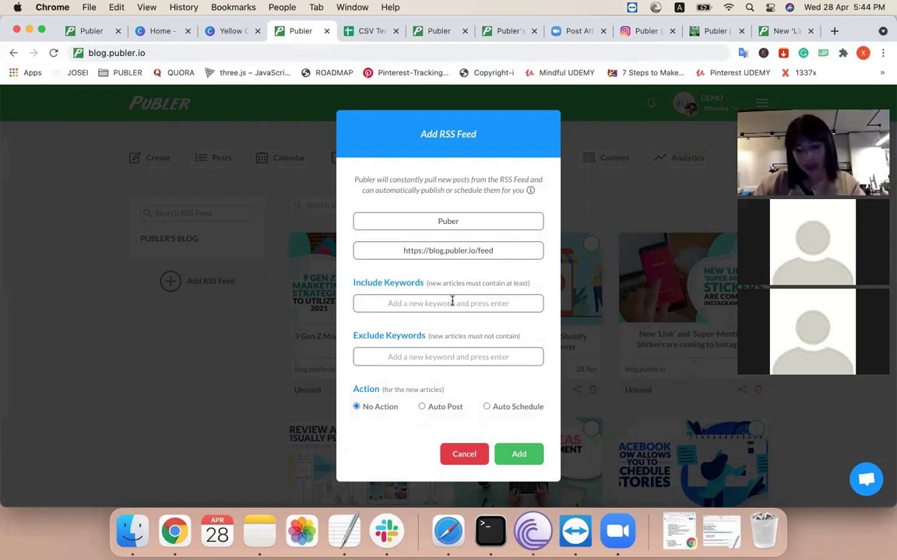
text(business)
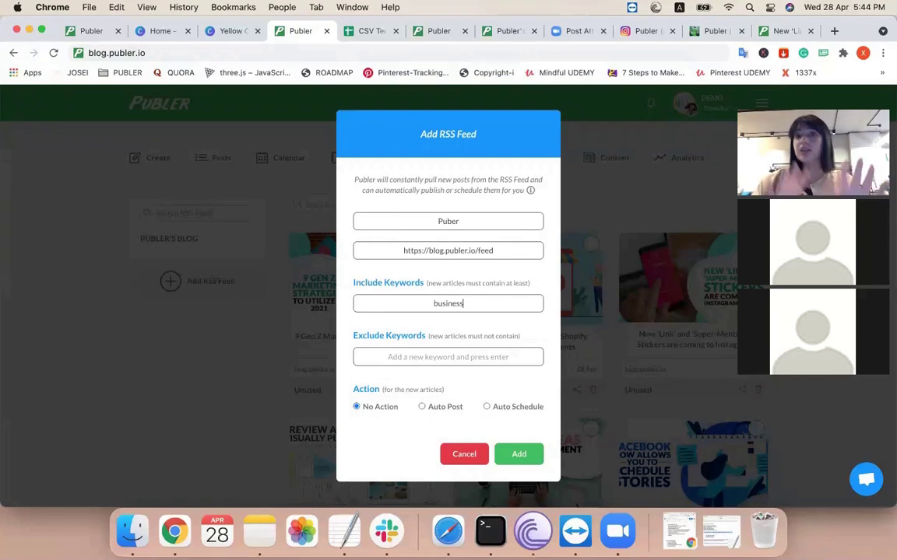
key(Return)
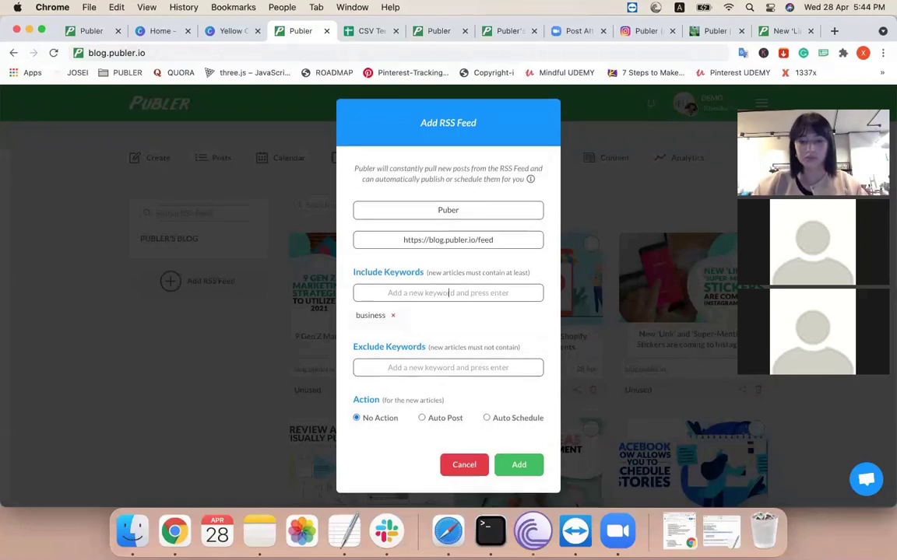
click(452, 365)
text(covid)
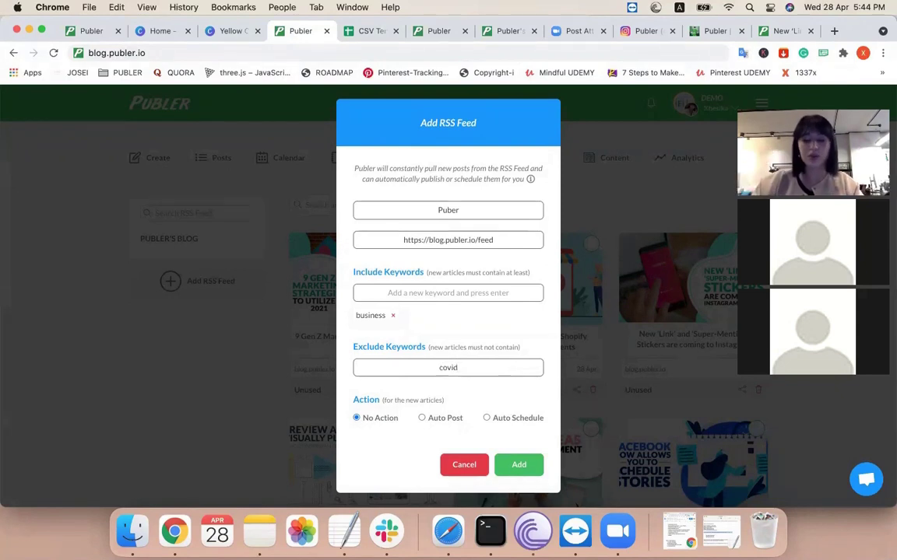
key(Return)
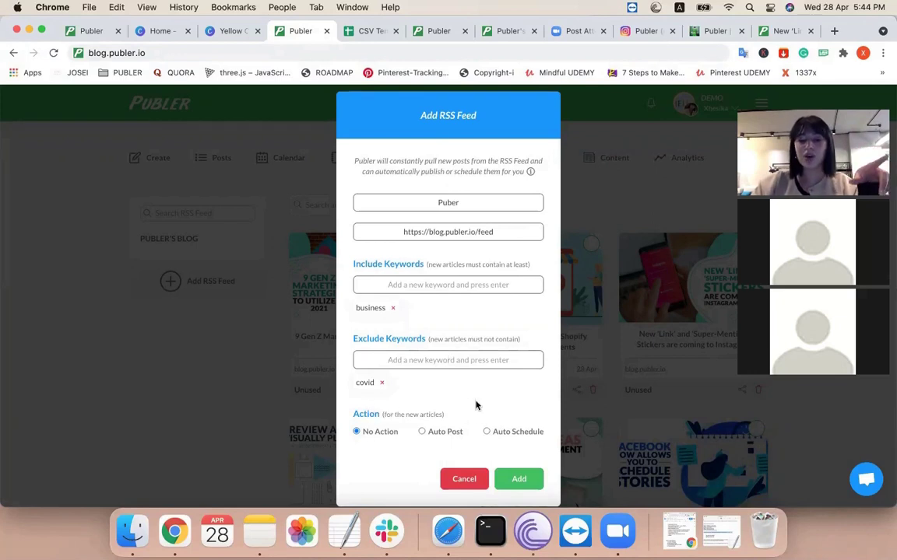
- Set the action for new articles to Auto Post and select a Facebook account as the place to post
scroll(477, 400, down, 1)
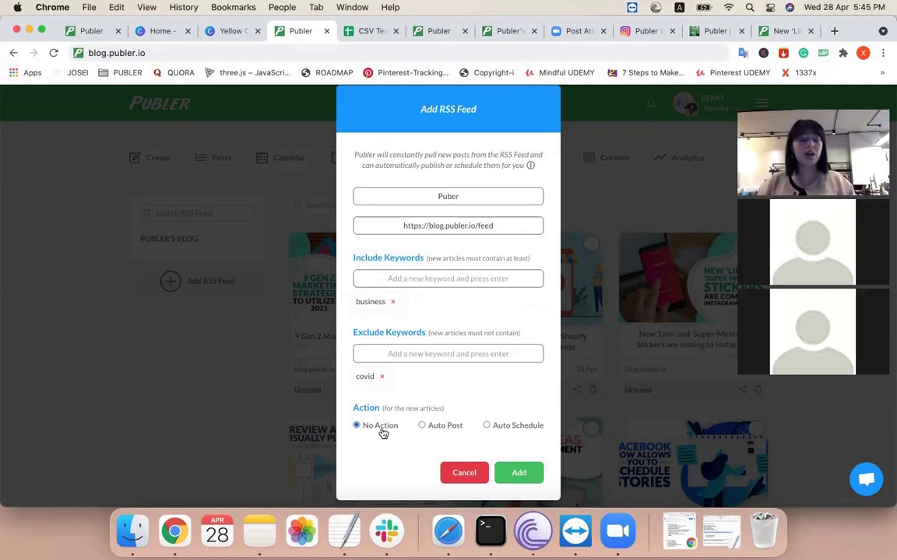
click(424, 425)
scroll(483, 409, down, 1)
scroll(483, 409, down, 2)
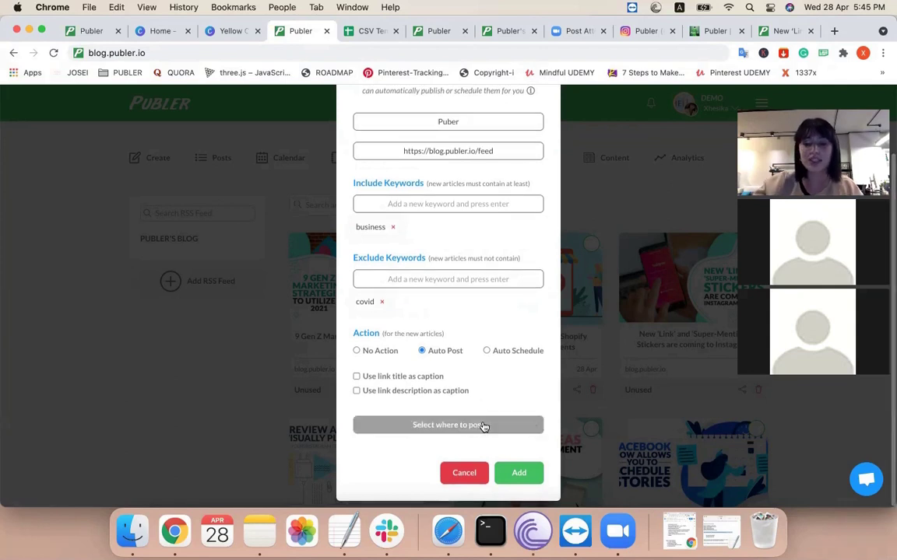
click(481, 424)
click(415, 477)
click(506, 375)
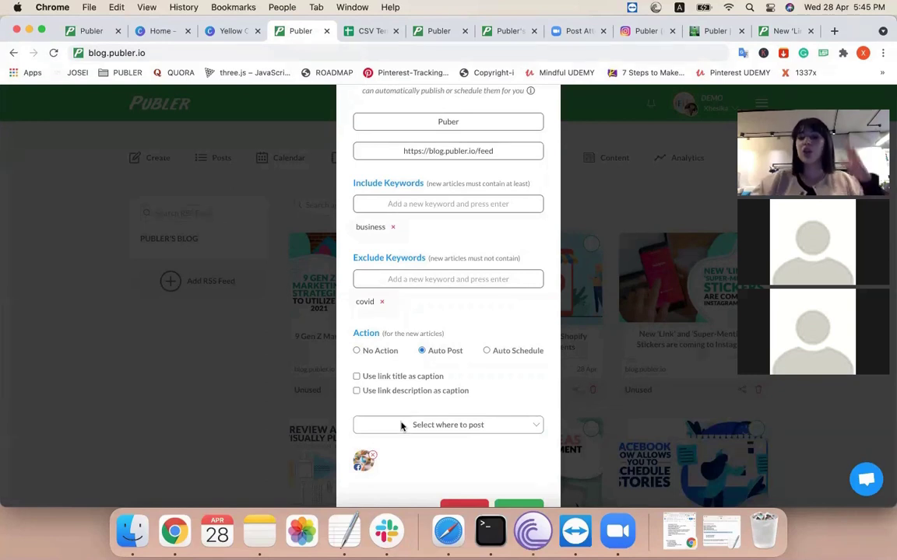
- Enable using both the link title and the link description as caption for the new feed
click(384, 377)
click(372, 390)
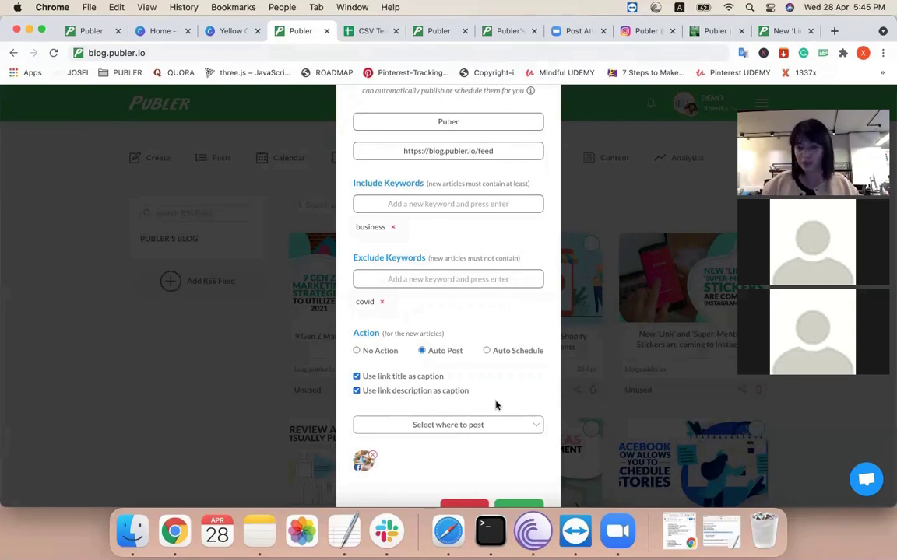
scroll(496, 405, down, 1)
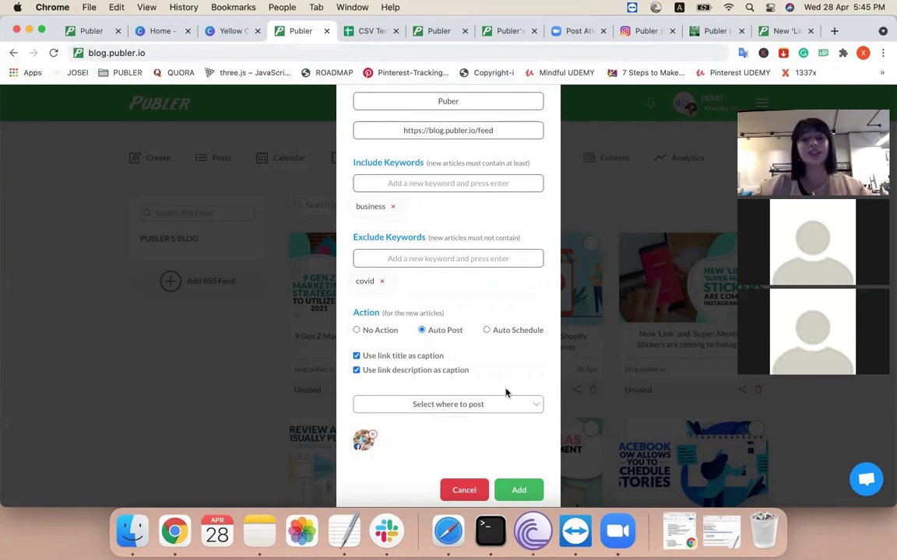
- Switch the feed's action to Auto Schedule with the UPDATE label for the Facebook account, and discard the new feed
click(513, 330)
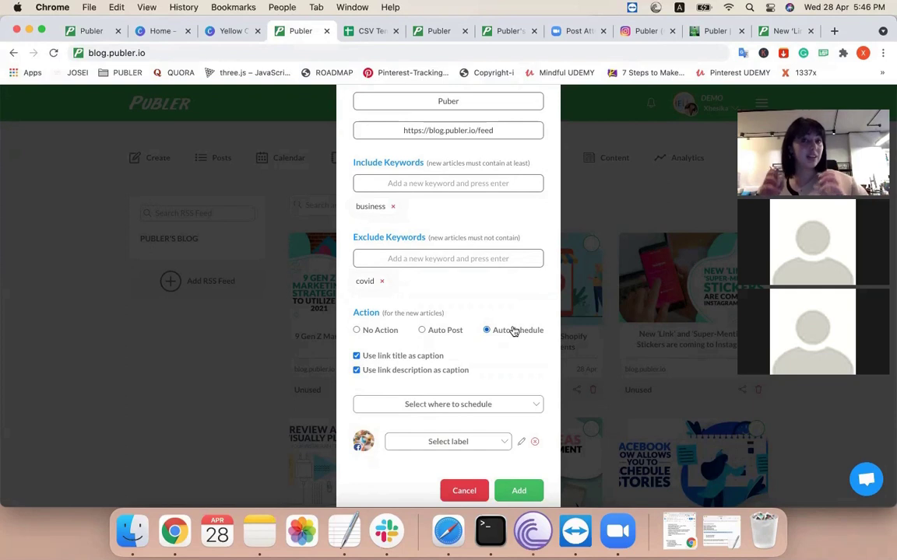
click(424, 444)
scroll(427, 490, down, 1)
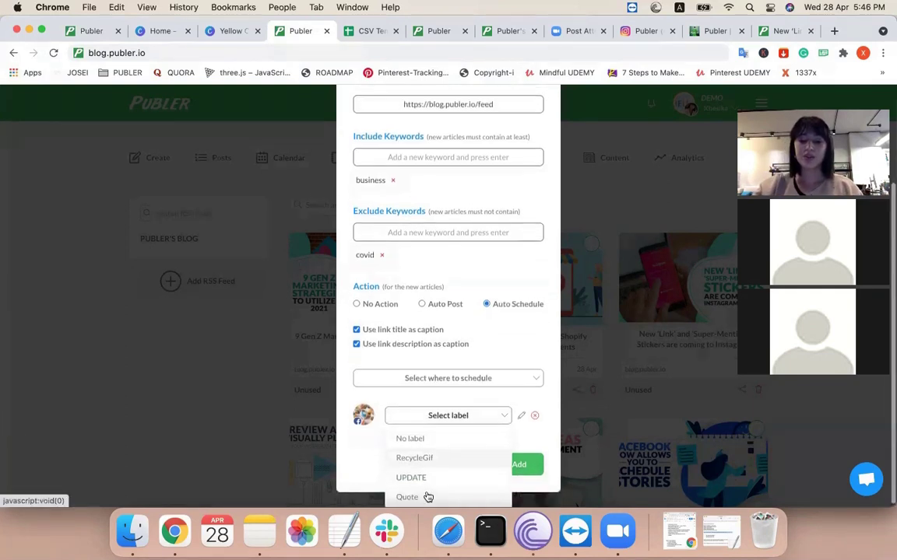
click(401, 477)
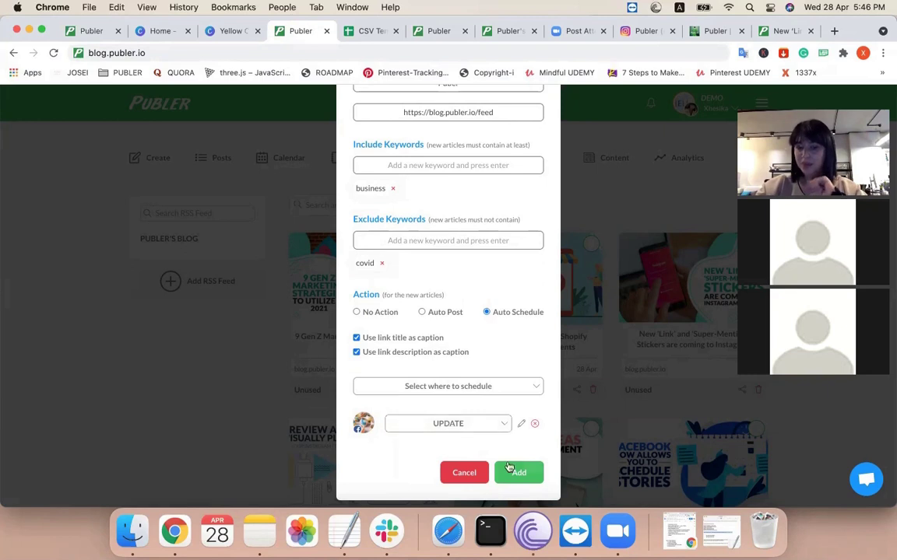
click(464, 473)
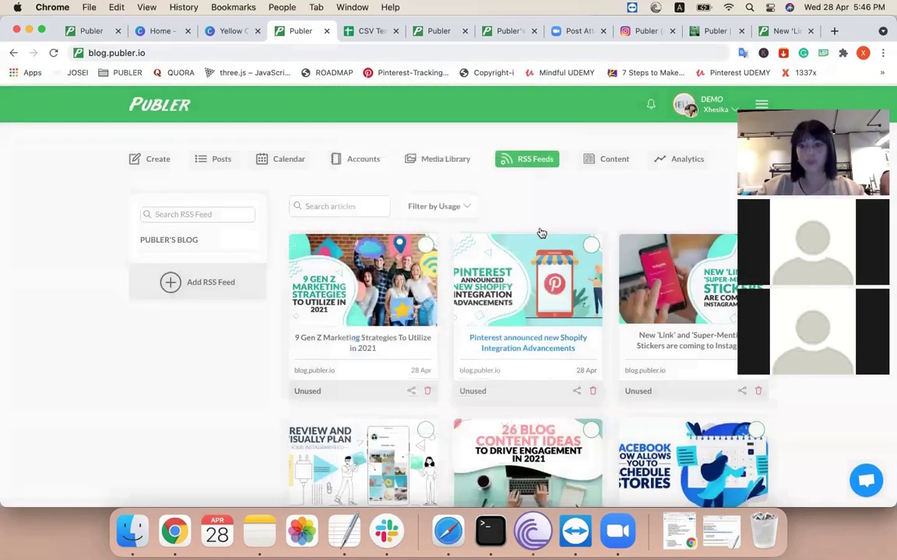
- Open the Content section and view the top headlines for Belgium in the Business category
click(600, 158)
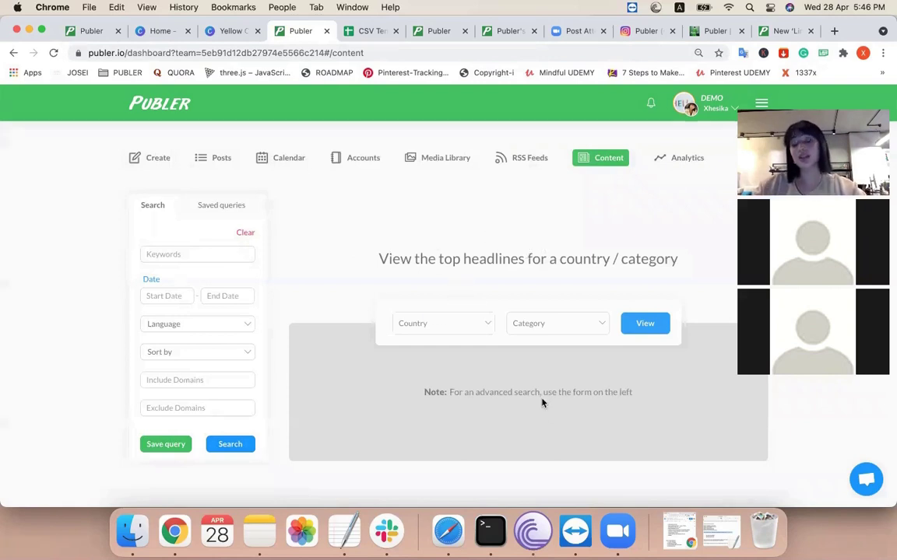
click(476, 332)
scroll(420, 425, down, 1)
click(420, 417)
click(571, 330)
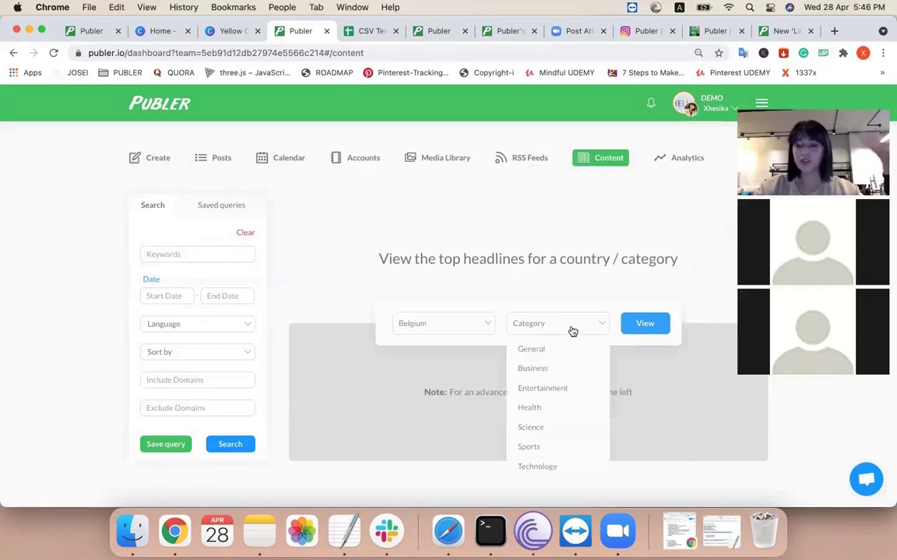
click(537, 369)
click(644, 323)
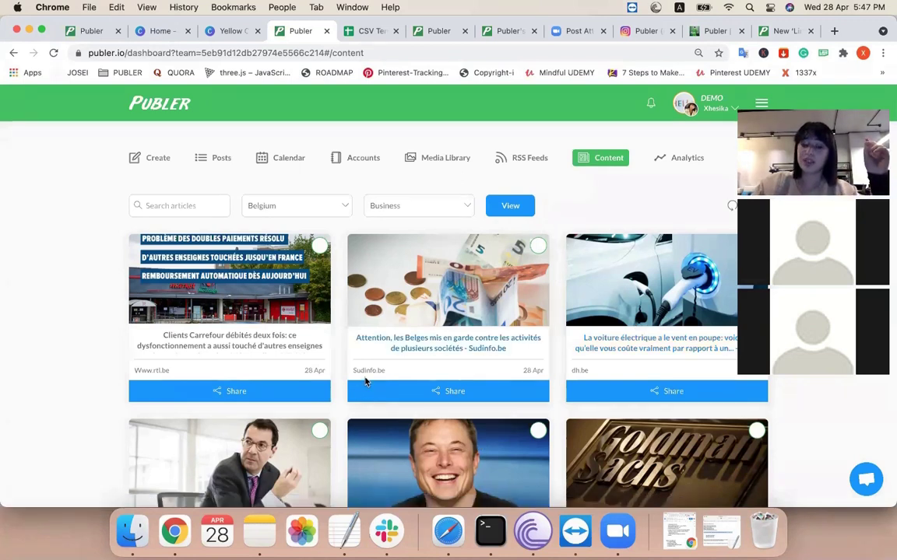
scroll(354, 385, up, 3)
scroll(386, 357, down, 3)
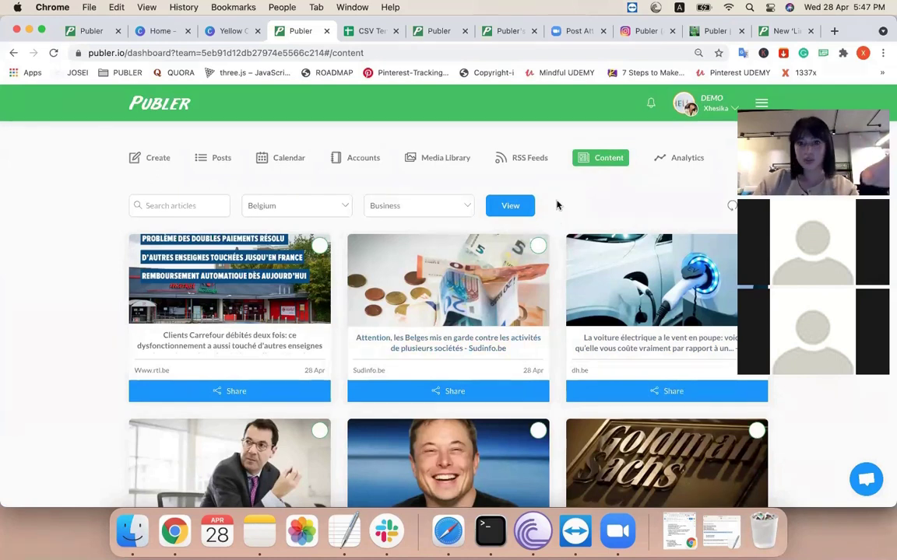
- Return to the content search form and enter "social media" as the keyword
click(729, 212)
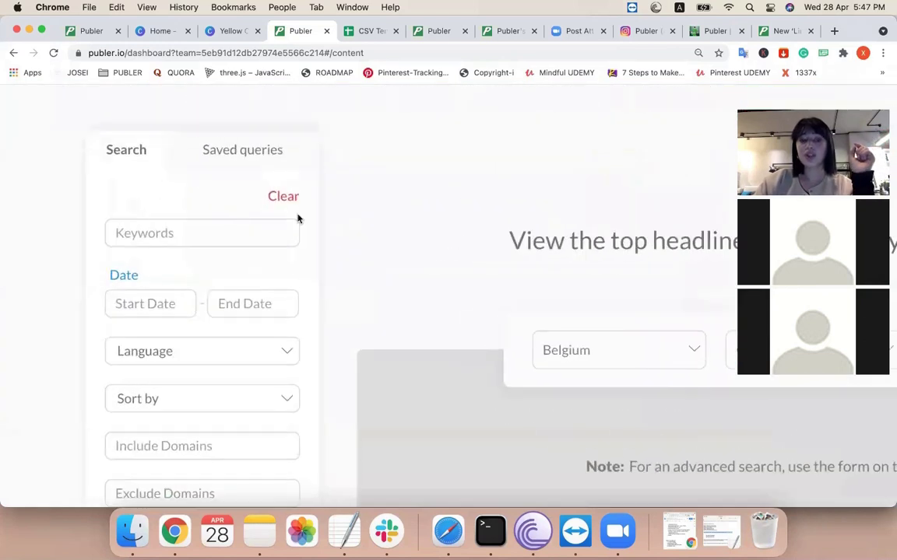
click(252, 215)
text(social media)
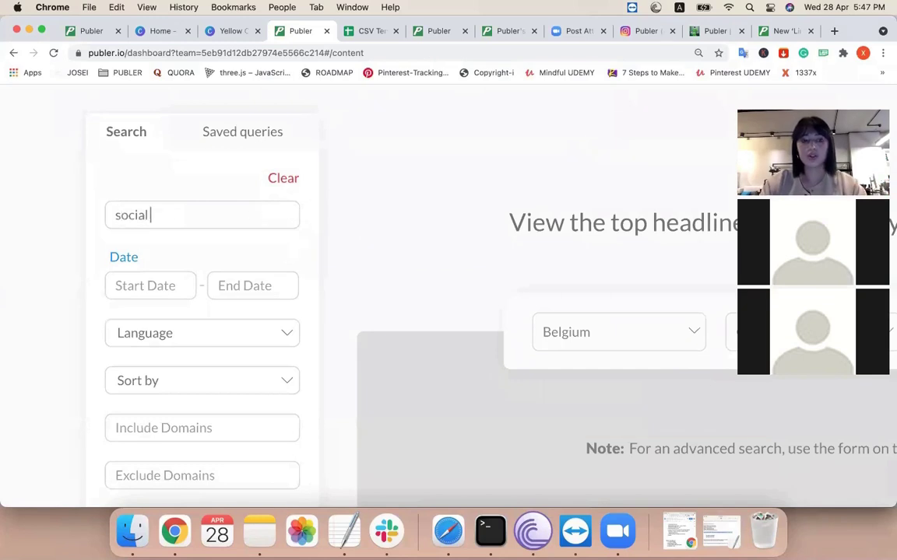
- Set the content search's start date to 1 April 2021
scroll(220, 234, down, 2)
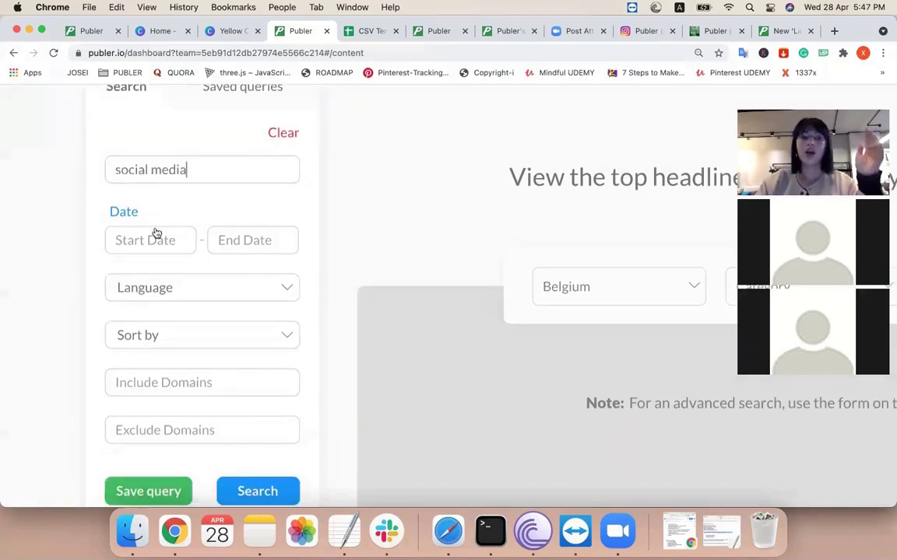
click(159, 235)
scroll(545, 290, up, 3)
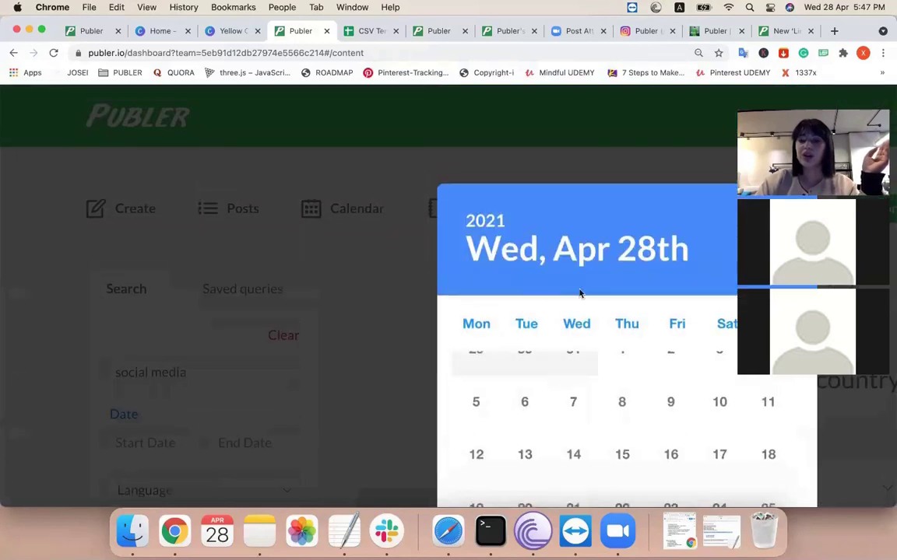
key(super+minus)
scroll(459, 276, up, 2)
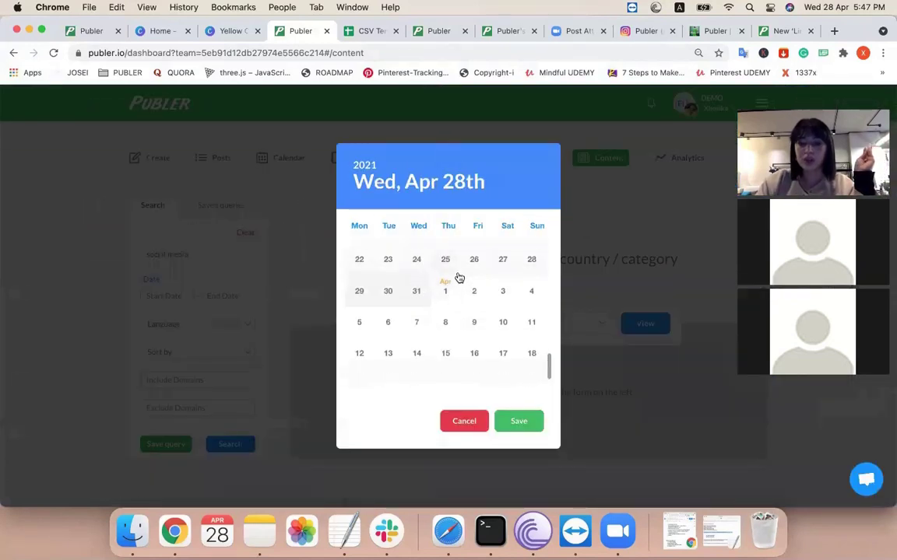
click(451, 295)
scroll(453, 296, down, 2)
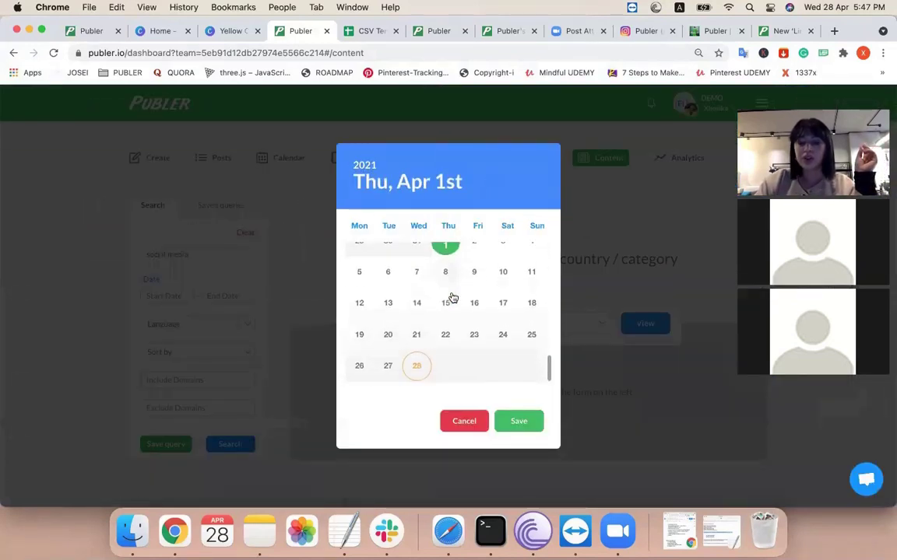
click(417, 364)
scroll(441, 281, up, 1)
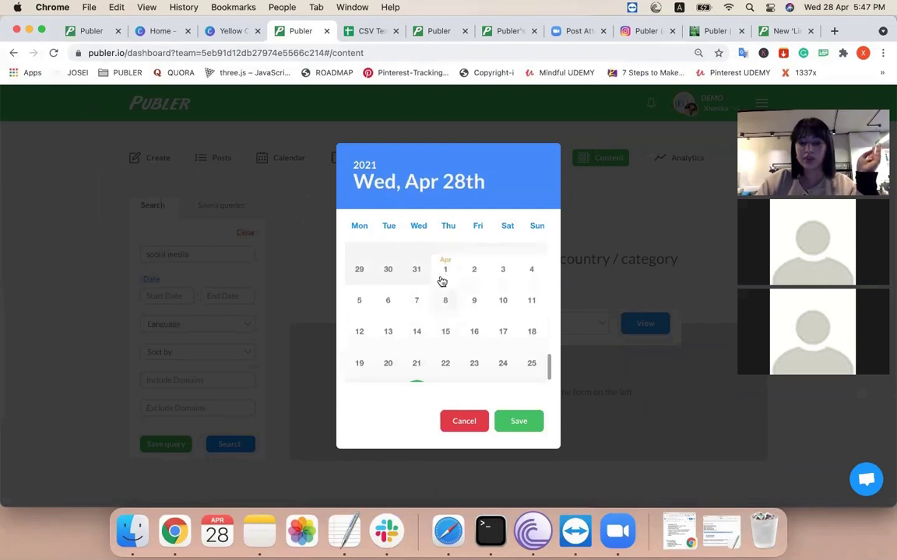
click(443, 279)
click(526, 424)
- Set the content search's end date to 27 April 2021
click(226, 298)
click(387, 365)
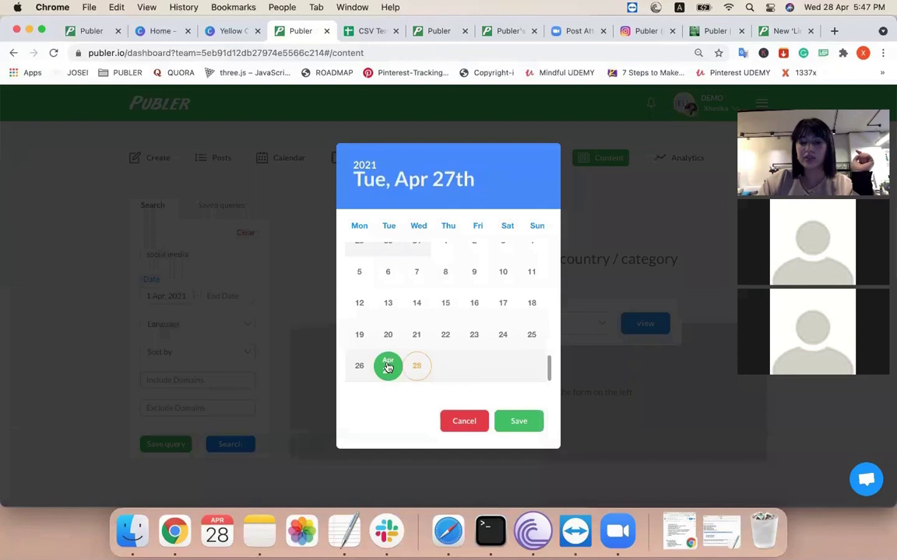
click(523, 424)
- Restrict the content search to English articles and sort the results by Date
click(196, 327)
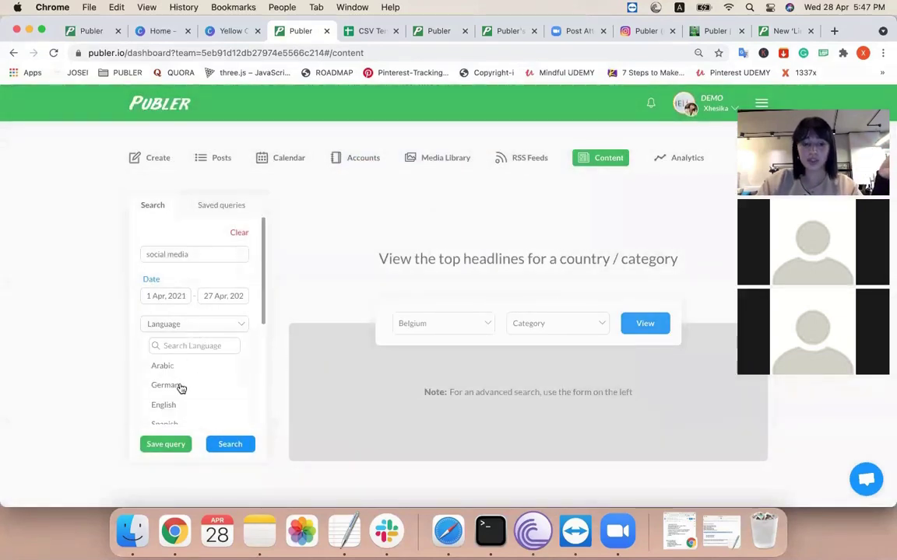
click(180, 403)
click(223, 355)
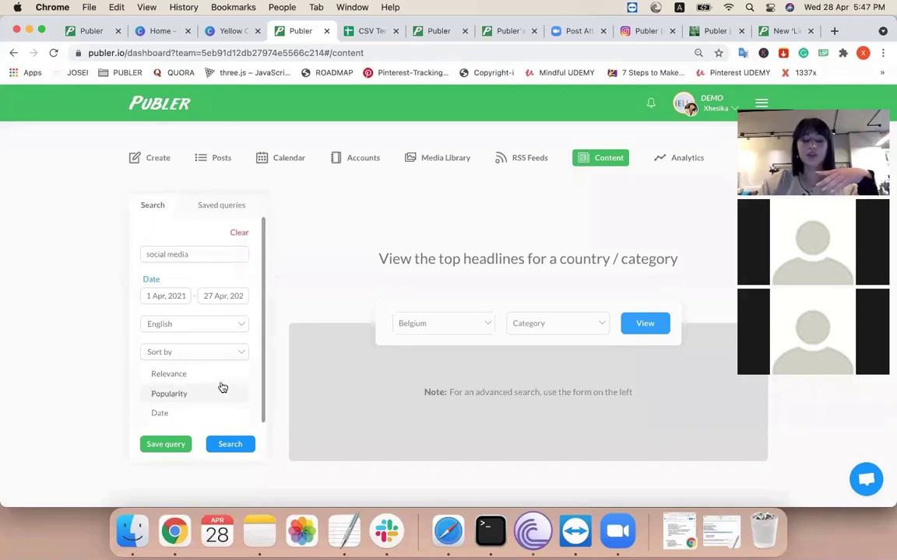
click(170, 412)
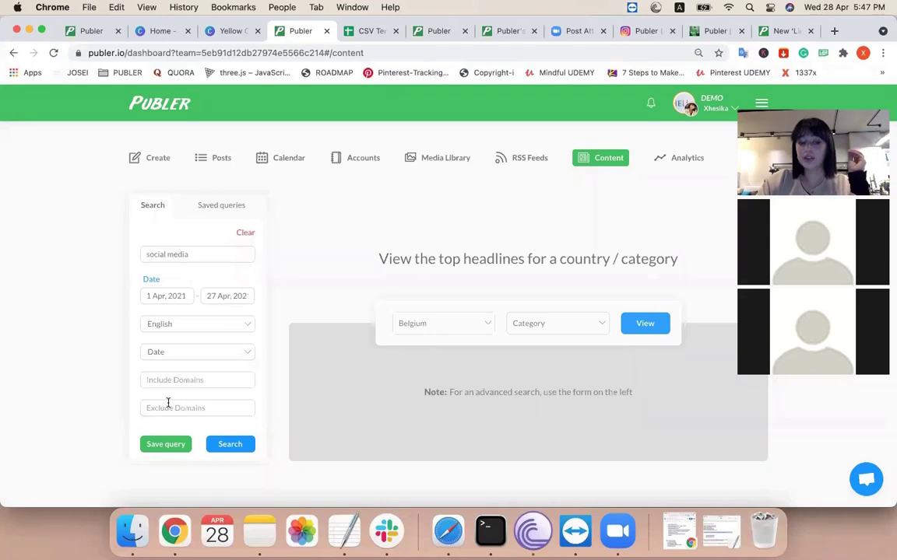
- Add "cnn" as an included domain for the content search
scroll(208, 379, up, 5)
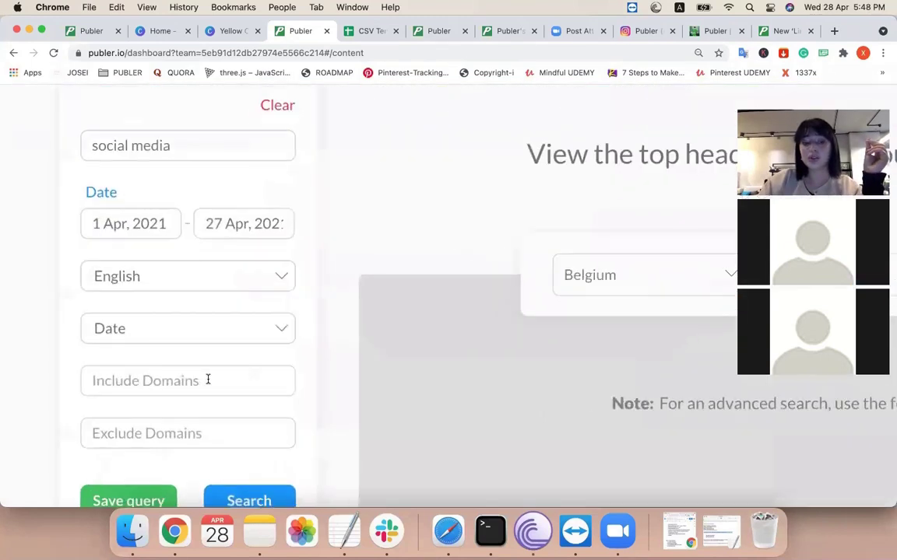
scroll(208, 378, down, 2)
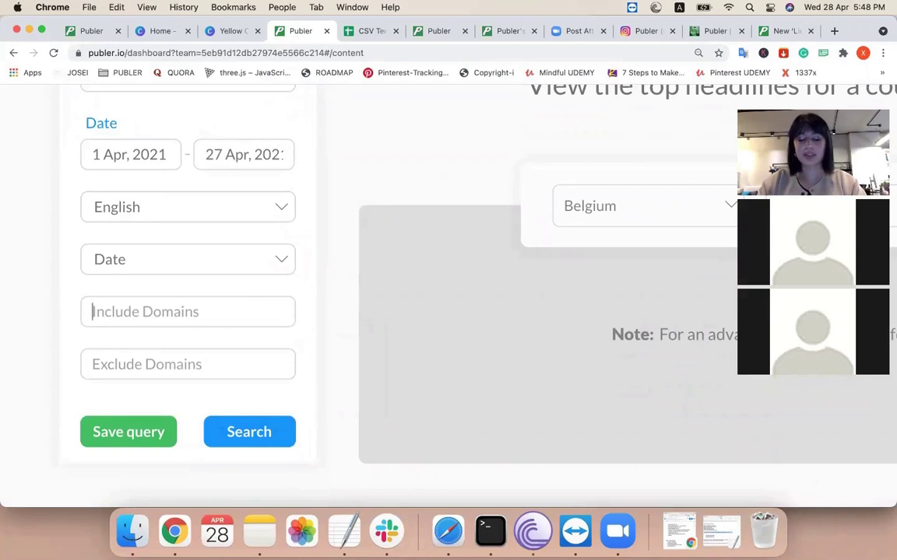
text(cnn)
- Try "medium" as an excluded domain for the content search, and clear the entry
click(242, 363)
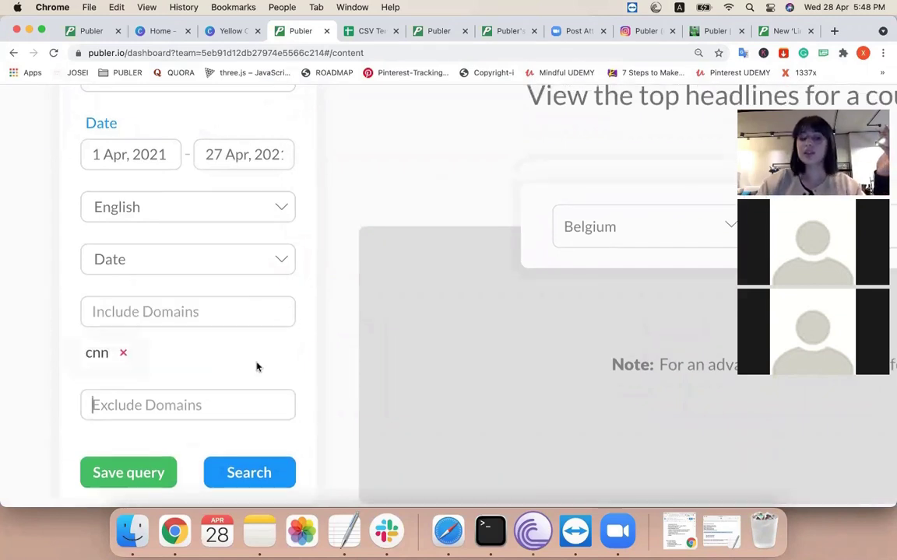
text(medium)
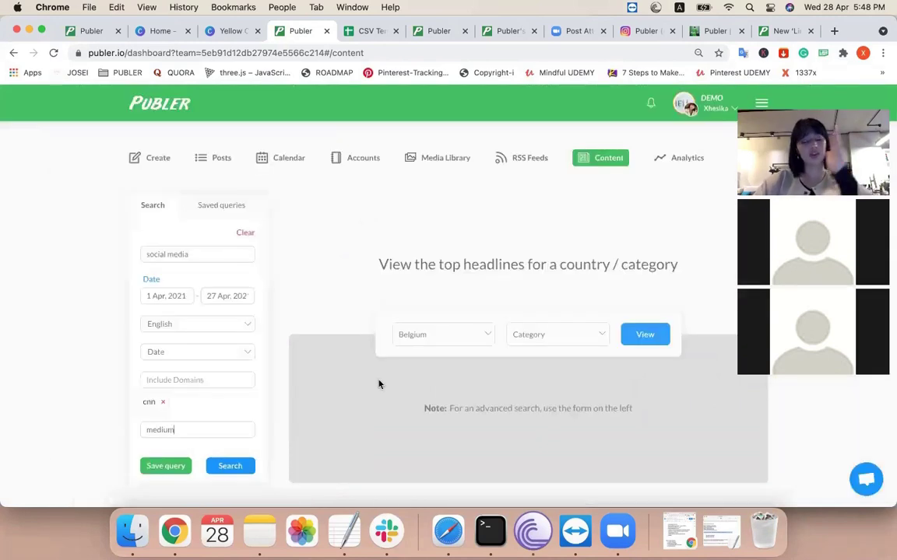
double_click(181, 424)
key(BackSpace)
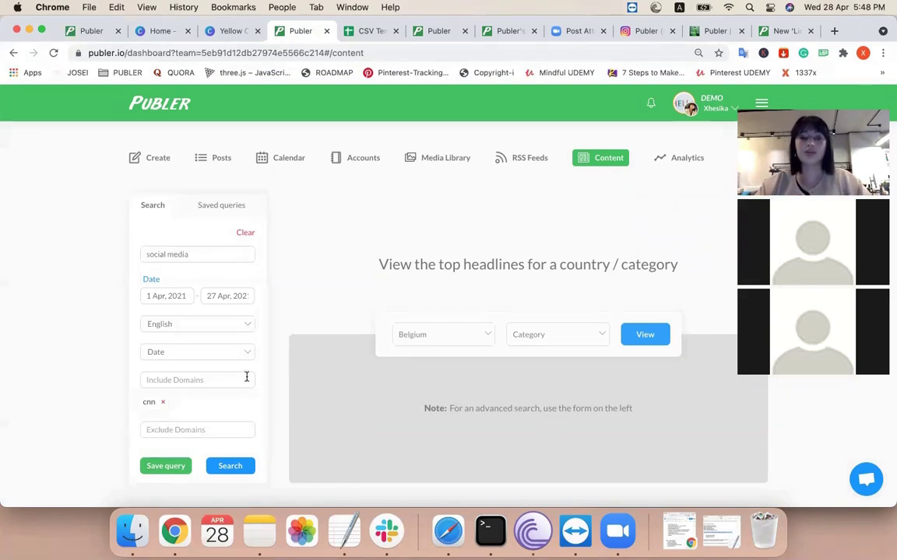
- Open the saved queries and view the articles for Blogging Tips, Meditation and the January financial news
click(216, 206)
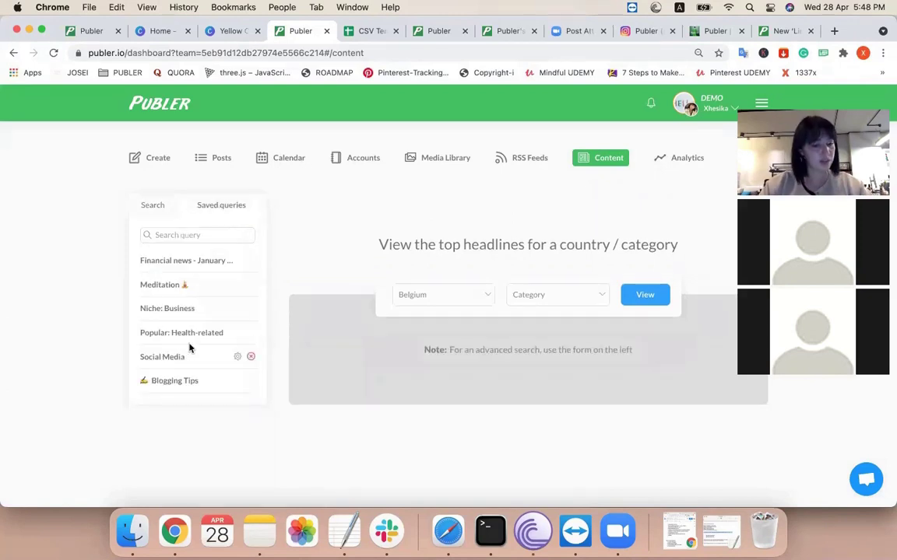
click(193, 381)
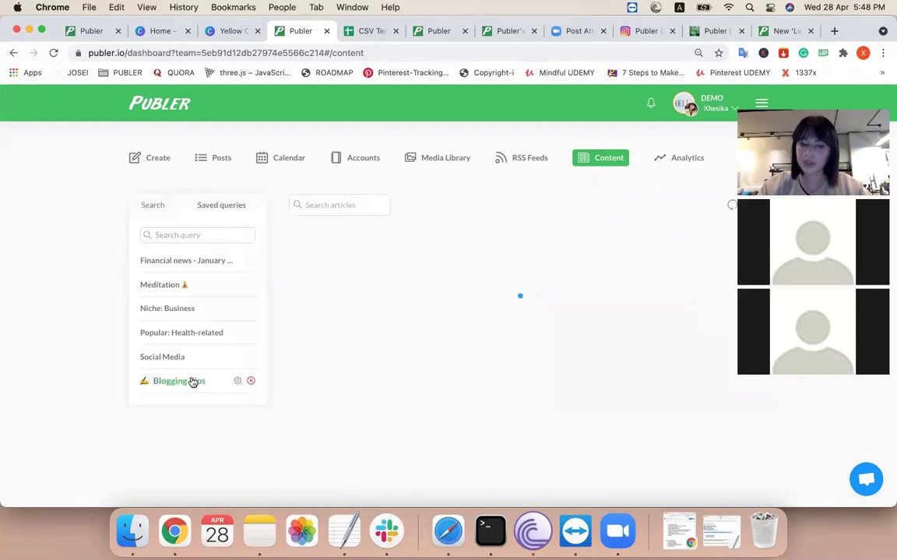
click(174, 285)
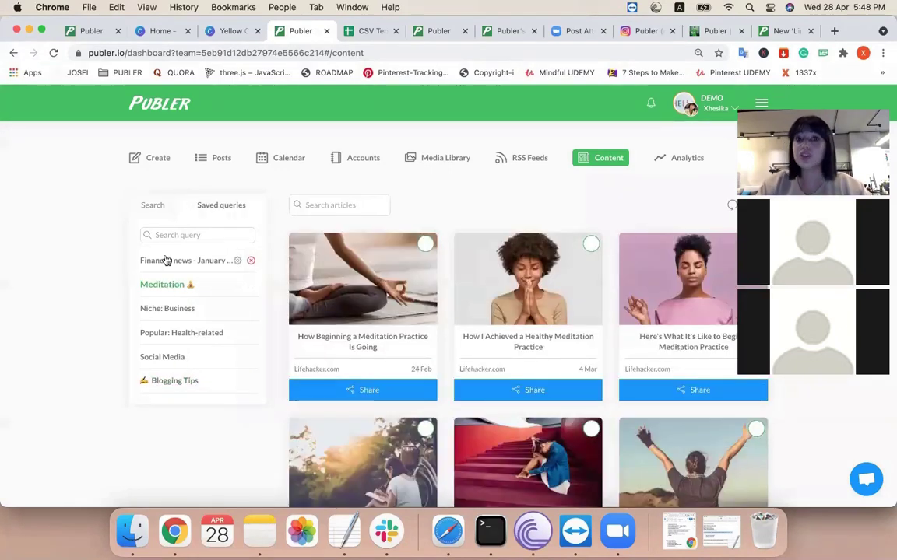
click(165, 261)
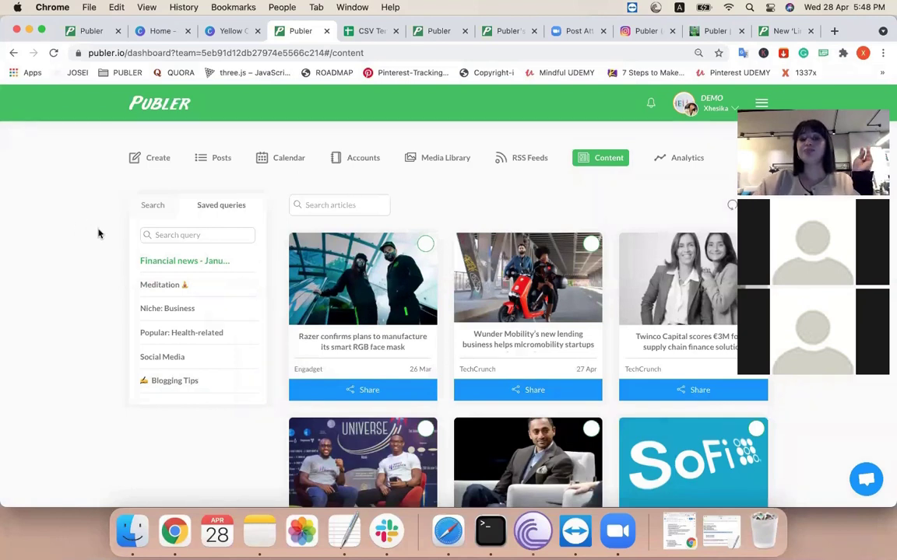
- Switch from the DEMO workspace to the Publer workspace and open its analytics overview
click(684, 159)
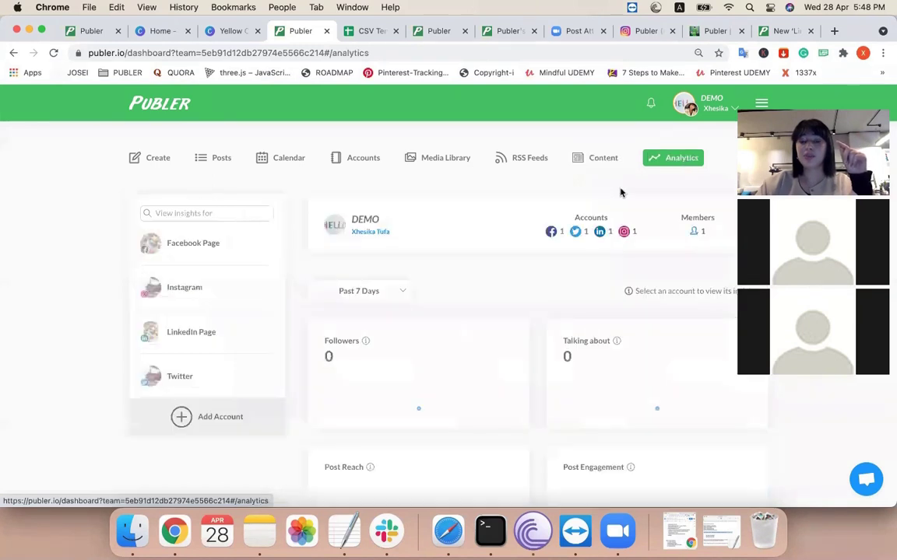
click(729, 115)
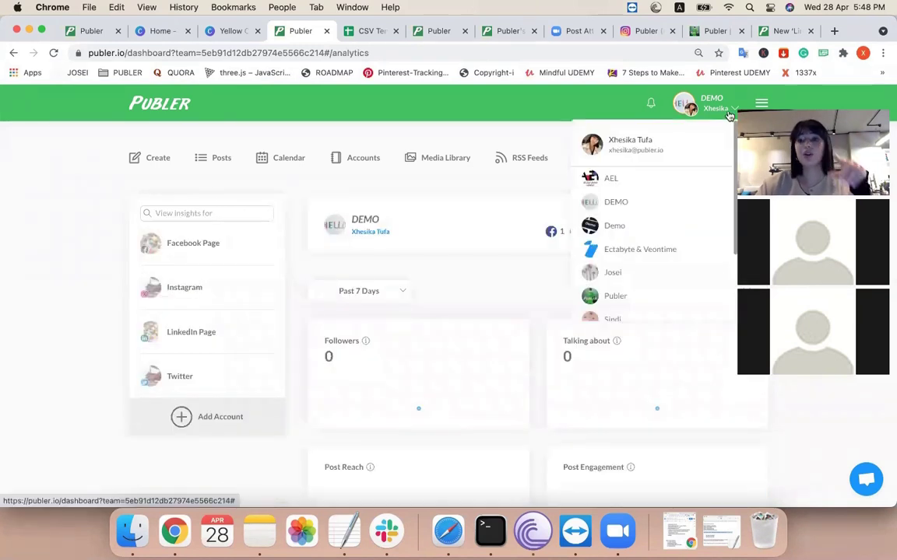
click(622, 300)
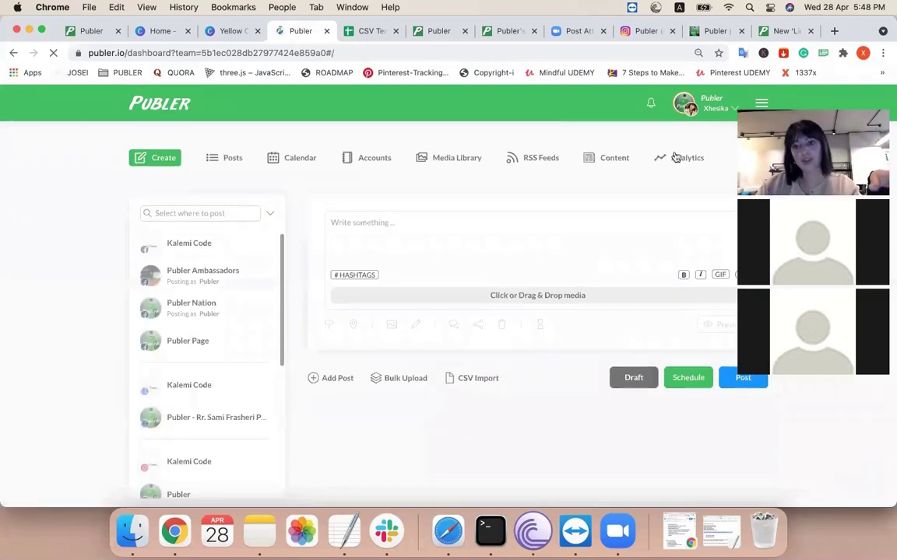
click(677, 157)
scroll(531, 387, down, 1)
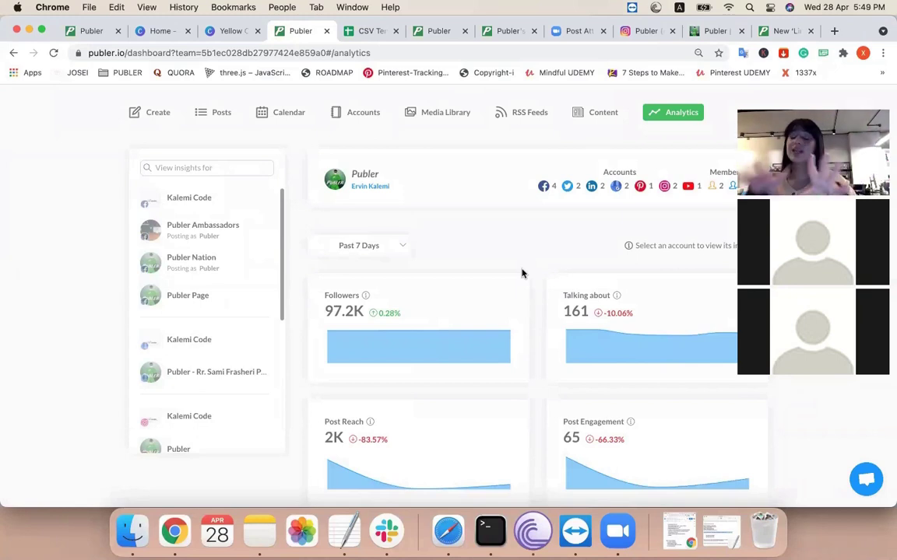
- Look over the available date ranges and examine the workspace's metric charts, posting activity graph and Post Insights table
click(392, 249)
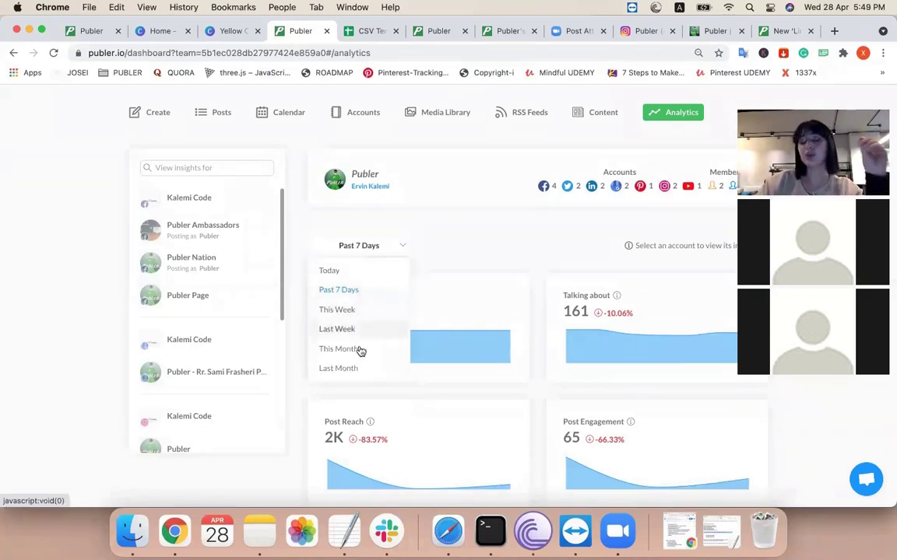
click(546, 349)
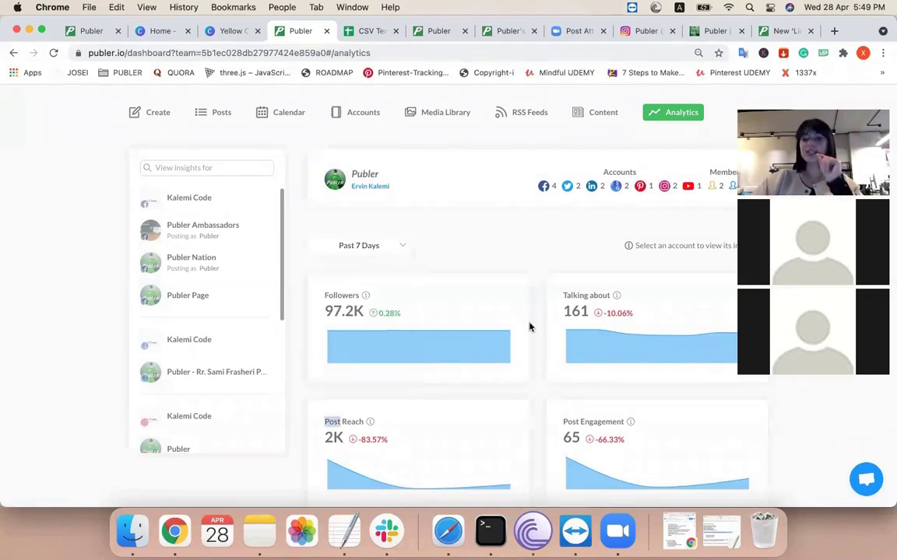
scroll(529, 327, down, 5)
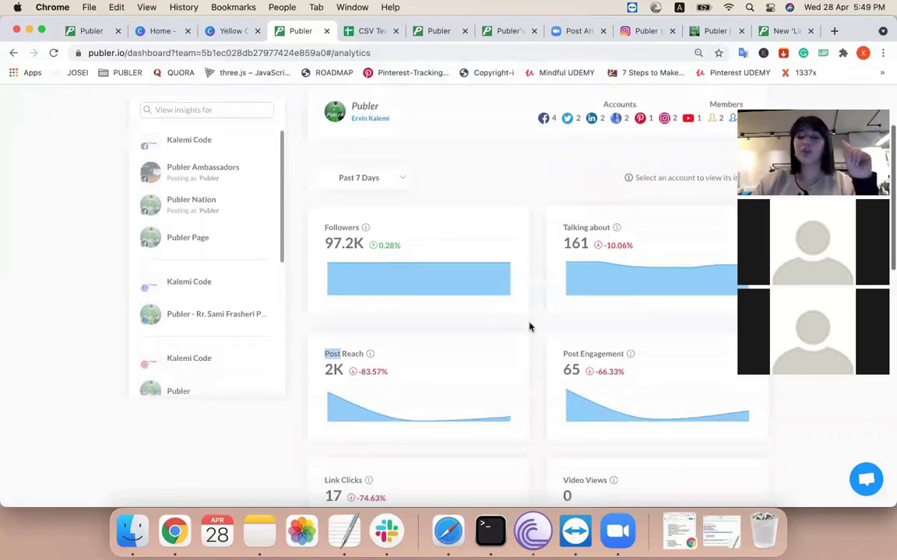
scroll(529, 326, down, 2)
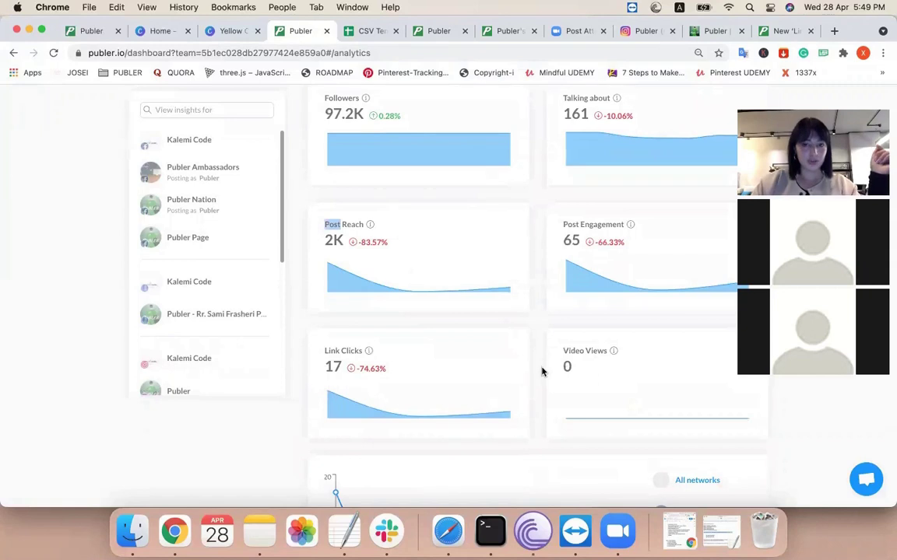
scroll(542, 371, down, 15)
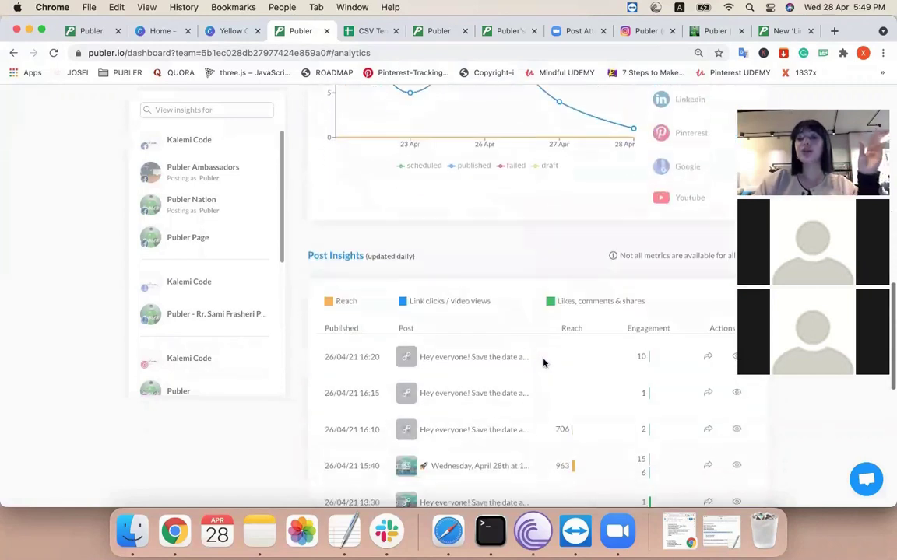
scroll(542, 364, down, 3)
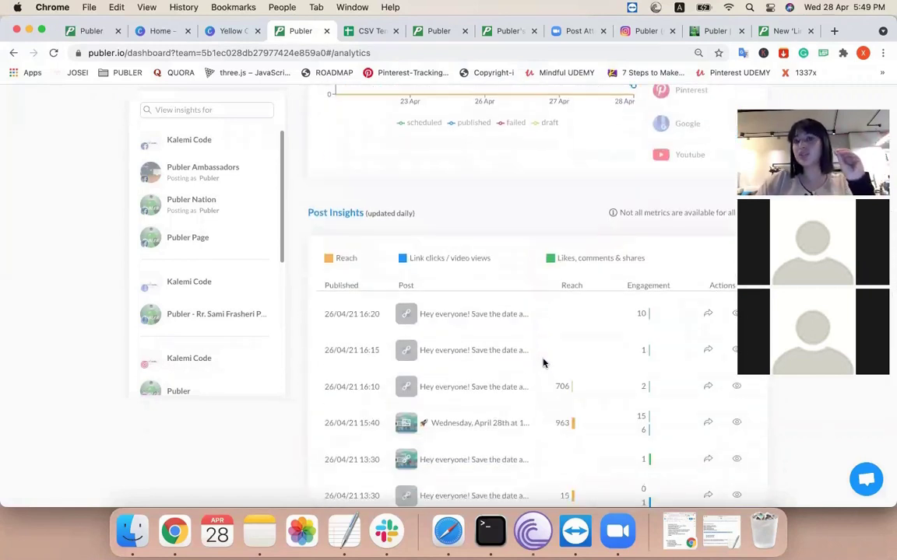
scroll(191, 338, down, 3)
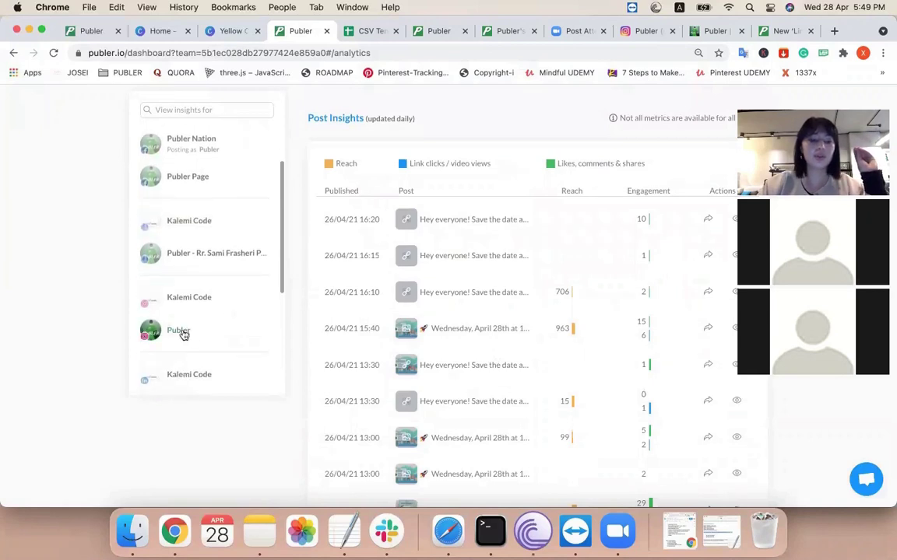
- Show the insights for Publer's Instagram account and view the details of its 08/04/21 21:06 post
click(179, 330)
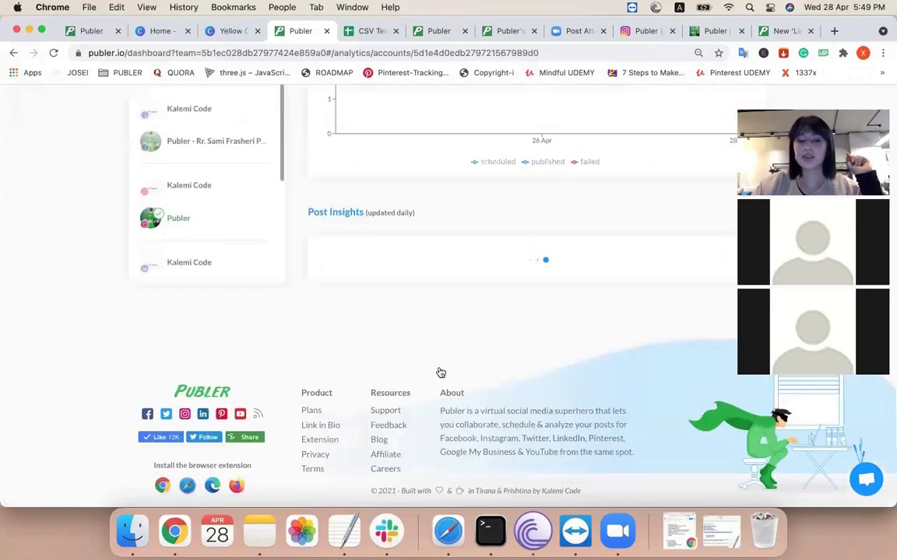
scroll(610, 401, down, 2)
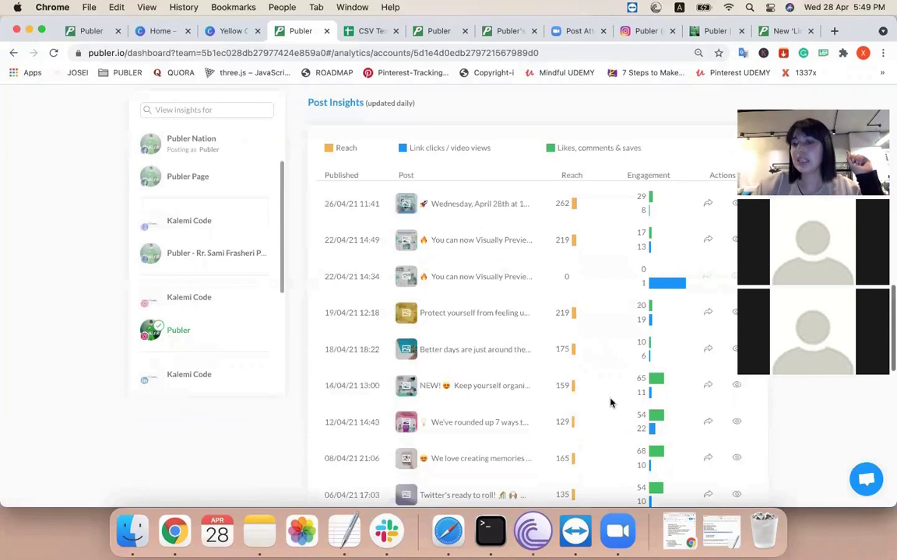
scroll(610, 402, down, 1)
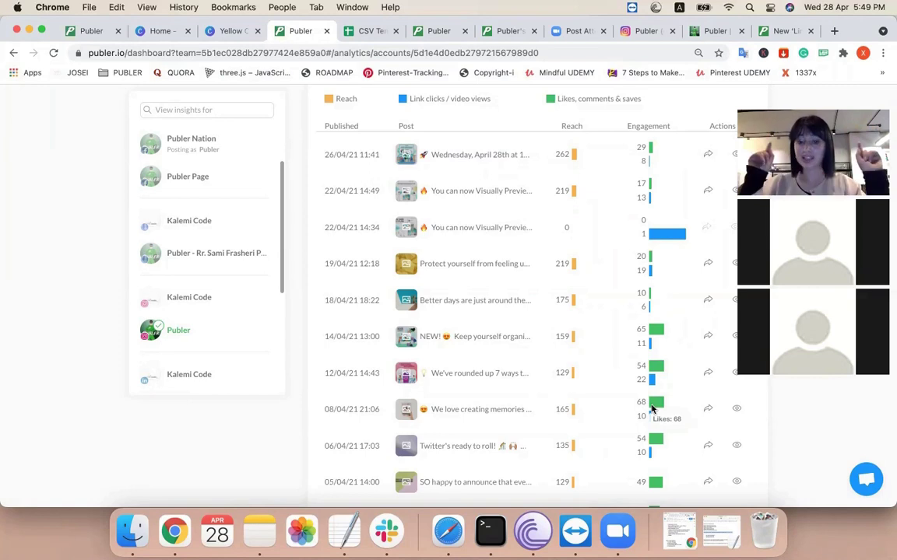
click(487, 413)
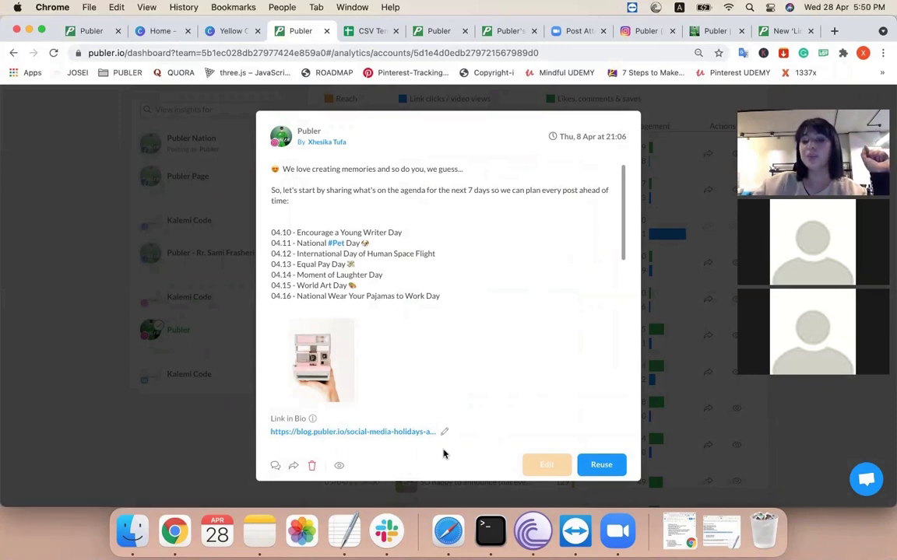
click(676, 376)
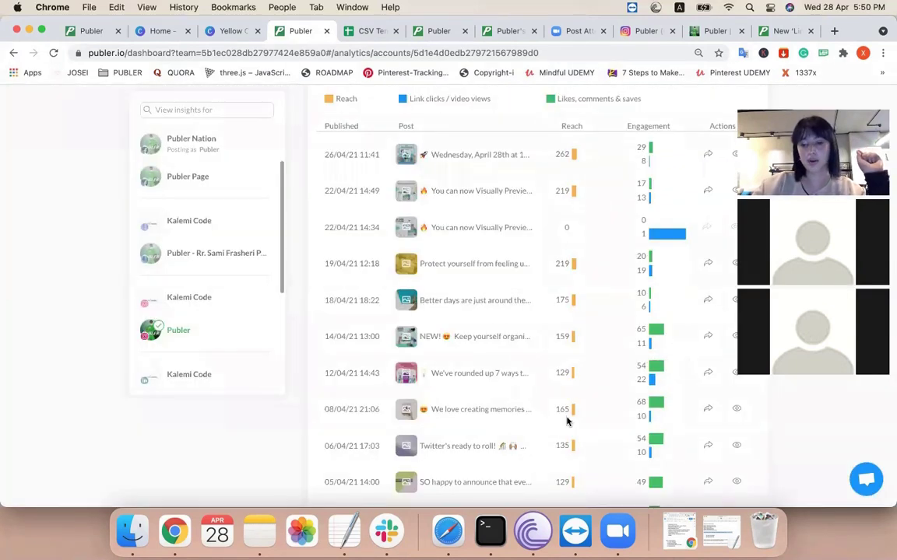
- Switch back to the DEMO workspace and open the Link in Bio settings of its Instagram account
scroll(554, 322, up, 2)
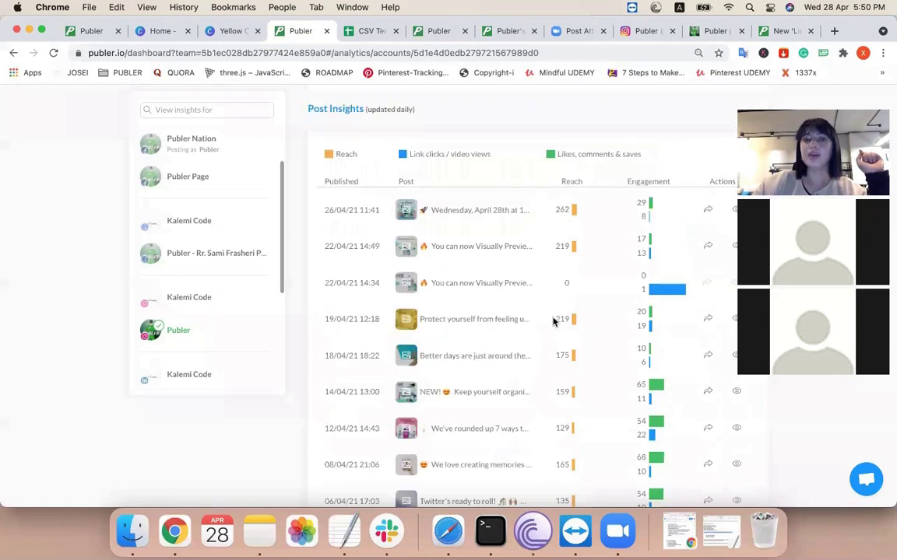
scroll(553, 322, up, 10)
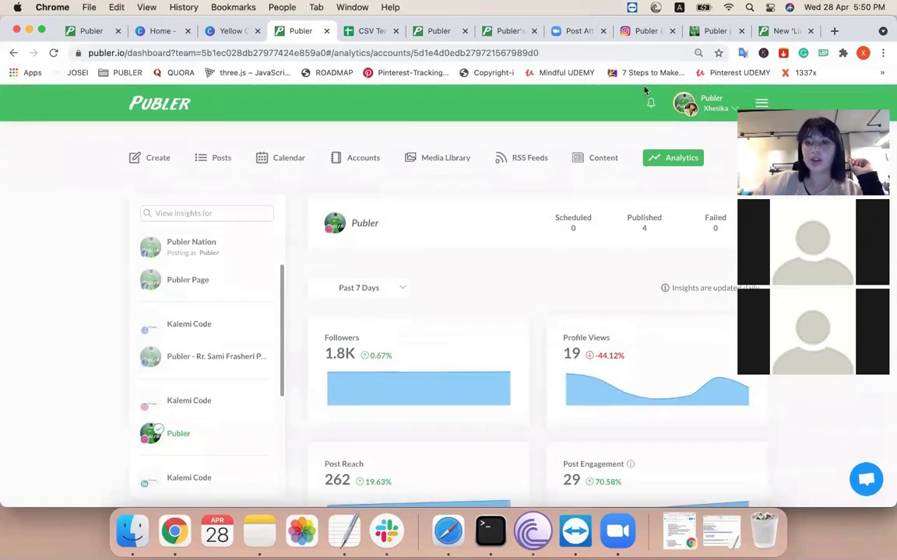
click(725, 115)
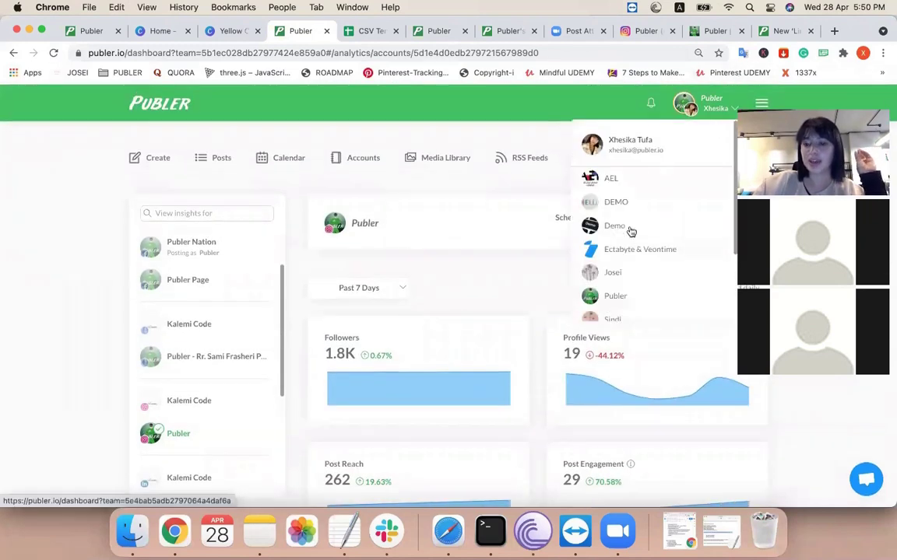
click(628, 203)
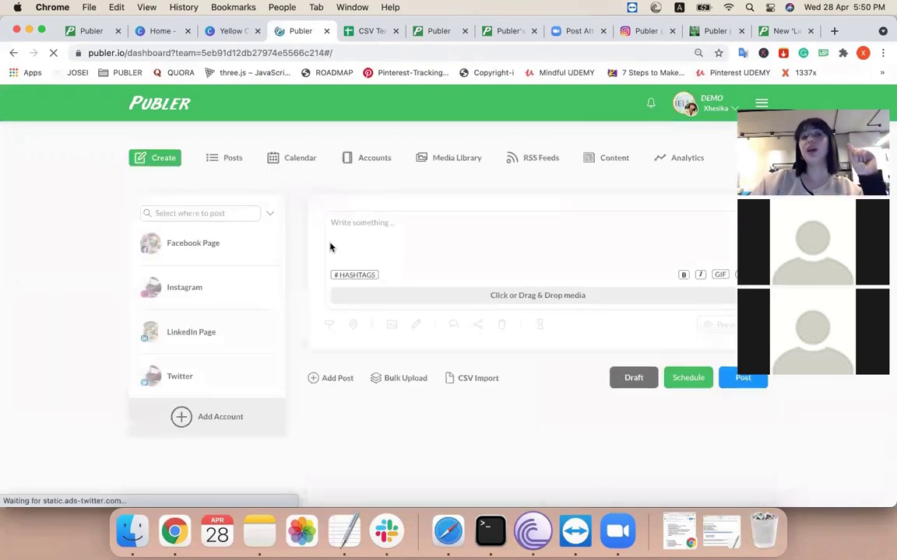
click(350, 160)
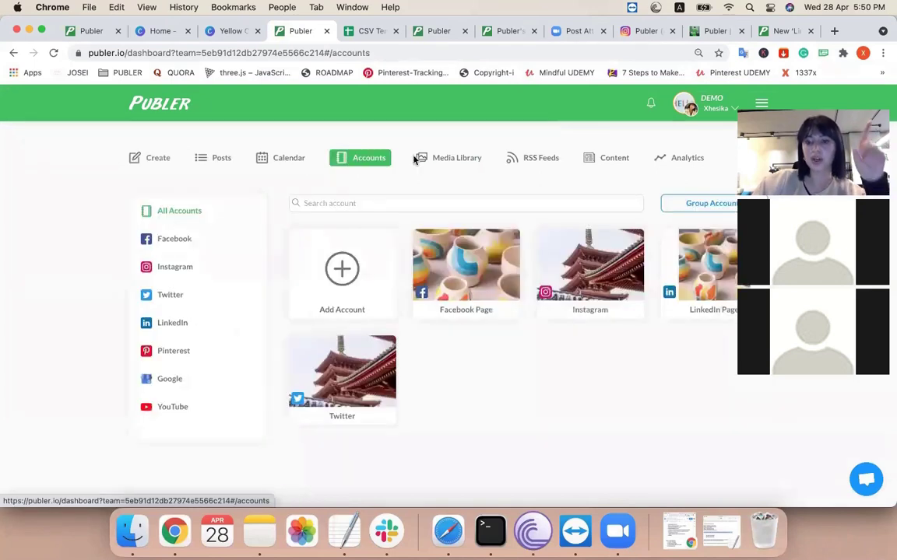
click(584, 272)
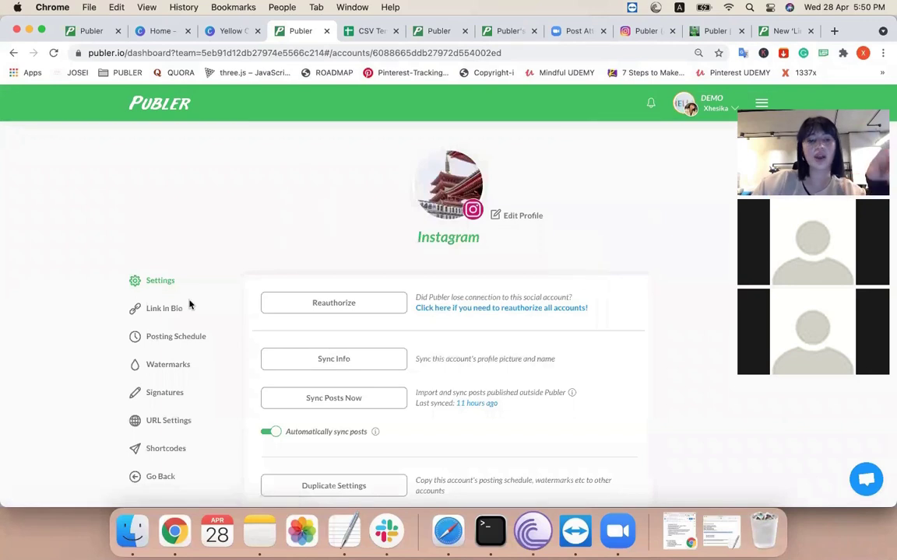
click(164, 309)
scroll(505, 308, down, 2)
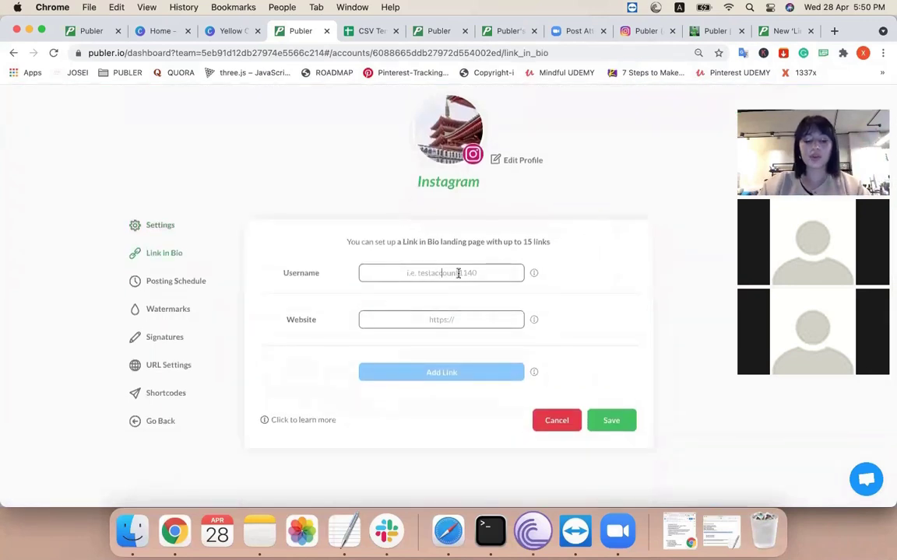
text(Fashion)
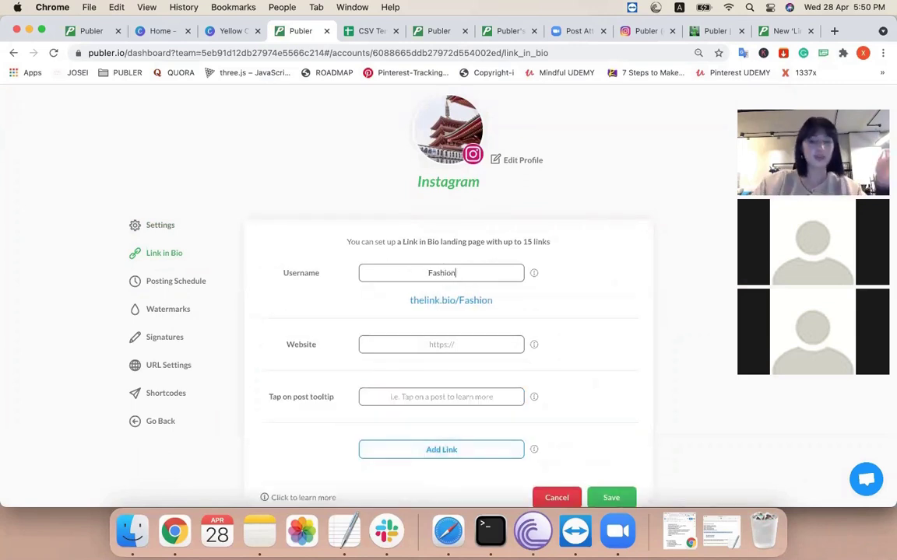
scroll(470, 313, down, 1)
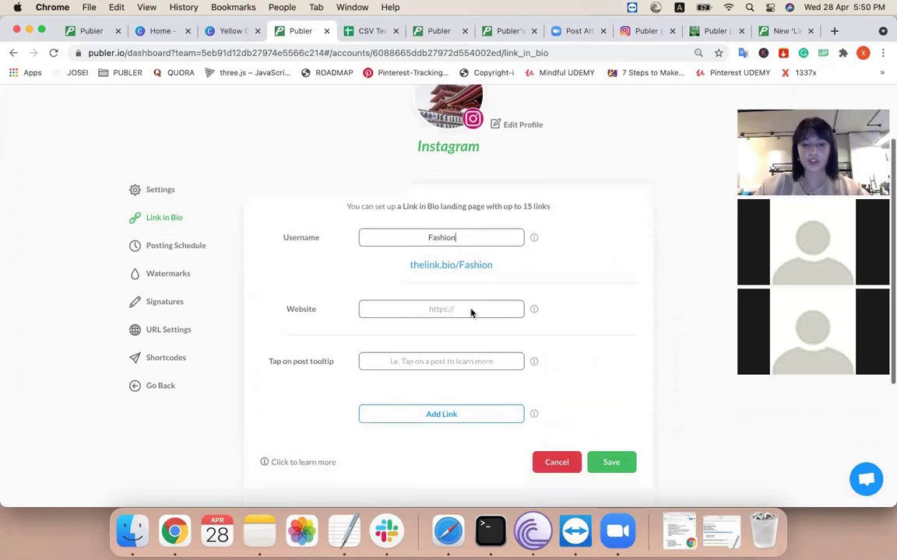
click(544, 53)
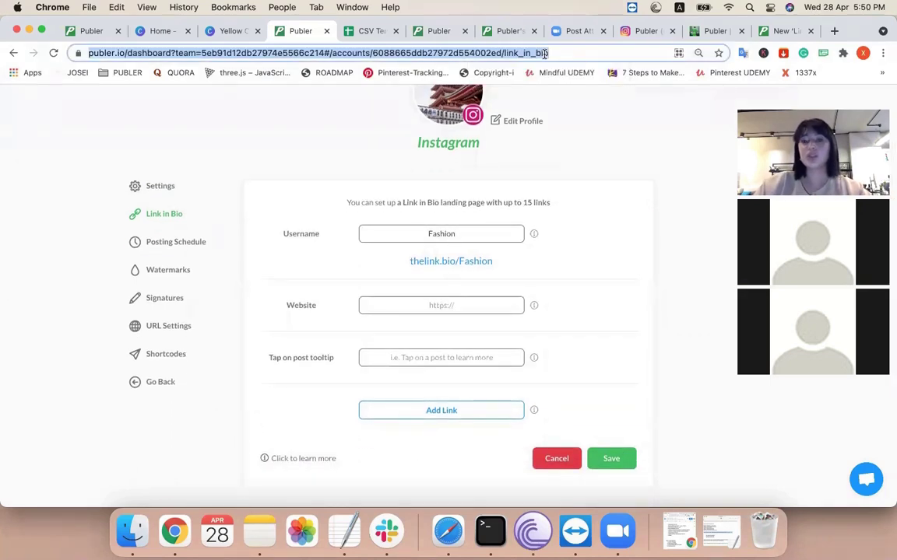
text(publer.io)
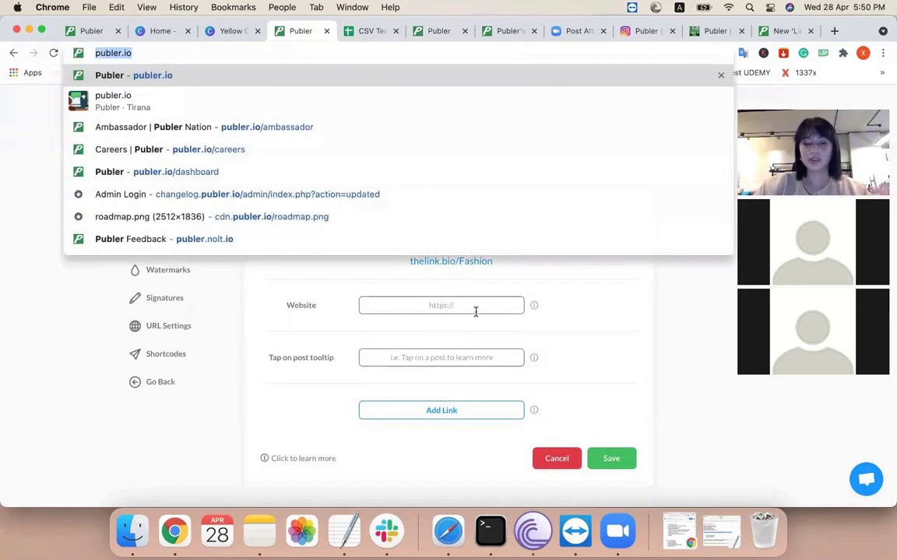
click(451, 309)
text(https://publer.io/)
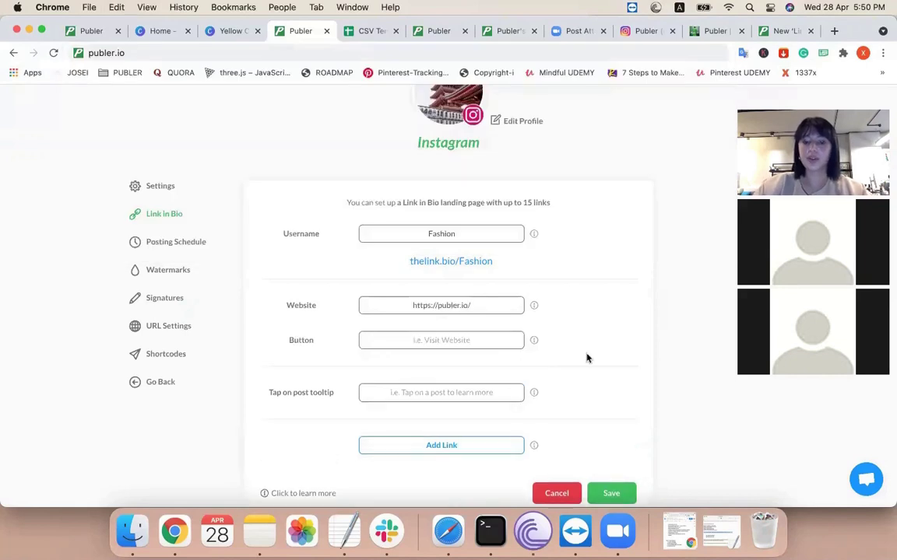
- Label the Link in Bio website button "Visit Website"
scroll(545, 327, down, 1)
click(483, 296)
text(Visi)
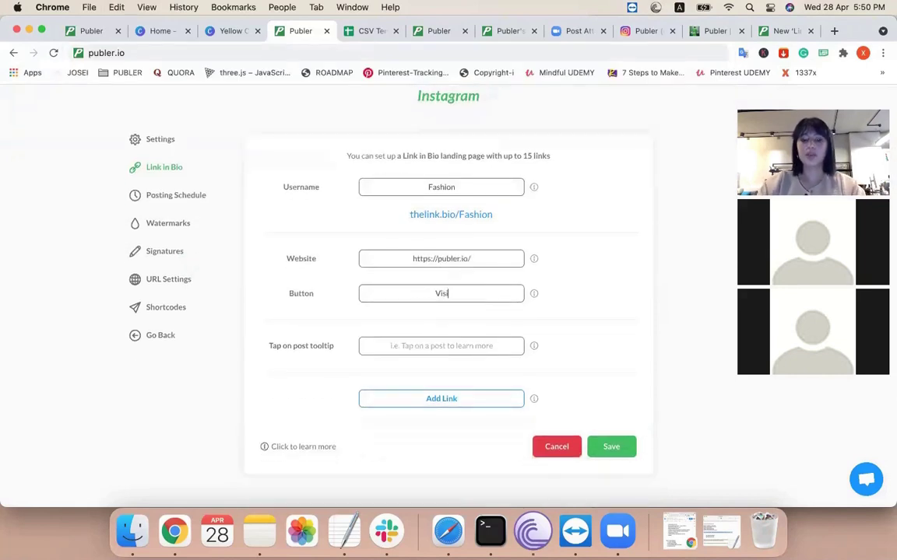
text(t Website)
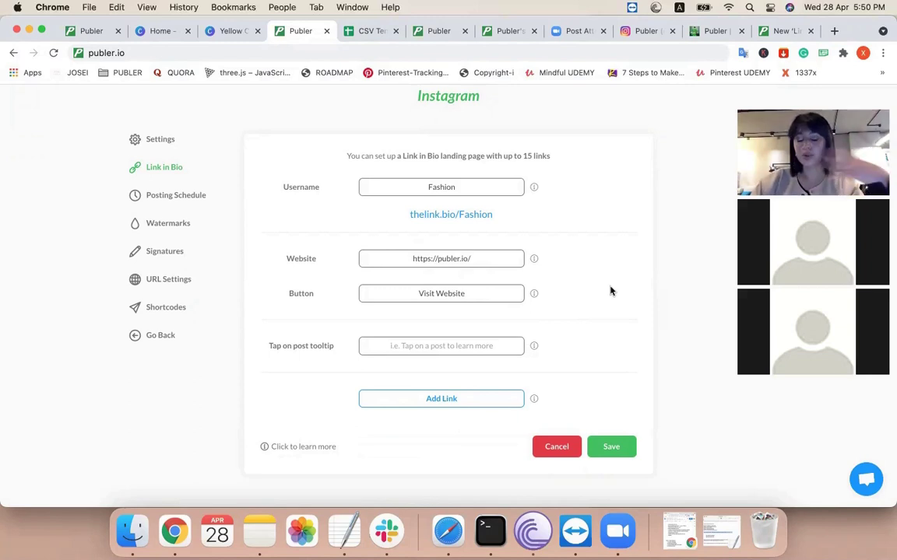
scroll(590, 258, down, 2)
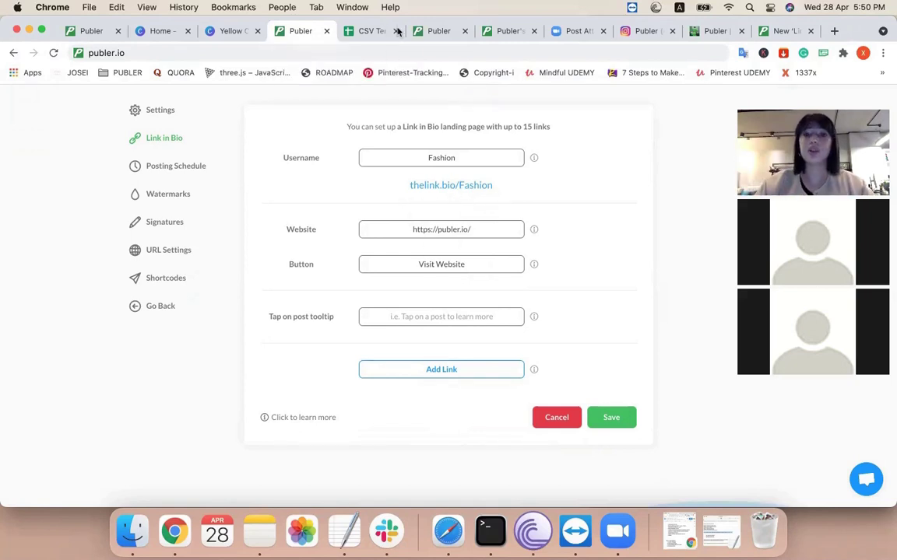
- Close the CSV template, Instagram and surplus Publer browser tabs
click(395, 31)
click(396, 31)
click(397, 31)
click(464, 31)
click(464, 31)
click(424, 31)
- Open thelink.bio/publer in place of the blog article and move the Publer settings tab next to it
click(425, 52)
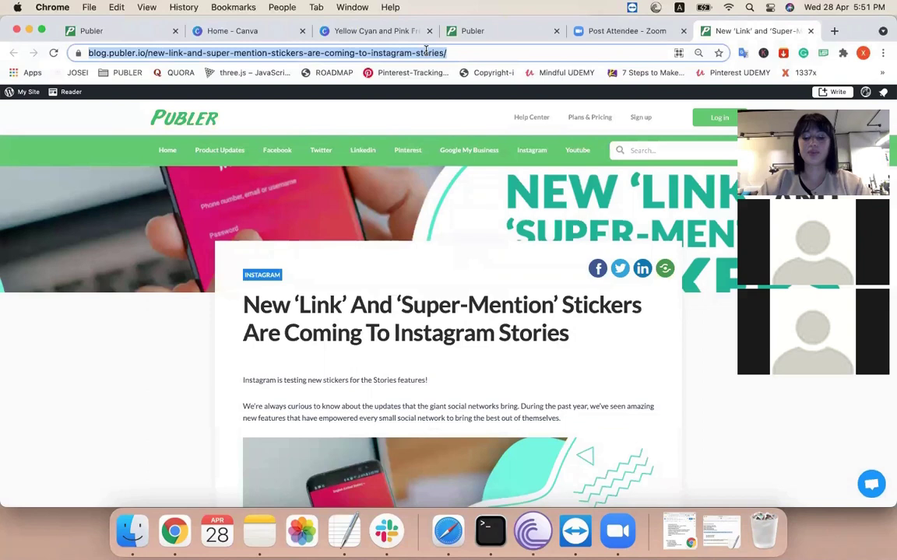
text(thelink.bio)
key(Down)
key(Down)
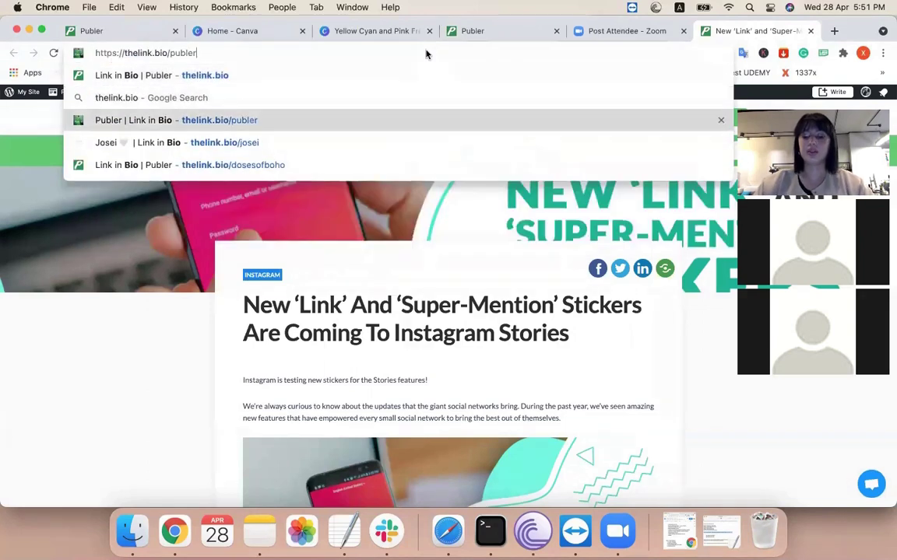
key(Return)
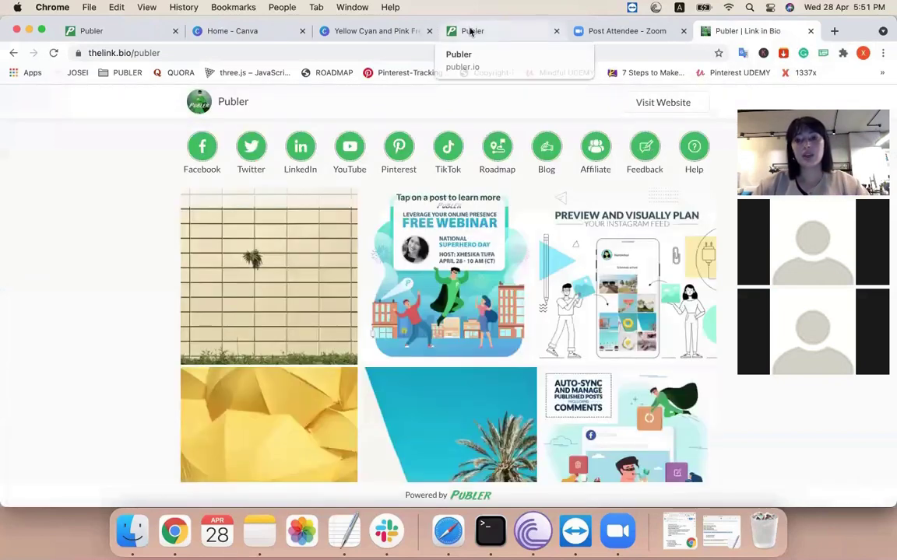
drag(463, 30, 589, 30)
click(743, 31)
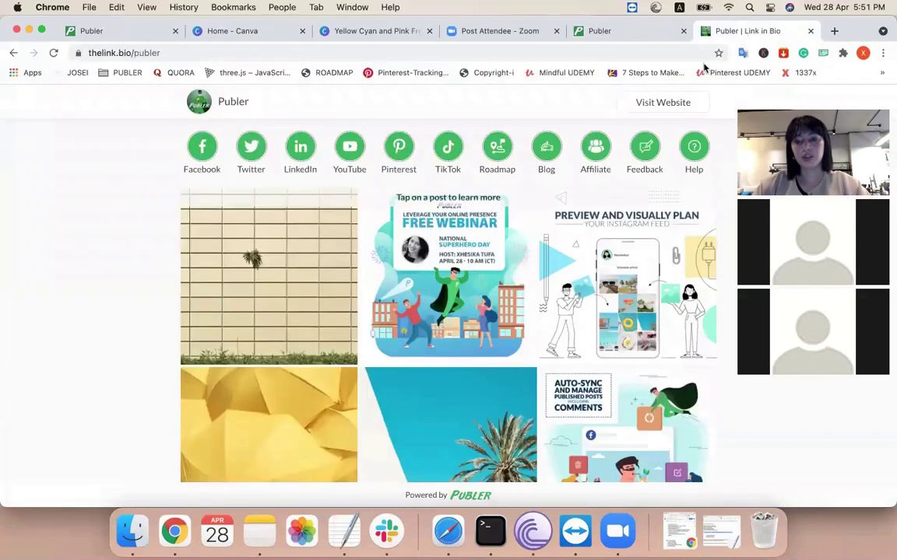
- Compare the Link in Bio username and website button settings with Publer's live Link in Bio page
click(631, 31)
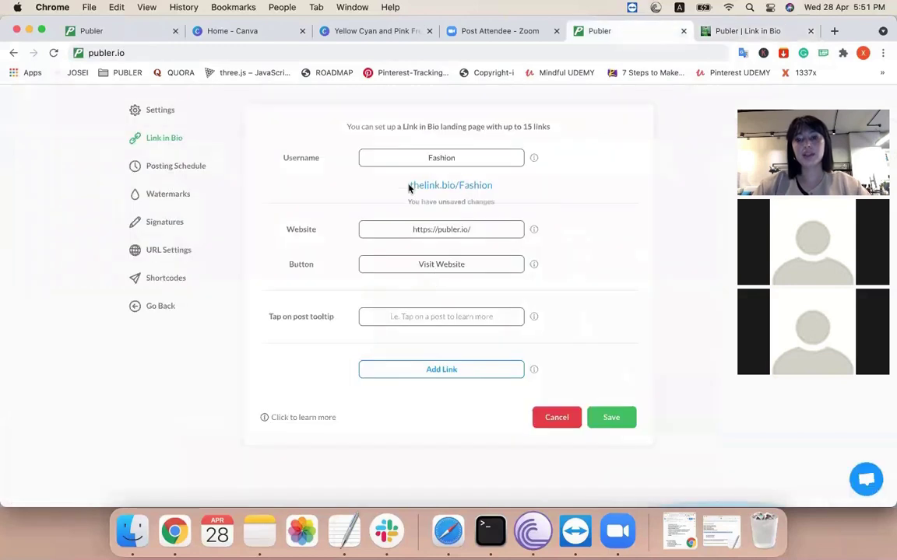
click(743, 31)
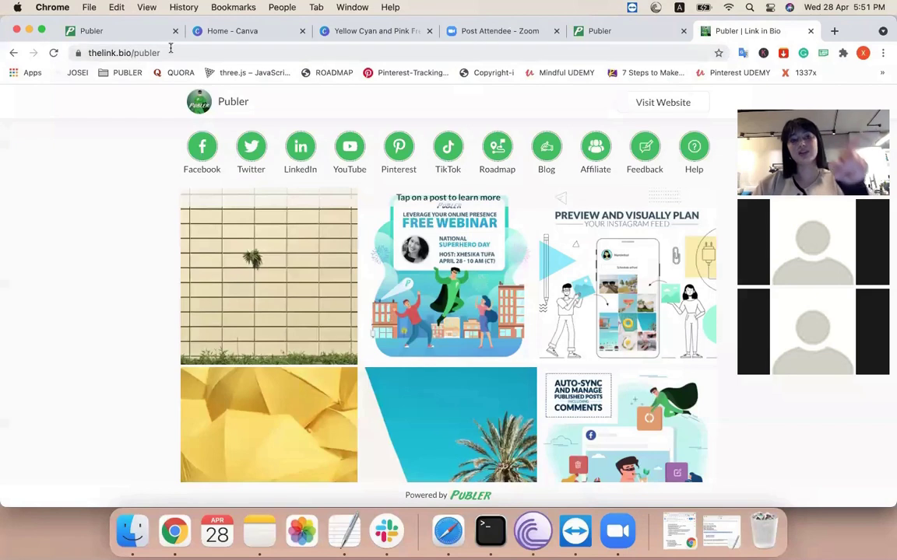
click(622, 31)
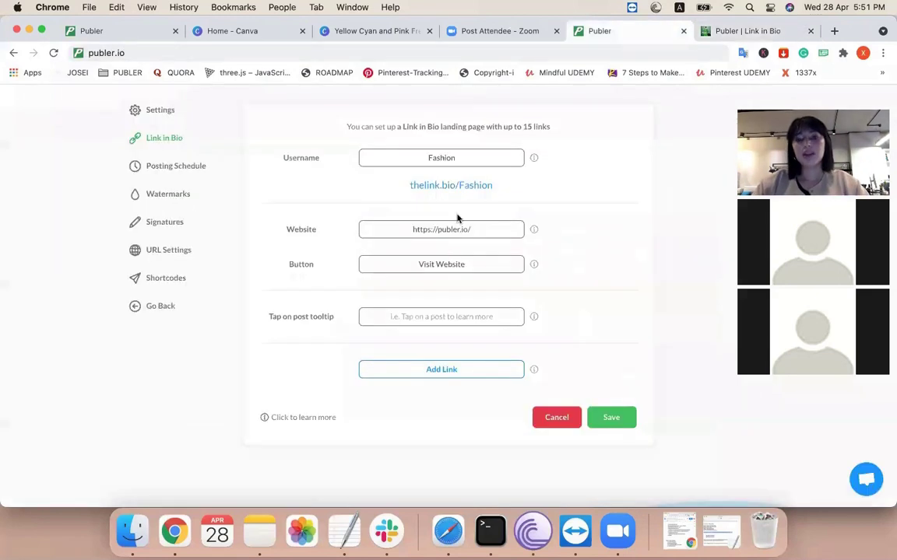
drag(409, 265, 497, 264)
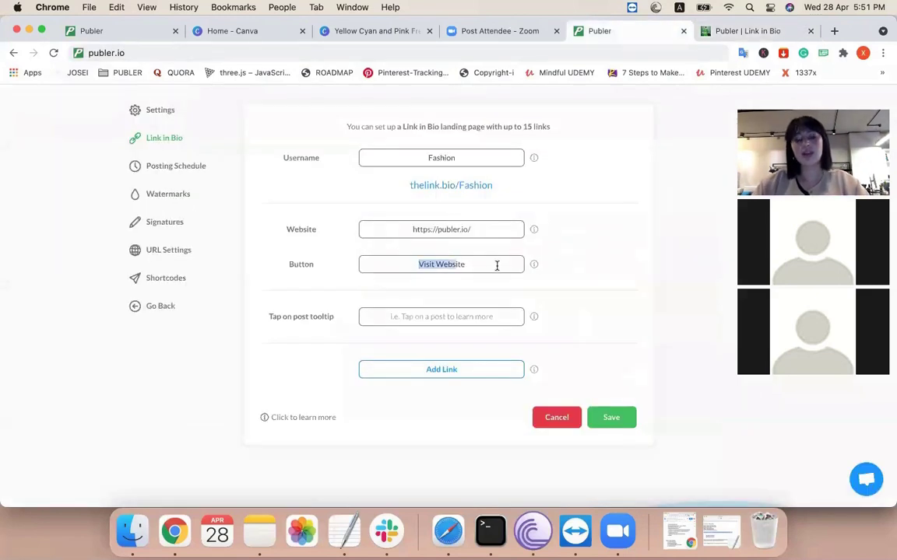
click(497, 264)
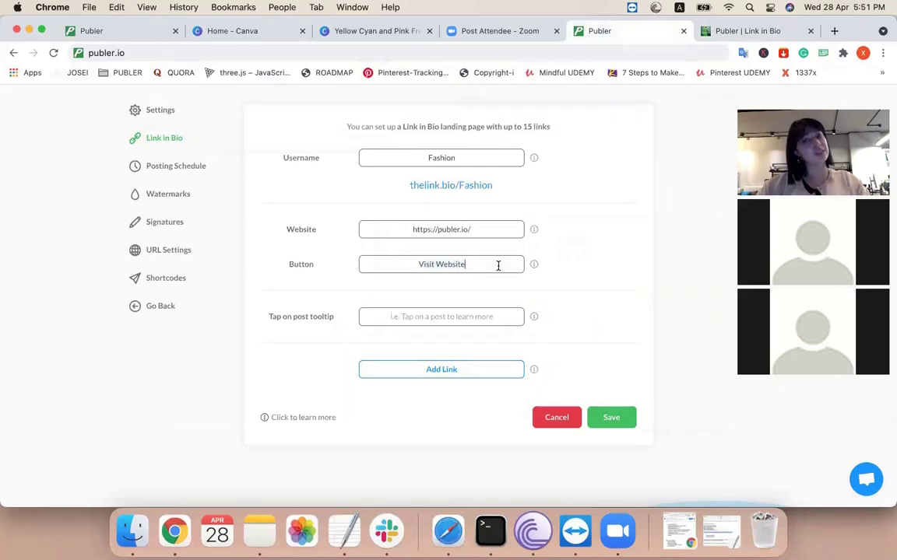
click(767, 31)
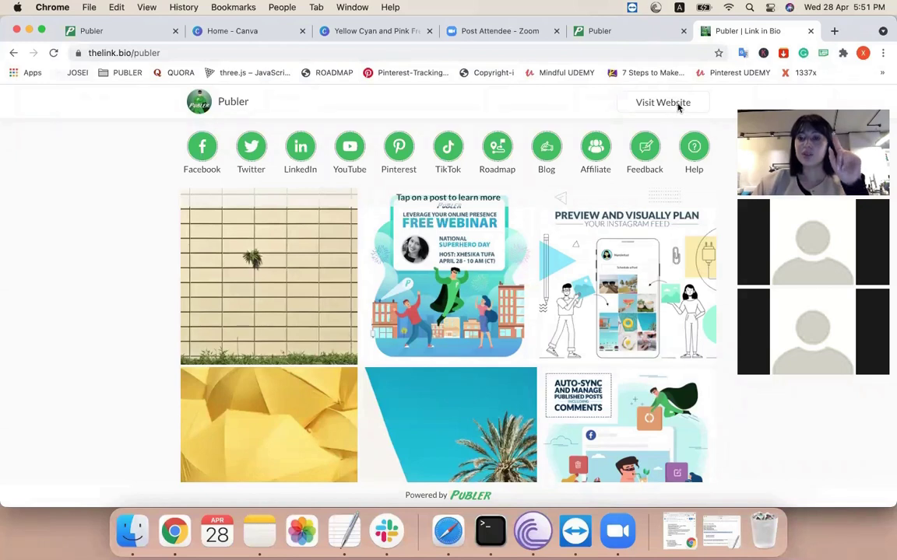
click(656, 31)
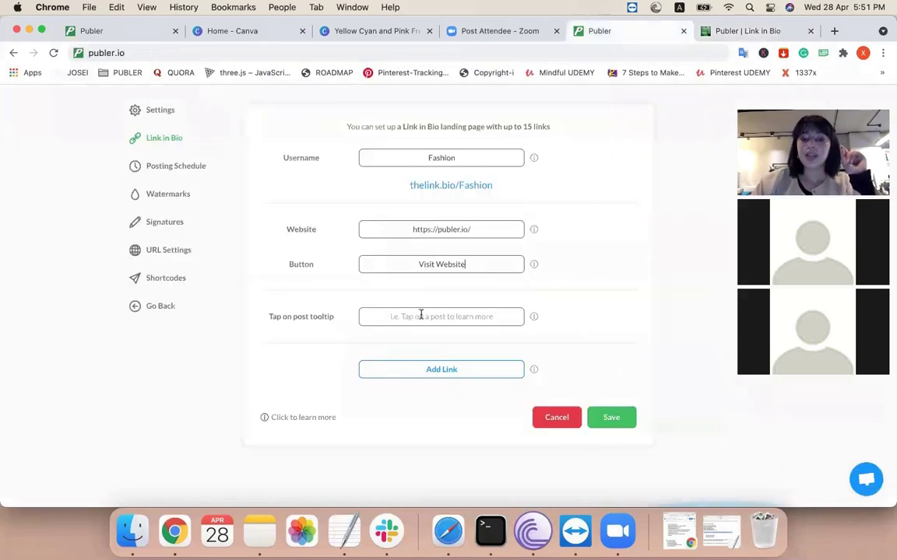
- Compare the empty tap-on-post tooltip setting with the tooltip and links on Publer's live Link in Bio page
click(462, 316)
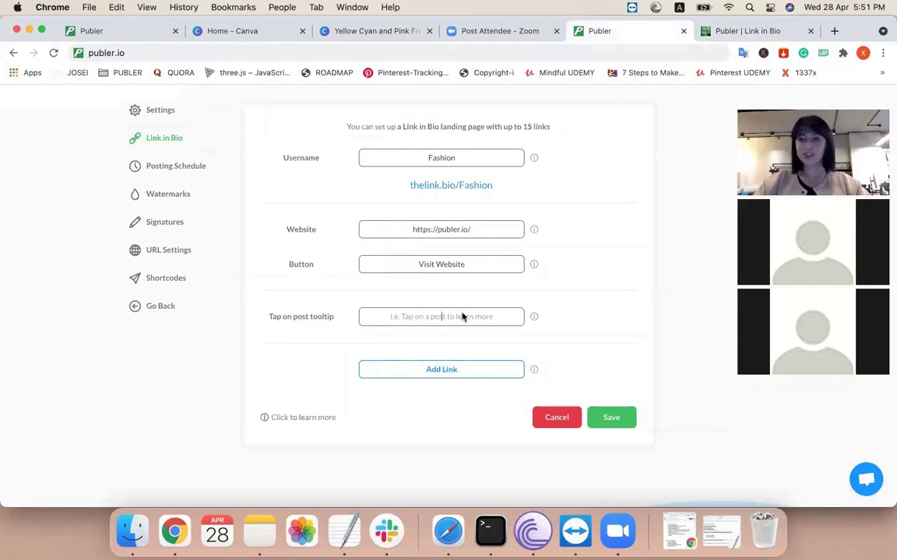
click(768, 29)
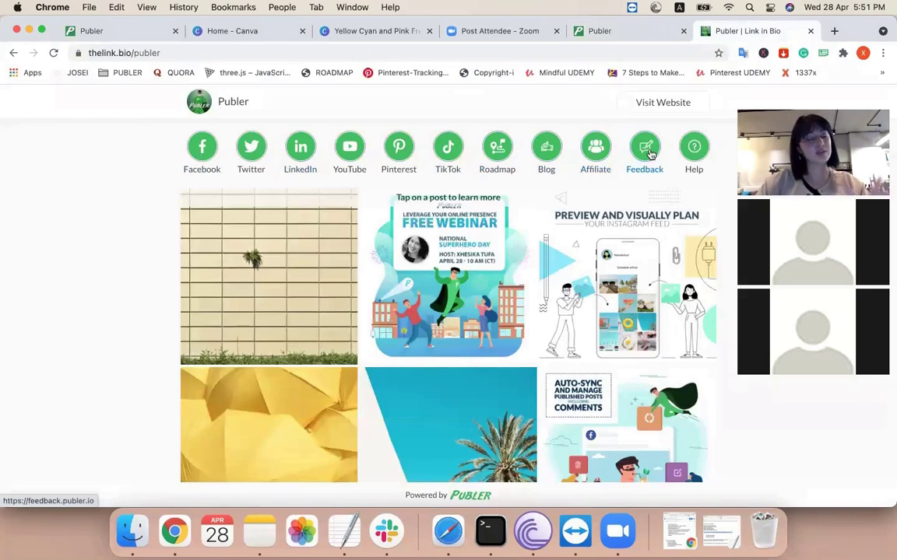
click(631, 30)
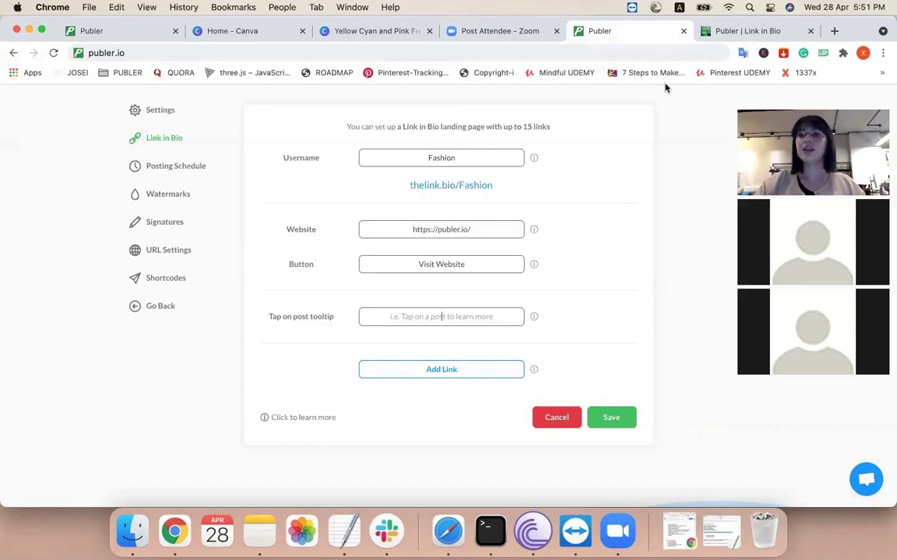
click(704, 31)
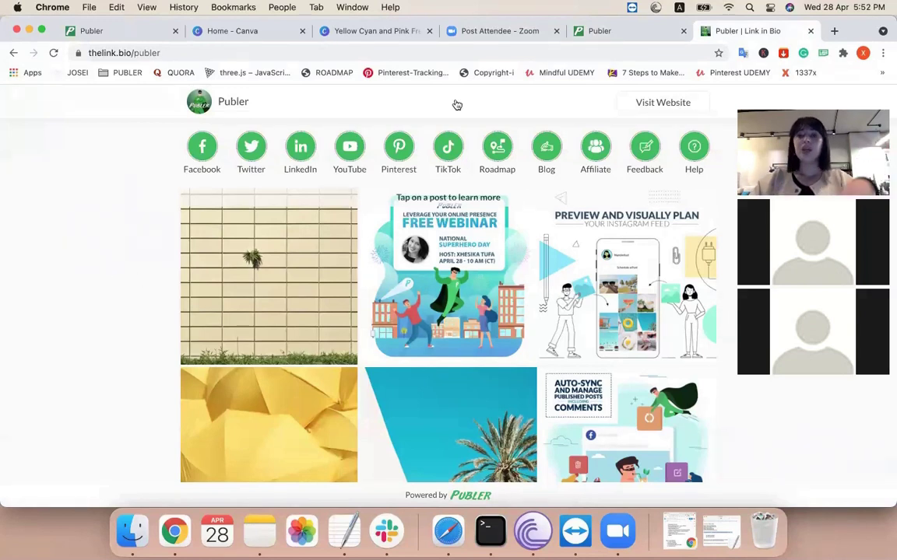
click(609, 30)
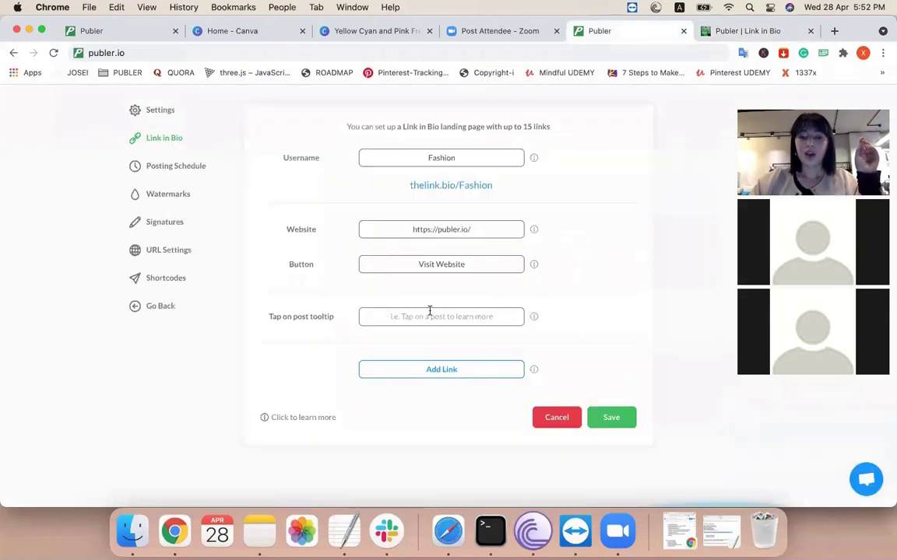
- Enter blog.publer.io as the browser address to get the blog's URL, leaving the tap-on-post tooltip empty
click(241, 52)
text(blog.publer.io)
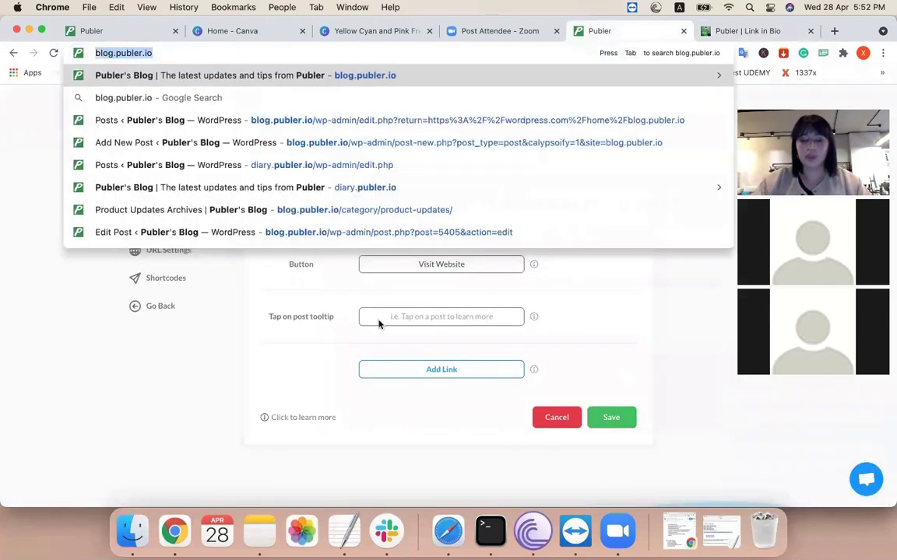
key(Return)
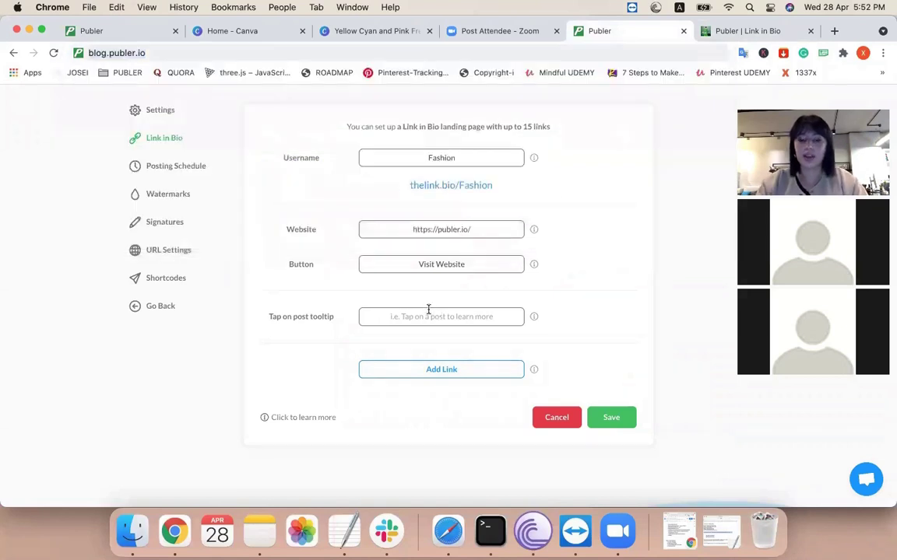
click(428, 310)
text(b)
key(BackSpace)
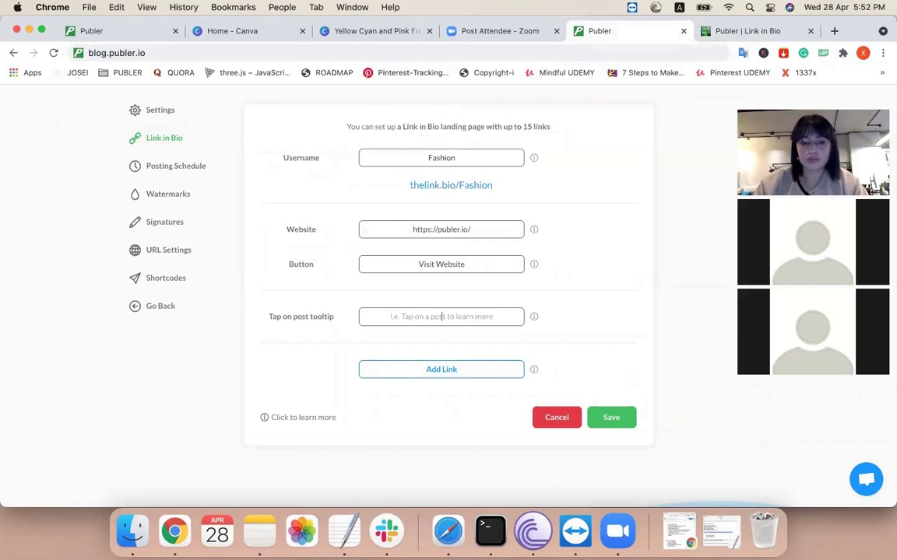
click(436, 371)
scroll(420, 319, down, 2)
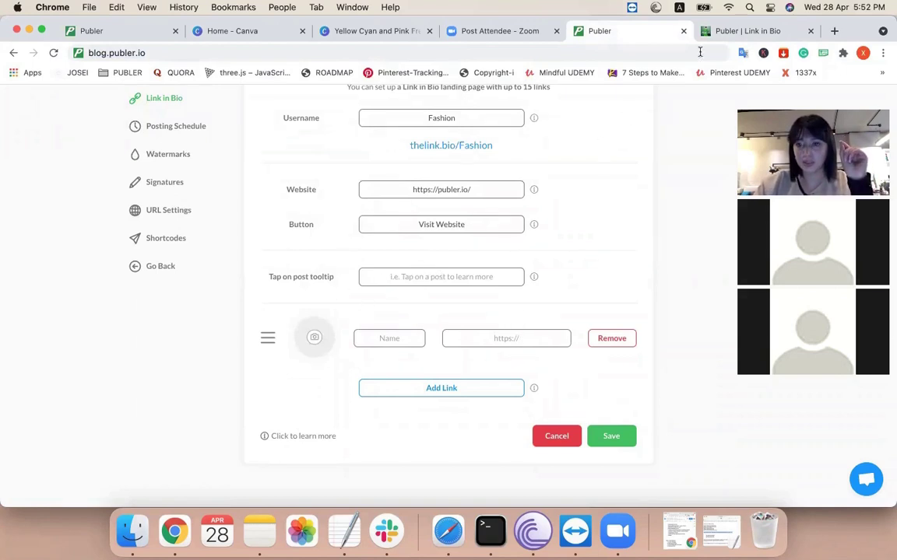
click(748, 31)
scroll(411, 202, up, 5)
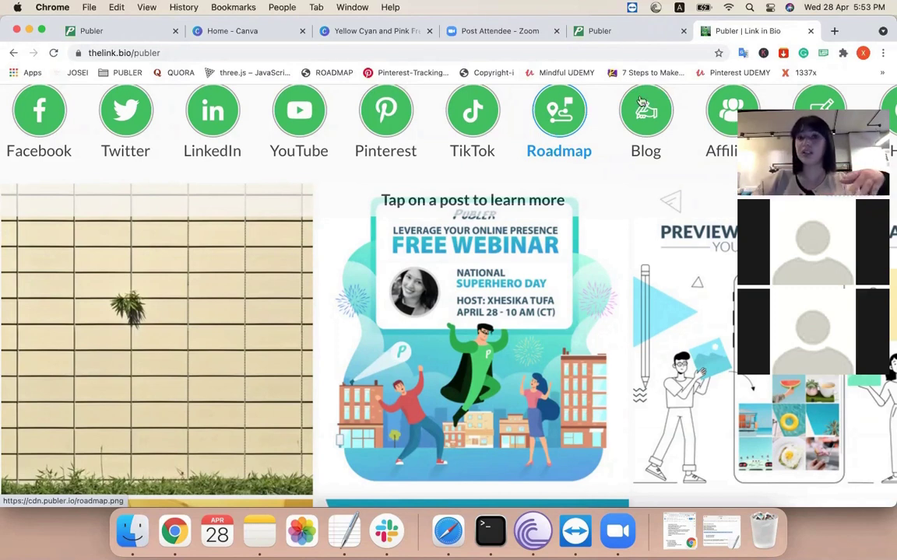
click(606, 31)
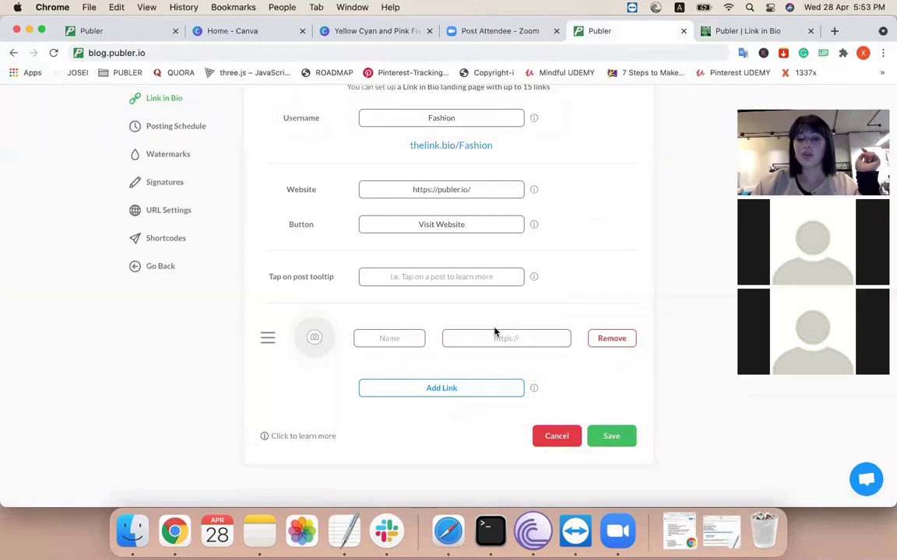
scroll(436, 327, down, 1)
click(400, 319)
text(Blog)
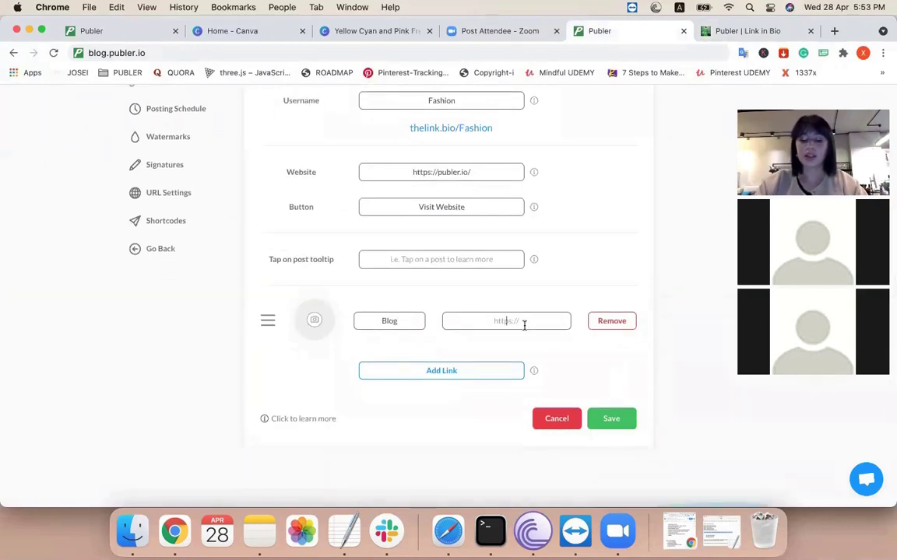
text(https://blog.publer.io/)
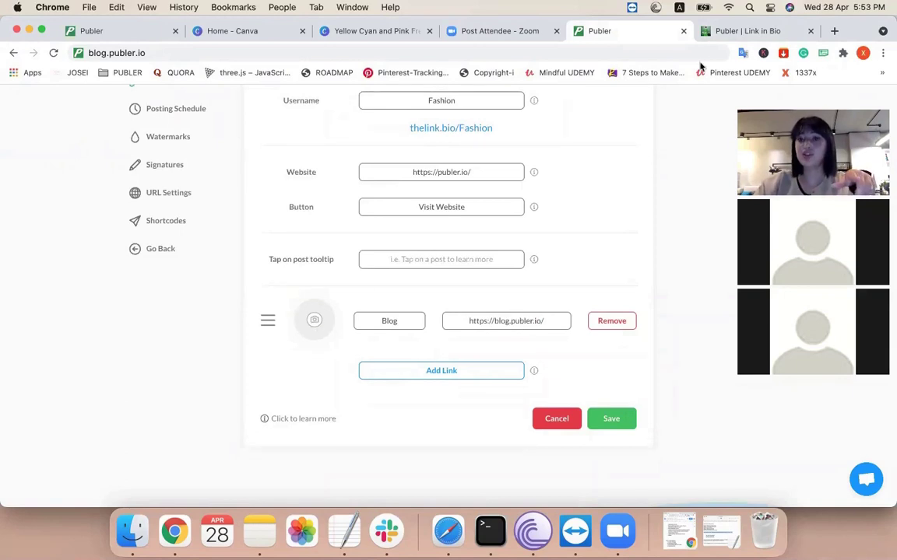
- Review the live page's links, set the tap-on-post tooltip to "tap here" and save the Link in Bio settings
click(725, 37)
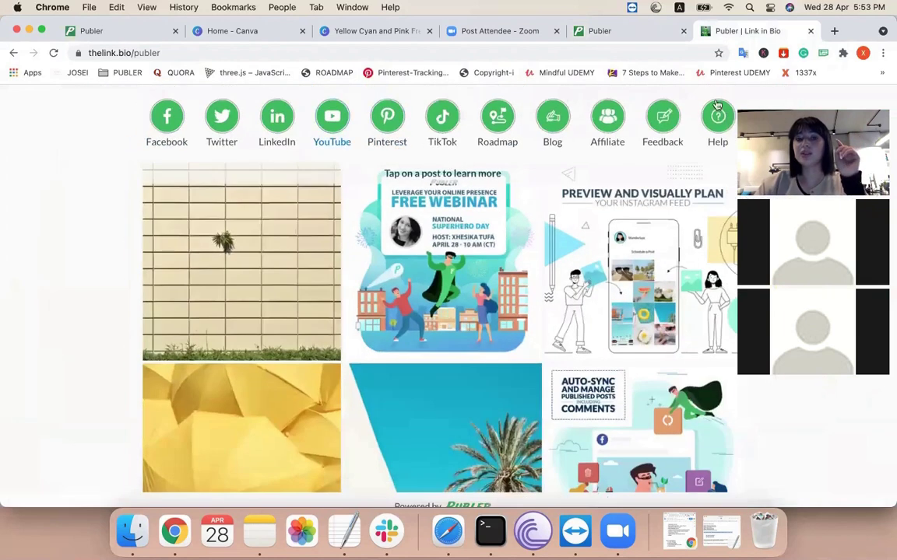
scroll(645, 147, up, 1)
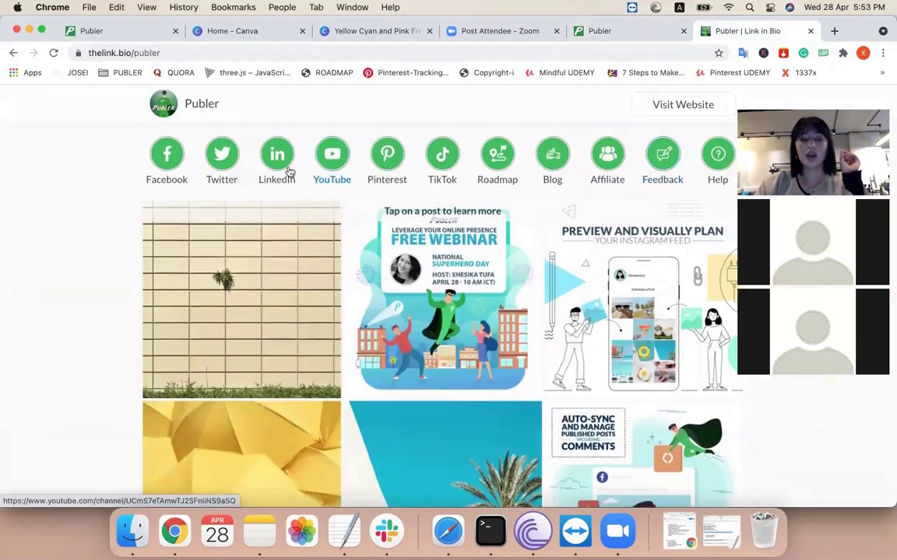
click(597, 31)
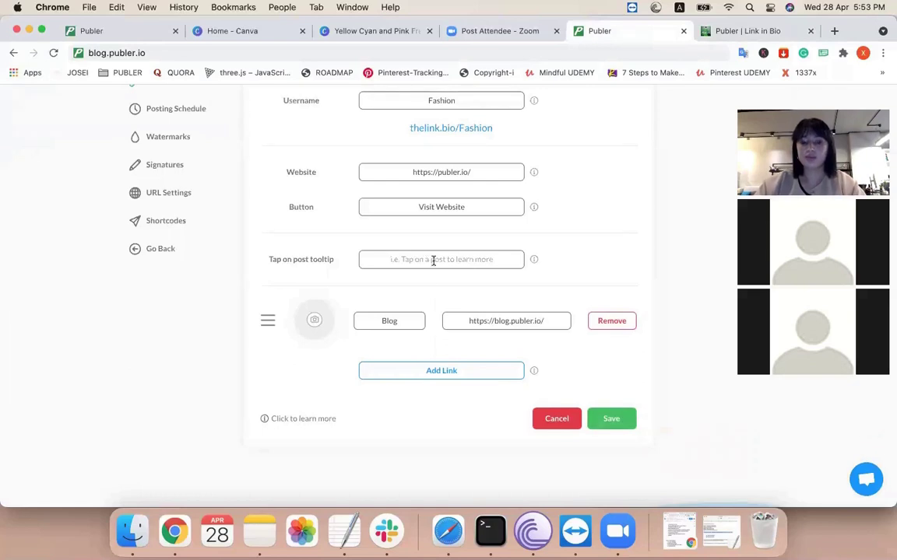
text(tap here)
click(623, 418)
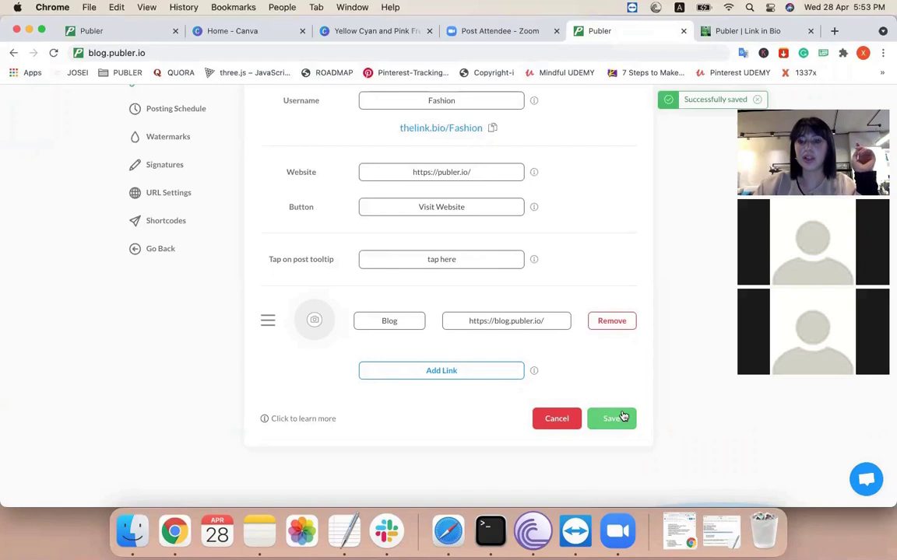
- Open the saved landing page thelink.bio/Fashion in a new browser tab
scroll(623, 292, up, 2)
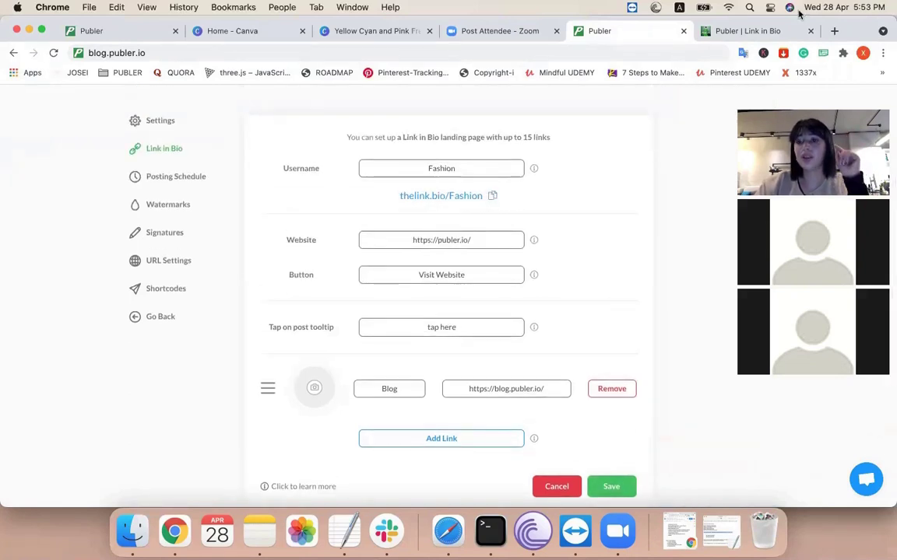
click(835, 30)
key(super+v)
key(Return)
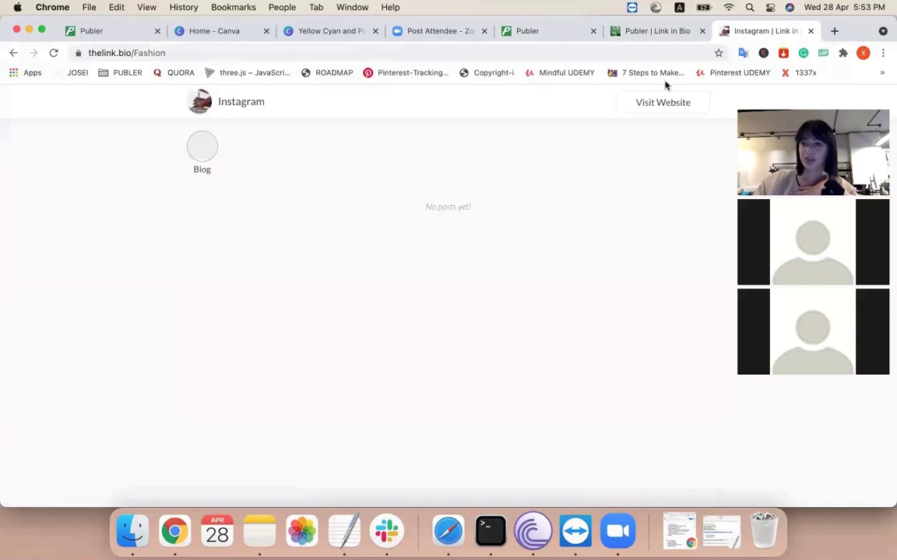
- Return to Publer's dashboard and start a new post for the Instagram account
click(531, 34)
scroll(327, 276, up, 5)
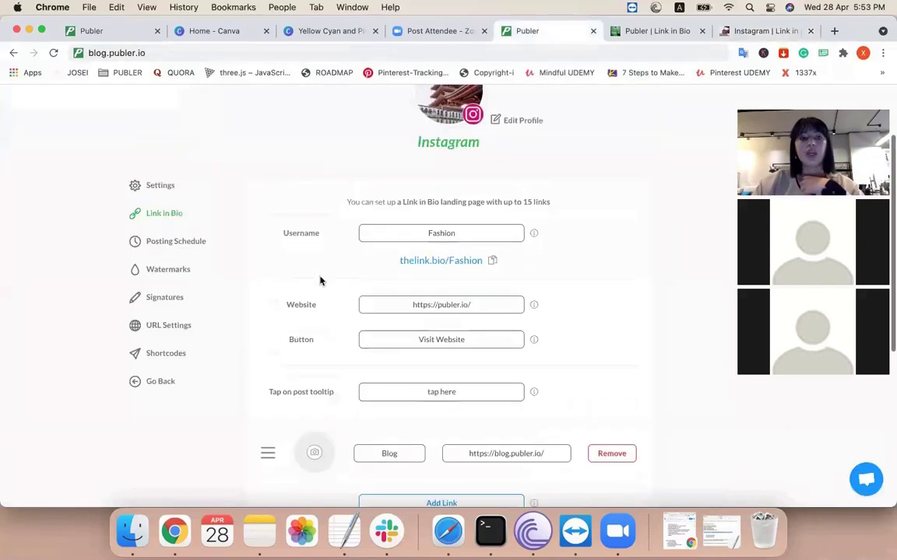
click(156, 477)
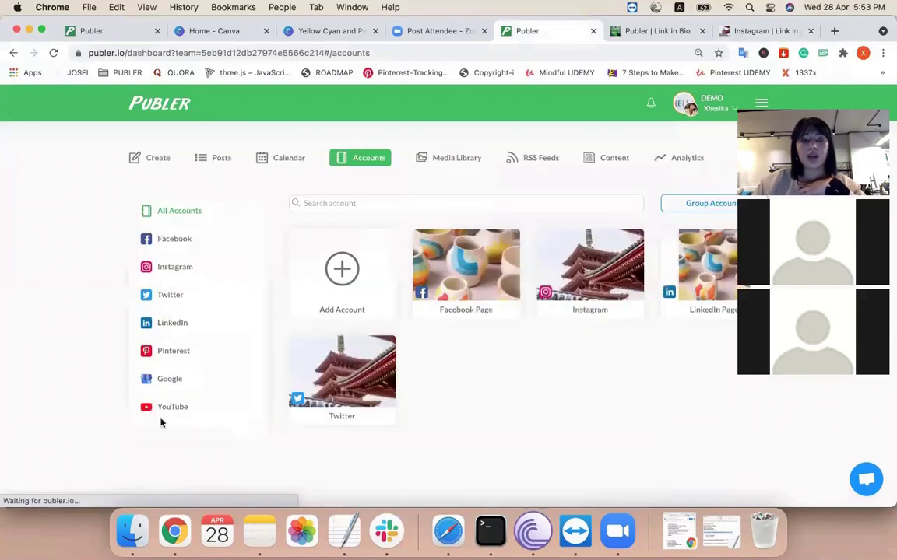
click(159, 159)
click(224, 299)
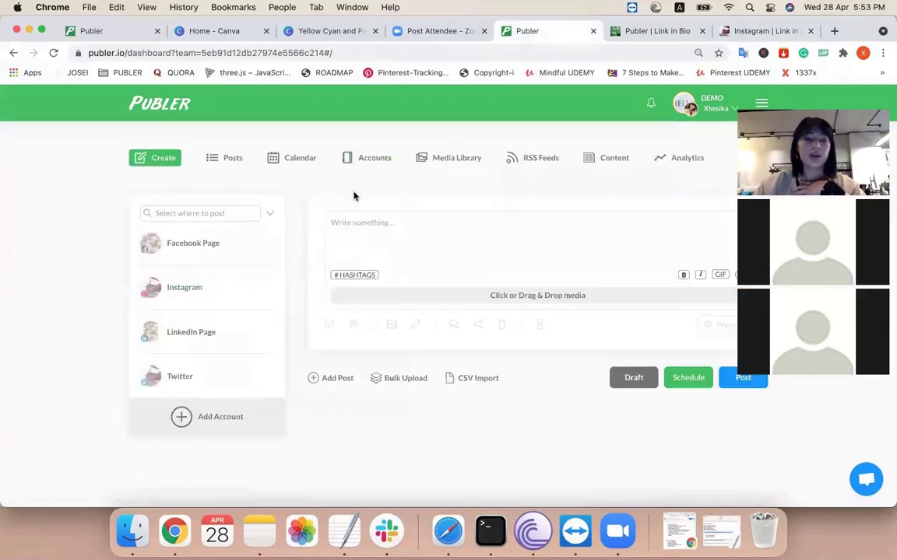
click(180, 289)
- Attach the photo of a hand holding a pink instant camera from the media library to the Instagram post
click(608, 296)
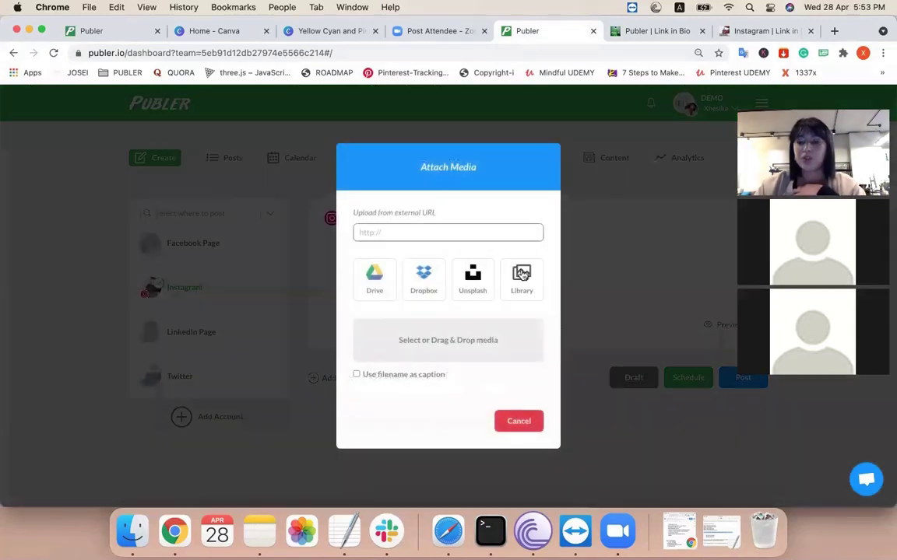
click(520, 274)
click(352, 284)
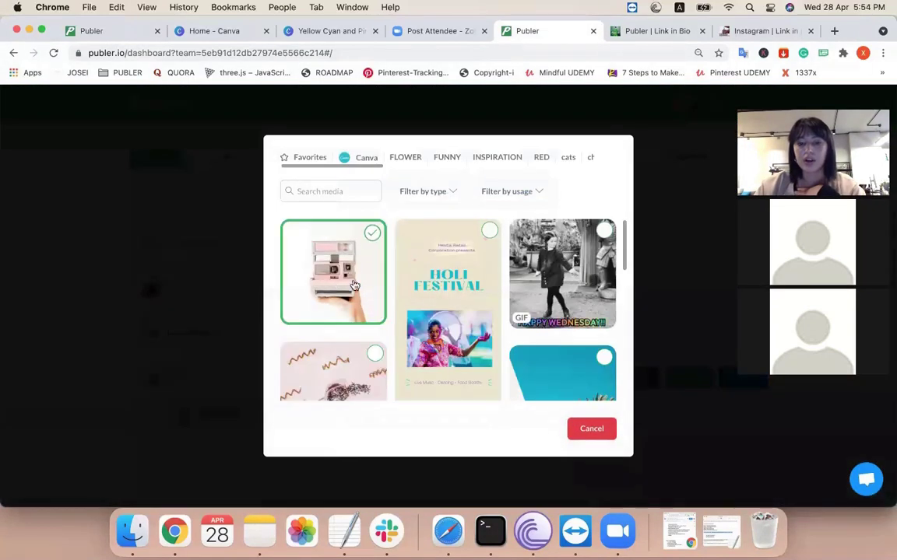
click(589, 430)
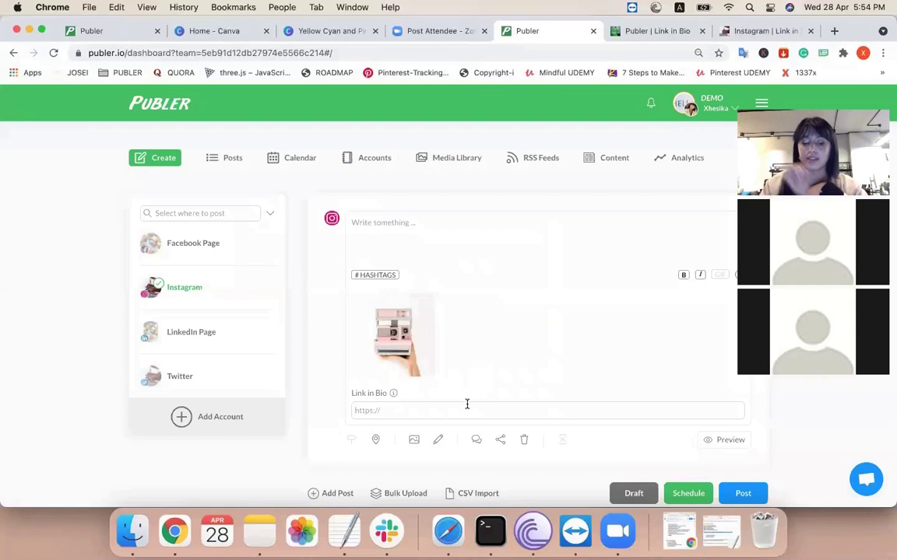
click(467, 408)
key(super+v)
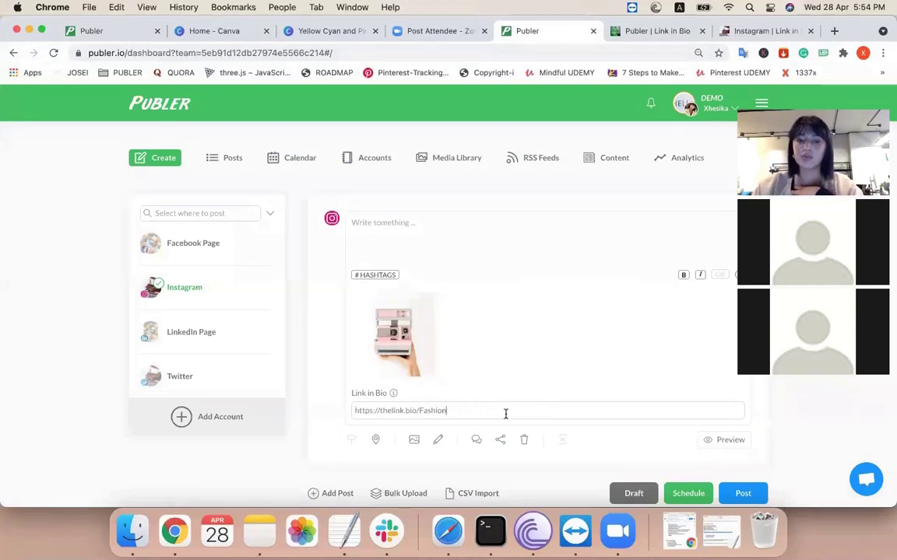
triple_click(505, 414)
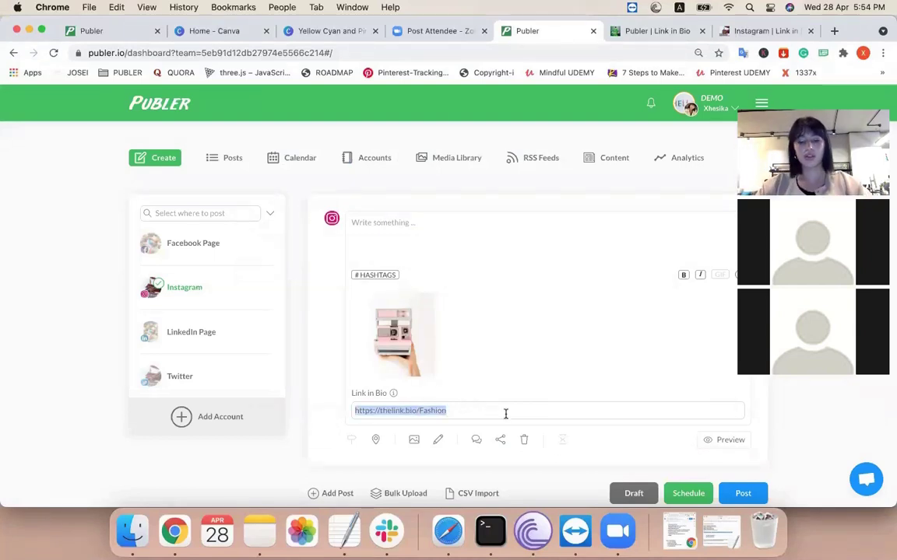
key(super+l)
text(blog.publer.io)
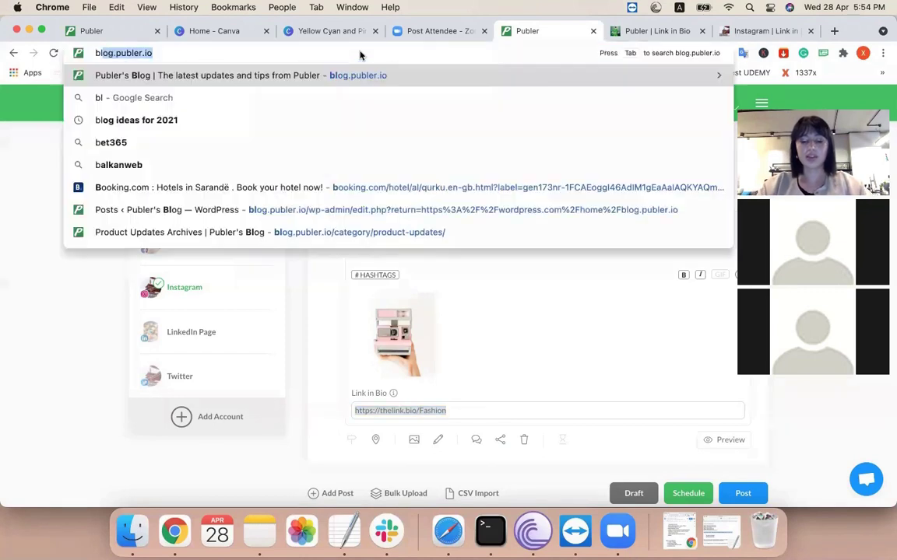
key(super+c)
click(460, 417)
key(super+v)
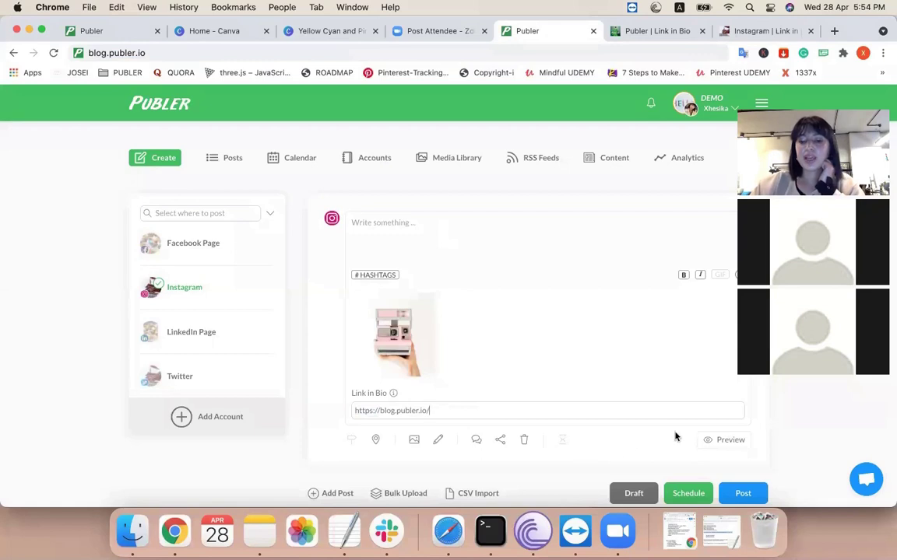
scroll(676, 436, down, 1)
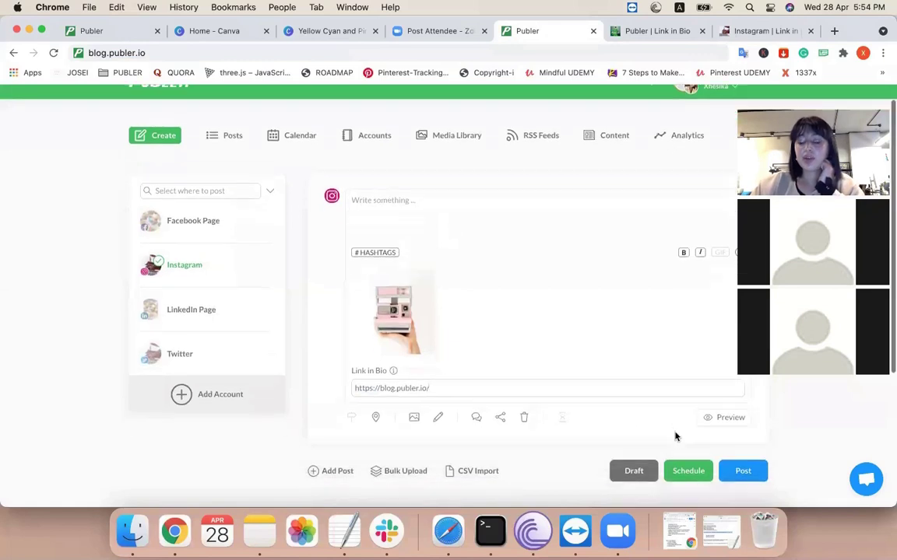
click(746, 478)
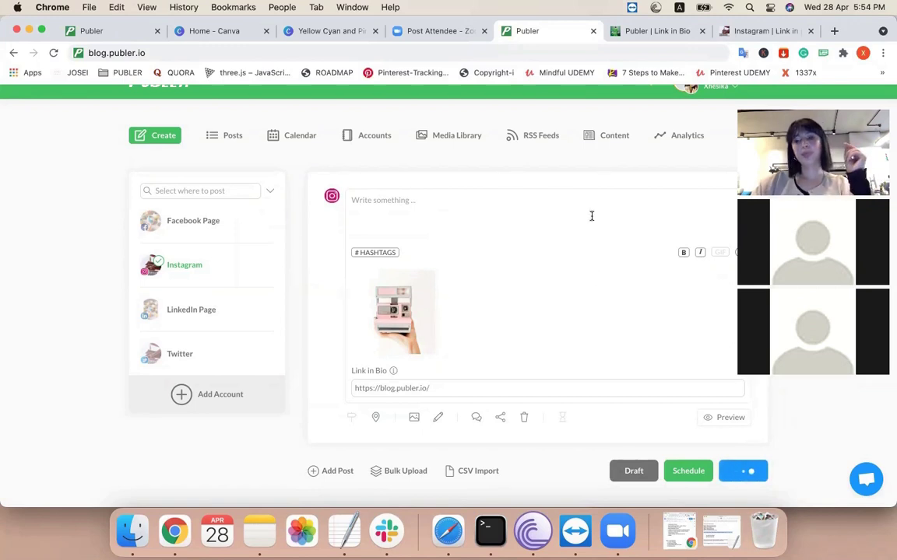
- Reload the thelink.bio/Fashion landing page and follow the link behind the pink camera post
click(754, 31)
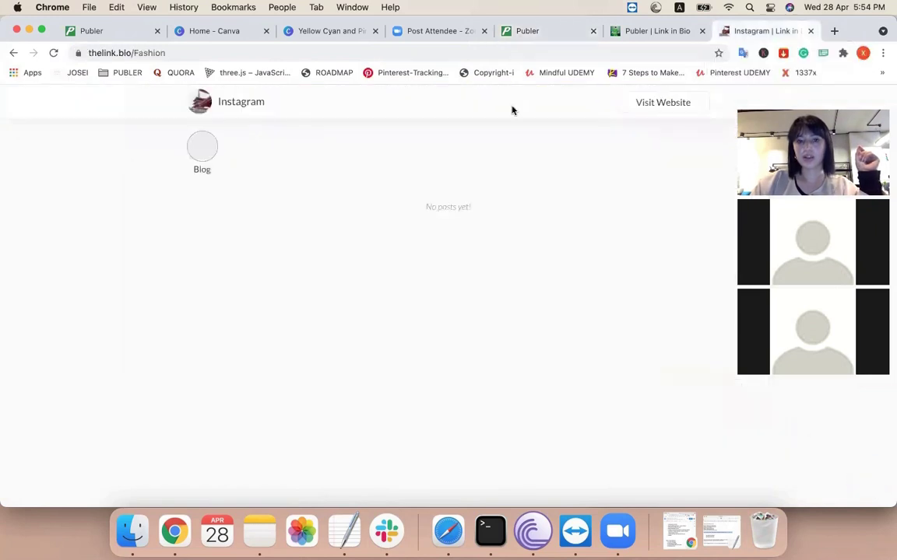
click(52, 52)
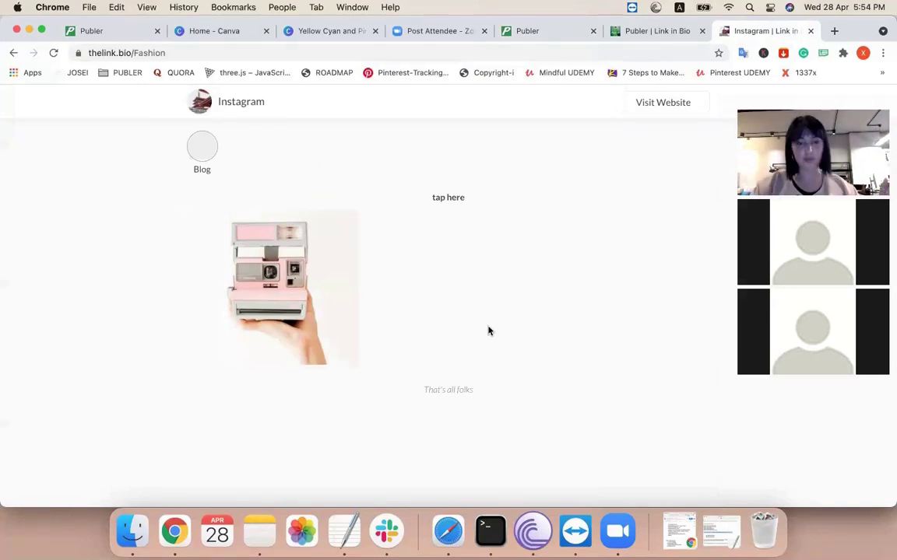
click(276, 257)
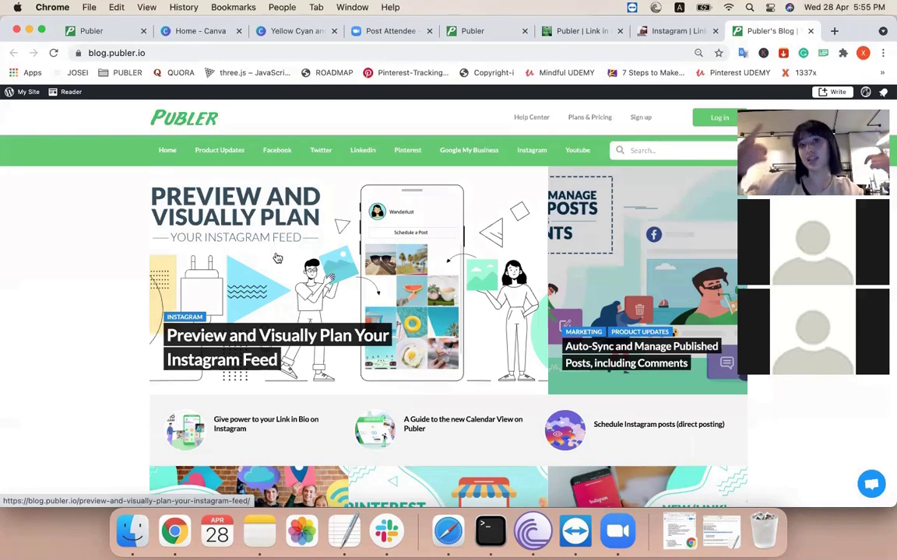
- View the Instagram account's settings in the first Publer tab and return to the new-post composer
click(115, 33)
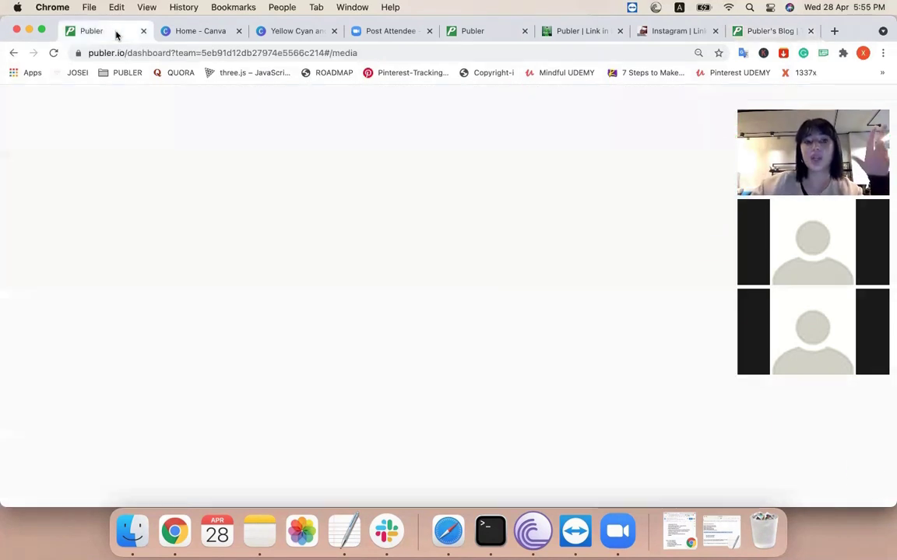
click(353, 161)
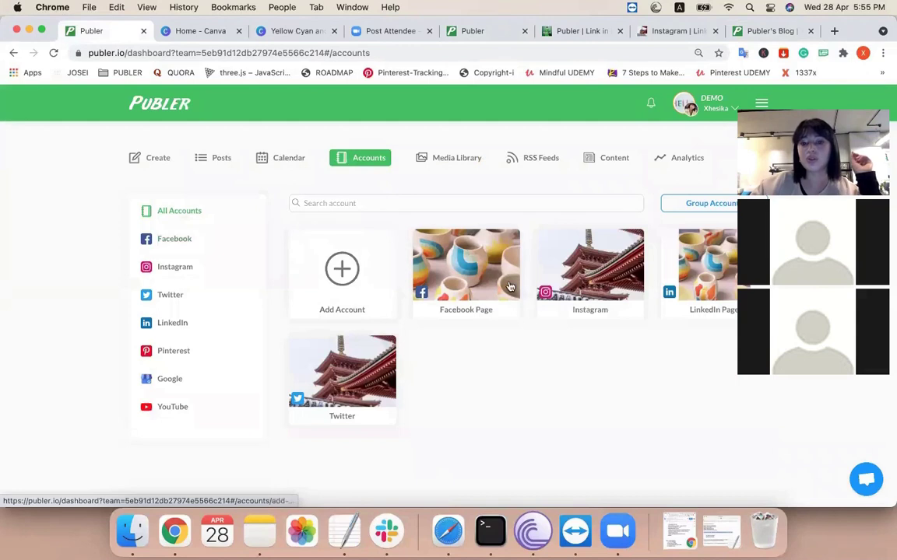
click(590, 268)
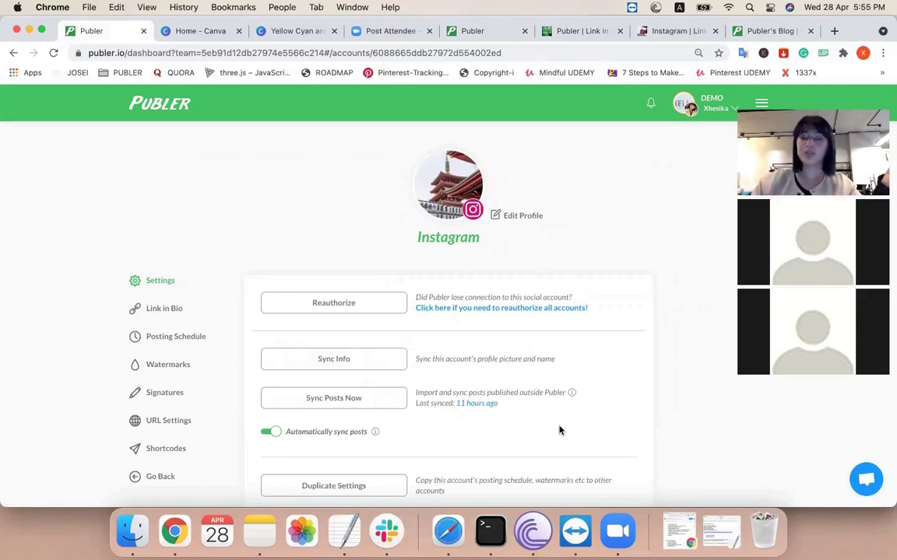
click(159, 99)
click(488, 222)
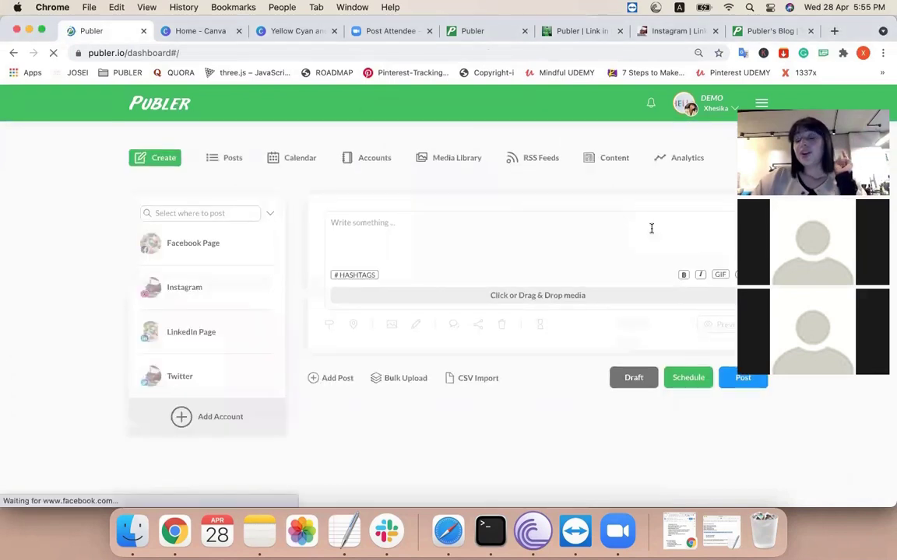
click(469, 221)
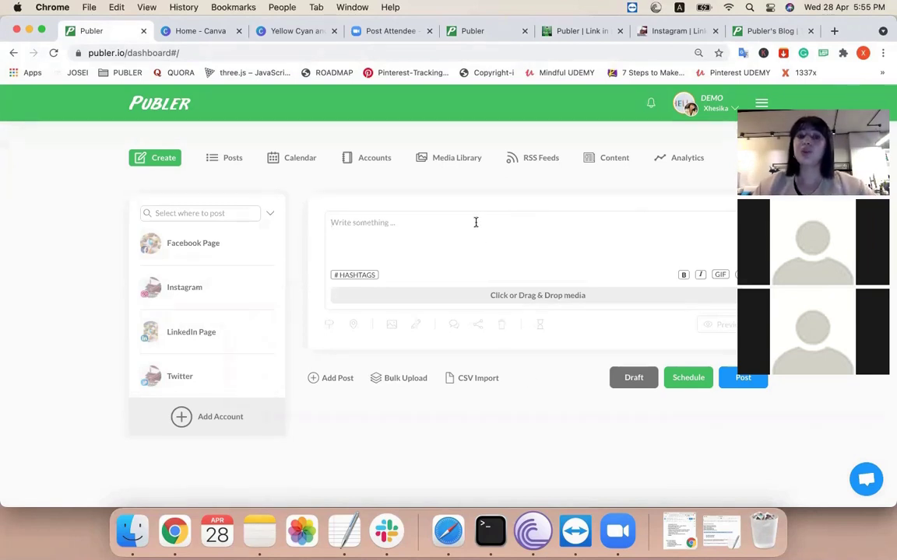
- Pin the Publer extension to the browser toolbar
click(843, 52)
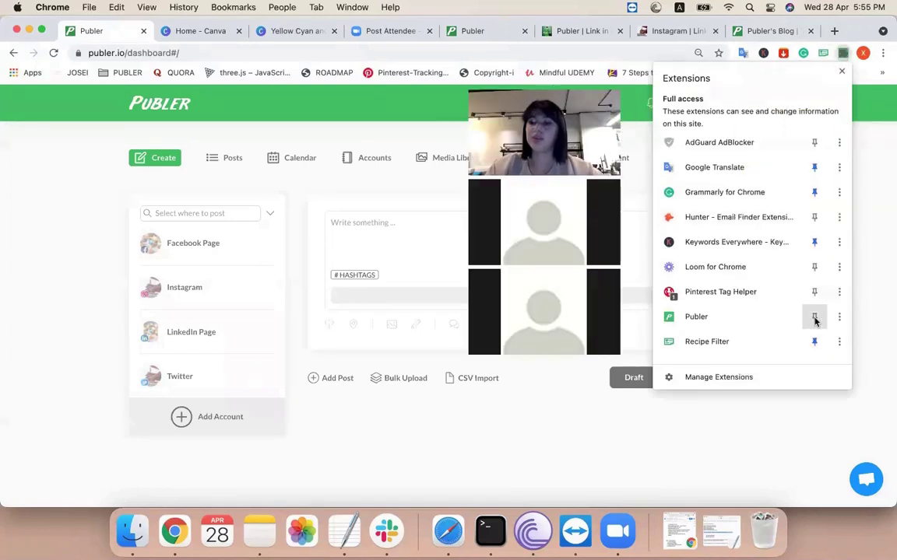
click(814, 317)
click(868, 276)
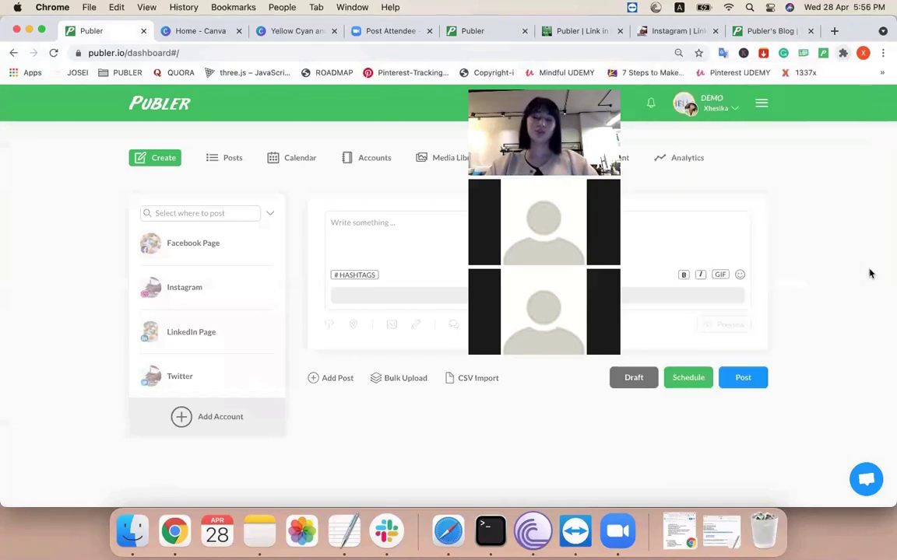
- Open unsplash.com in a new browser tab and search its photos for "cats"
click(834, 30)
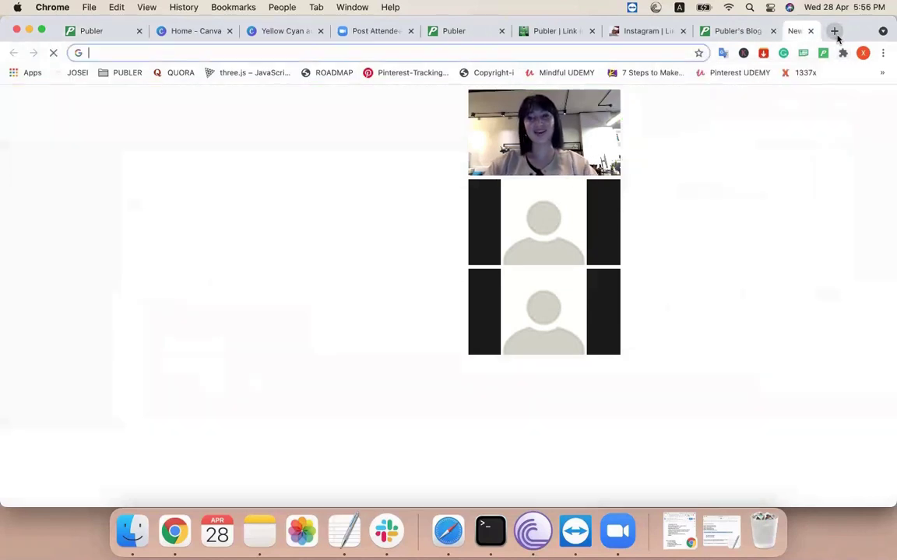
text(u)
key(Return)
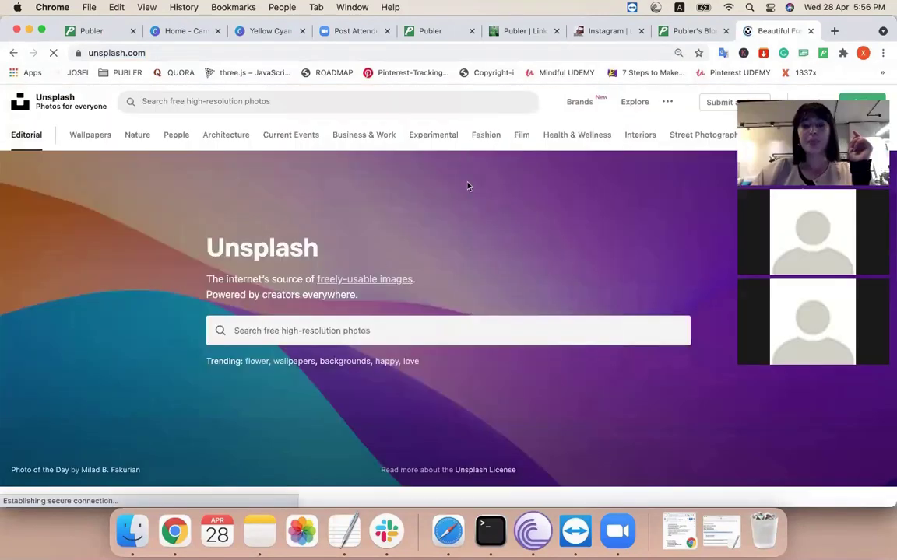
click(360, 339)
text(cata)
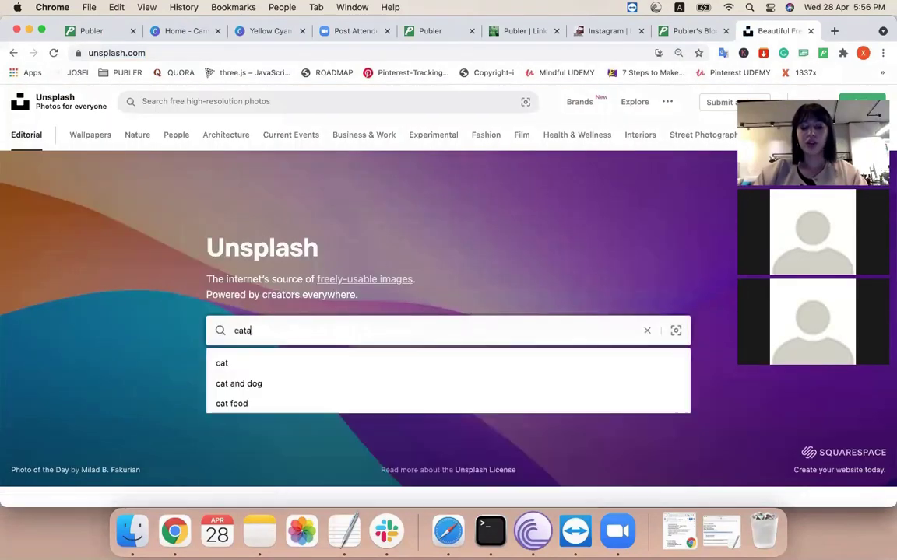
key(BackSpace)
text(s)
key(Return)
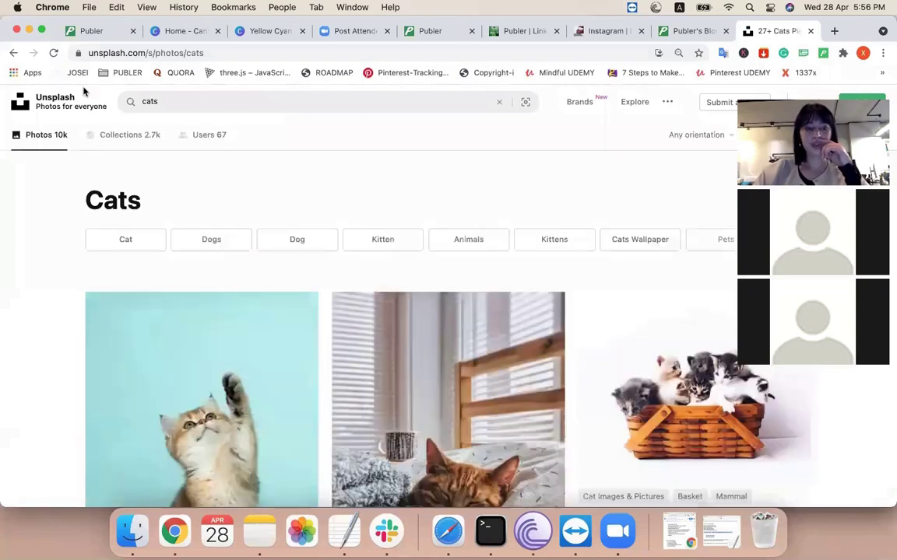
- Reload the results, share the photo of the cat lying on a wooden floor through Publer to Instagram, and dismiss the composer
click(53, 53)
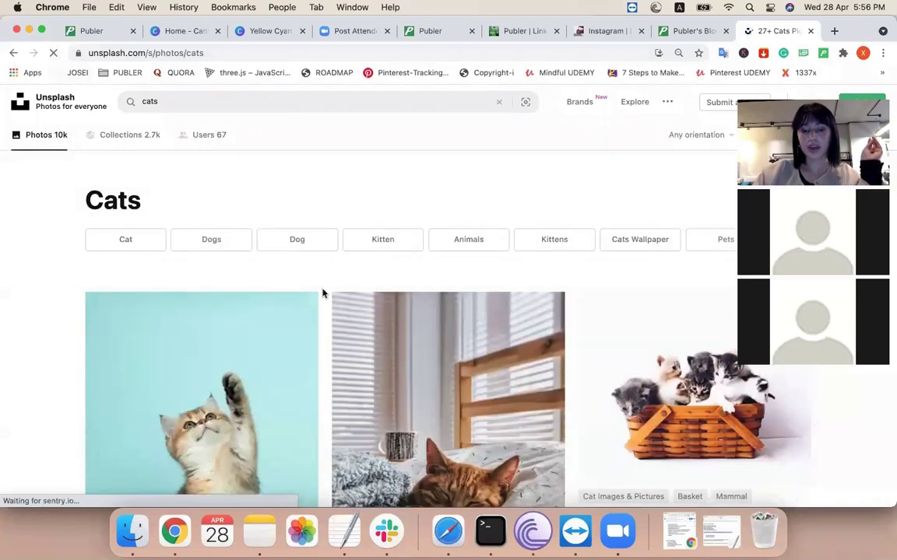
scroll(323, 294, down, 5)
scroll(323, 294, down, 3)
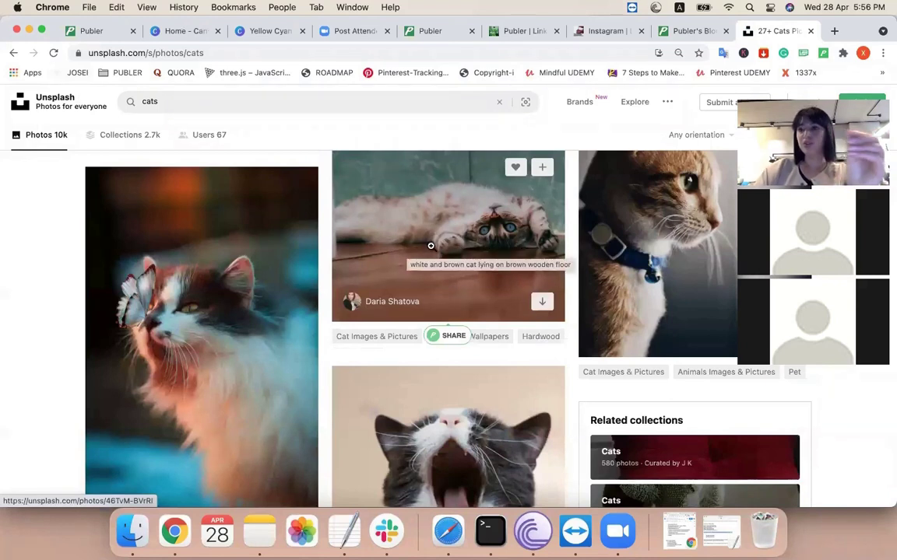
click(445, 337)
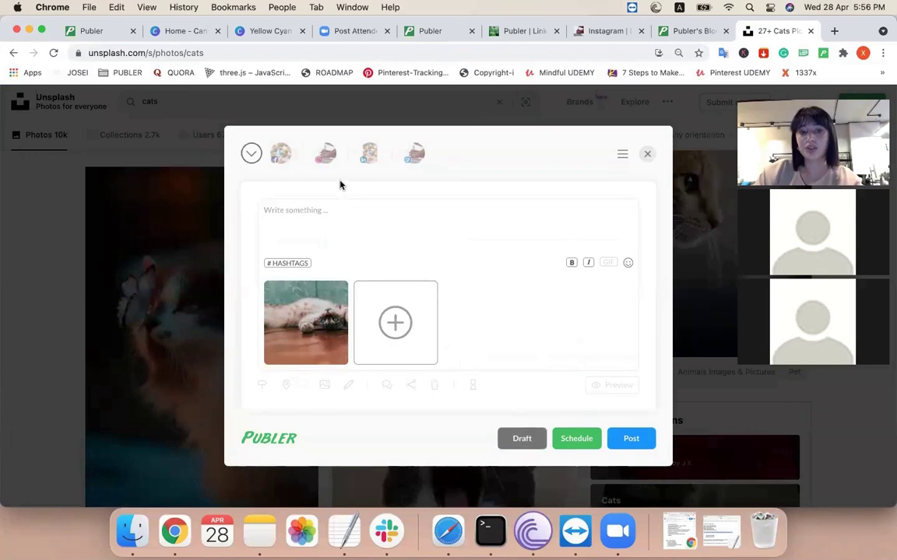
click(327, 155)
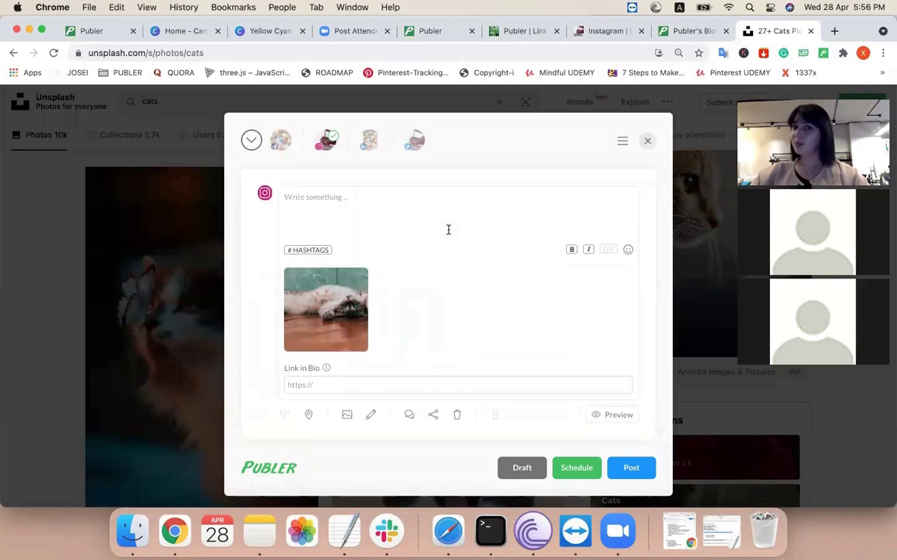
click(580, 110)
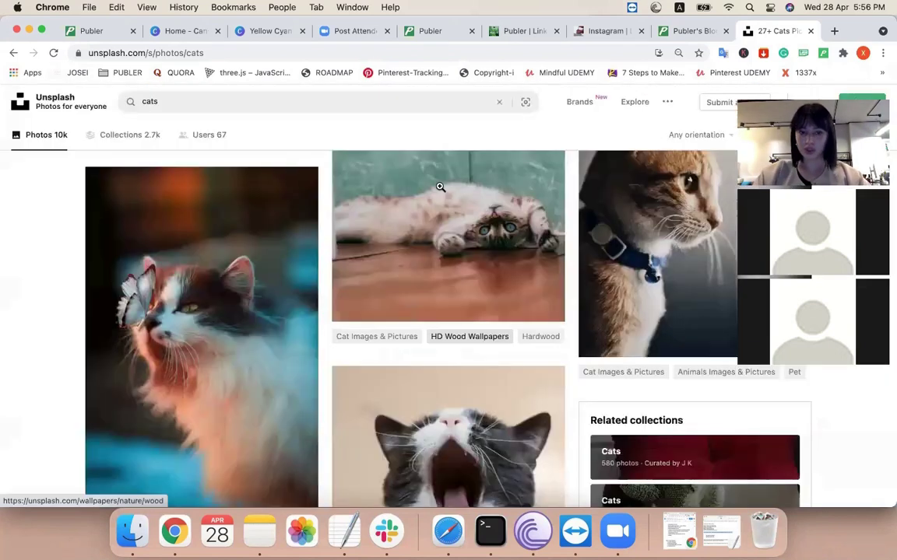
triple_click(243, 107)
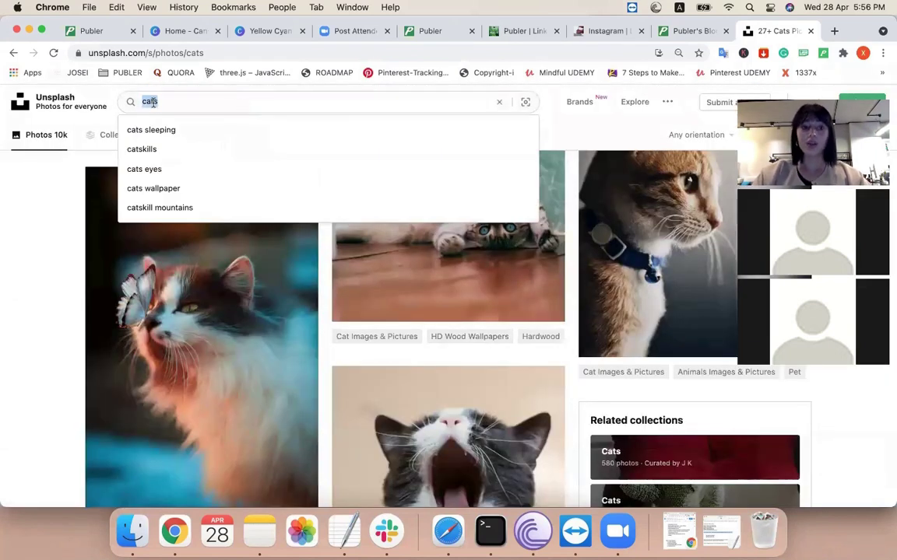
click(74, 237)
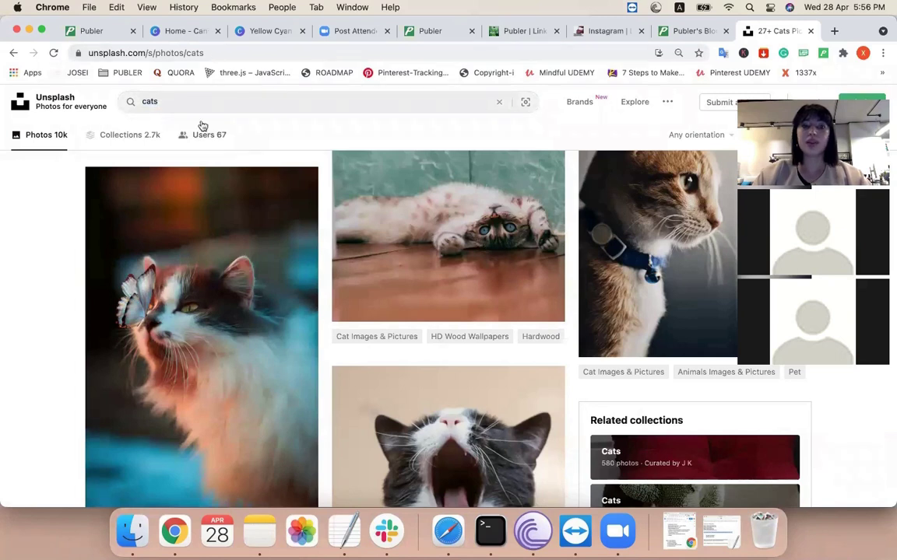
click(190, 101)
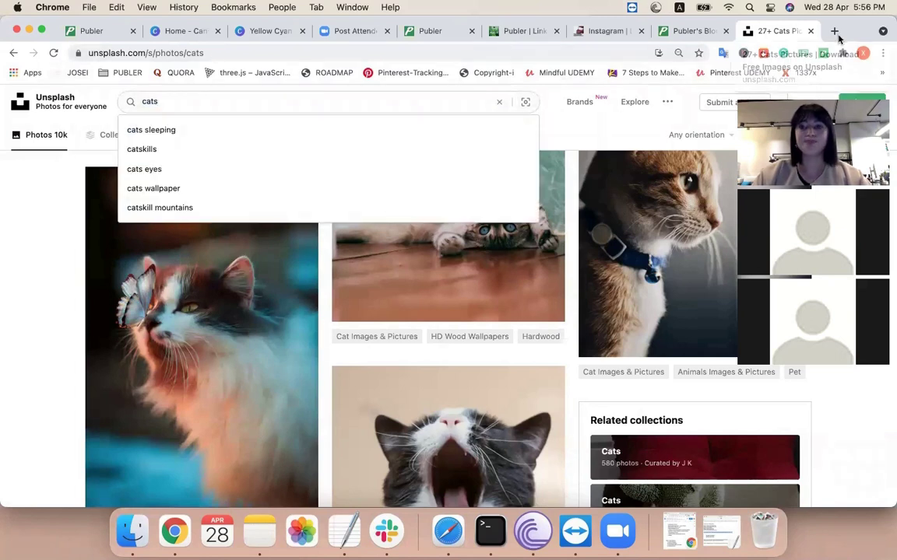
- Open google.com in a new browser tab and search for "publer"
click(834, 31)
text(goog)
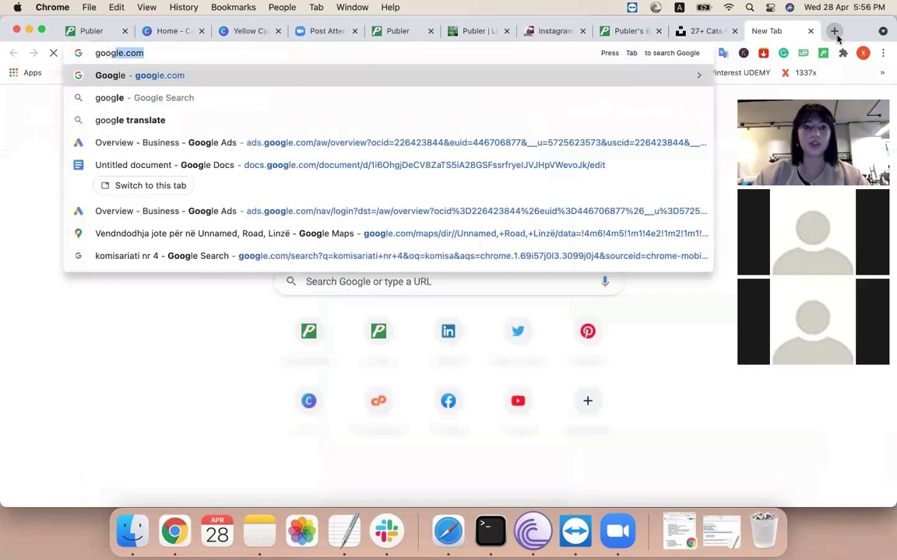
key(Return)
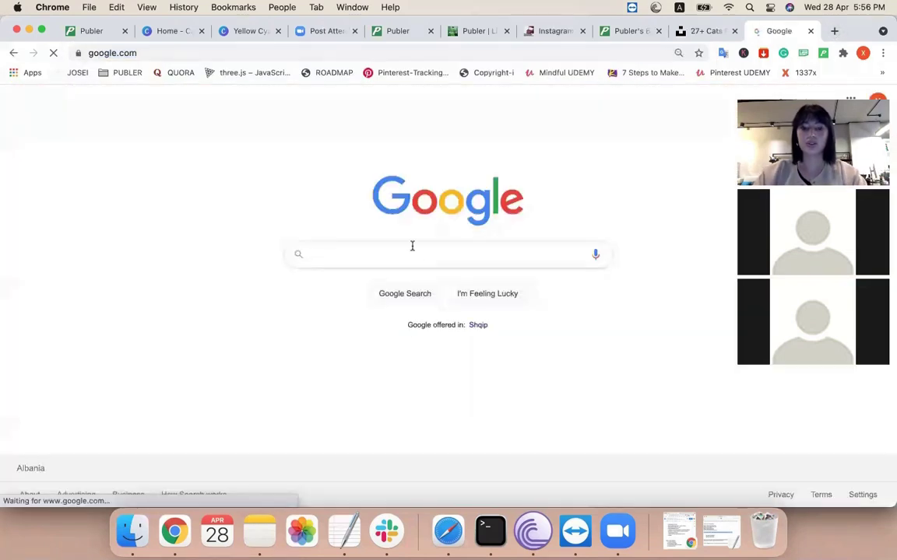
text(pbler)
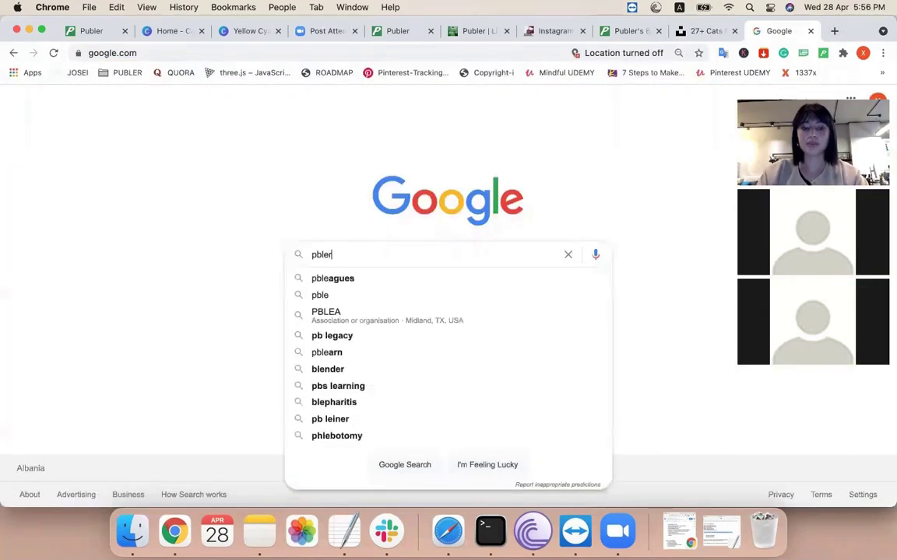
key(BackSpace)
key(BackSpace)
key(BackSpace)
key(BackSpace)
text(ubler)
key(Return)
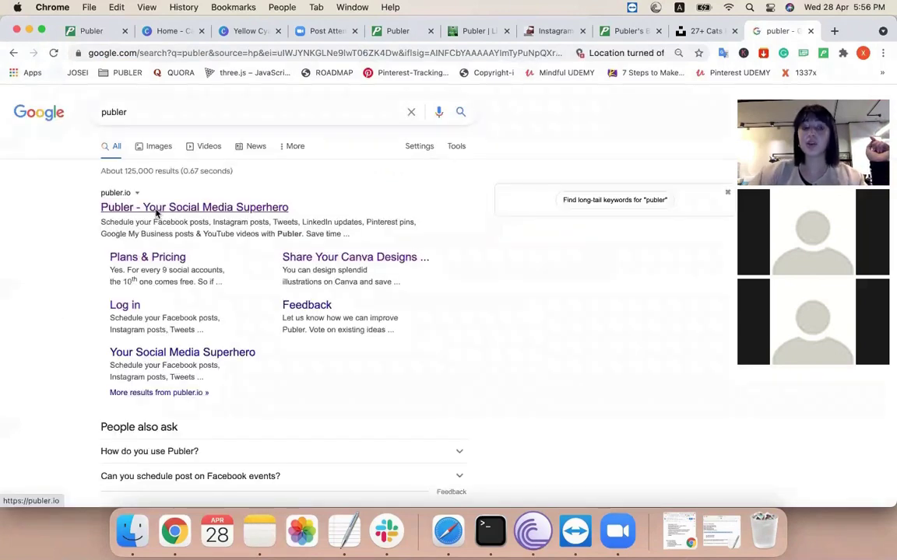
- Share the link of the "Publer - Your Social Media Superhero" result with Publer and close the composer without posting
right_click(156, 214)
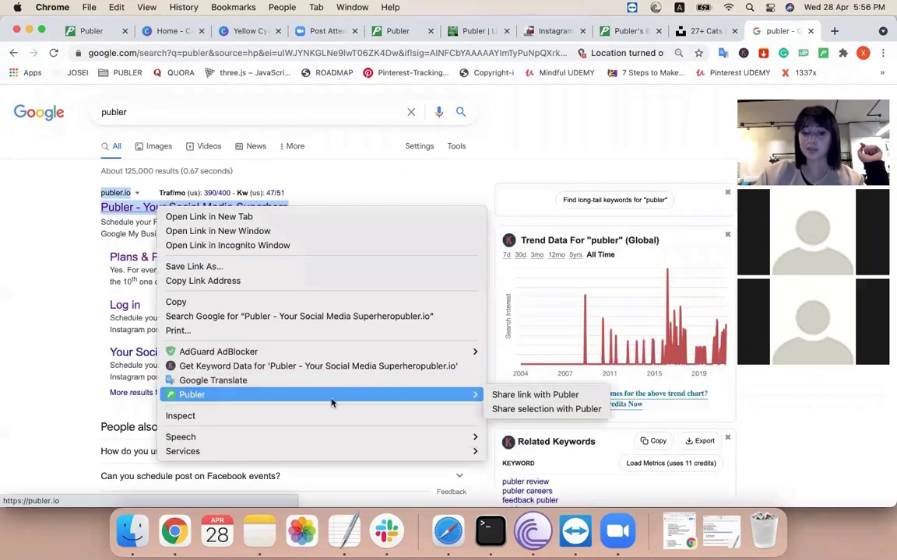
click(506, 398)
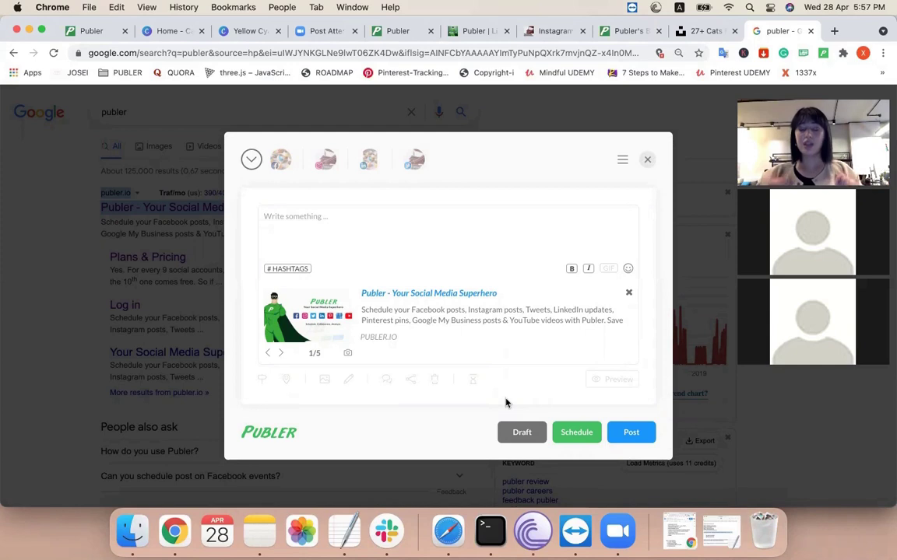
click(647, 160)
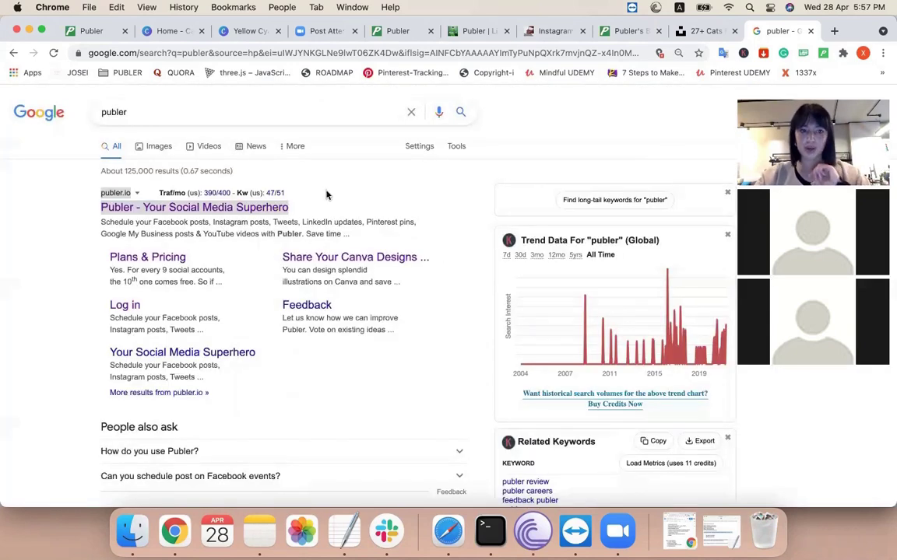
- Return to the Publer dashboard, select the Facebook Page, and attach the pink instant camera photo from the media library to the post
click(89, 33)
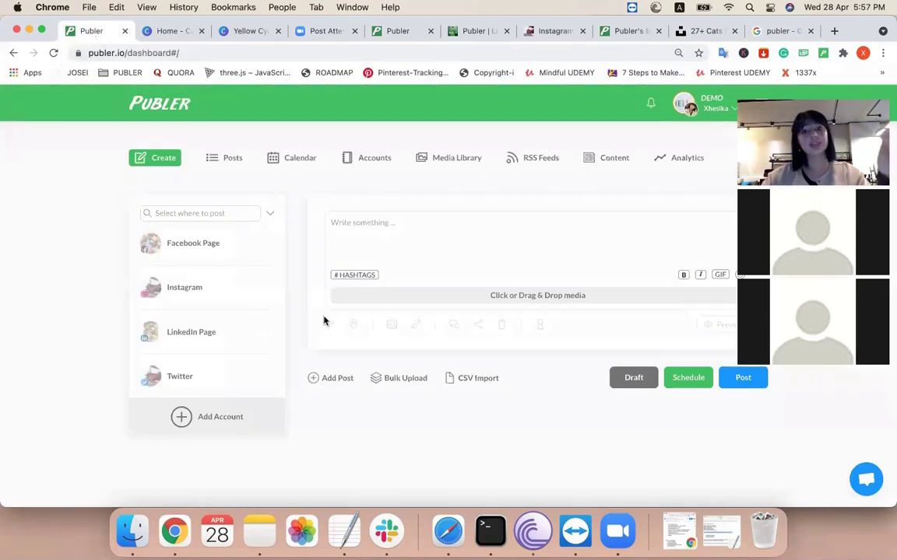
click(238, 242)
click(507, 298)
click(524, 310)
click(336, 277)
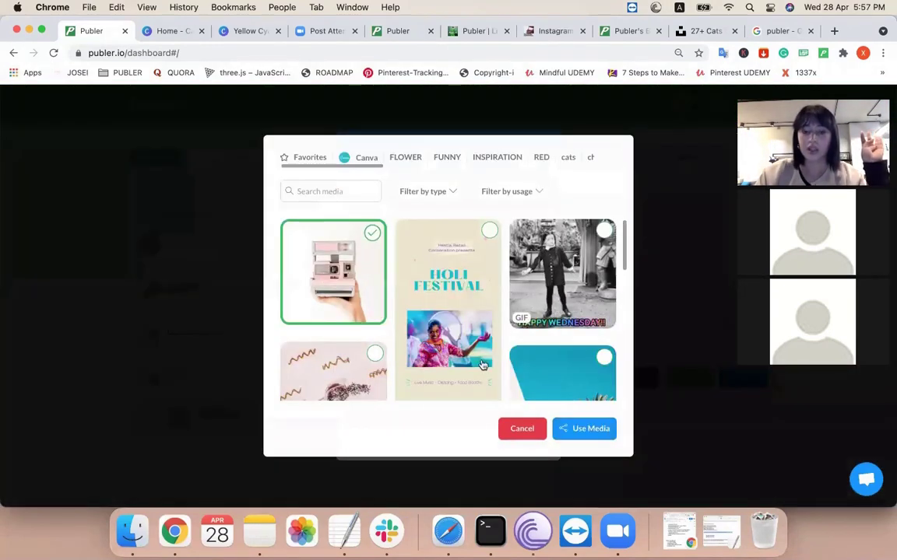
click(584, 428)
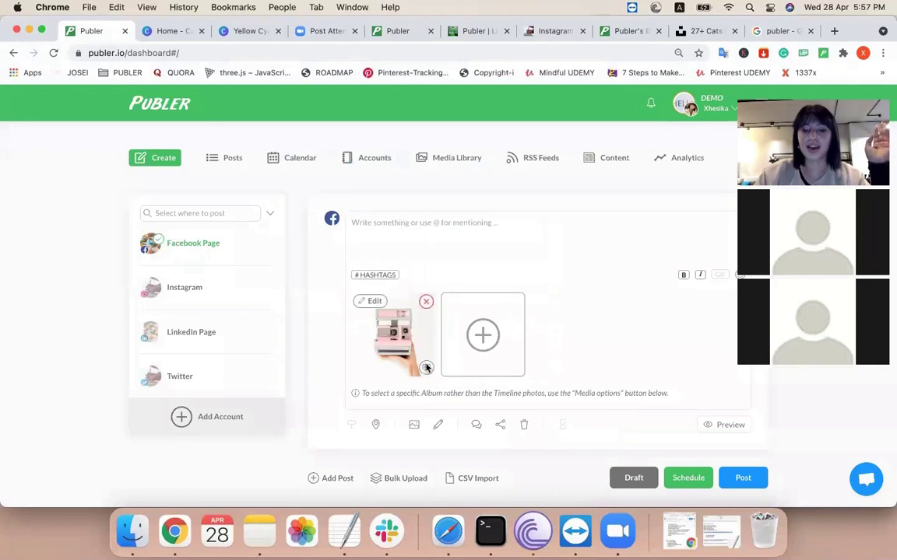
- Open the caption editor for the attached camera photo, focus the empty caption, and cancel without saving
click(426, 365)
click(468, 478)
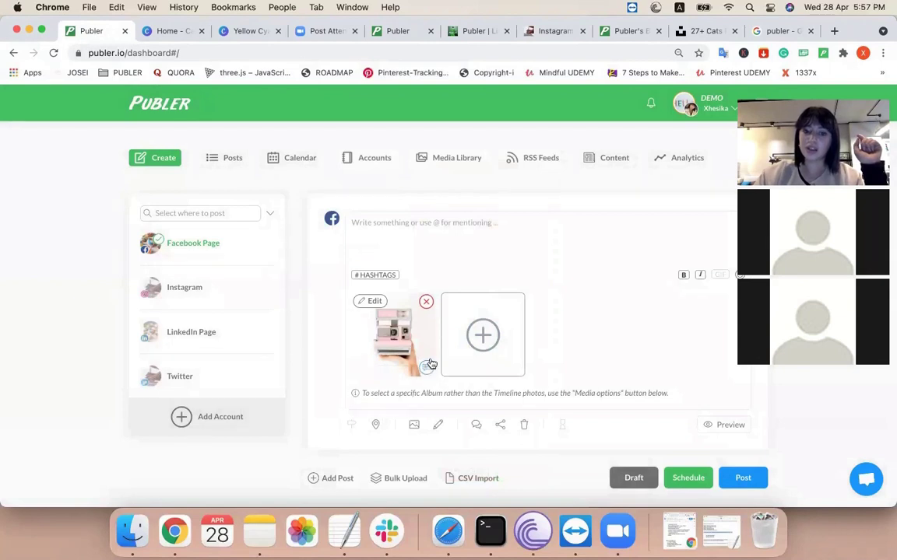
click(428, 367)
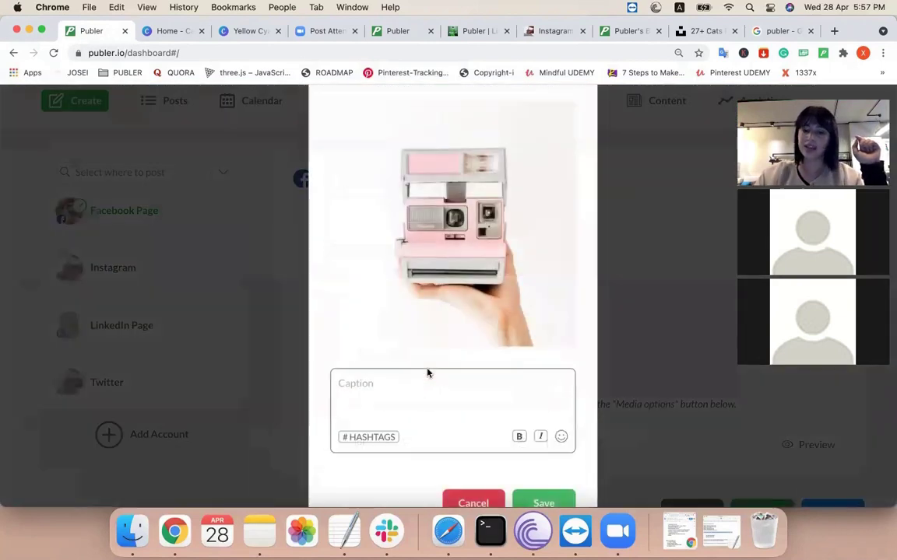
scroll(426, 373, down, 3)
double_click(426, 373)
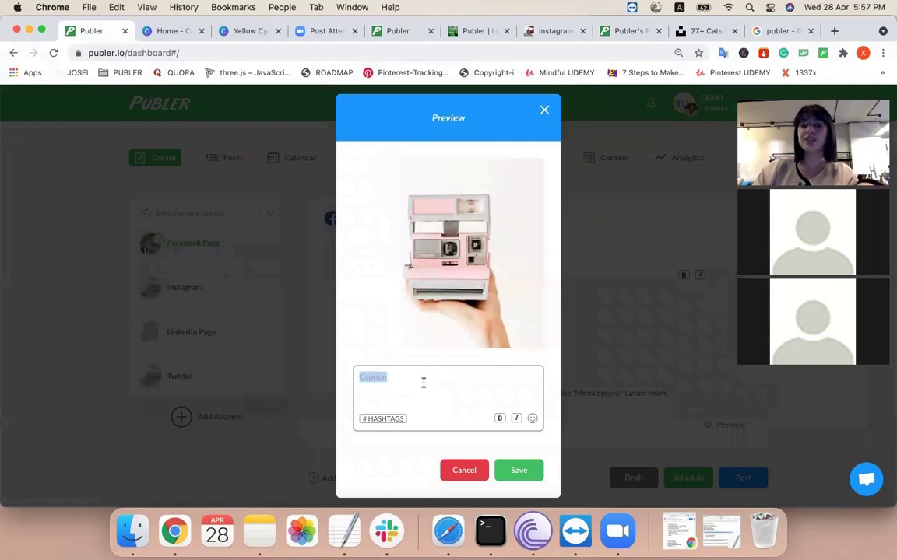
click(423, 380)
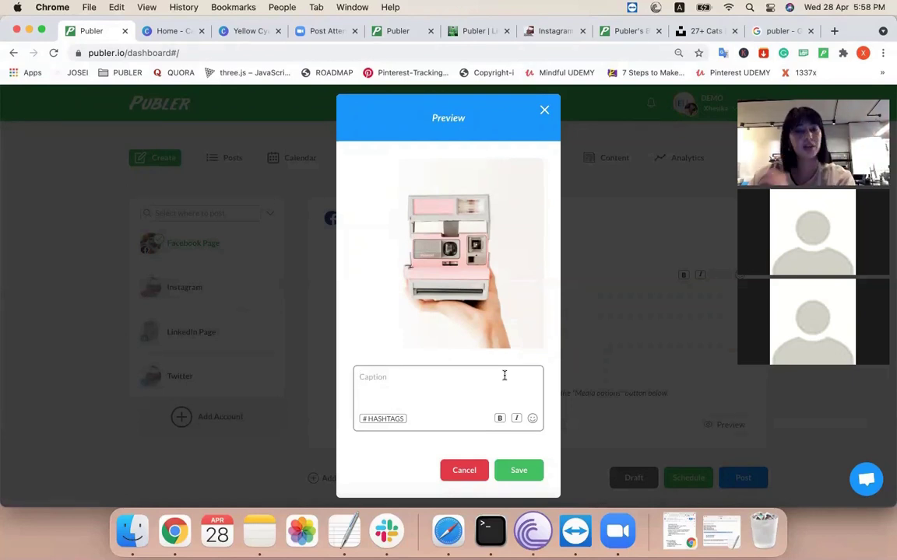
click(504, 376)
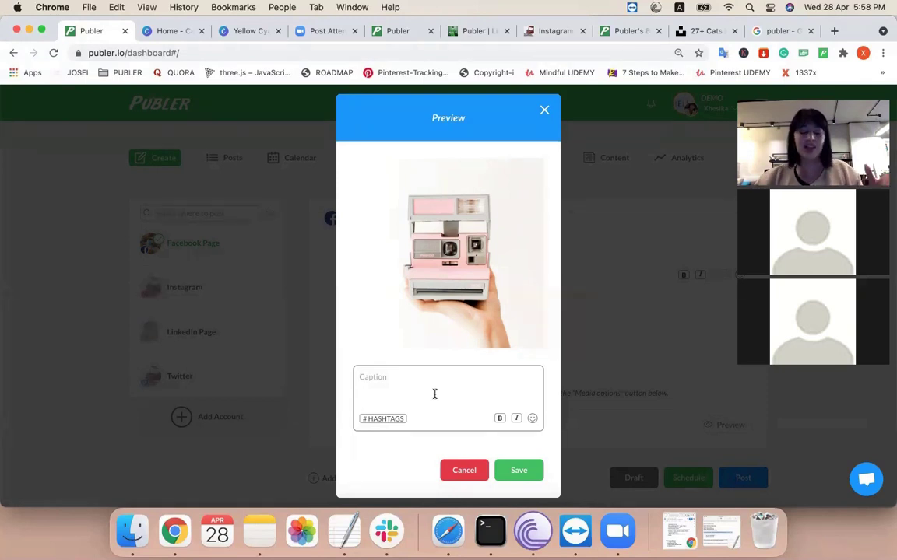
click(464, 470)
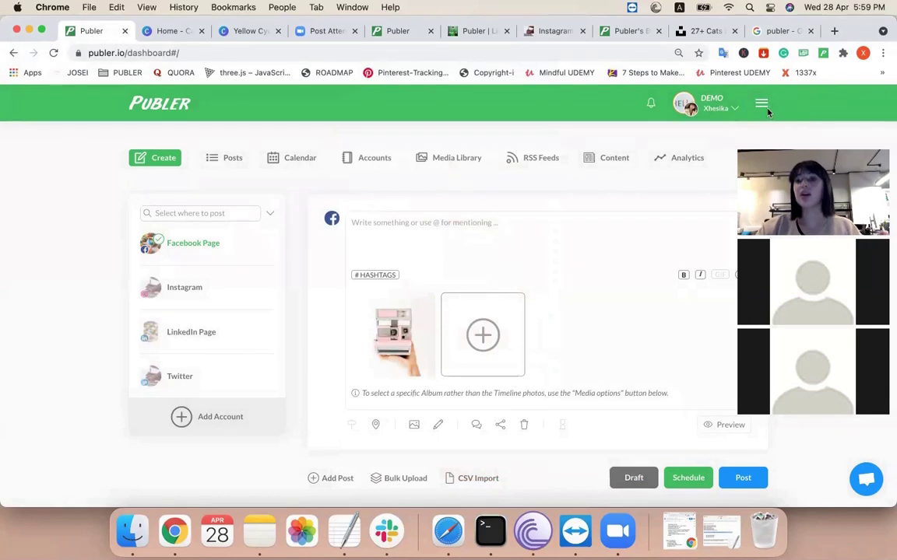
- Bring up the incognito Ambassador page full size, review how the program works and its benefits, and close that window
click(763, 106)
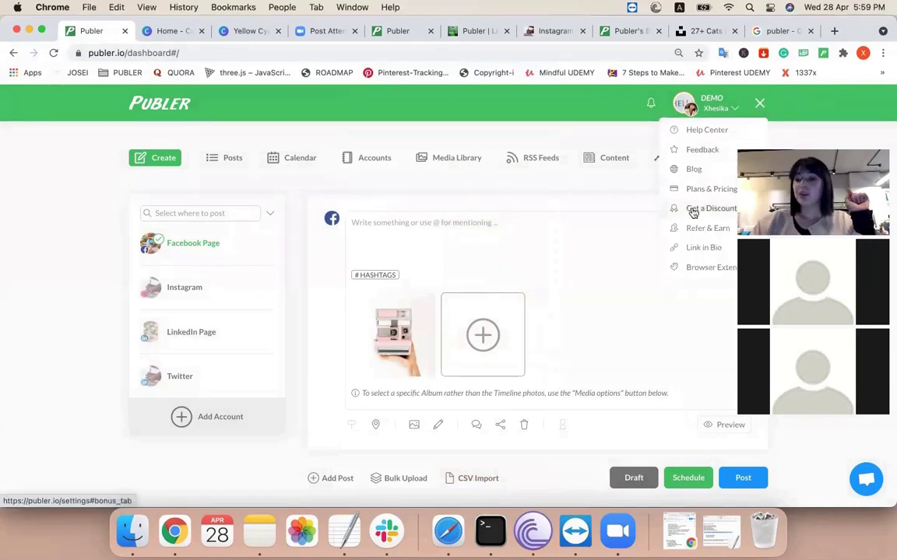
drag(895, 148, 548, 113)
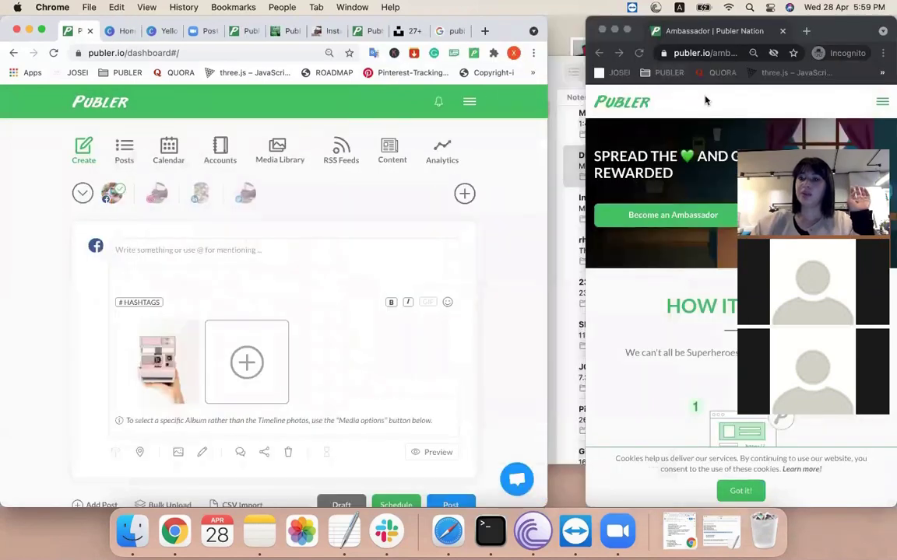
double_click(705, 31)
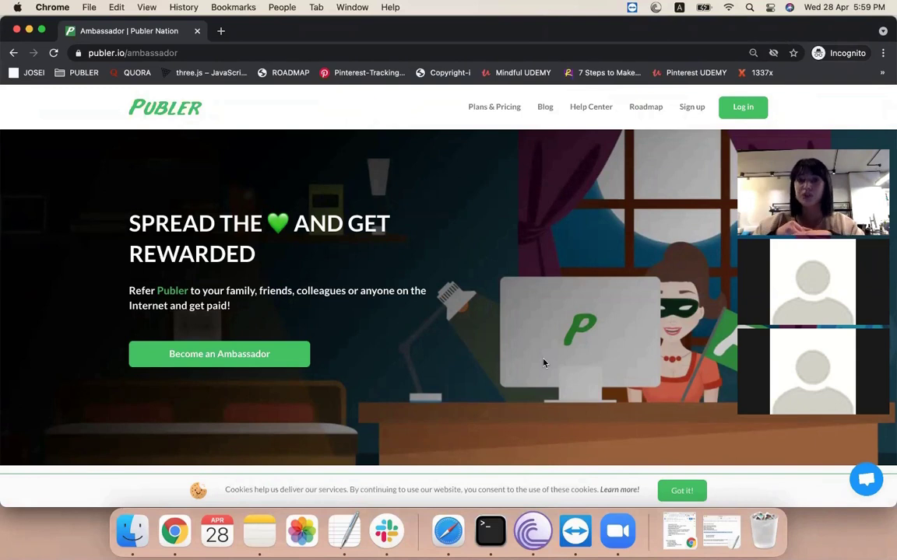
scroll(543, 363, down, 10)
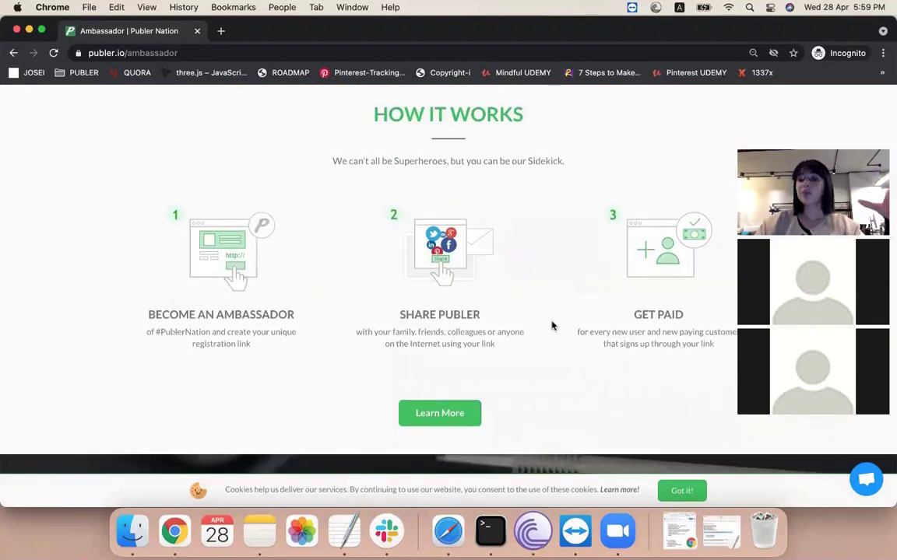
scroll(551, 325, down, 2)
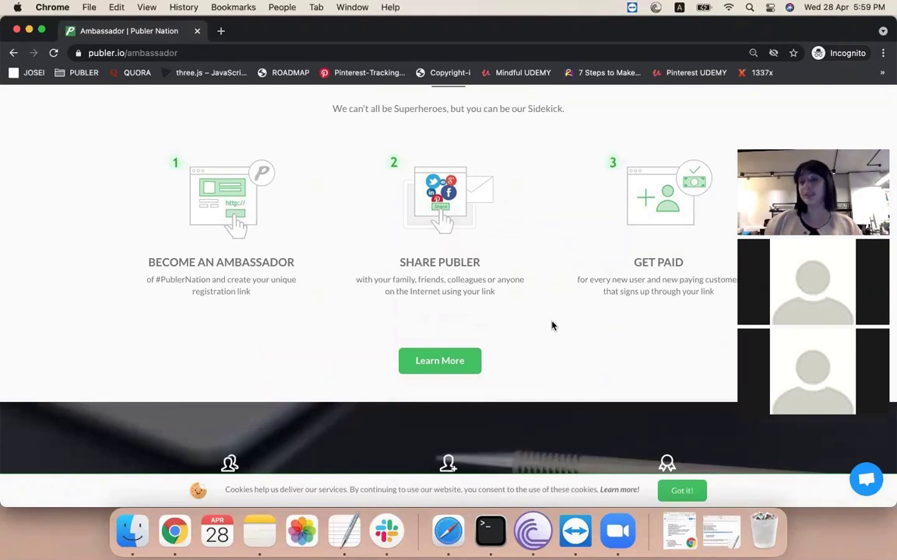
scroll(551, 325, down, 10)
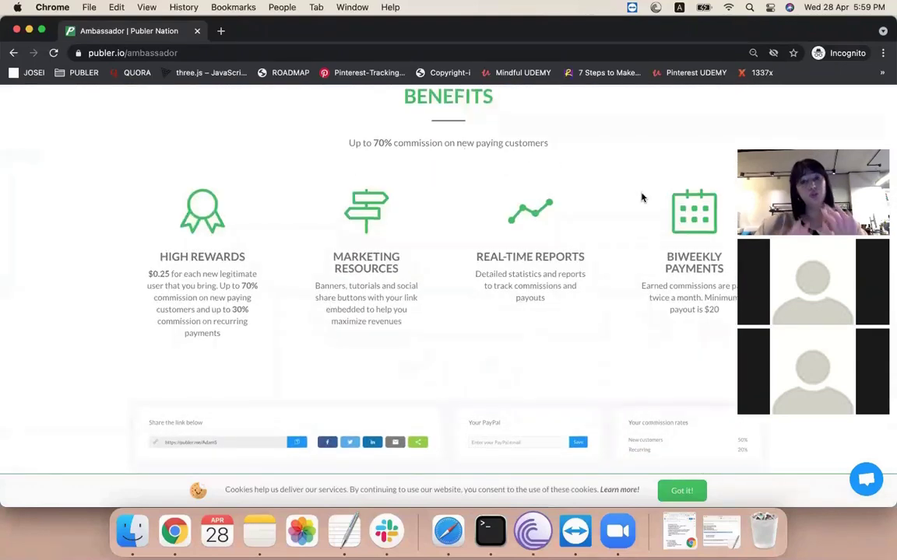
scroll(607, 300, up, 1)
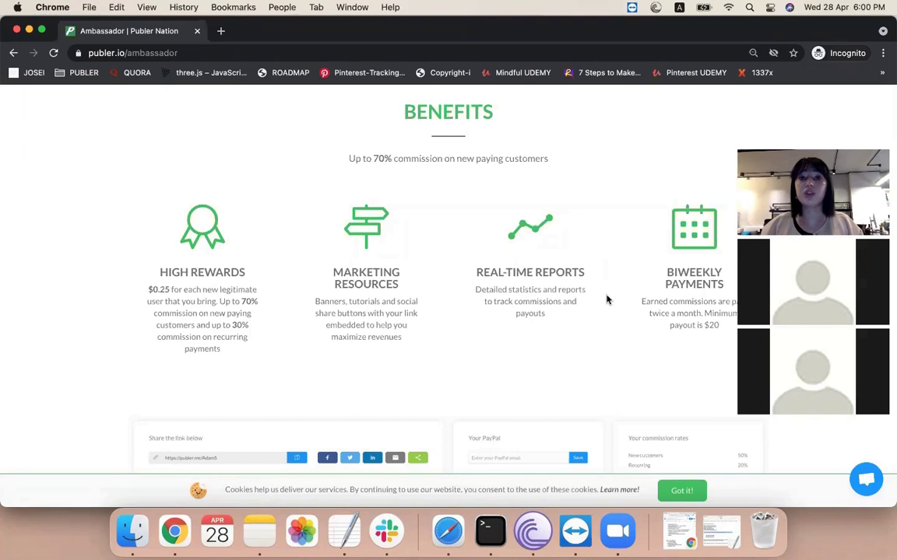
click(16, 31)
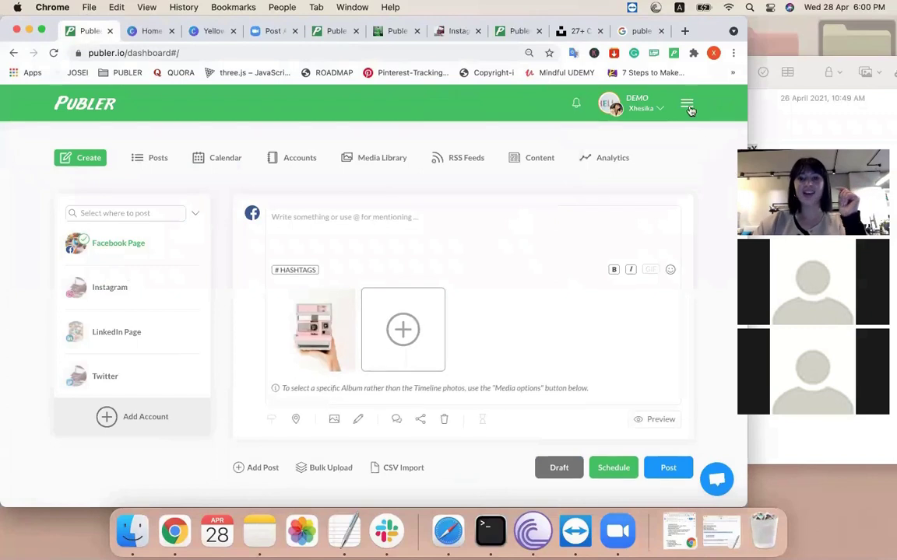
- Open the Get a Discount page and examine the discounts offered for articles, feedback and reviews, plus the Ambassador Program entry
click(685, 103)
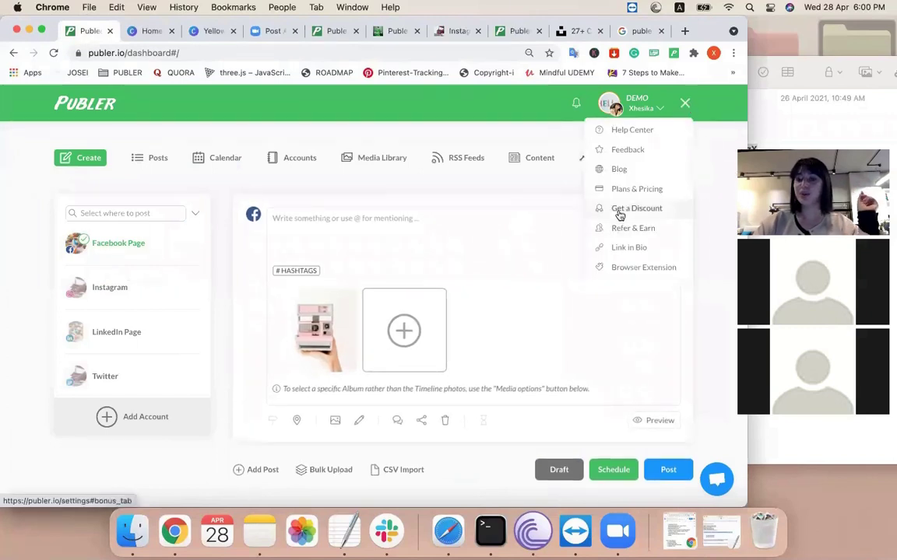
click(618, 209)
click(485, 223)
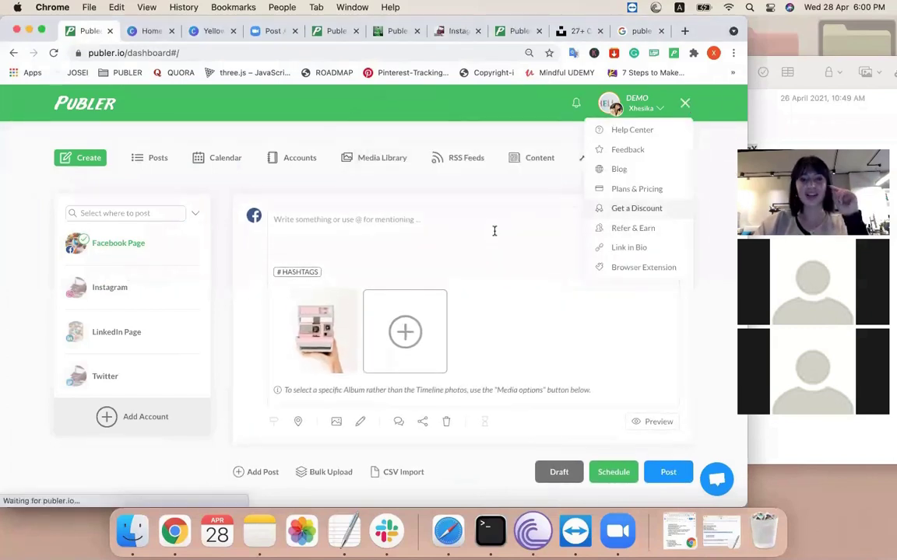
scroll(664, 381, down, 2)
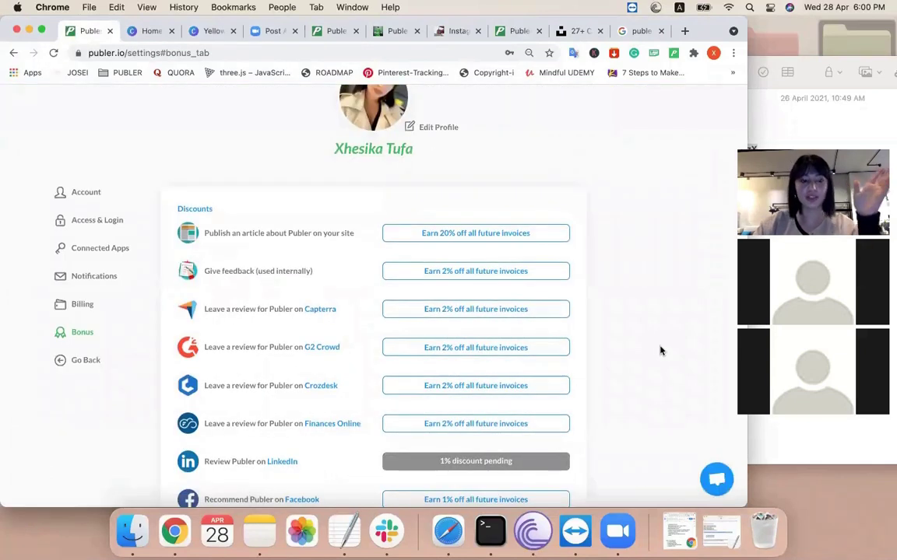
scroll(644, 313, down, 1)
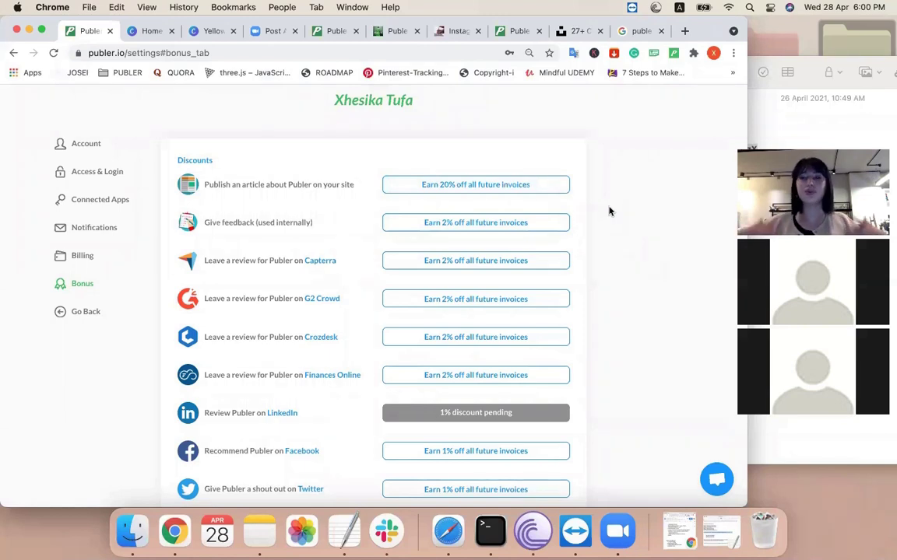
scroll(266, 320, down, 3)
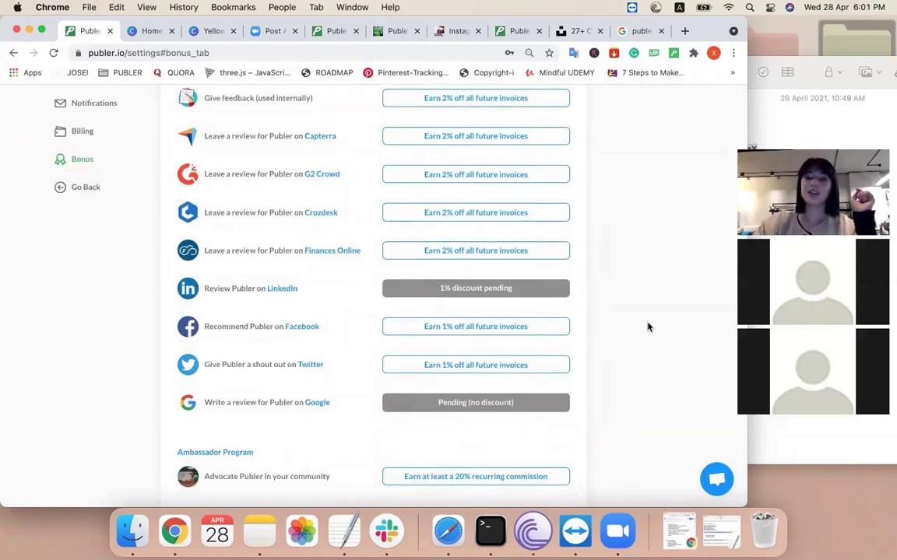
scroll(647, 327, up, 2)
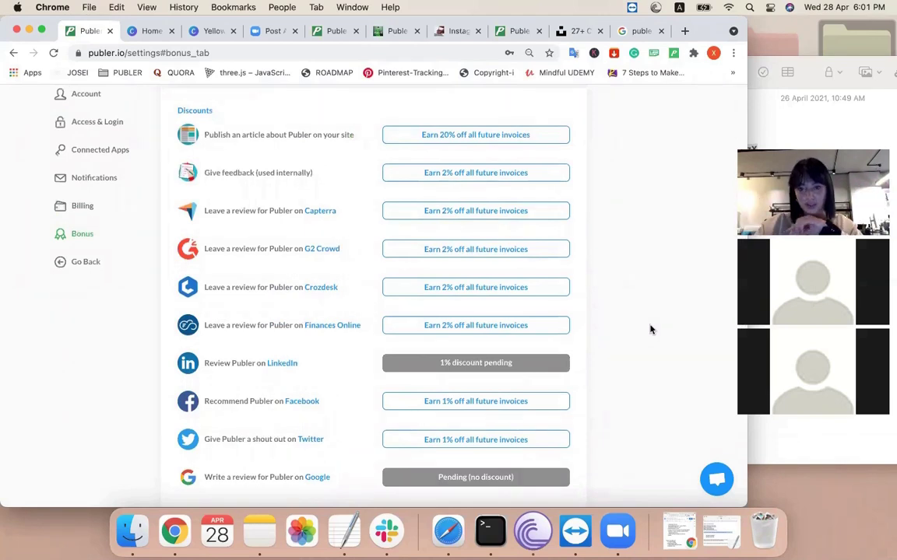
scroll(650, 330, up, 5)
- Open the Plans & Pricing page and compare the Free, Argentum and Aurum plans
click(684, 107)
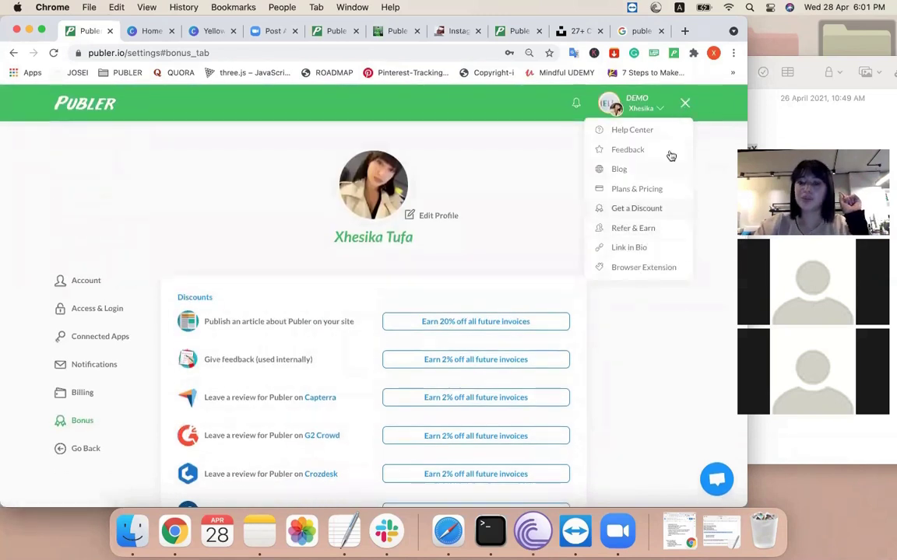
click(635, 191)
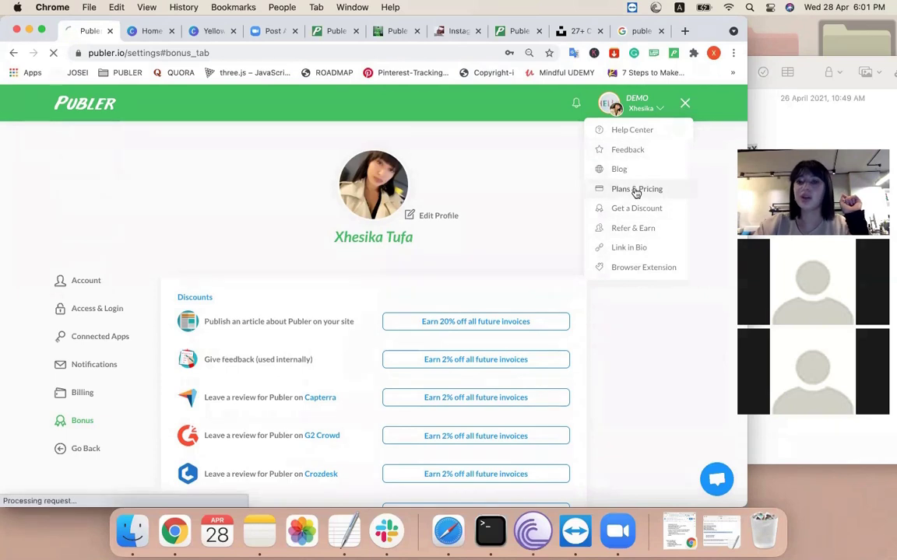
scroll(663, 334, down, 3)
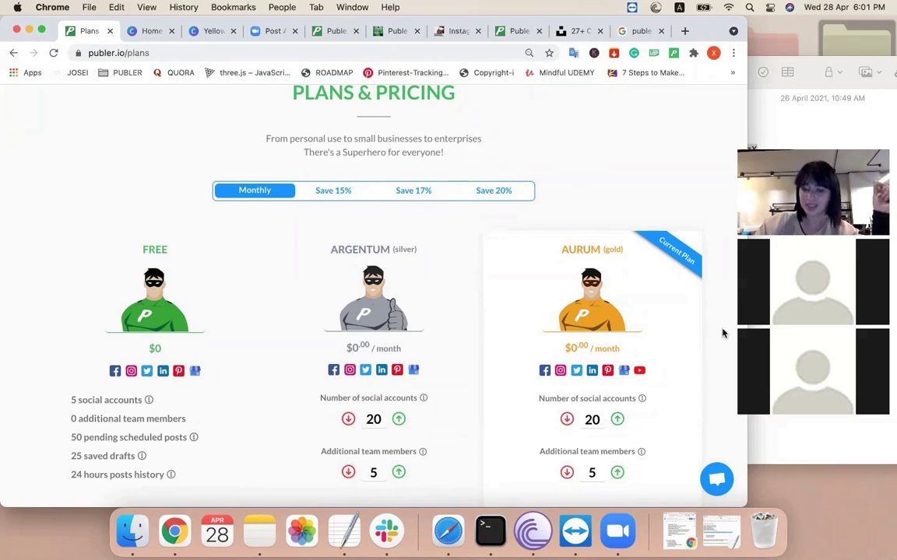
scroll(717, 352, down, 1)
scroll(712, 354, down, 2)
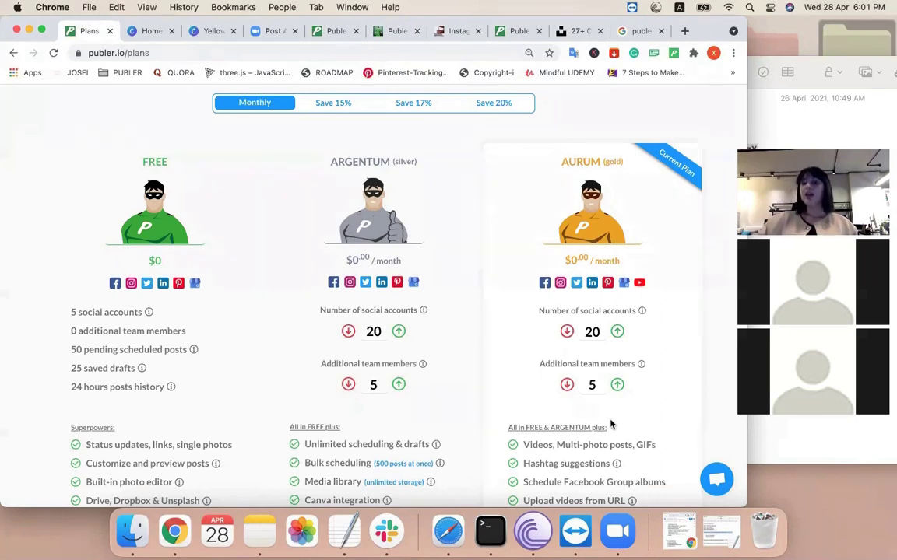
scroll(695, 256, up, 4)
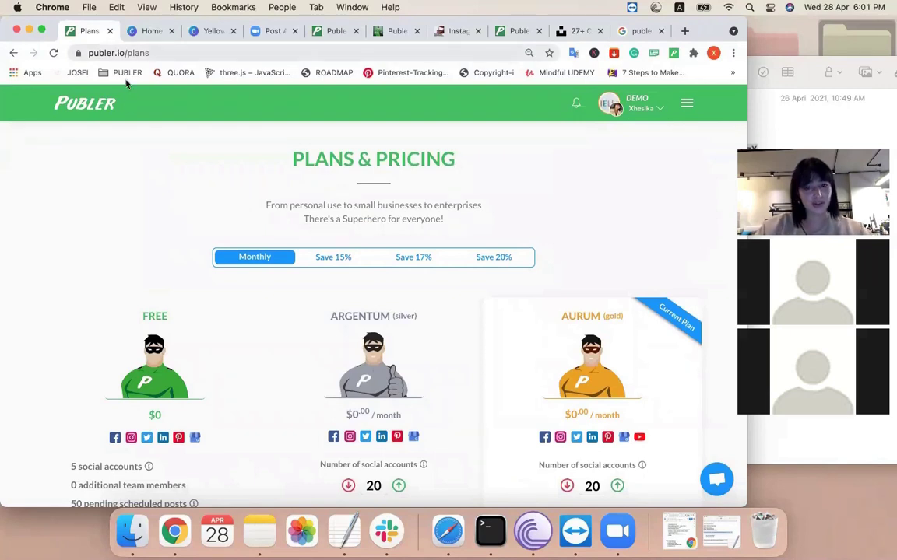
- Return to the dashboard and view the list of help, feedback and resource links, dismissing it without choosing any
click(80, 104)
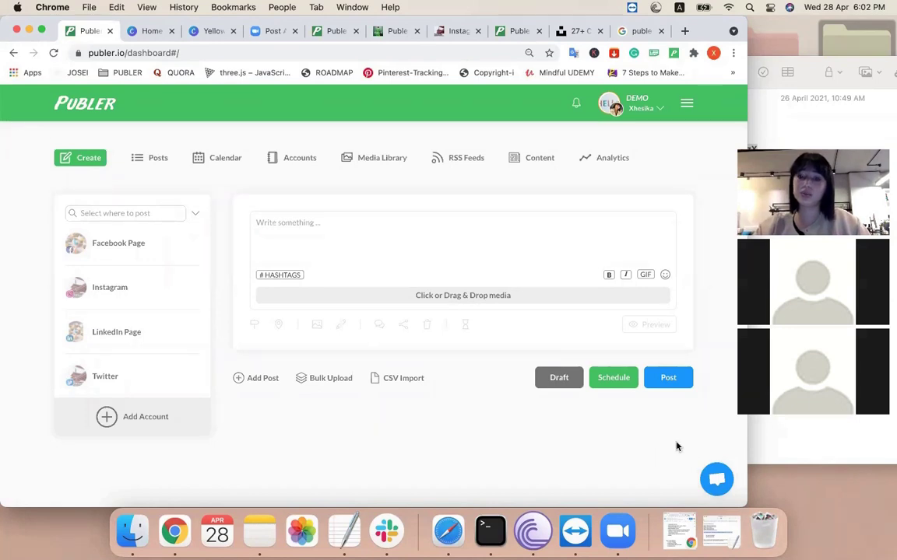
click(688, 104)
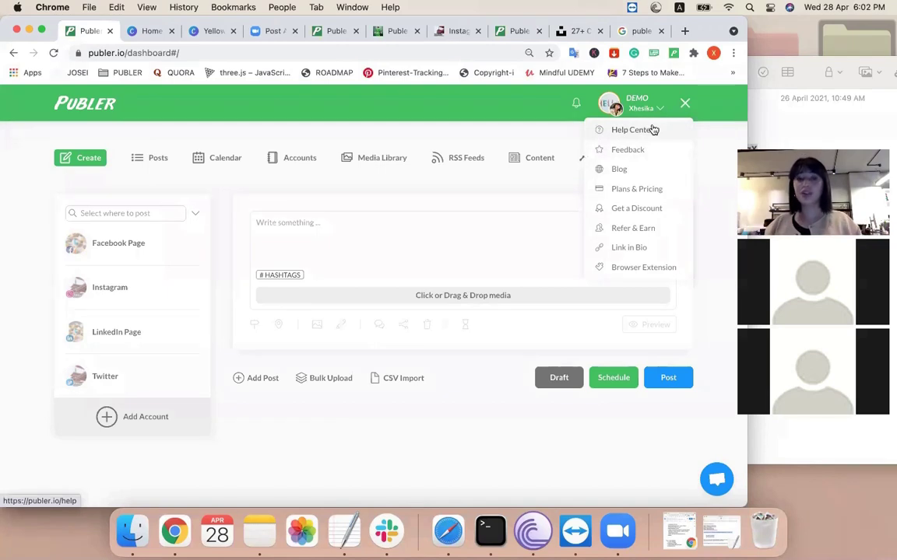
click(718, 159)
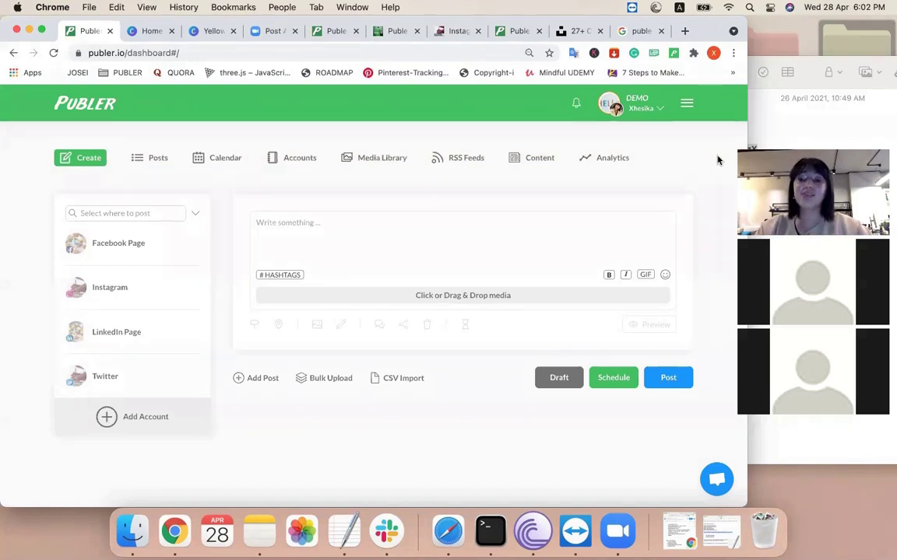
- Switch to the Notes app and bring the DEMO note with the bit.ly link in front of the browser
click(799, 72)
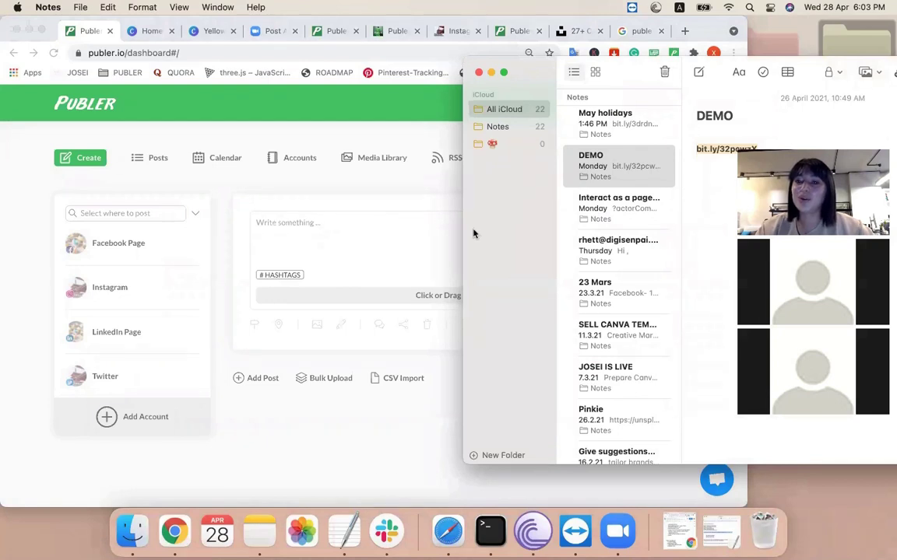
click(445, 242)
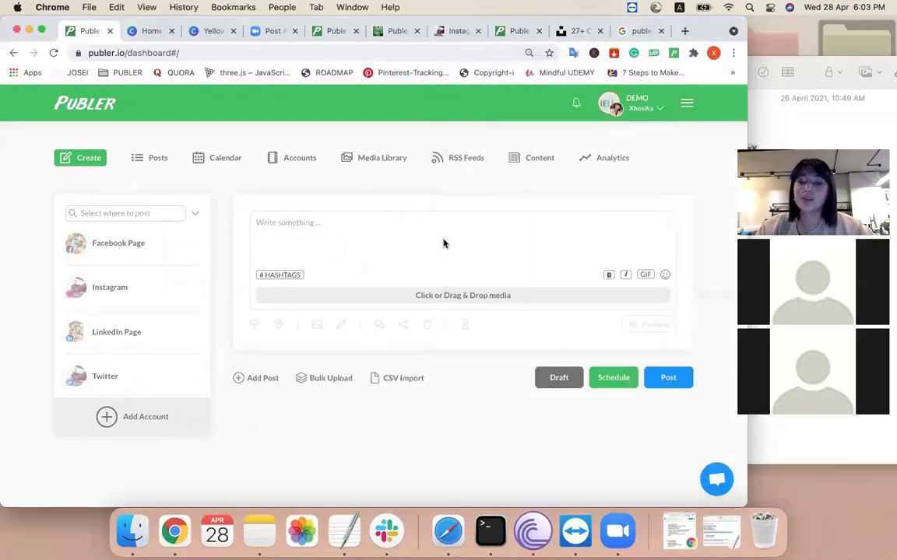
click(778, 445)
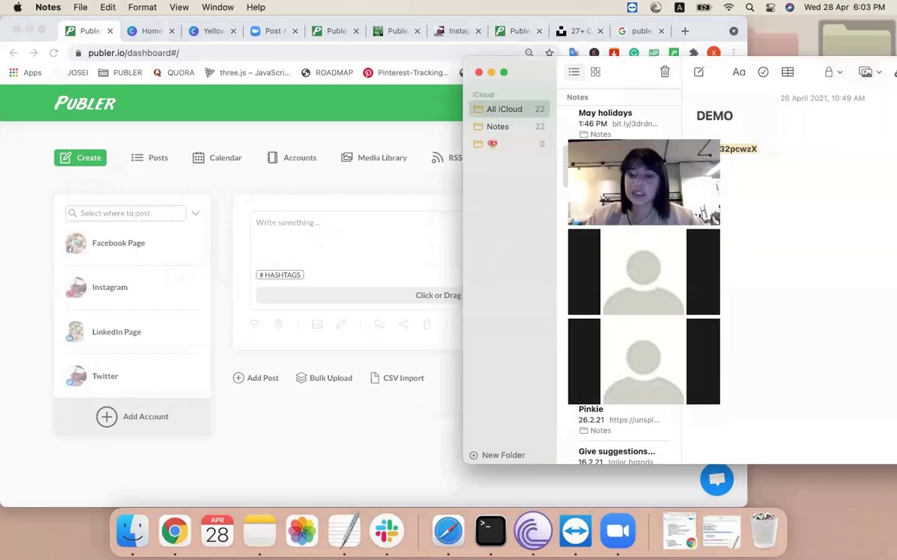